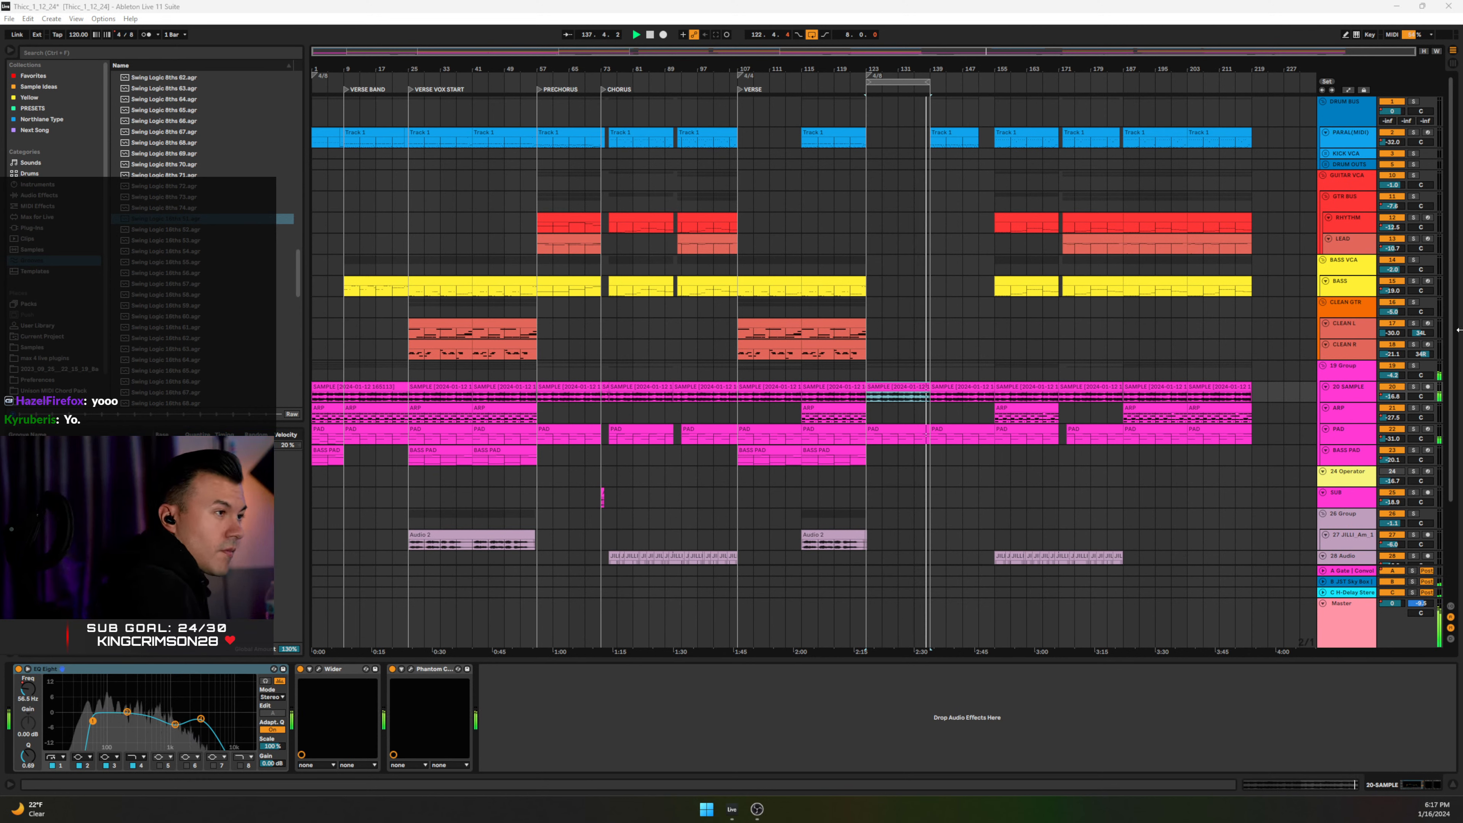
Step: Reset the output gain limit of Flatline 2 on the Master track to 0.00 dB, stop playback and close the plug-in window
{"action": "left_click", "coordinate": [1169, 605]}
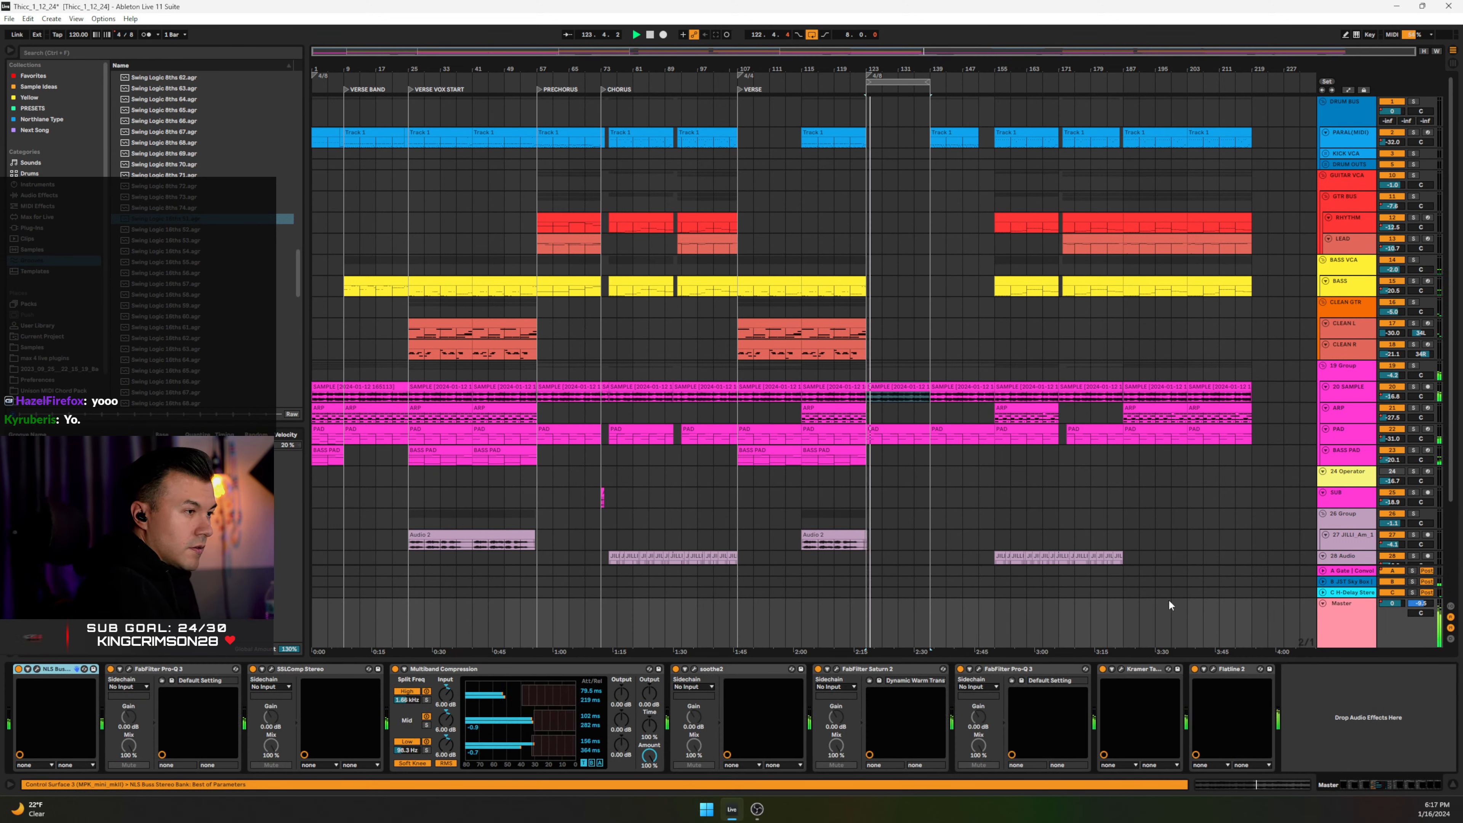
{"action": "left_click", "coordinate": [1214, 668]}
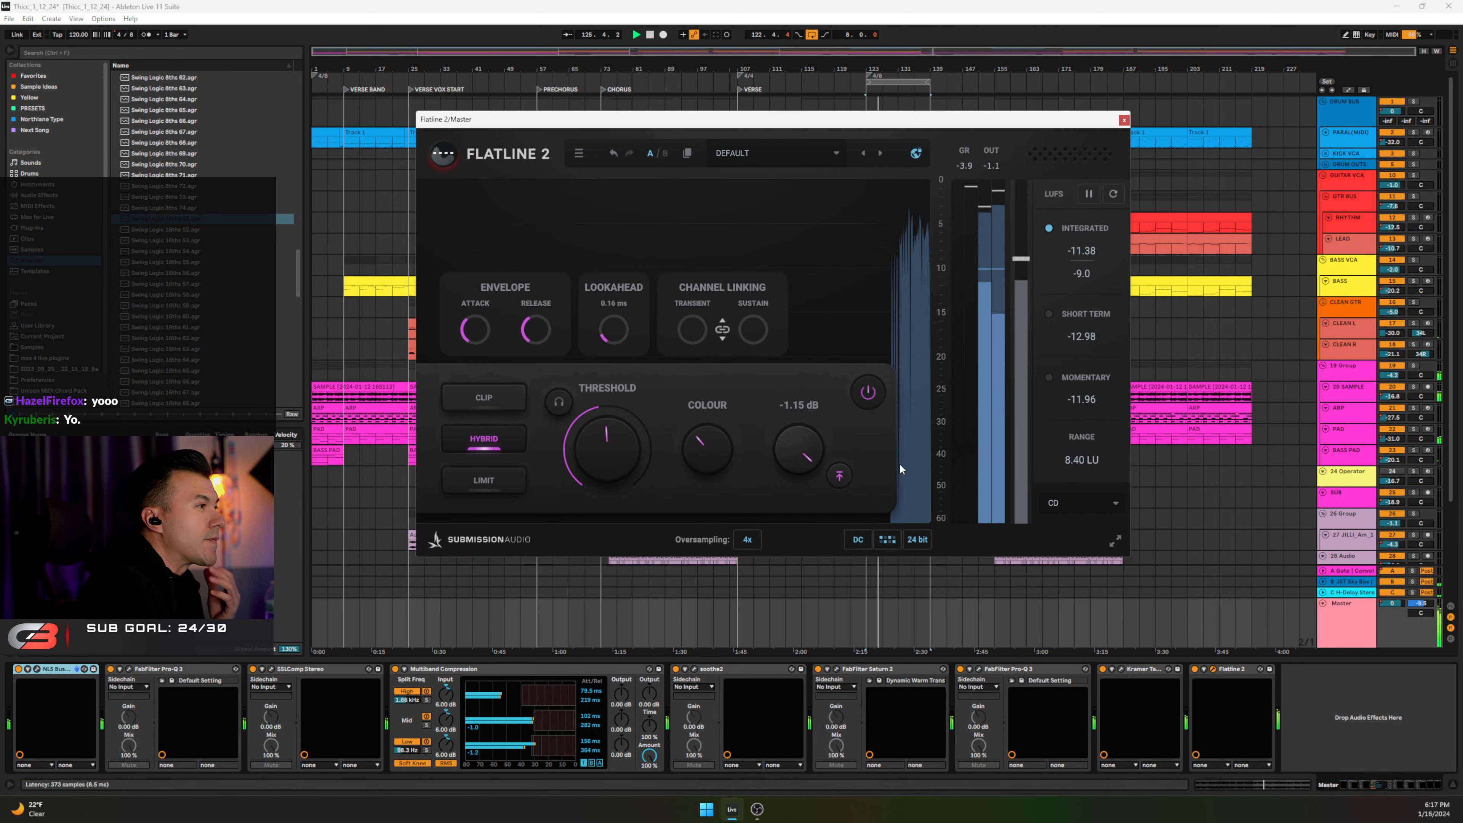
{"action": "mouse_move", "coordinate": [791, 463]}
{"action": "left_mouse_down"}
{"action": "mouse_move", "coordinate": [792, 499]}
{"action": "mouse_move", "coordinate": [786, 467]}
{"action": "left_mouse_up"}
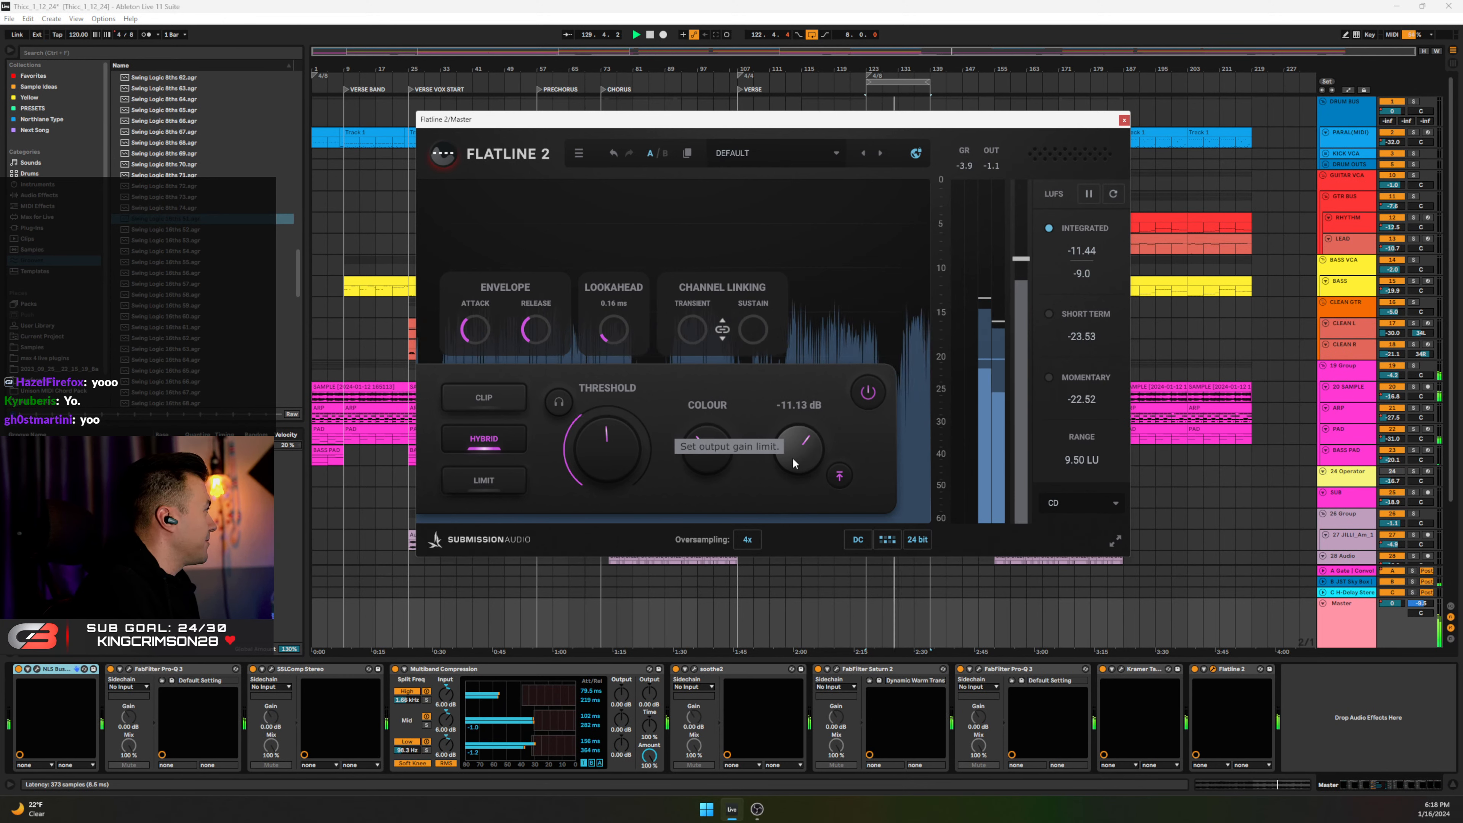
{"action": "key", "text": "space"}
{"action": "double_click", "coordinate": [794, 463]}
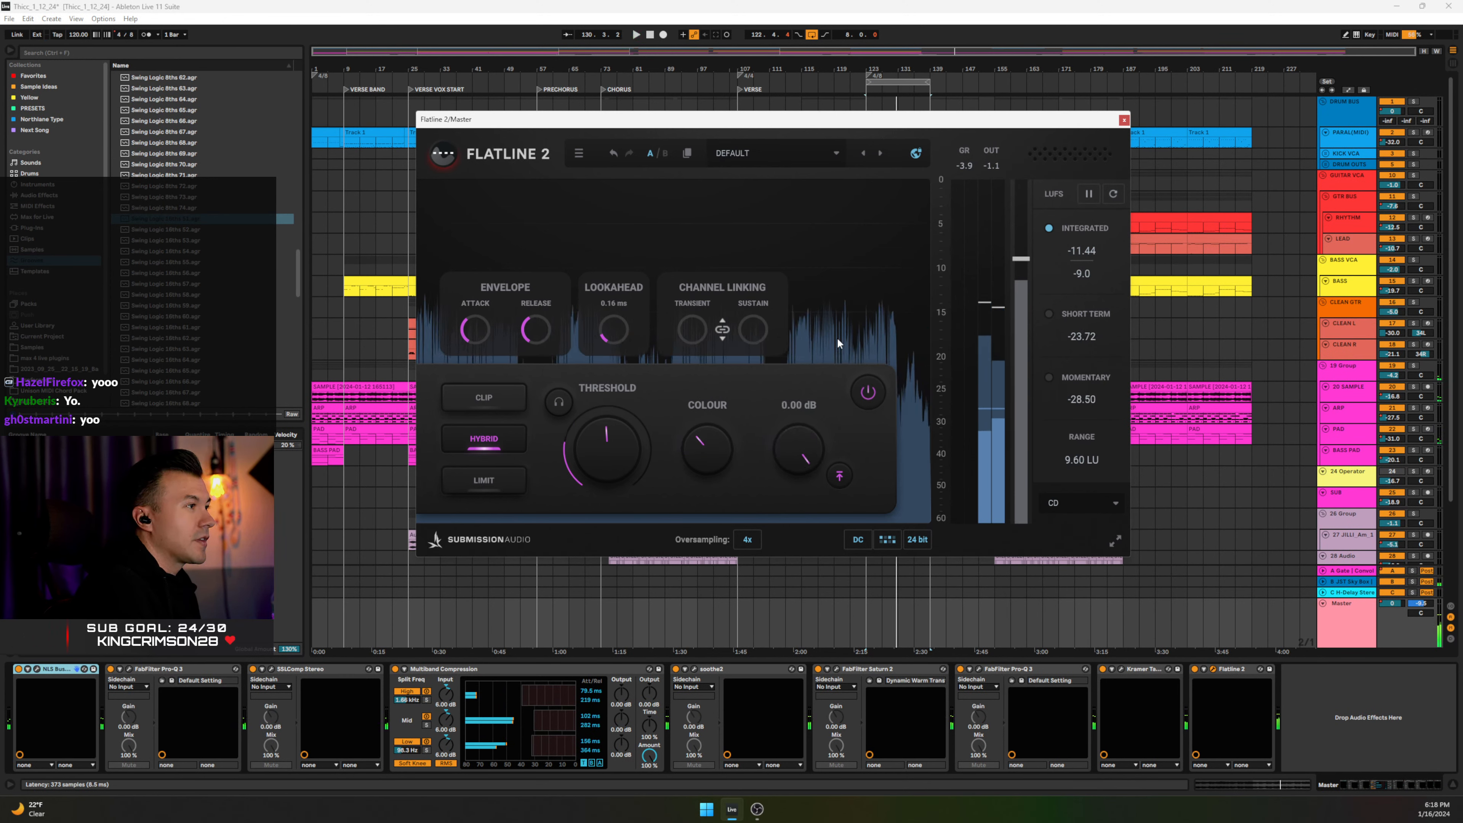
{"action": "left_click", "coordinate": [1124, 121]}
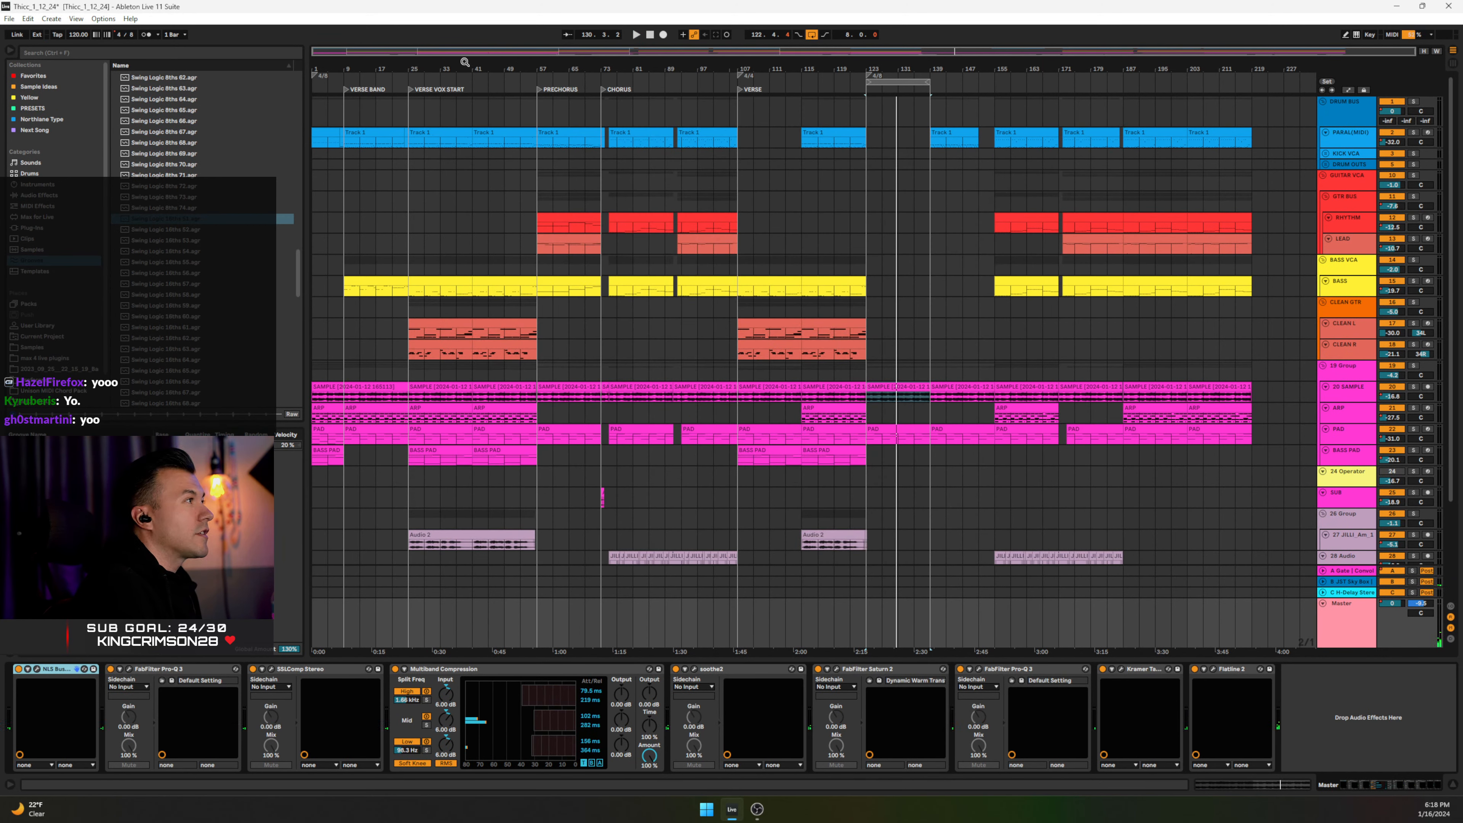
Step: Place the insert marker at the start of the 28 Audio track and reduce the heights of tracks 28 and 29
{"action": "scroll", "coordinate": [573, 454], "scroll_direction": "down", "scroll_amount": 5}
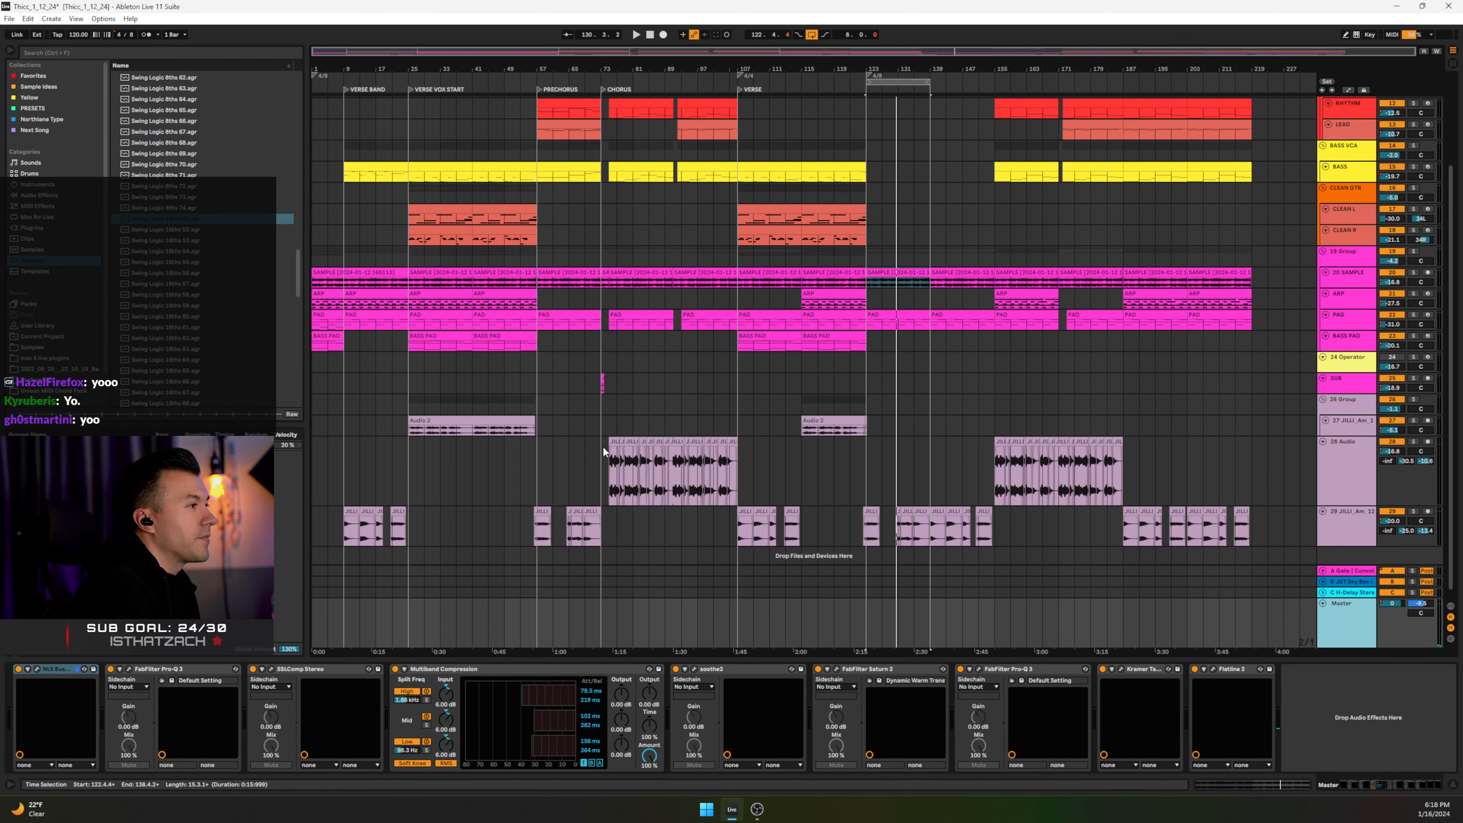
{"action": "scroll", "coordinate": [600, 438], "scroll_direction": "down", "scroll_amount": 1}
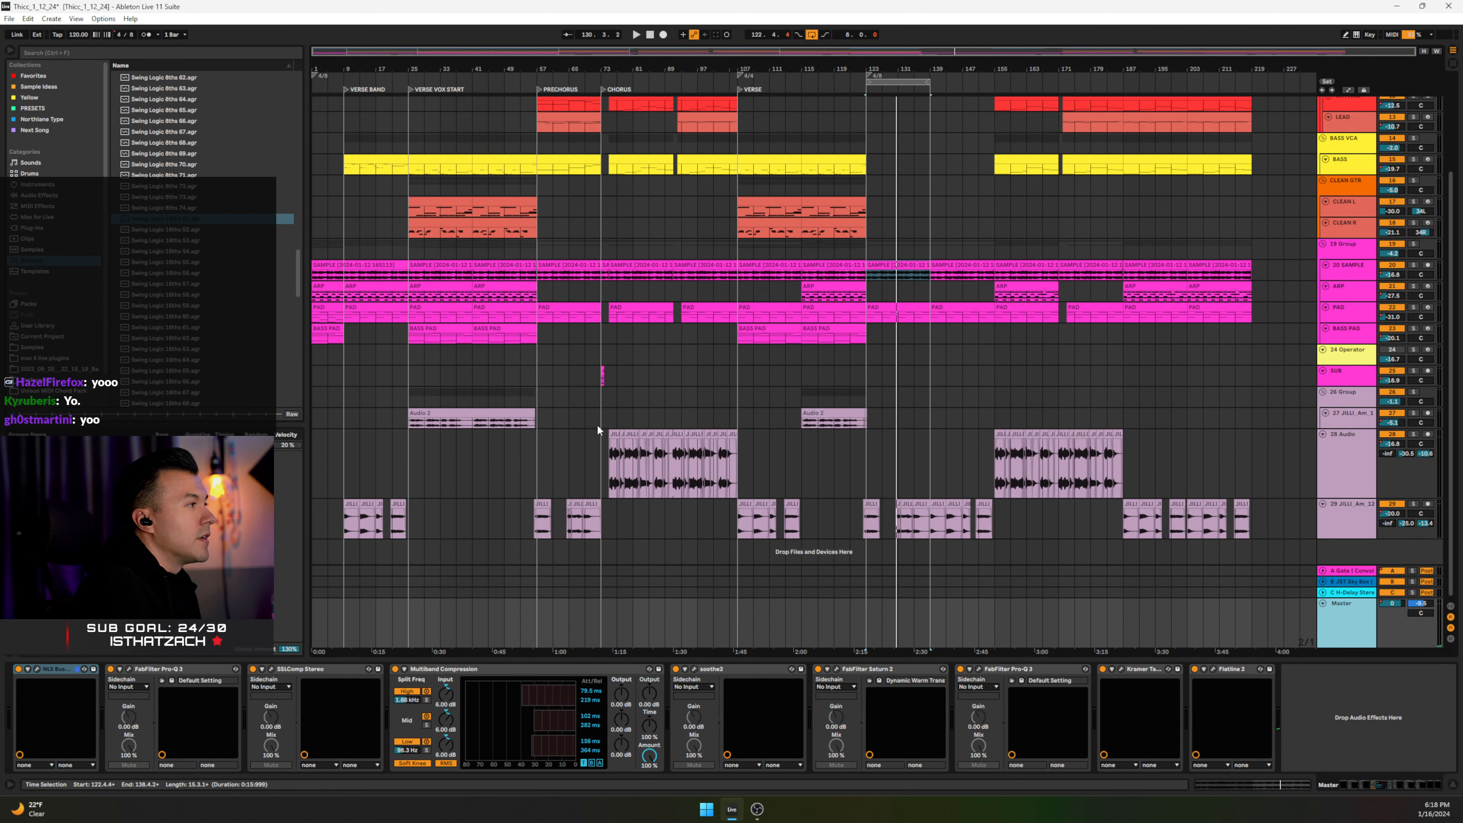
{"action": "left_click", "coordinate": [312, 456]}
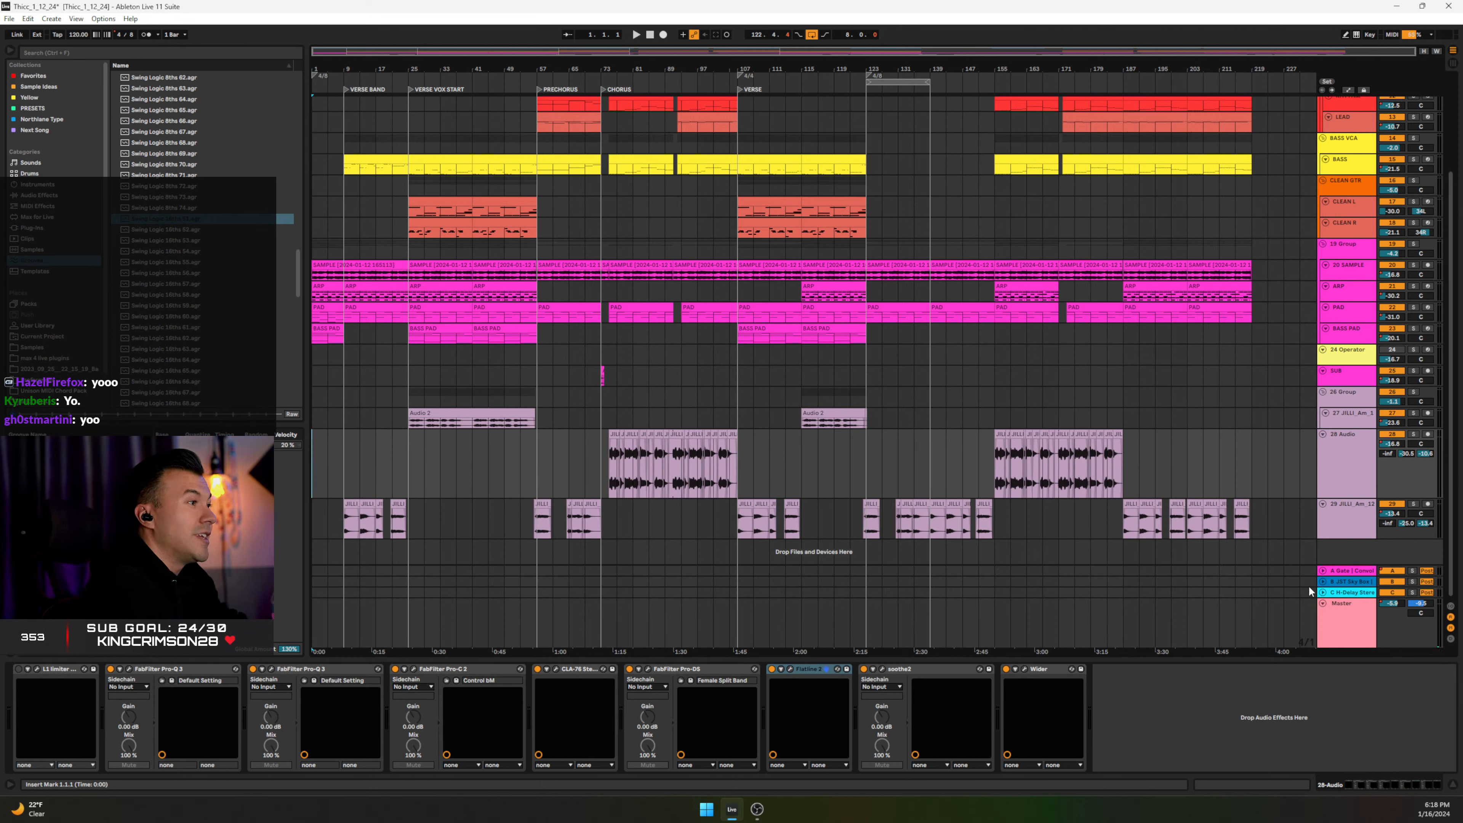
{"action": "left_click_drag", "start_coordinate": [1342, 500], "coordinate": [1348, 437]}
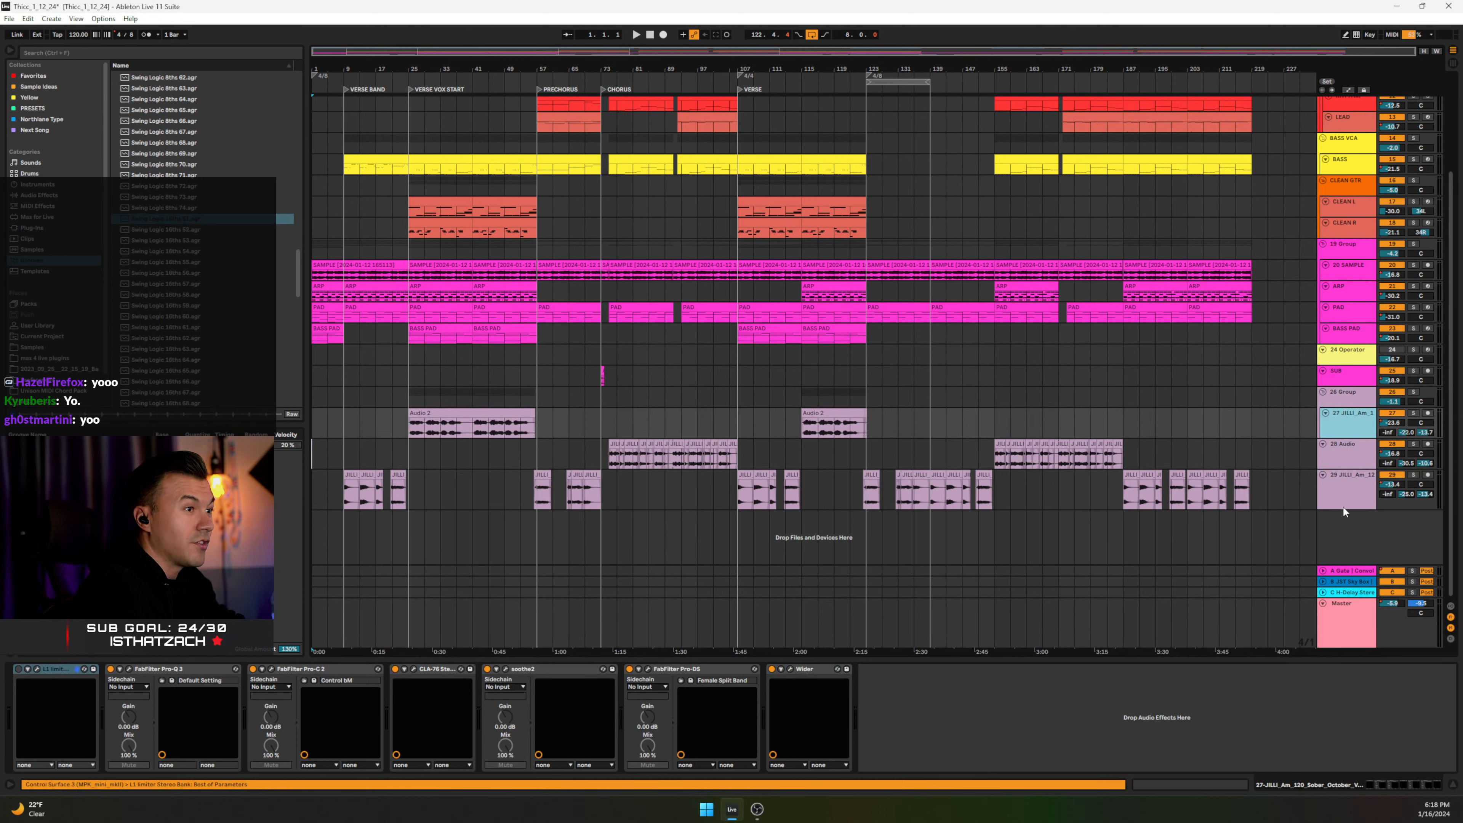
{"action": "left_click_drag", "start_coordinate": [1343, 506], "coordinate": [1344, 494]}
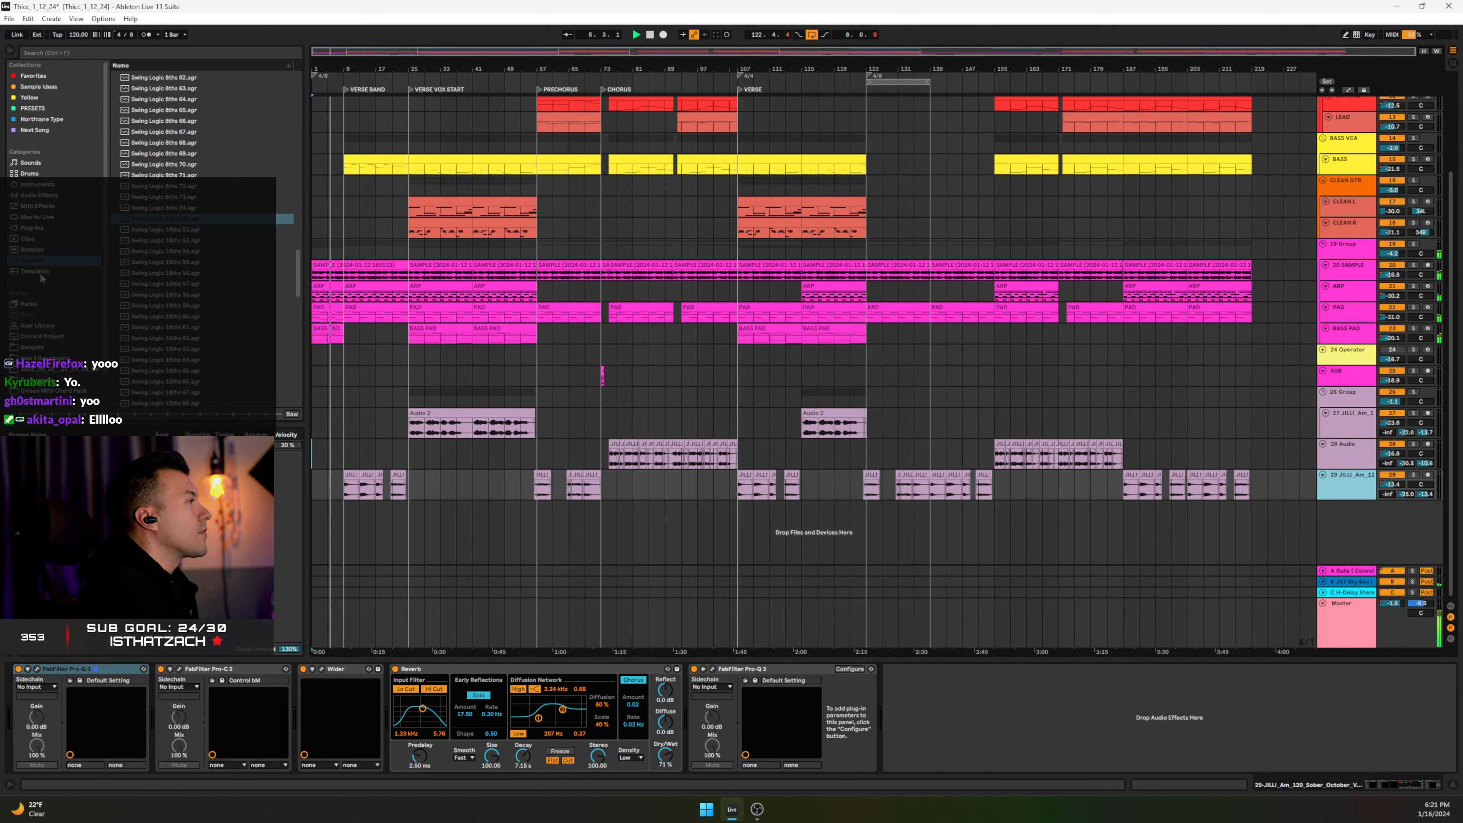
{"action": "left_click", "coordinate": [58, 52]}
{"action": "type", "text": "d"}
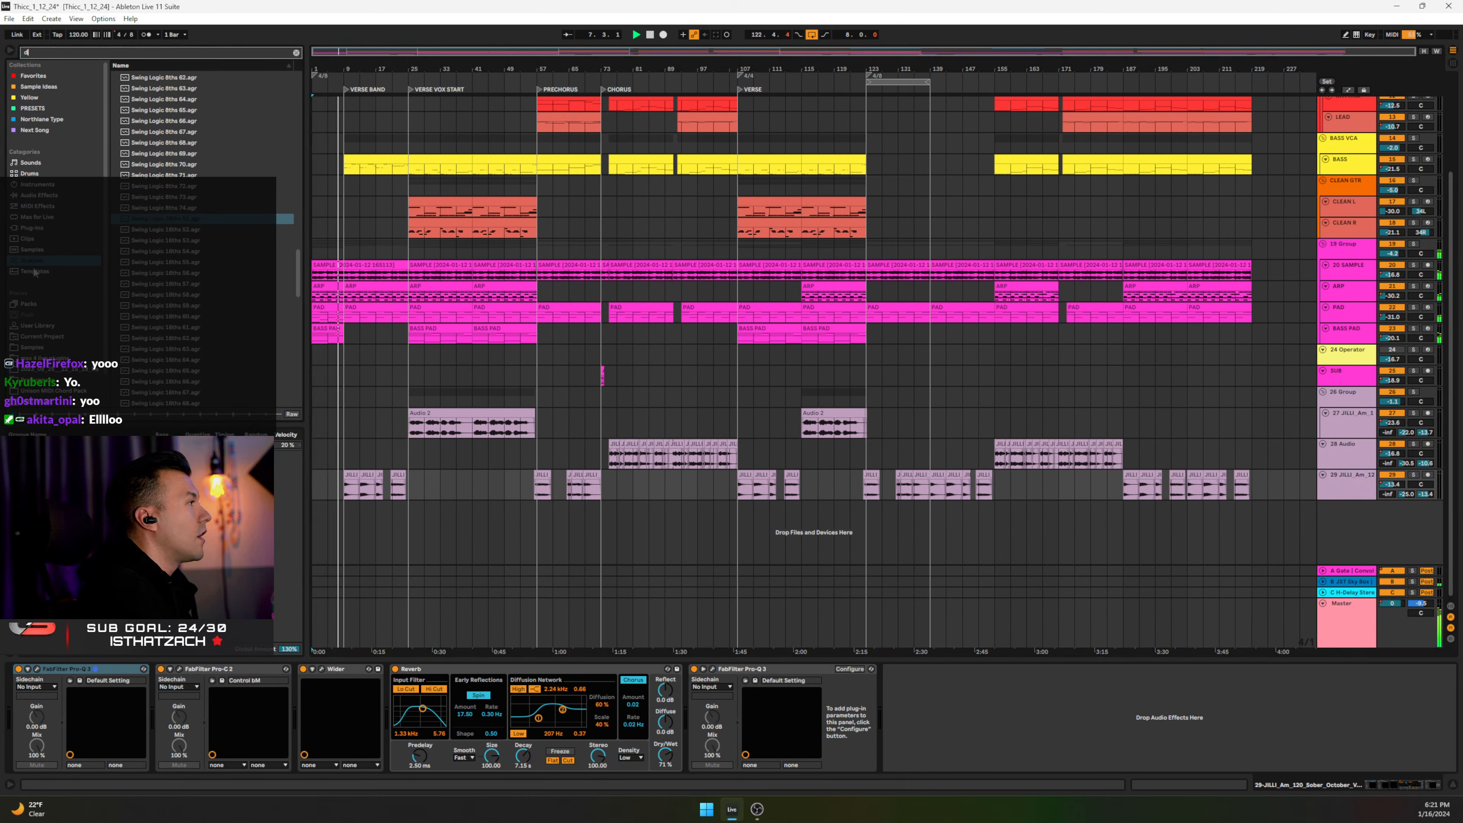
{"action": "type", "text": "d"}
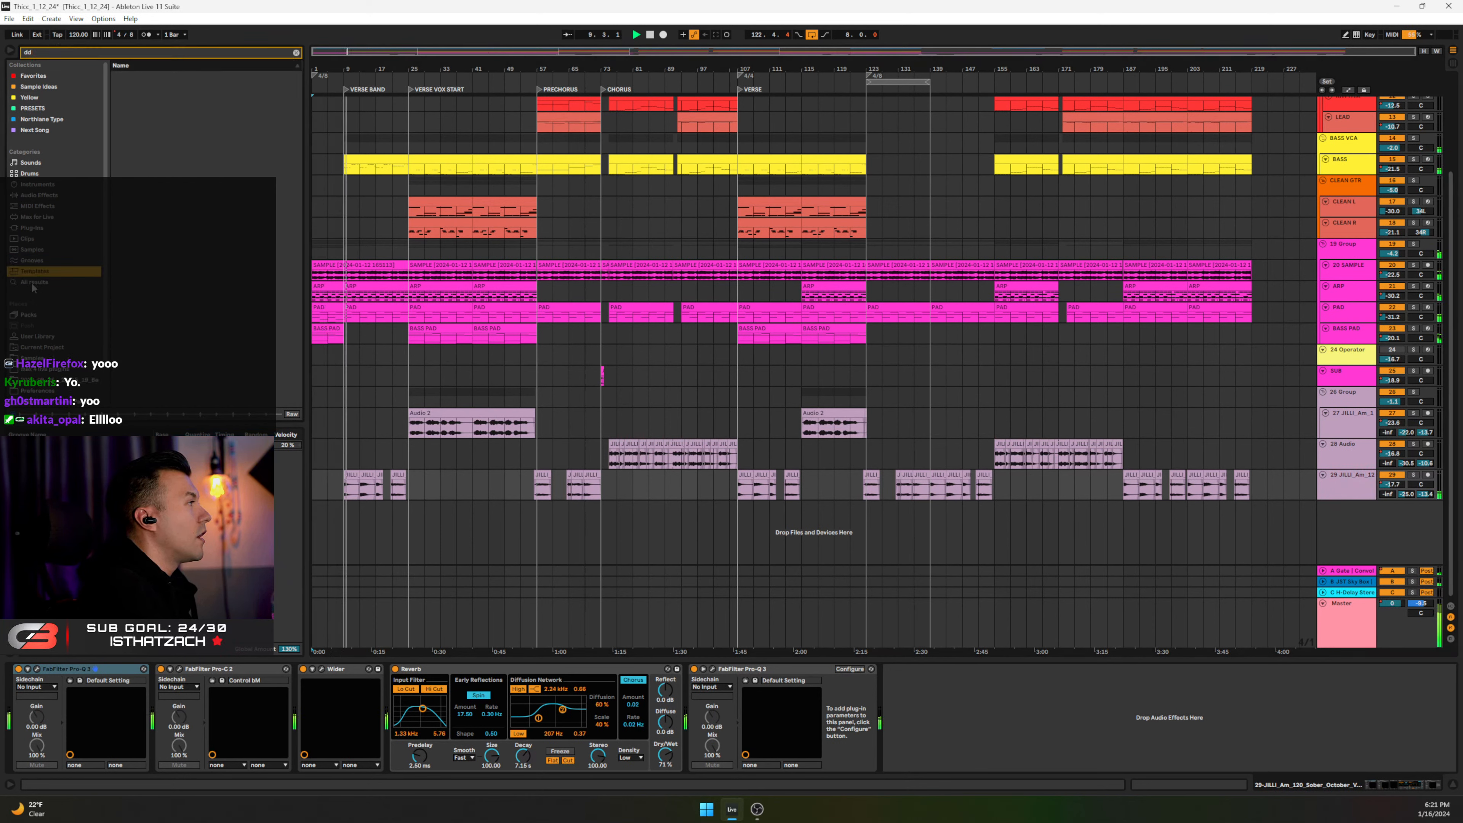
{"action": "left_click", "coordinate": [296, 52]}
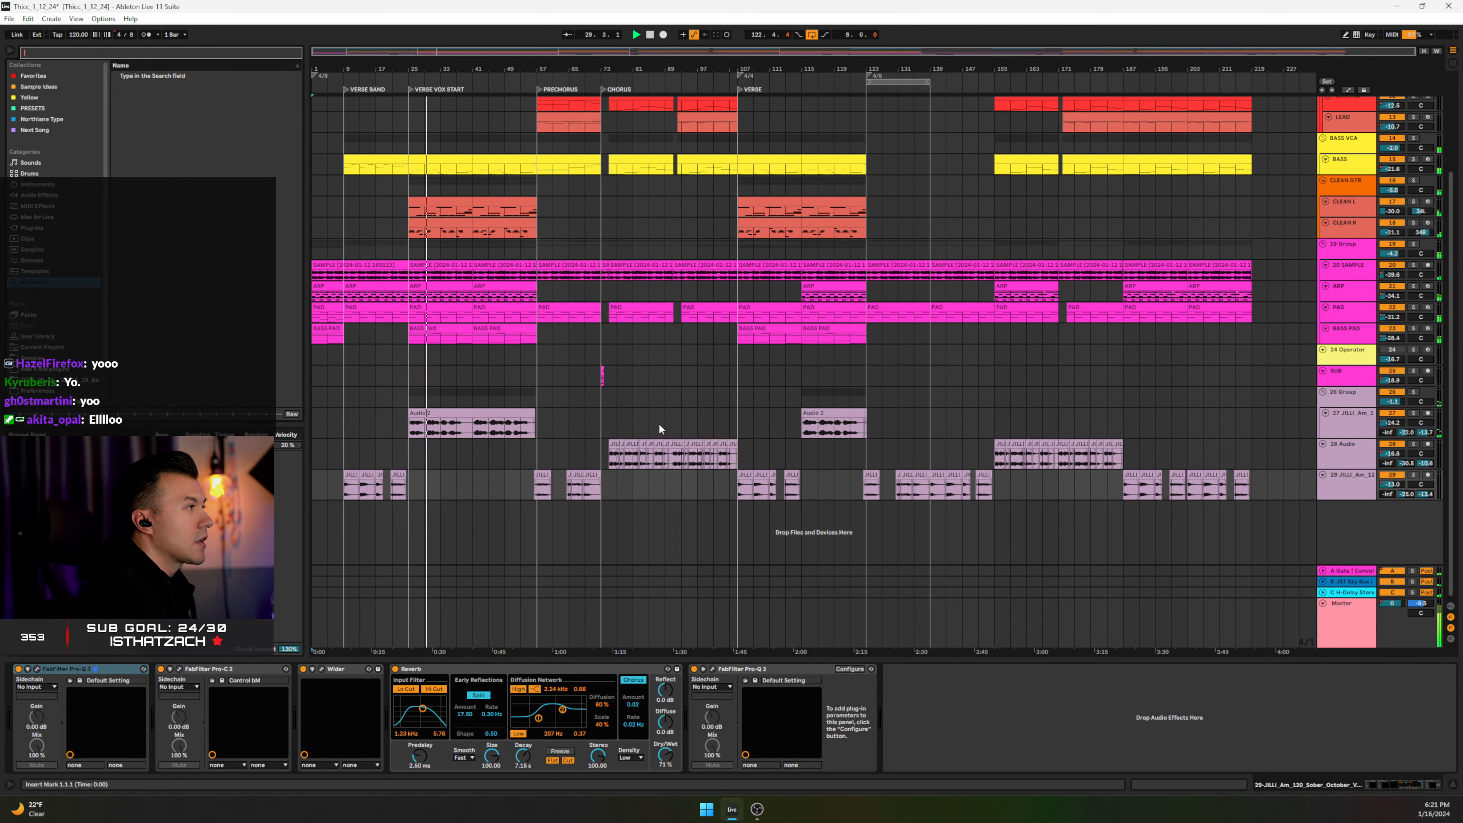
Step: Select the ARP track and display the automation lanes in the arrangement
{"action": "scroll", "coordinate": [771, 398], "scroll_direction": "up", "scroll_amount": 3}
{"action": "scroll", "coordinate": [771, 398], "scroll_direction": "up", "scroll_amount": 2}
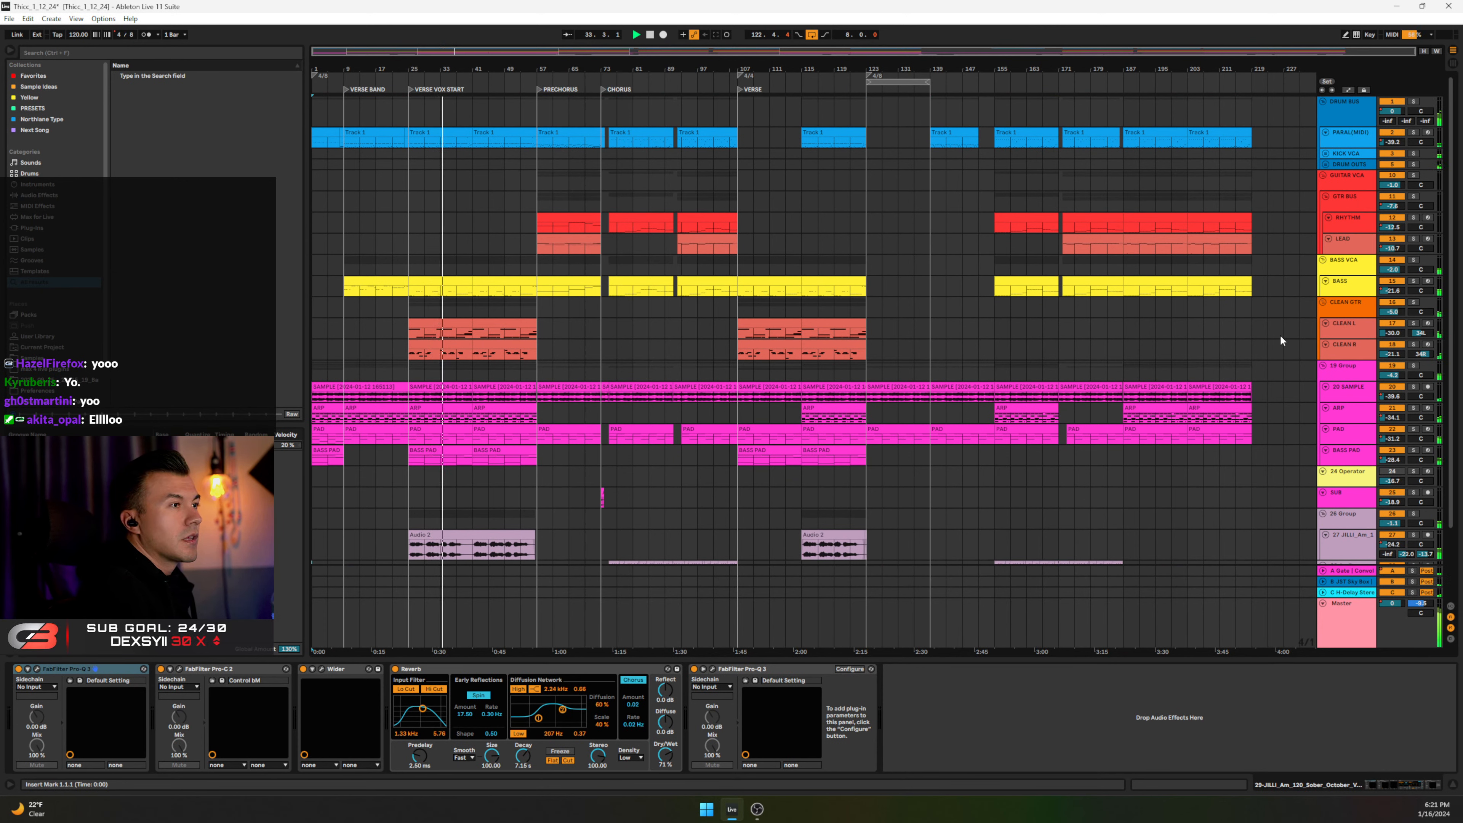
{"action": "scroll", "coordinate": [1281, 337], "scroll_direction": "down", "scroll_amount": 2}
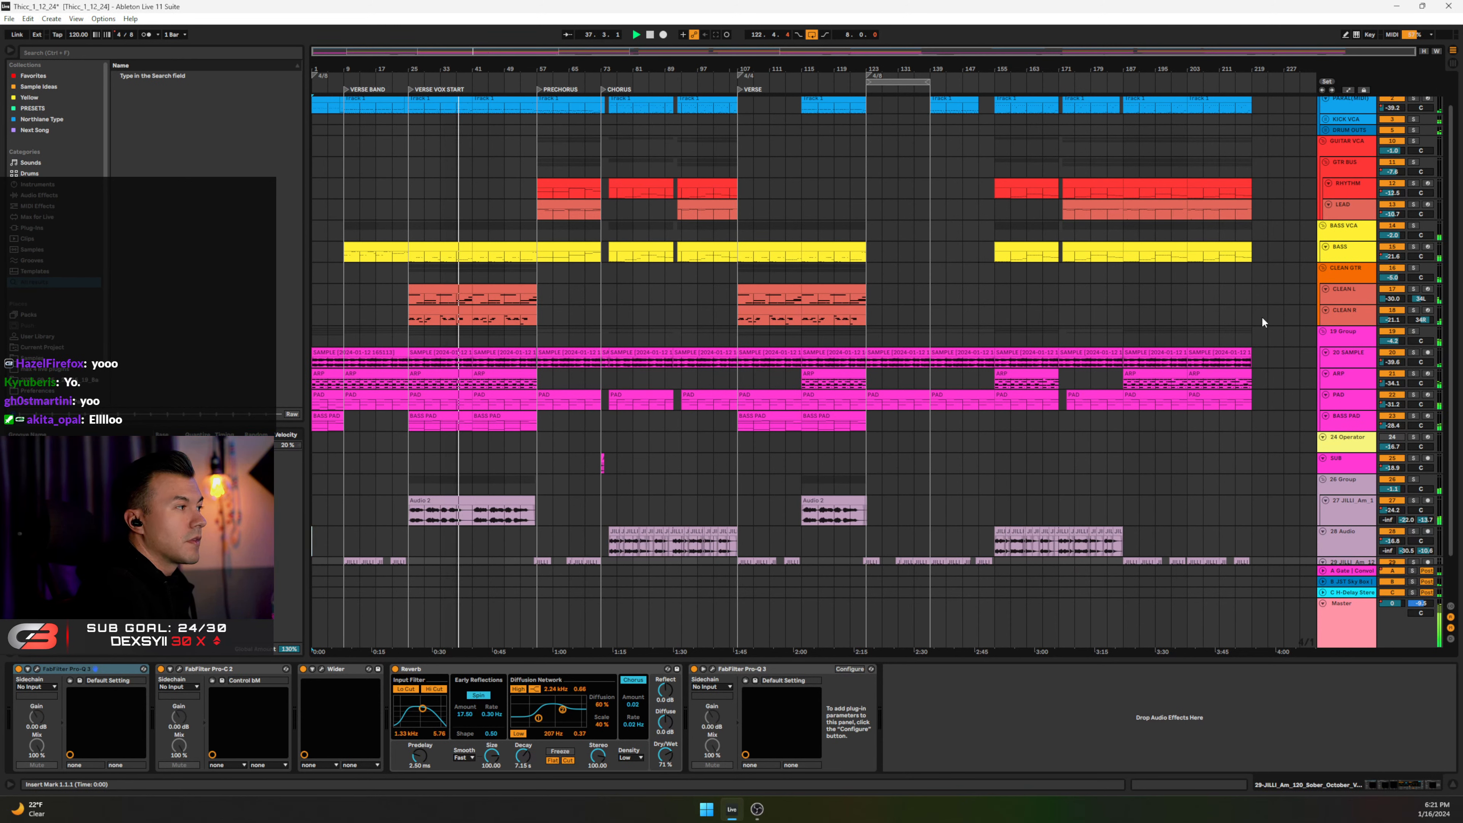
{"action": "scroll", "coordinate": [1262, 316], "scroll_direction": "down", "scroll_amount": 2}
{"action": "scroll", "coordinate": [1262, 316], "scroll_direction": "down", "scroll_amount": 1}
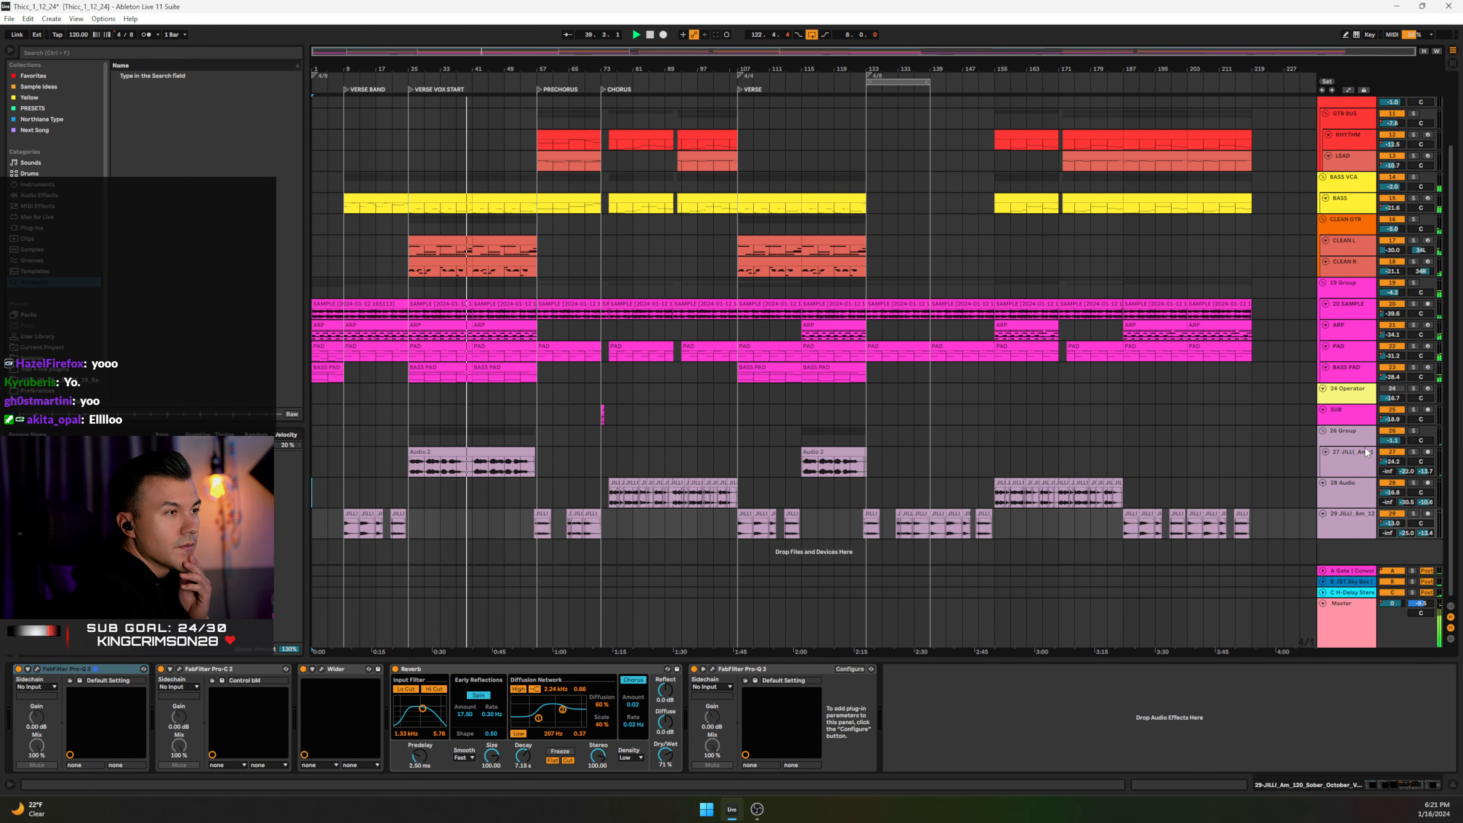
{"action": "left_click", "coordinate": [1345, 326]}
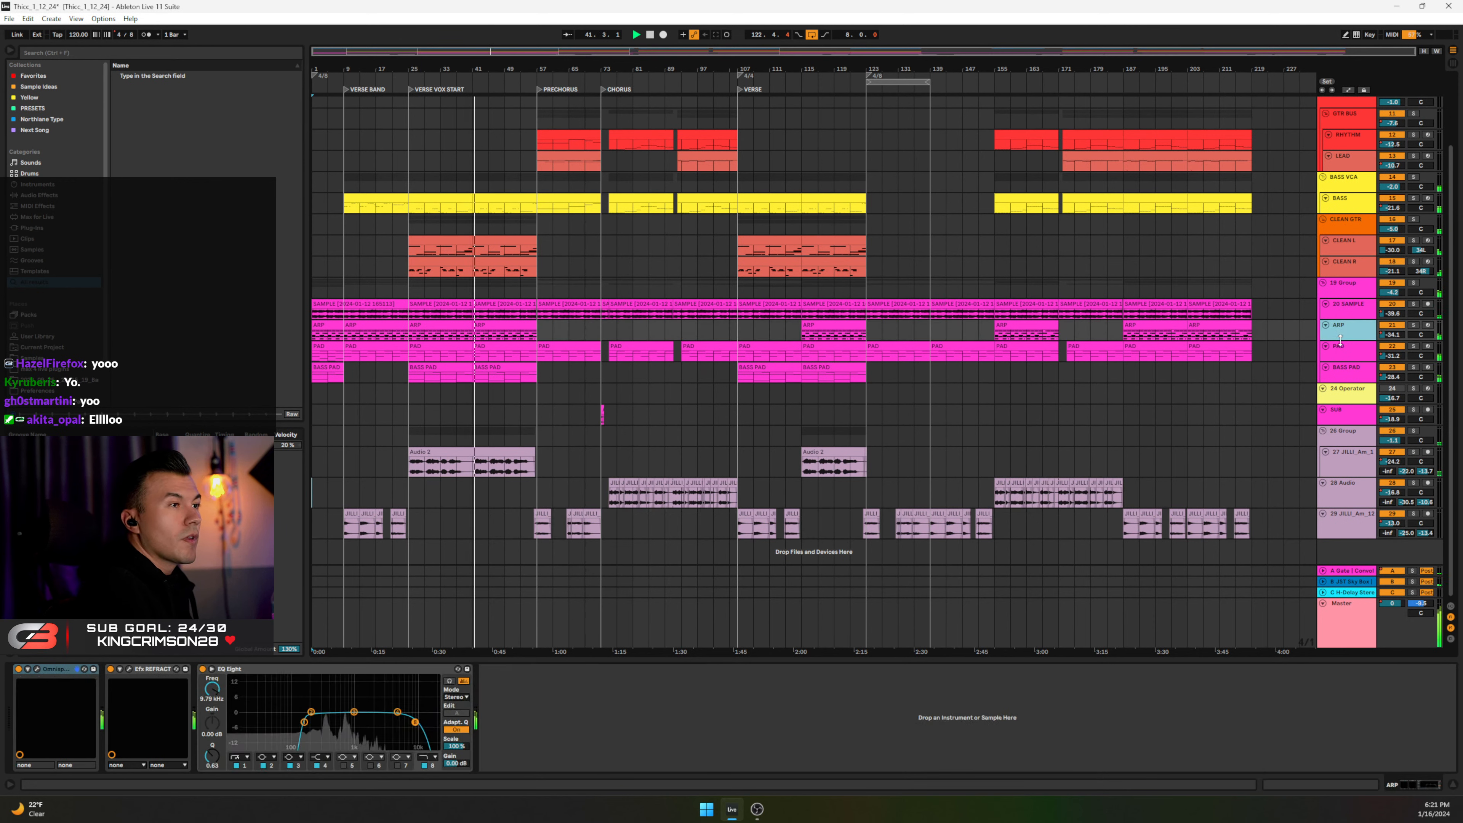
{"action": "key", "text": "a"}
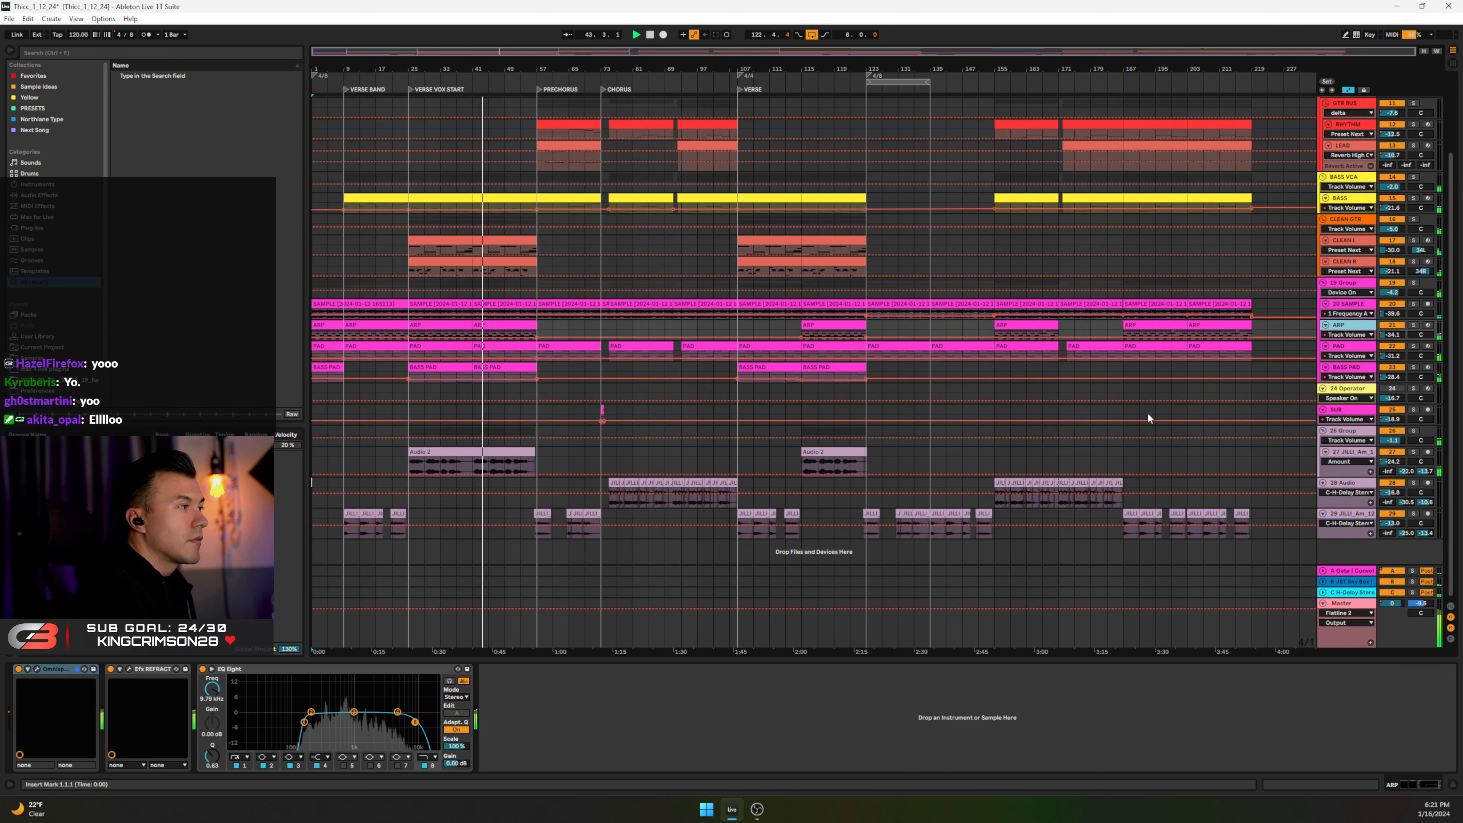
Step: Enlarge track 27 and show its Mixer Track Volume automation
{"action": "left_click", "coordinate": [1344, 473]}
{"action": "left_click_drag", "start_coordinate": [1344, 473], "coordinate": [1344, 492]}
{"action": "left_click", "coordinate": [1348, 461]}
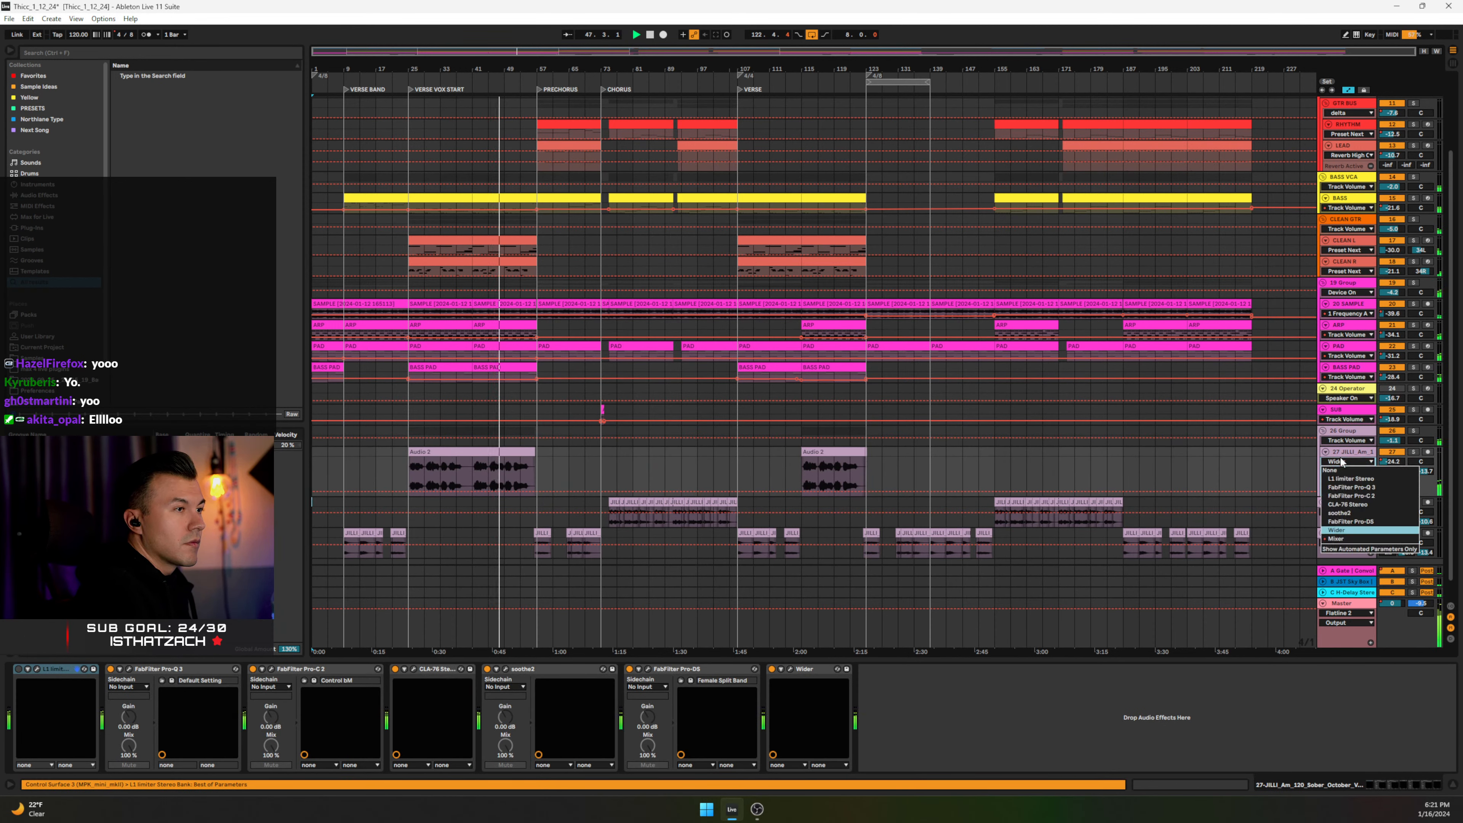
{"action": "left_click", "coordinate": [1332, 539]}
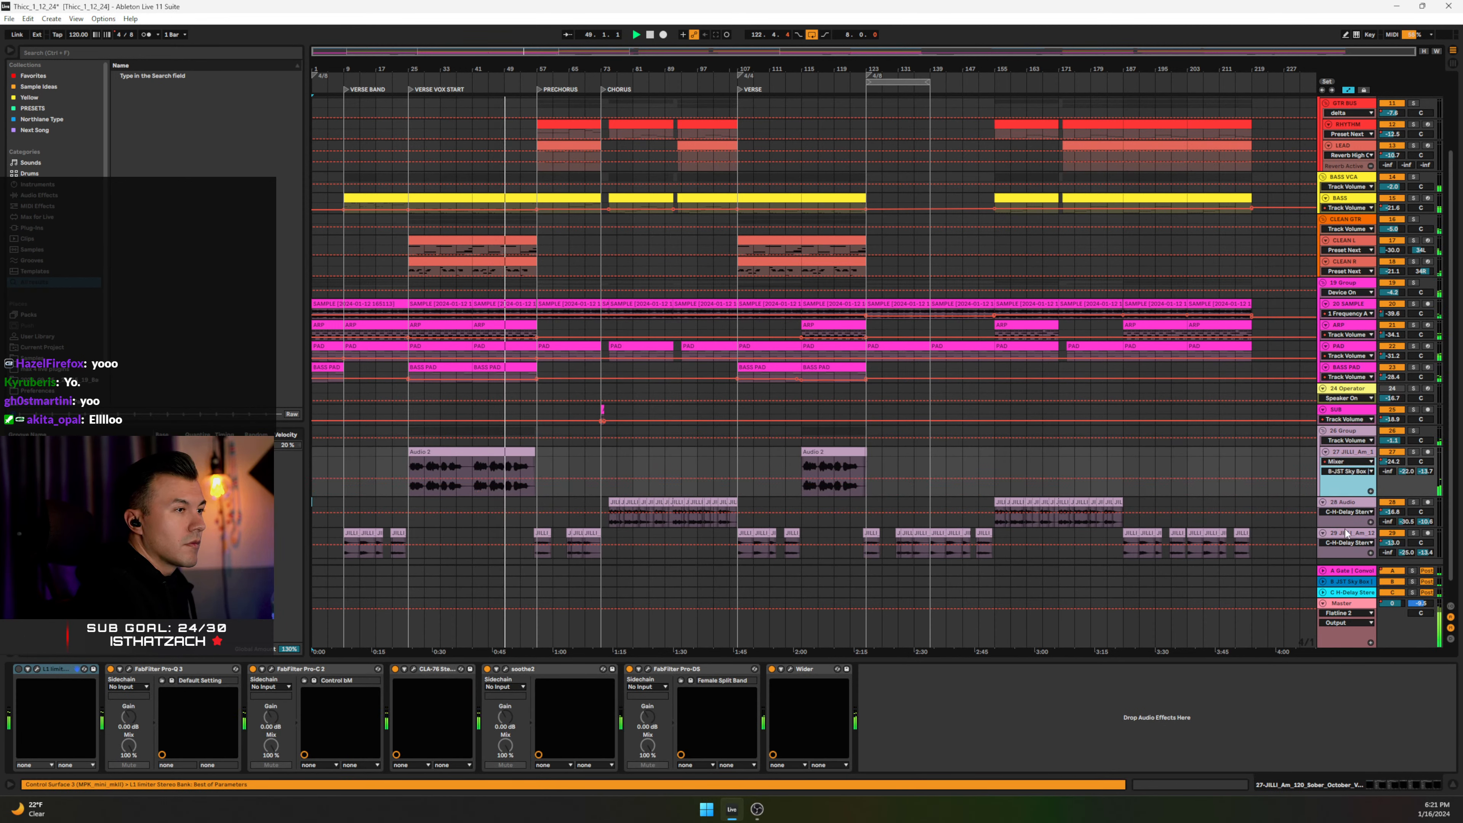
{"action": "left_click", "coordinate": [1349, 471]}
{"action": "left_click", "coordinate": [1346, 497]}
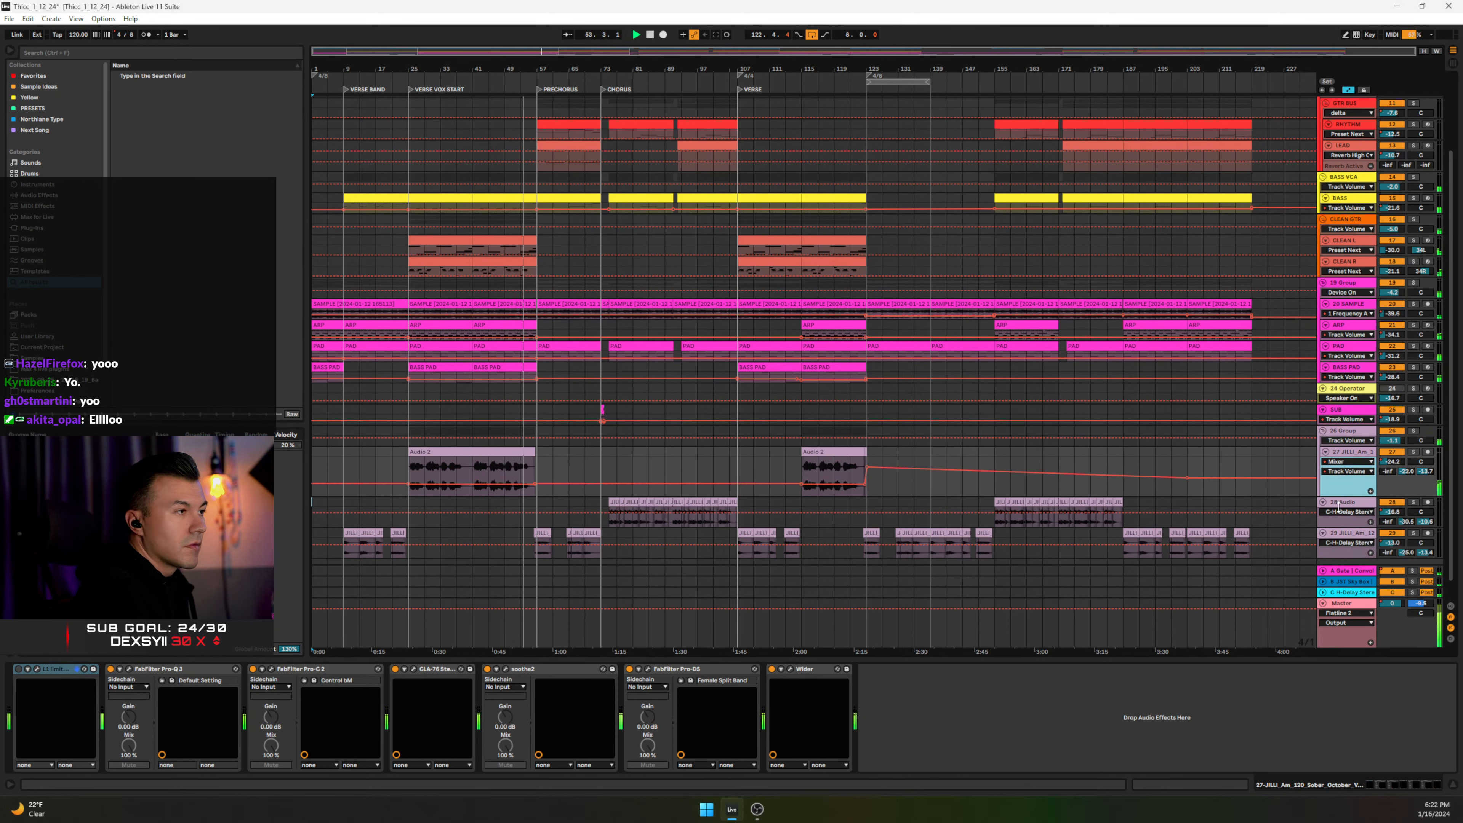
Step: Make track 27 taller, remove the breakpoint ending the volume ramp after the second Audio 2 clip, and hide the automation lanes
{"action": "left_click_drag", "start_coordinate": [1336, 497], "coordinate": [1336, 516]}
{"action": "left_click", "coordinate": [1188, 487]}
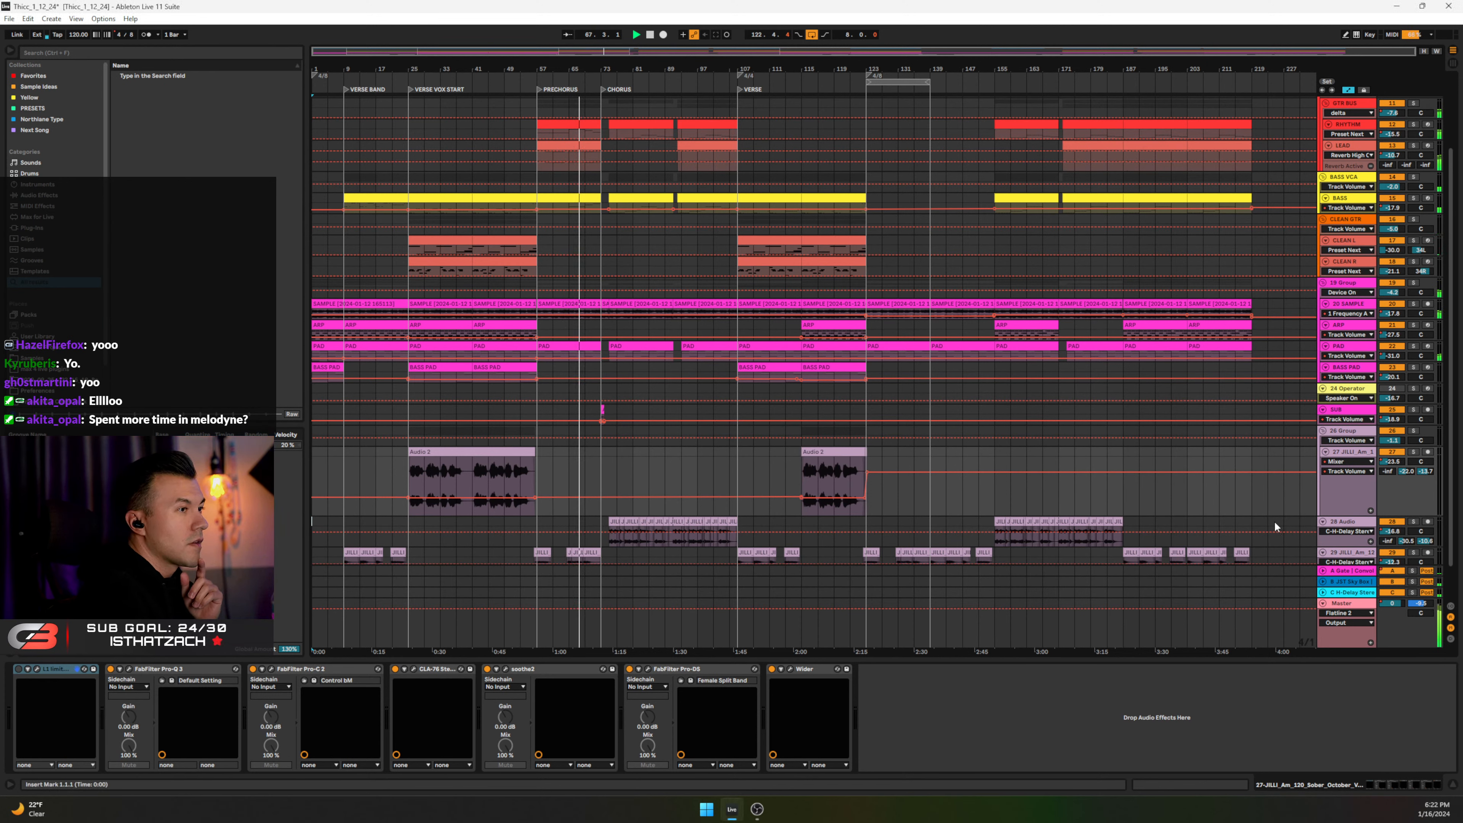
{"action": "scroll", "coordinate": [1267, 507], "scroll_direction": "down", "scroll_amount": 2}
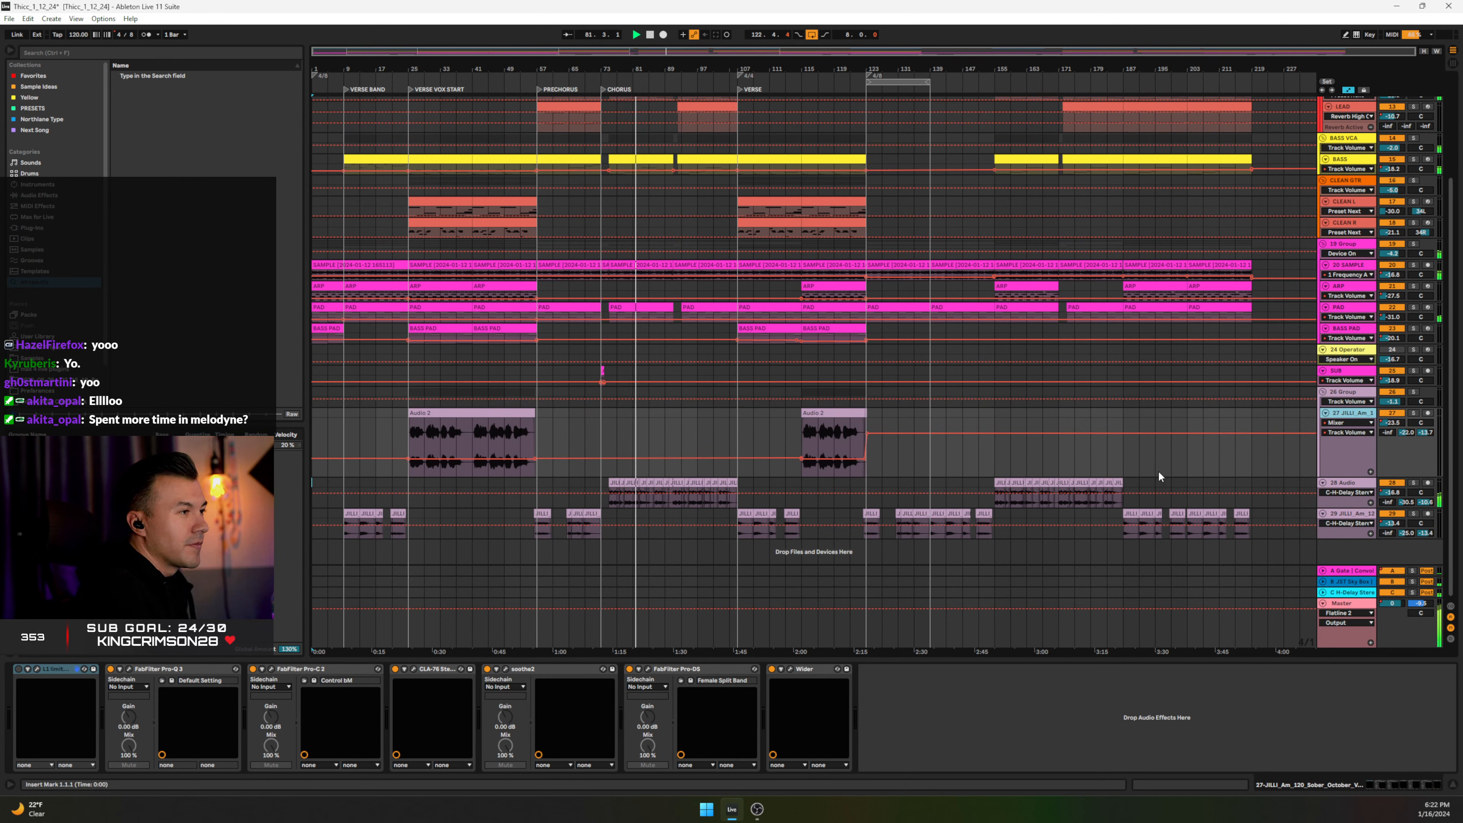
{"action": "key", "text": "a"}
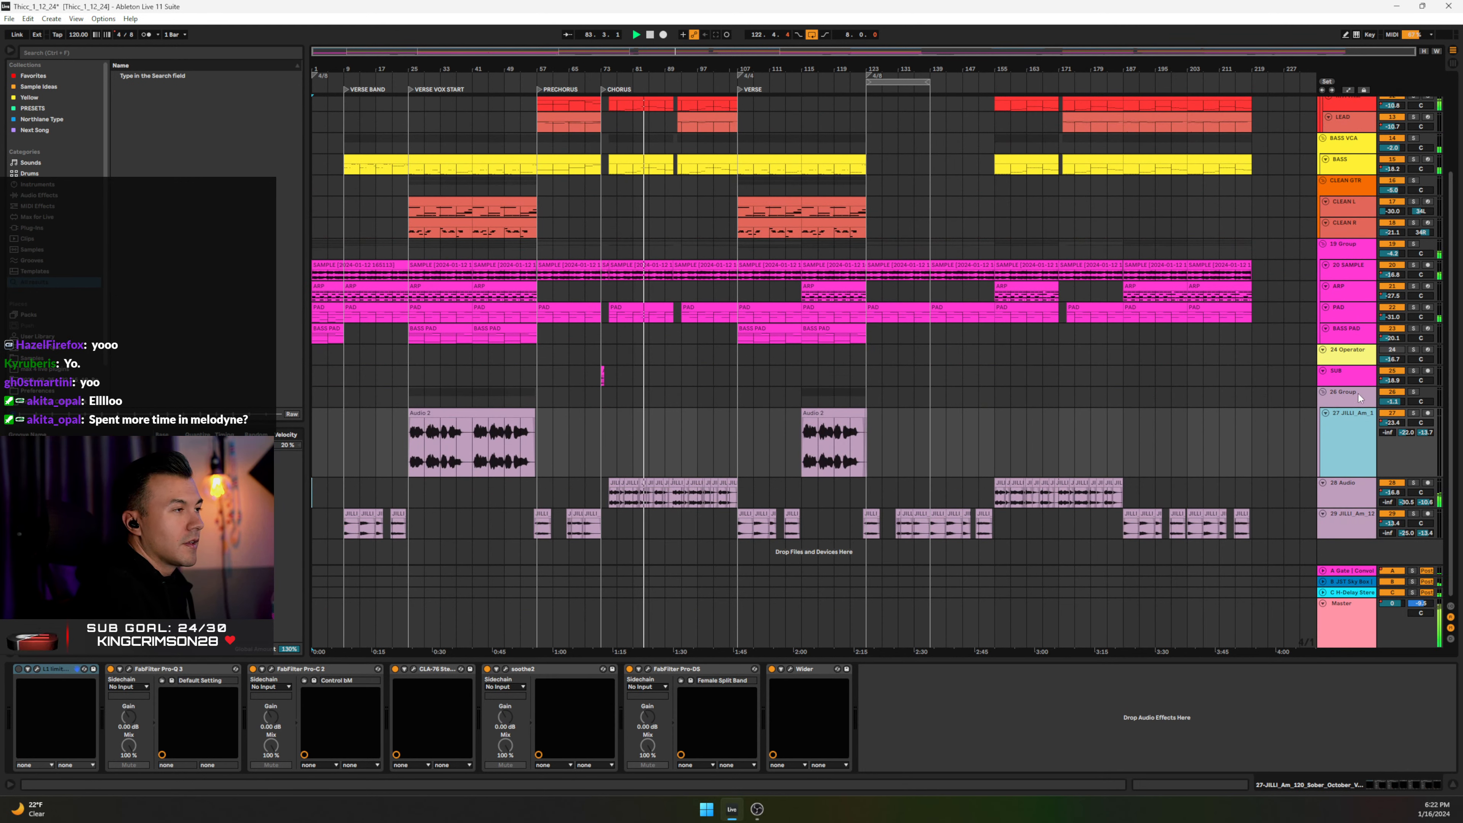
Step: Optimize the arrangement's track heights, enlarge track 27 and show the automation lanes again
{"action": "left_click", "coordinate": [1425, 52]}
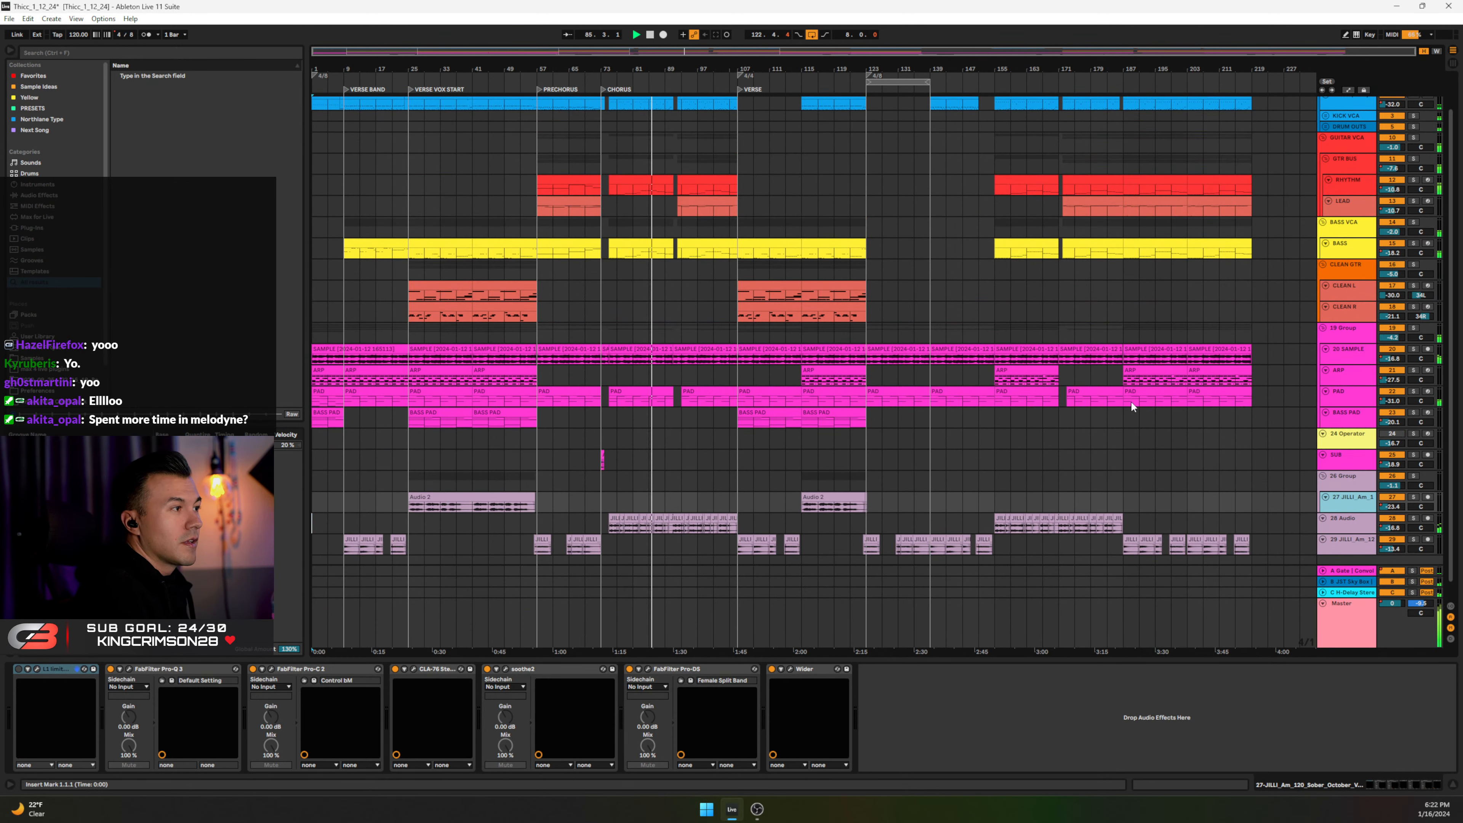
{"action": "left_click_drag", "start_coordinate": [1351, 511], "coordinate": [1350, 548]}
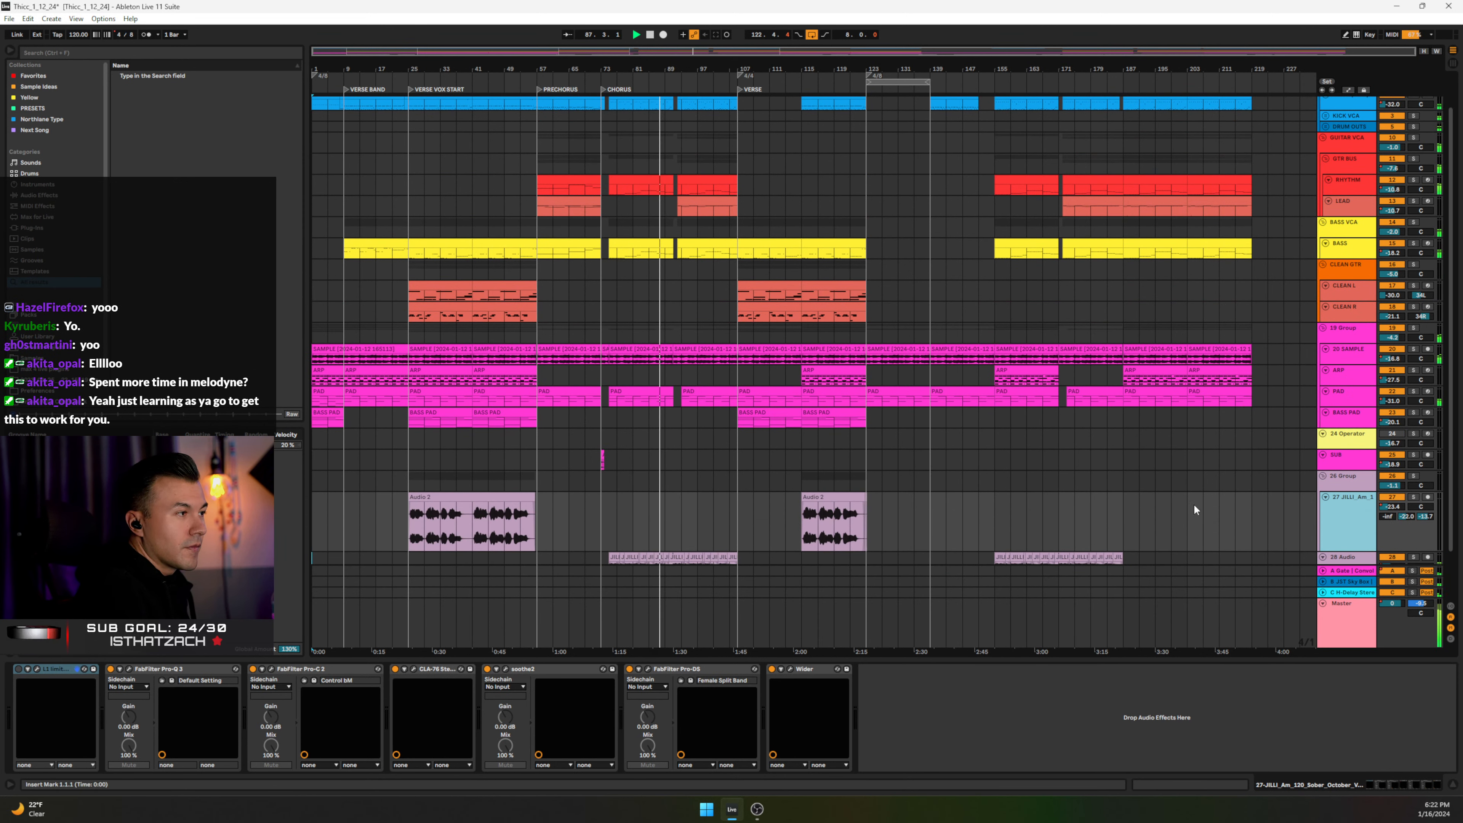
{"action": "key", "text": "a"}
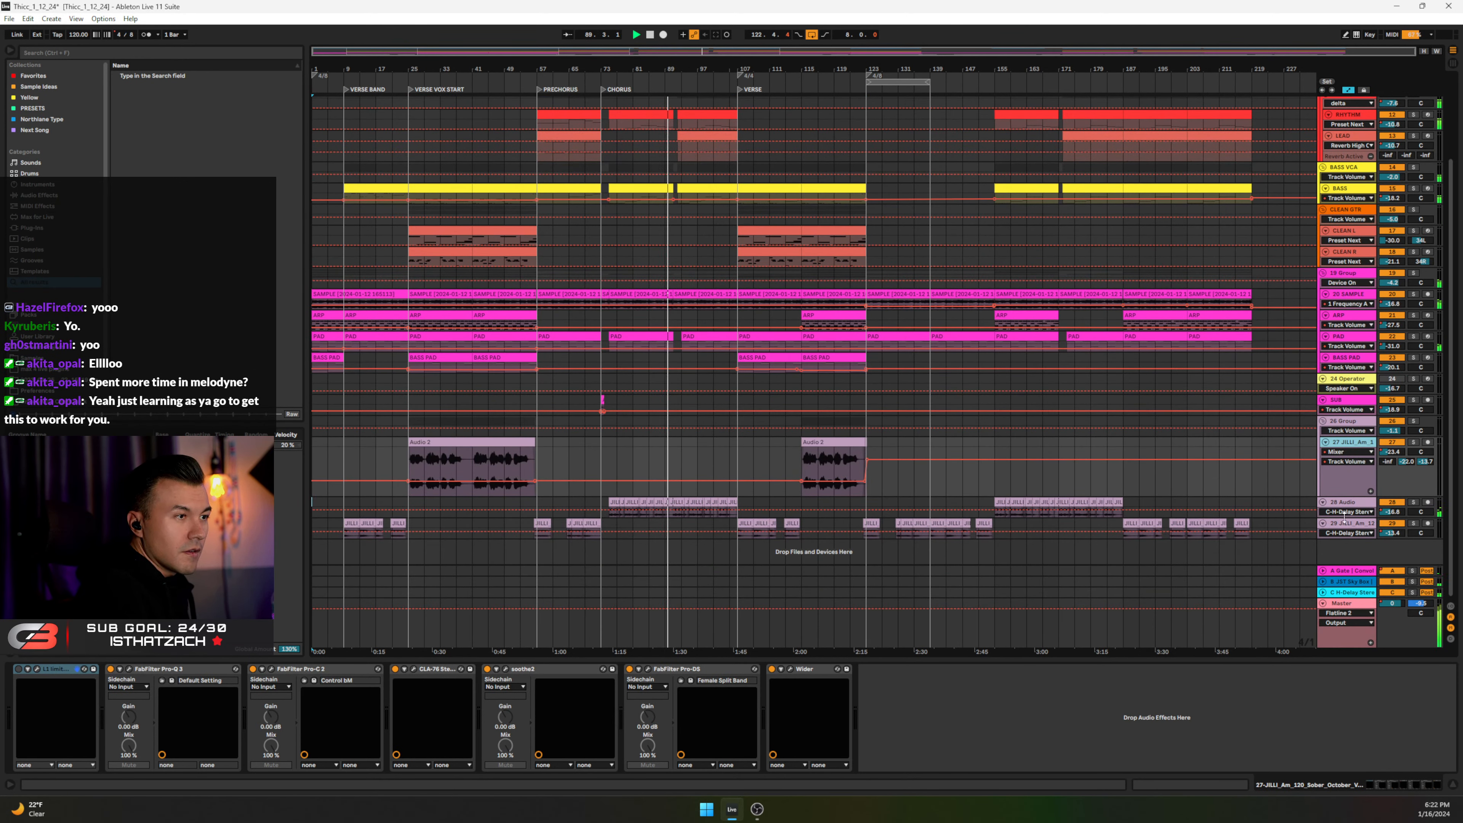
Step: Enlarge the 28 Audio track and show its Mixer Track Volume automation
{"action": "left_click_drag", "start_coordinate": [1336, 517], "coordinate": [1336, 565]}
{"action": "scroll", "coordinate": [1335, 565], "scroll_direction": "down", "scroll_amount": 2}
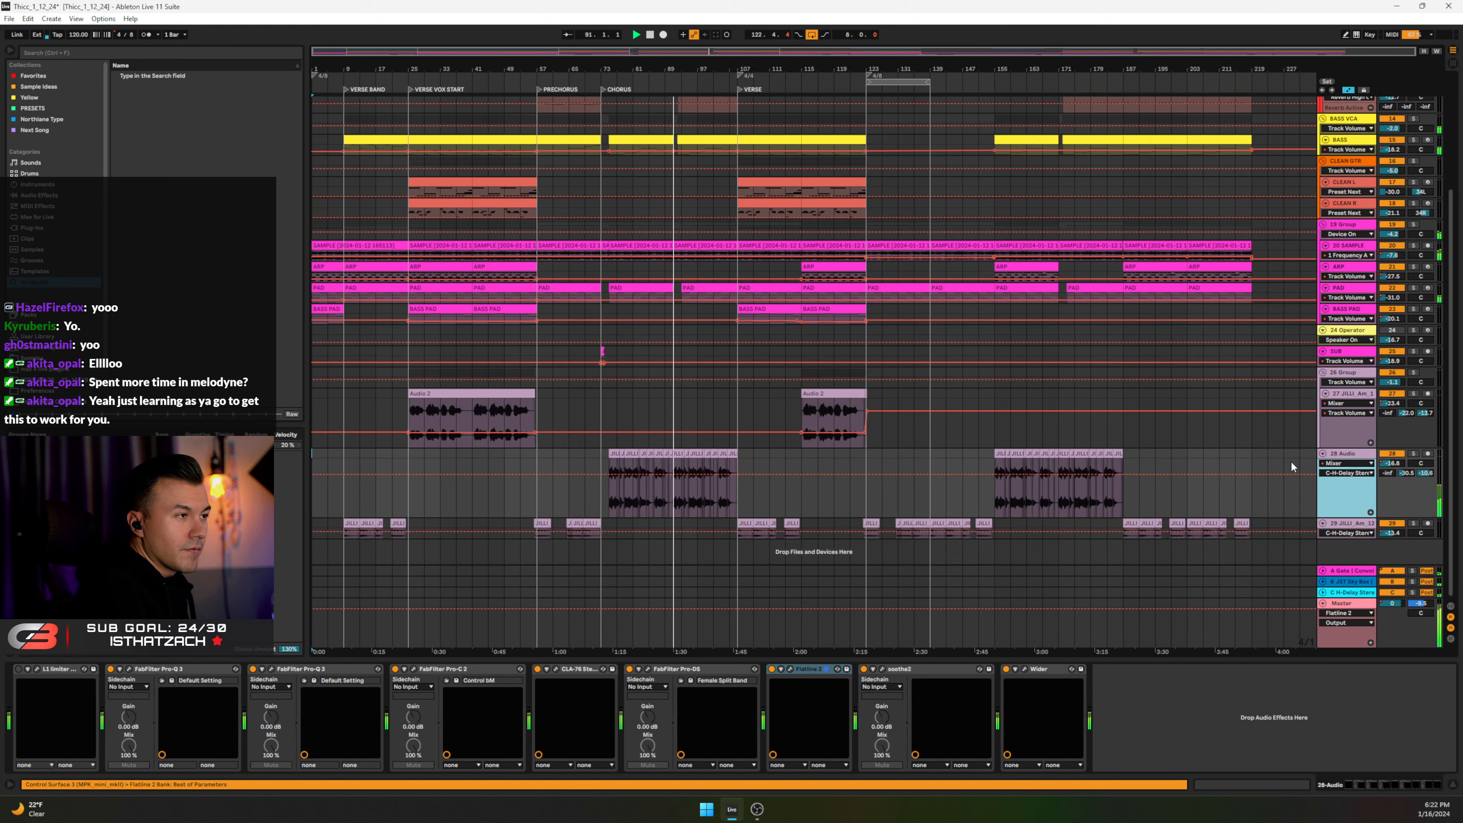
{"action": "left_click", "coordinate": [1348, 472]}
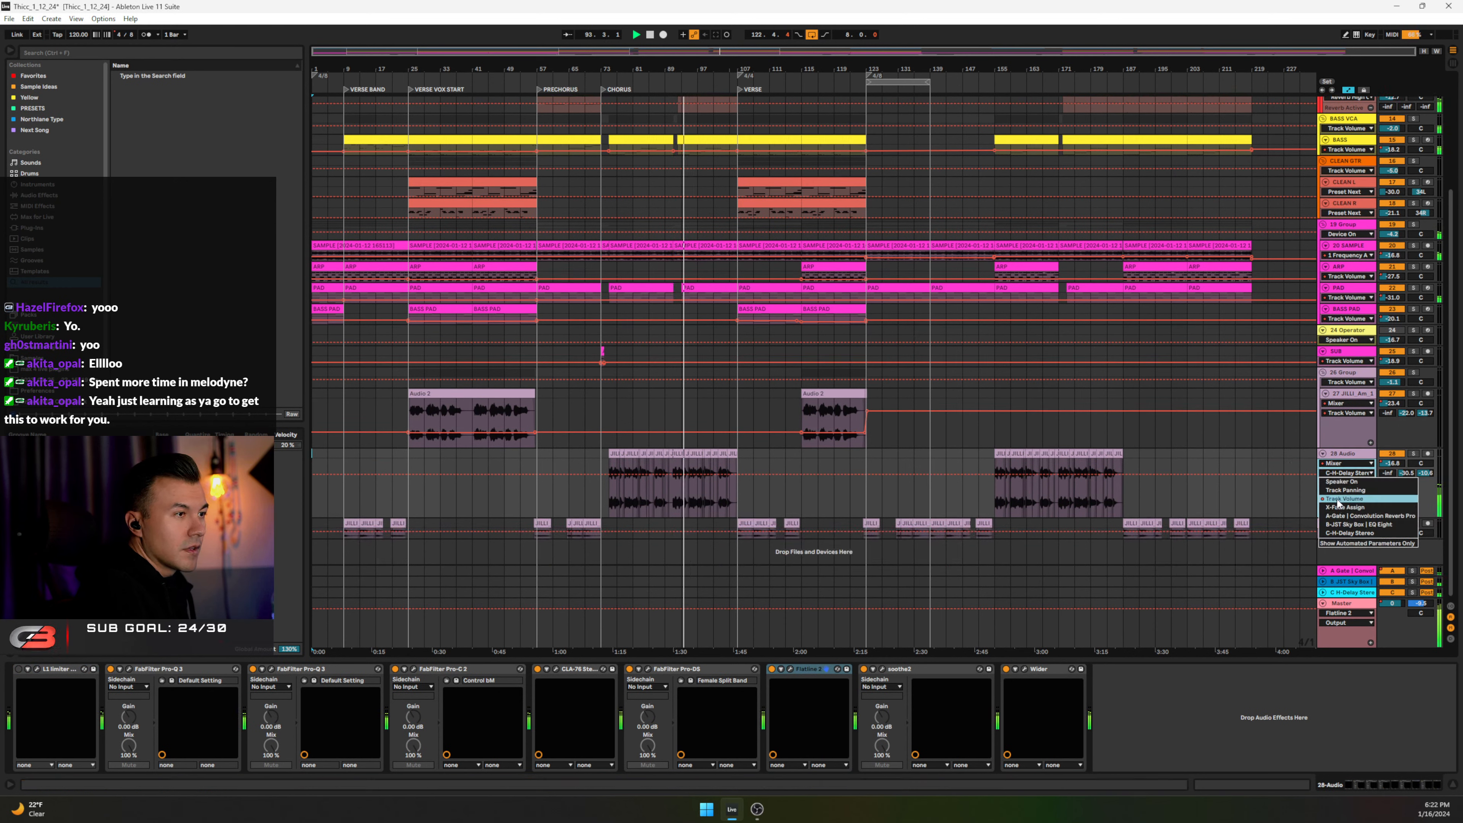
{"action": "left_click", "coordinate": [1348, 505]}
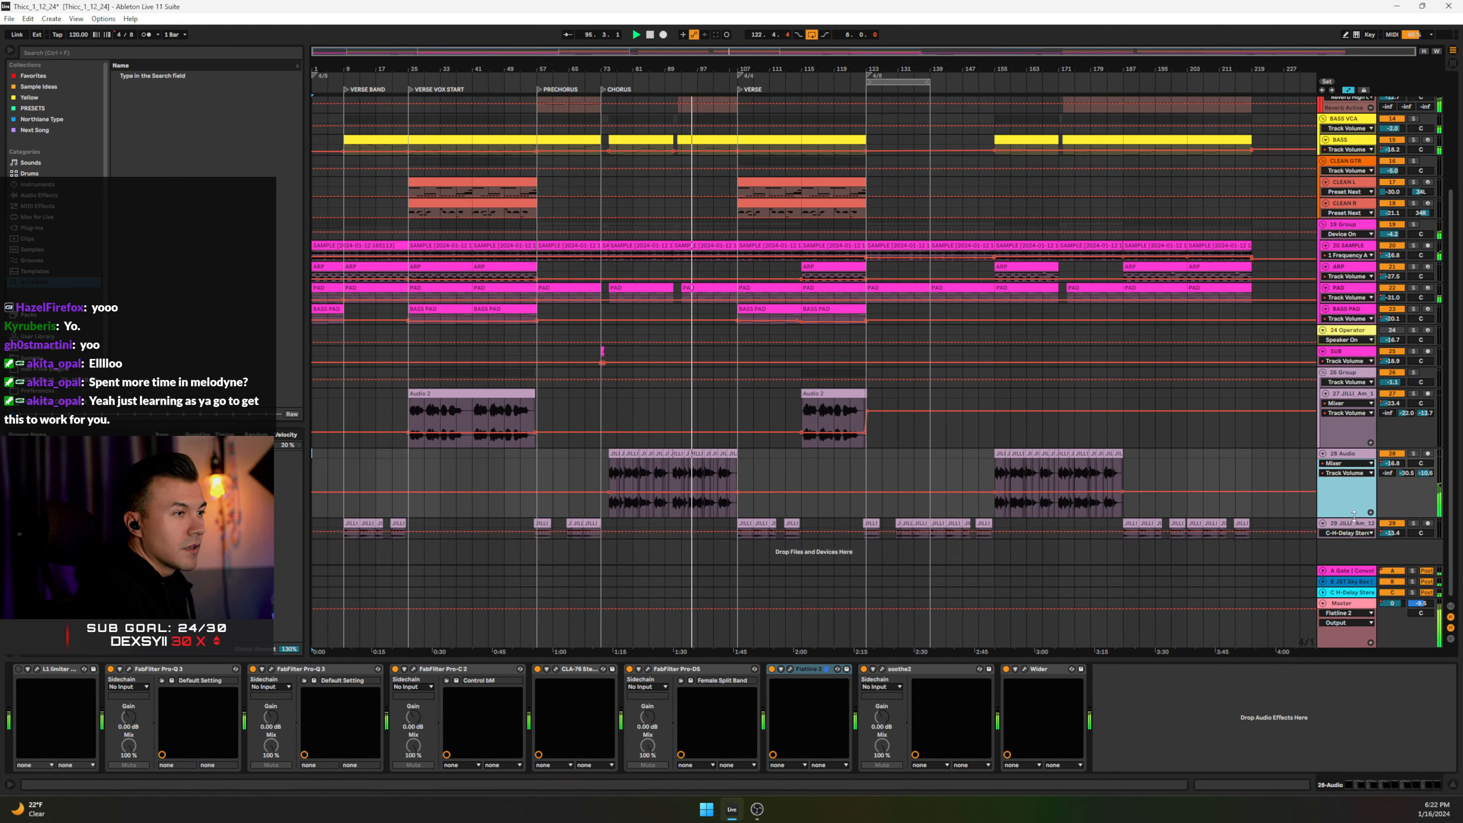
Step: Make the 28 Audio track taller and set its volume automation to -17.0 dB
{"action": "left_click_drag", "start_coordinate": [1335, 517], "coordinate": [1336, 537]}
{"action": "scroll", "coordinate": [1165, 425], "scroll_direction": "down", "scroll_amount": 1}
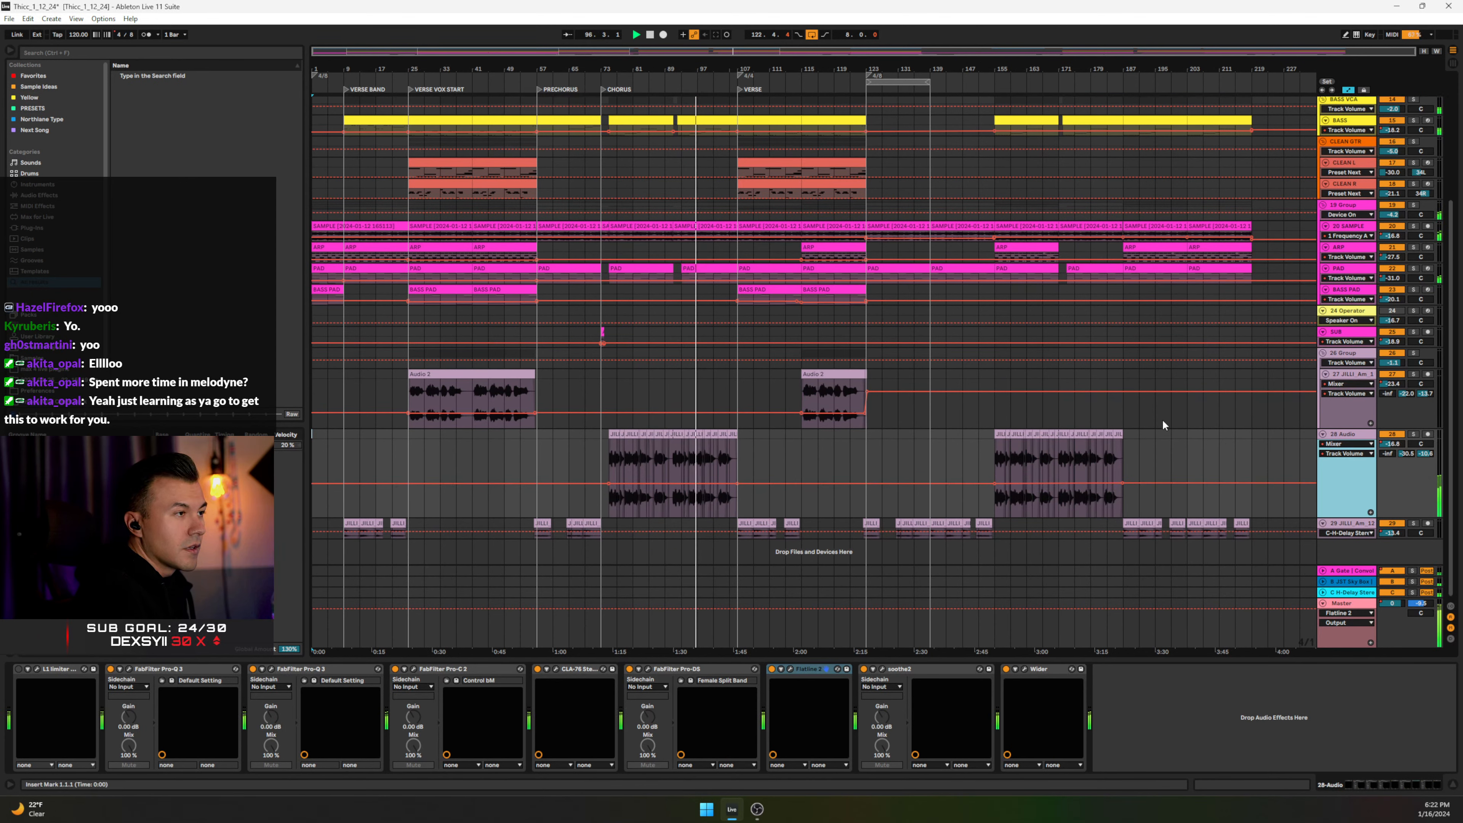
{"action": "left_click", "coordinate": [1338, 435]}
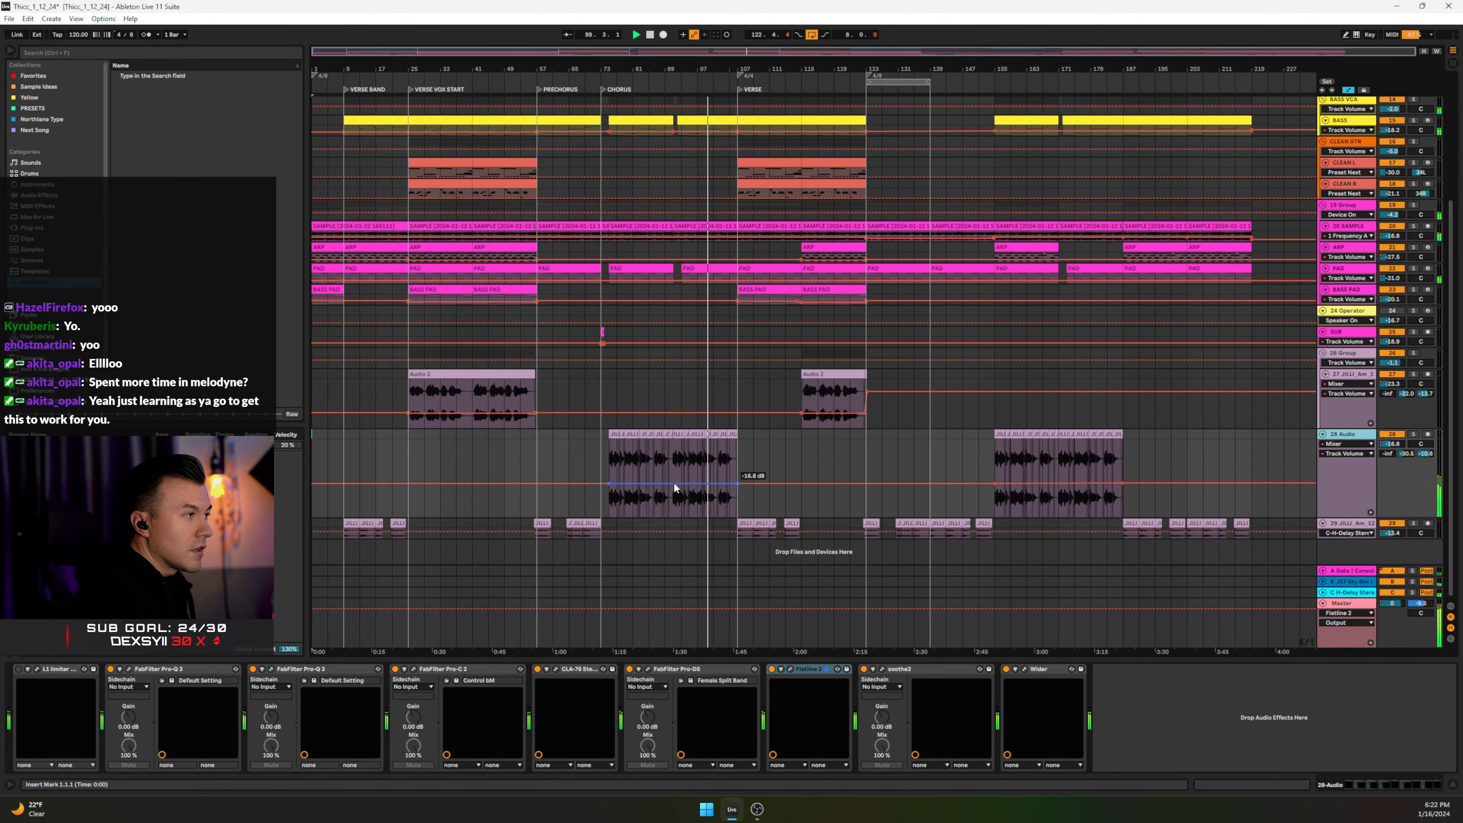
{"action": "left_click_drag", "start_coordinate": [673, 481], "coordinate": [674, 482]}
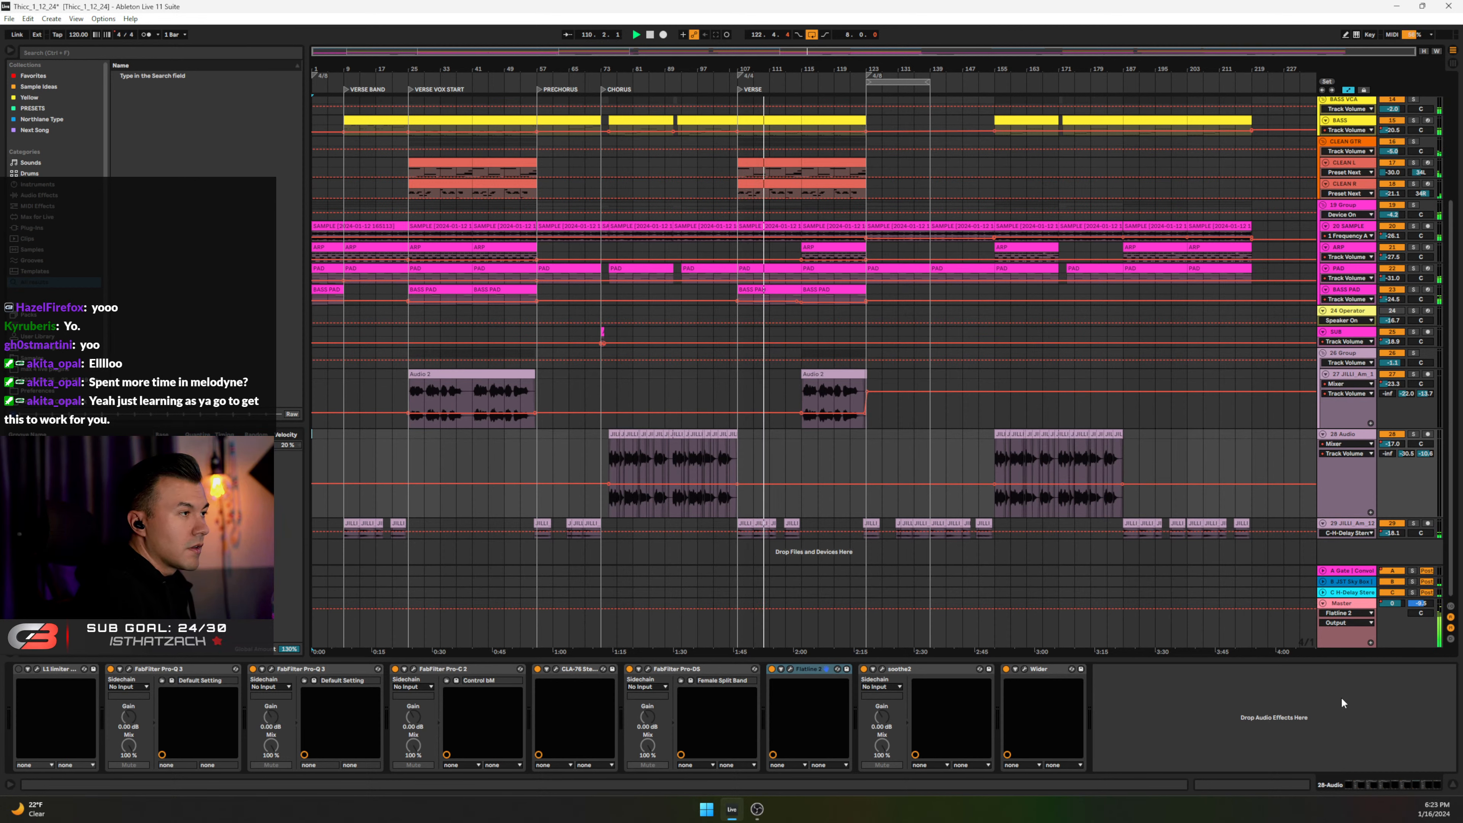
Step: Hide the device view and optimize the arrangement's track heights to fit the window
{"action": "left_click", "coordinate": [1452, 784]}
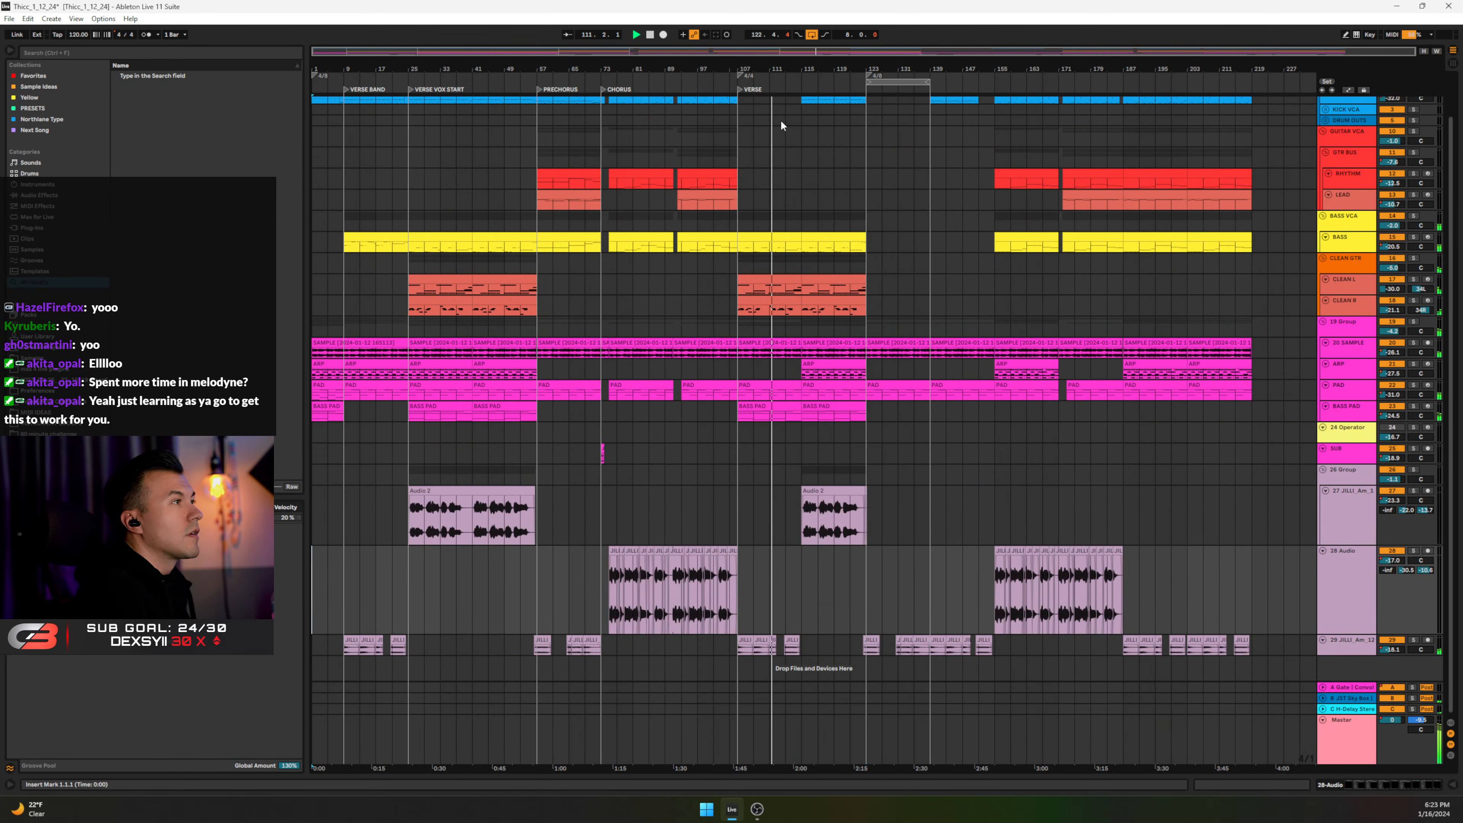
{"action": "left_click", "coordinate": [1424, 50]}
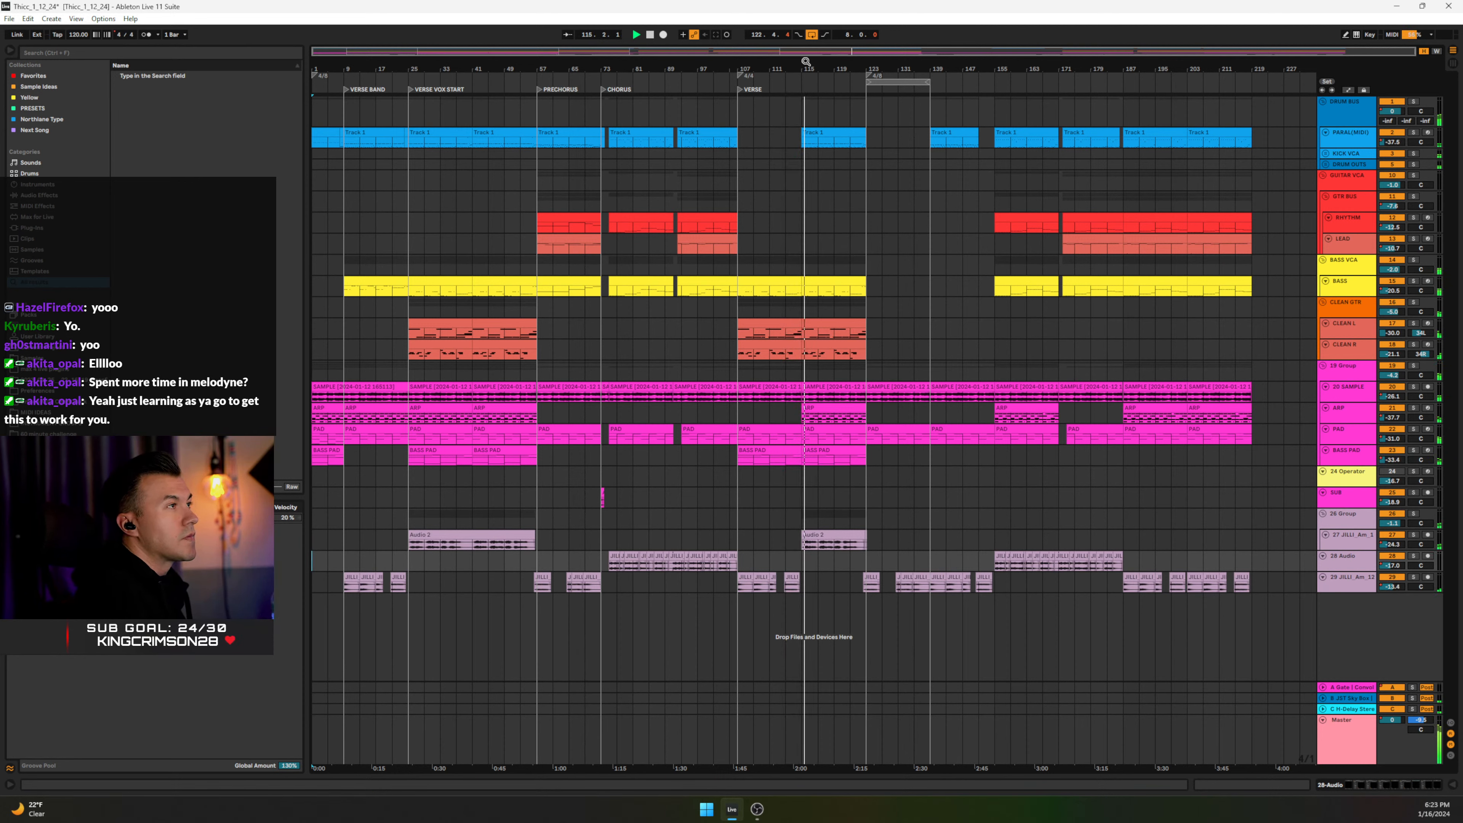
Step: Turn on playback follow for the arrangement and show the tracks' automation lanes
{"action": "left_click_drag", "start_coordinate": [815, 67], "coordinate": [815, 156]}
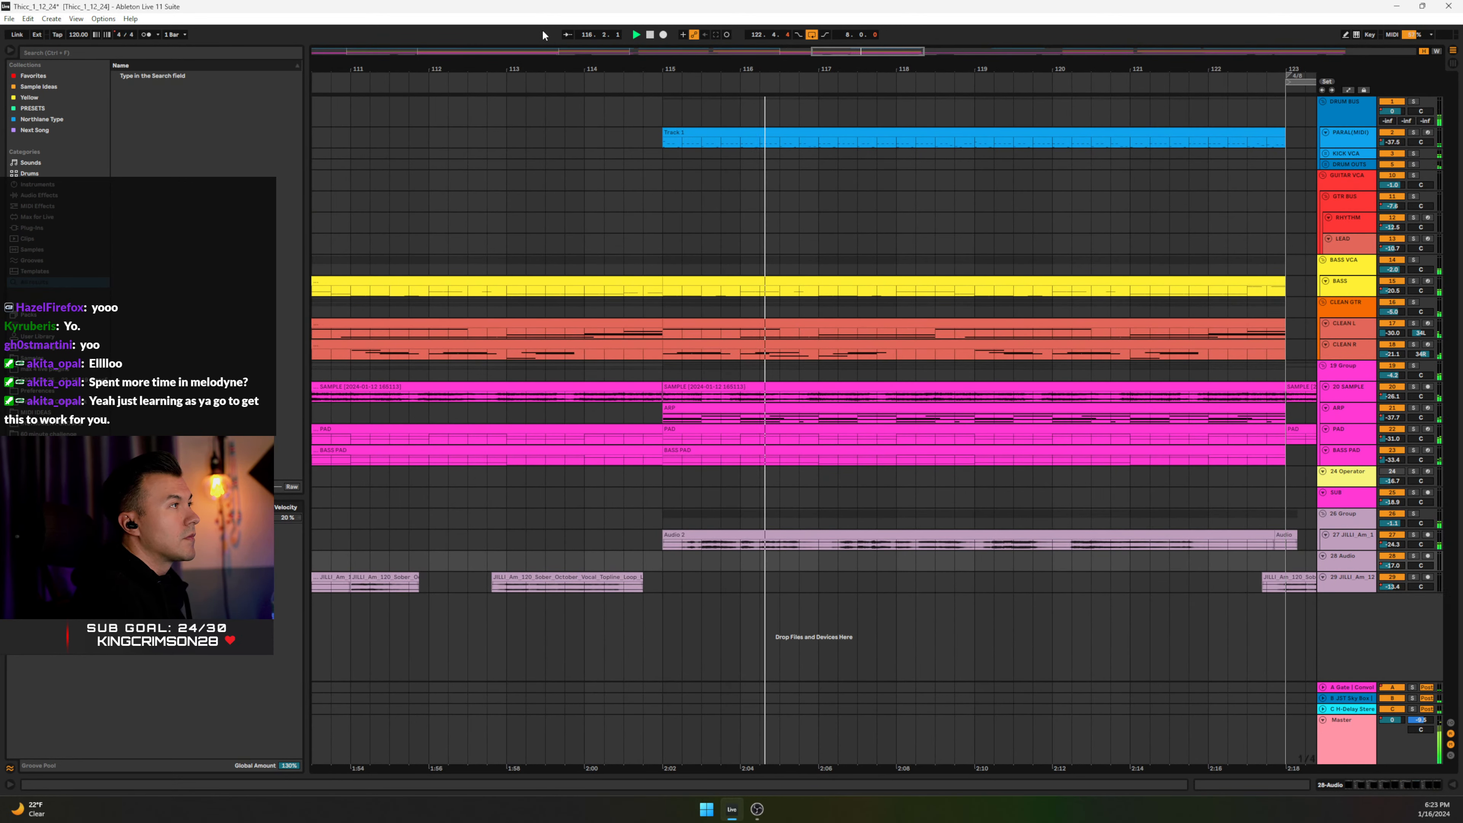
{"action": "left_click", "coordinate": [568, 35]}
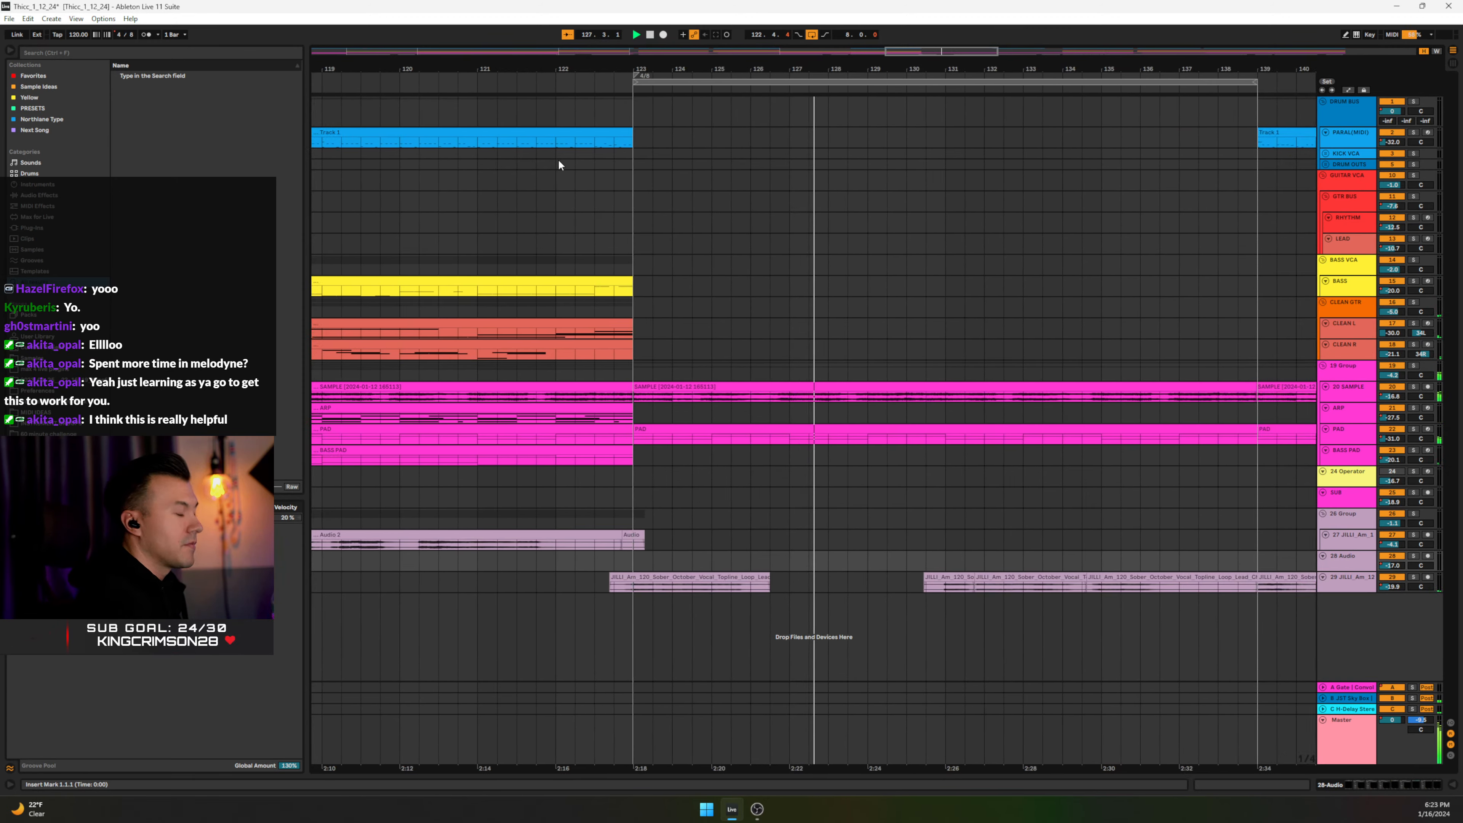
{"action": "key", "text": "a"}
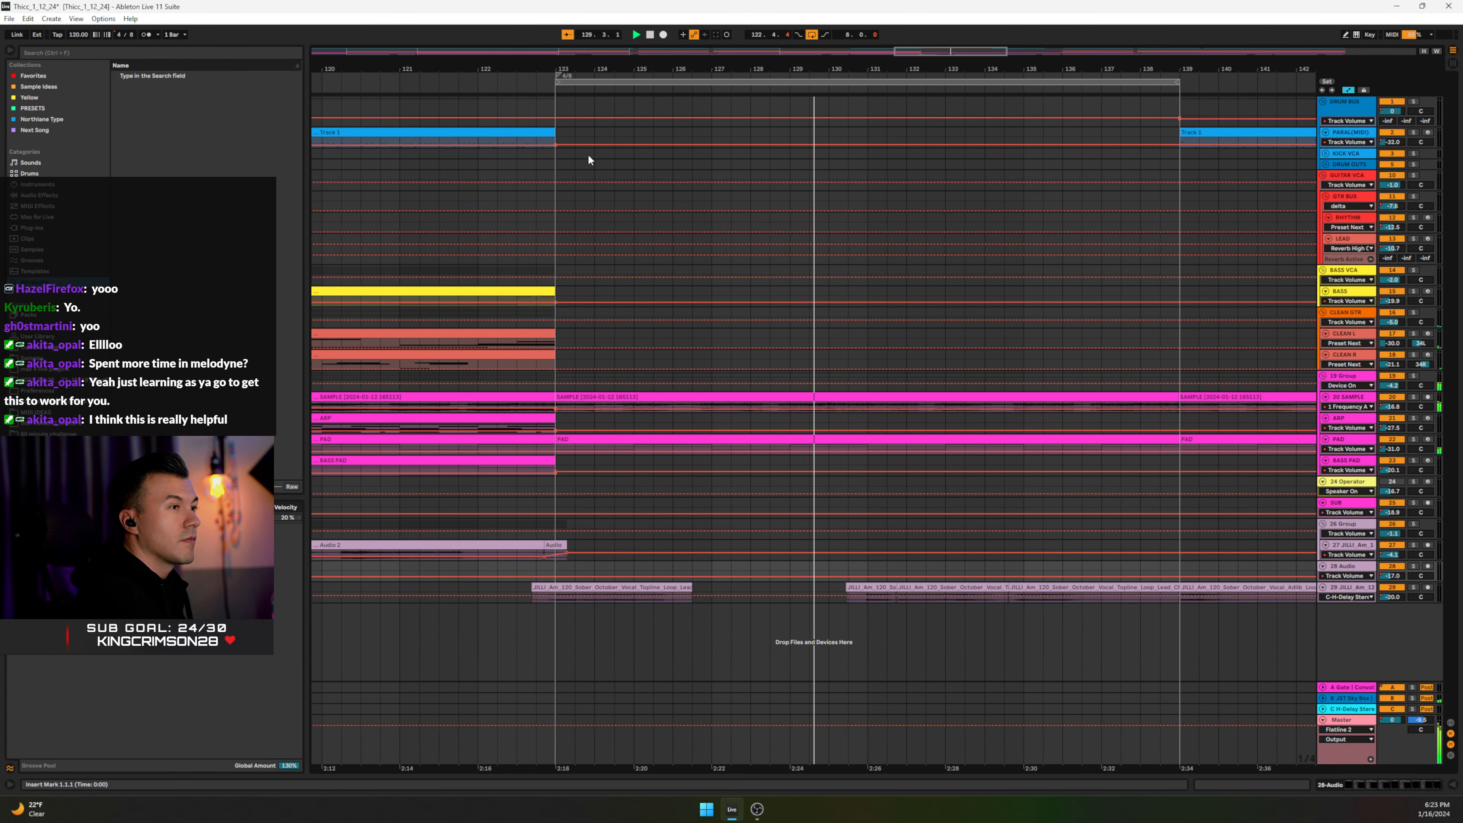
Step: Enlarge the 20 SAMPLE track, display its device chain and hide the automation lanes
{"action": "left_click_drag", "start_coordinate": [1346, 411], "coordinate": [1341, 528]}
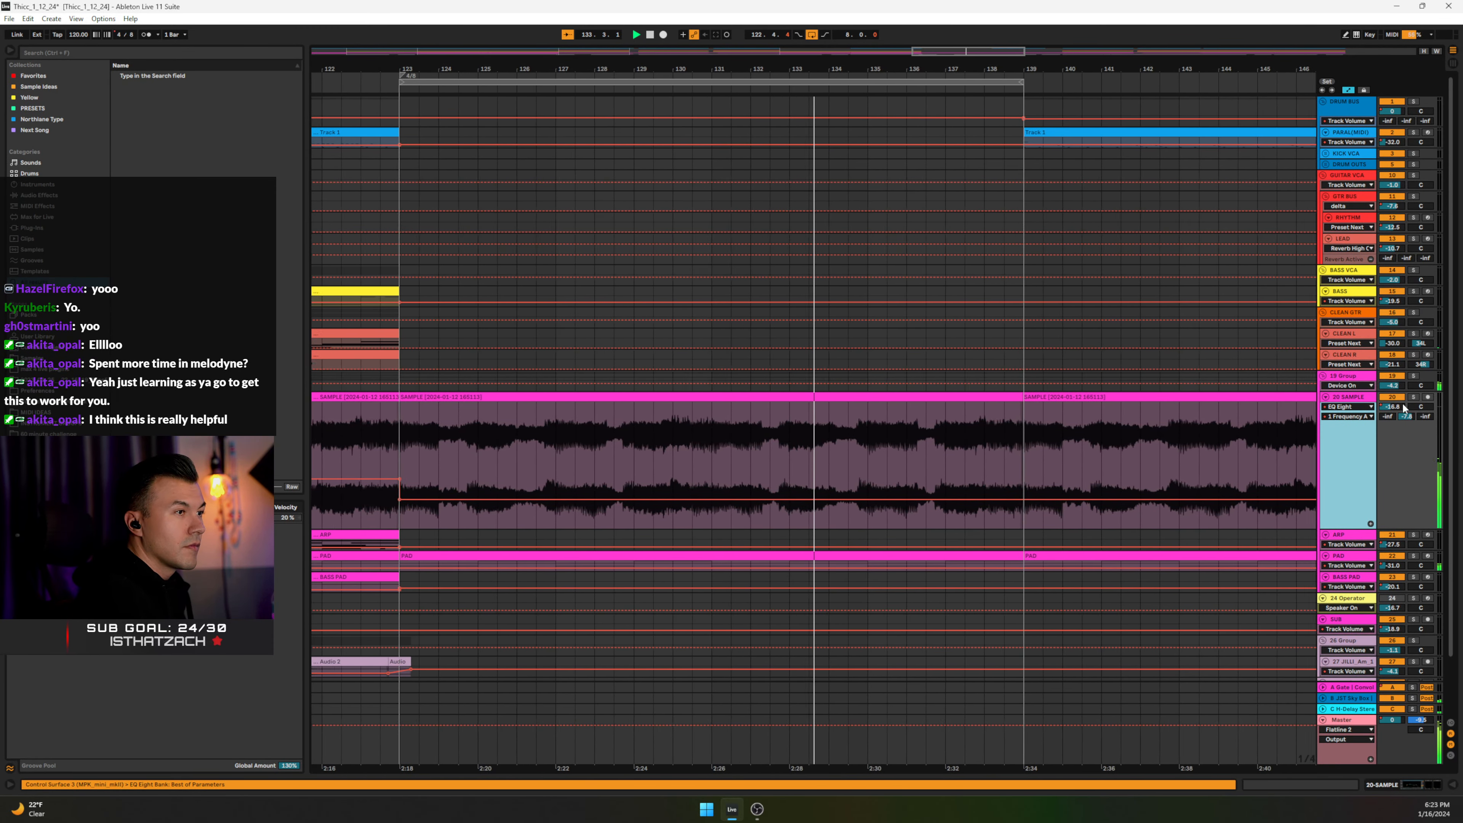
{"action": "double_click", "coordinate": [1361, 398]}
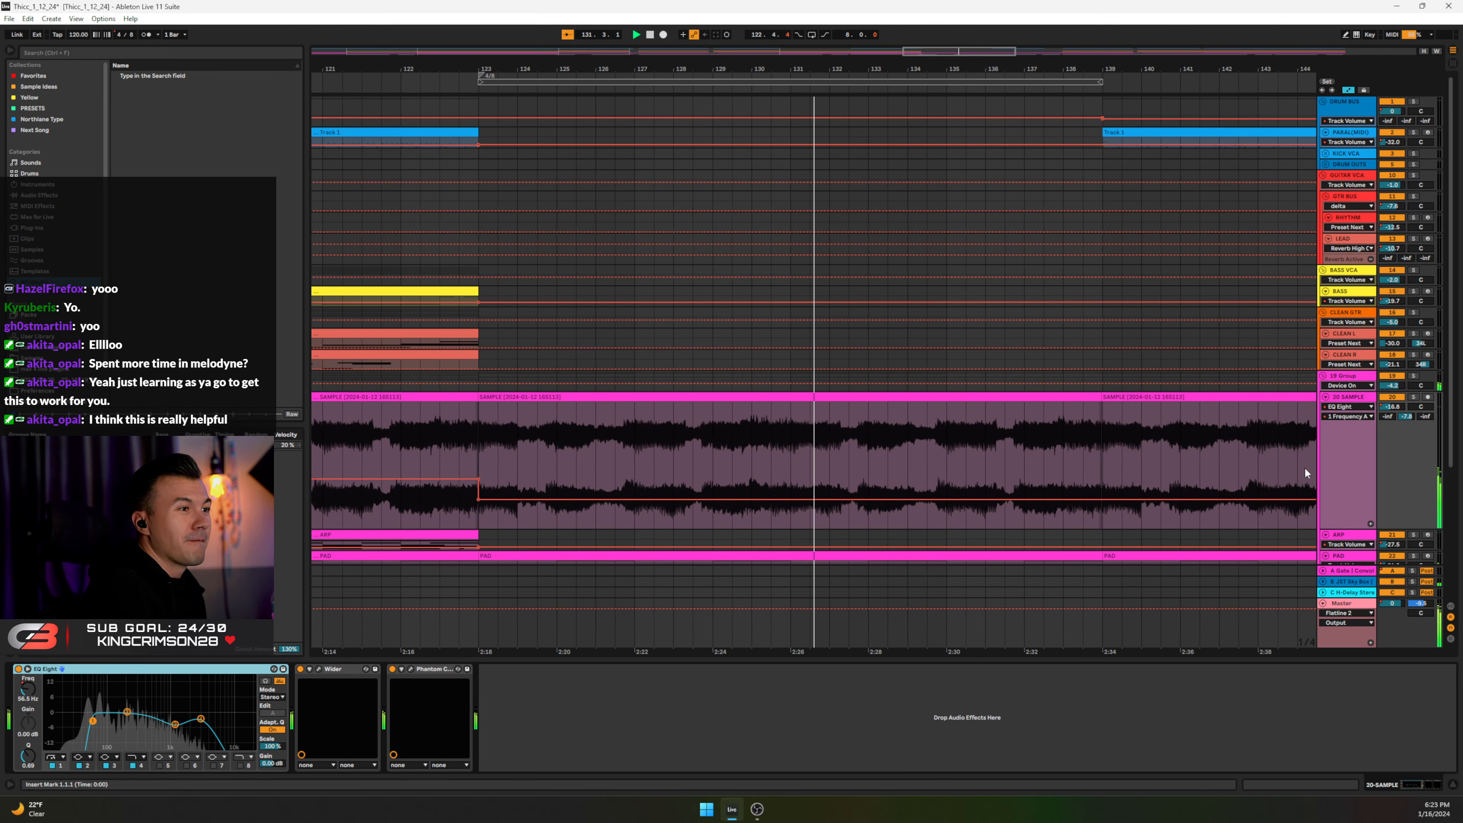
{"action": "key", "text": "a"}
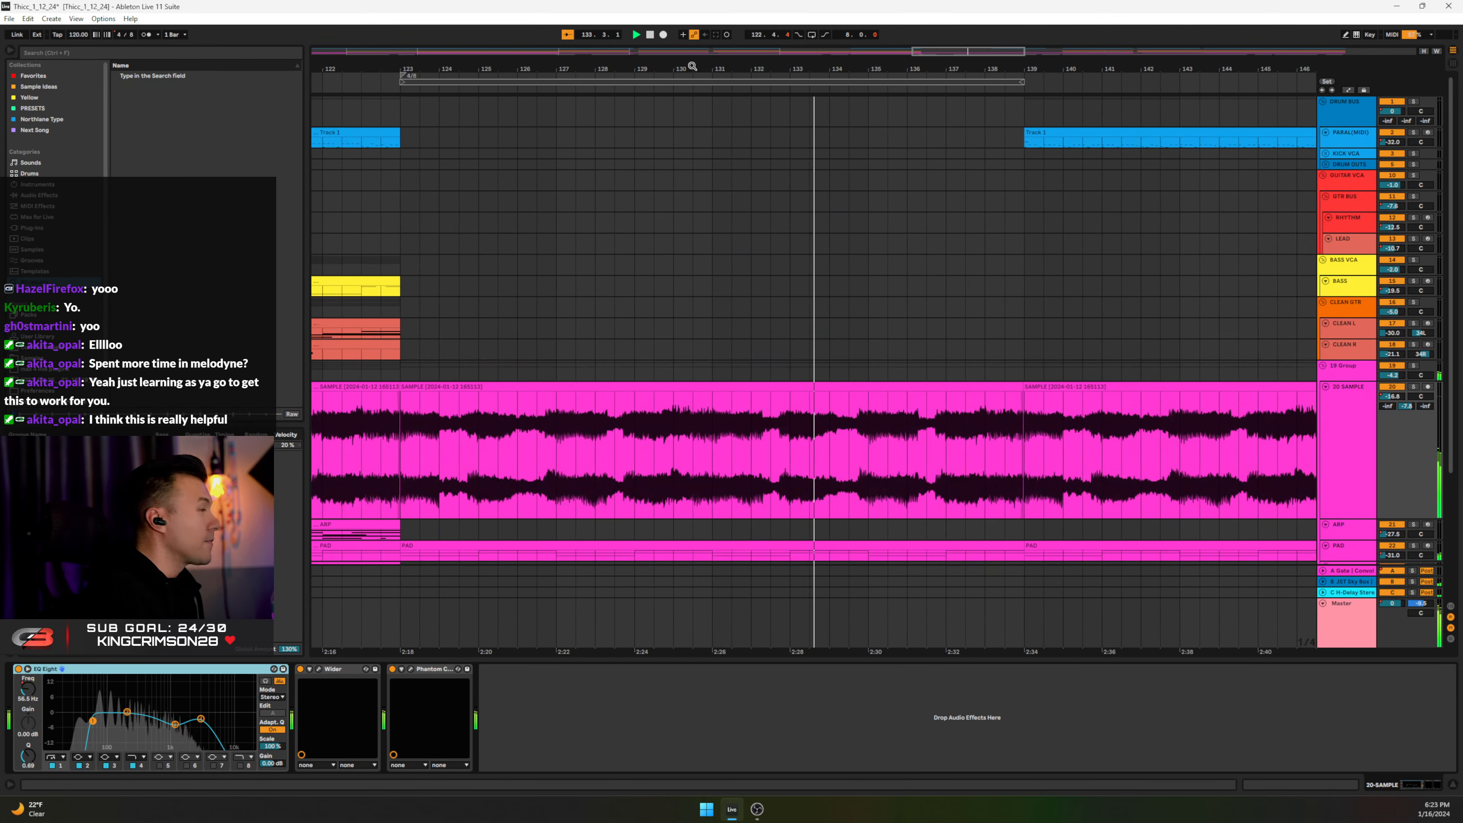
{"action": "left_click_drag", "start_coordinate": [739, 67], "coordinate": [738, 46]}
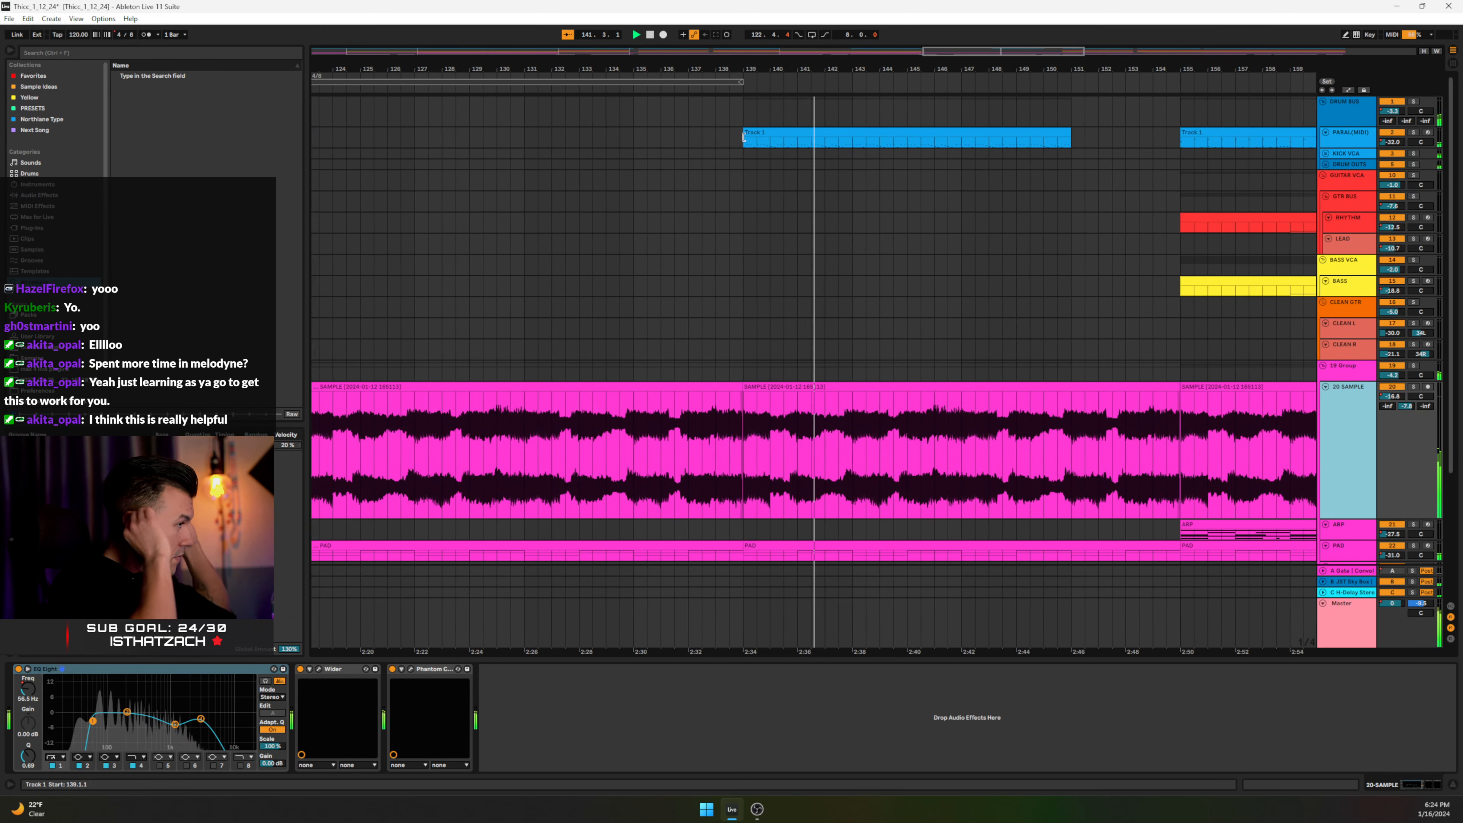
Step: Enlarge vocal track 29 and the 28 Audio track so their waveforms are easier to read
{"action": "scroll", "coordinate": [1065, 276], "scroll_direction": "down", "scroll_amount": 5}
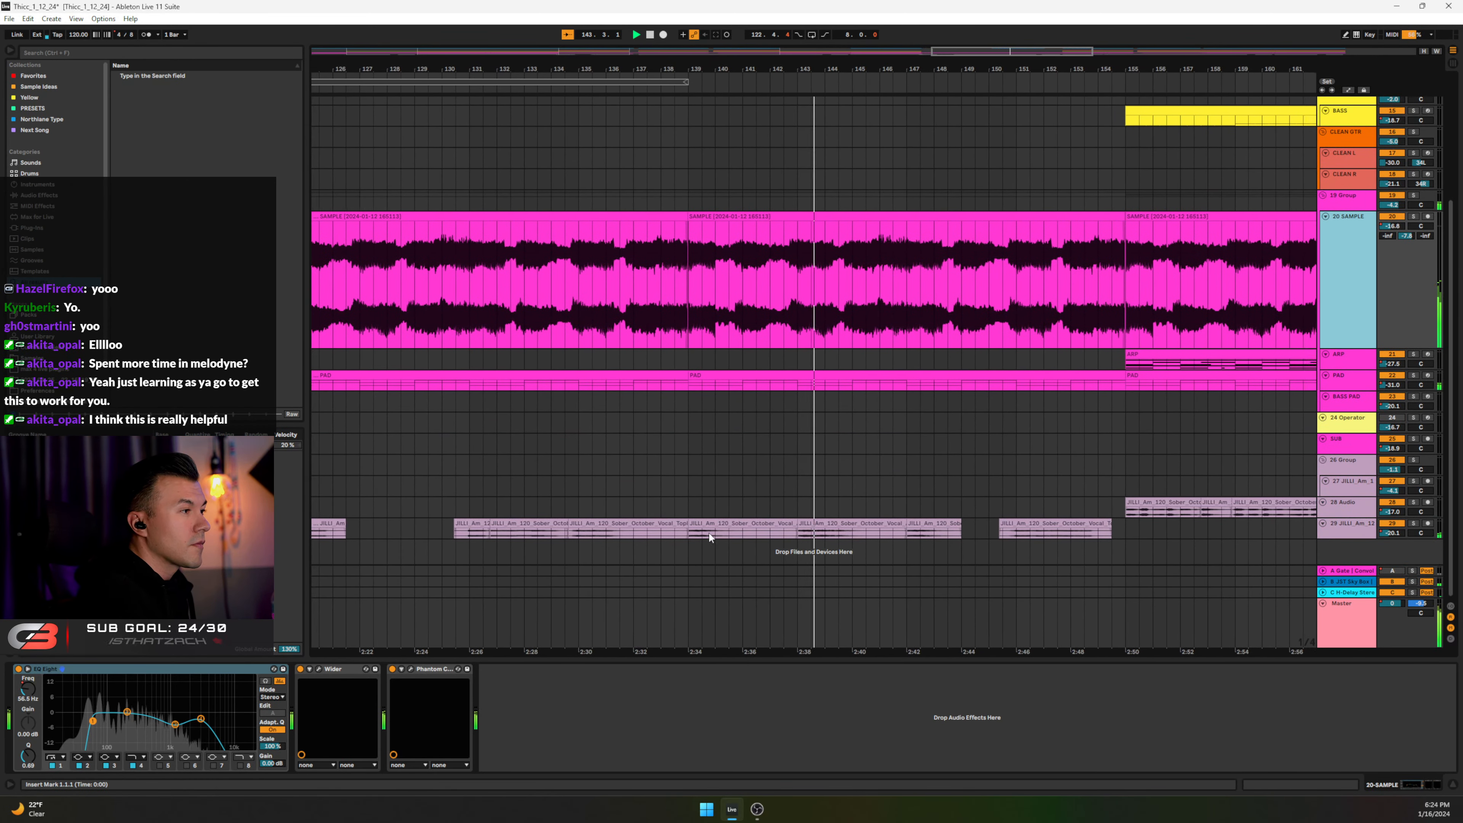
{"action": "left_click_drag", "start_coordinate": [1349, 540], "coordinate": [1354, 582]}
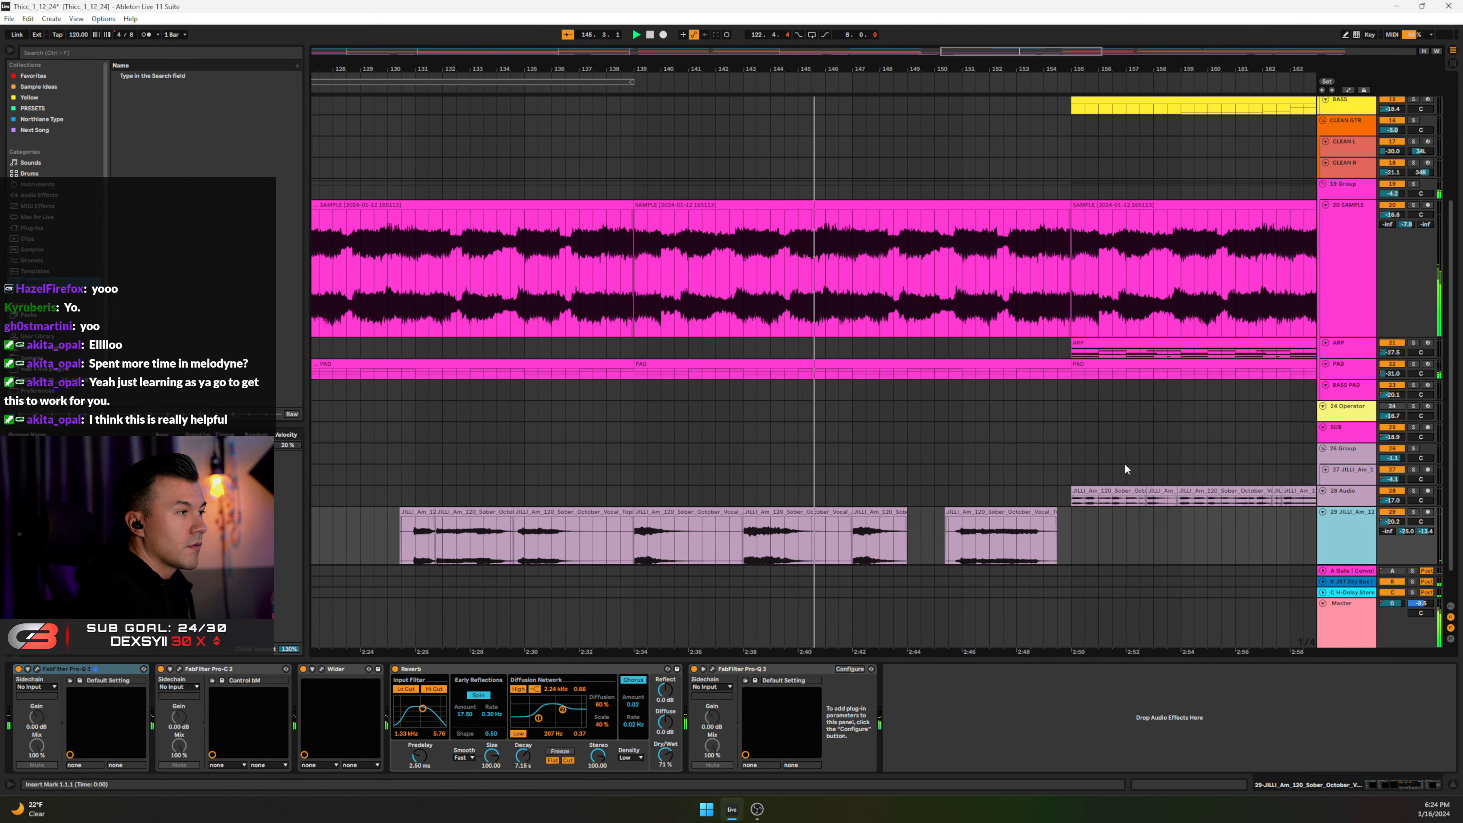
{"action": "scroll", "coordinate": [1124, 468], "scroll_direction": "down", "scroll_amount": 2}
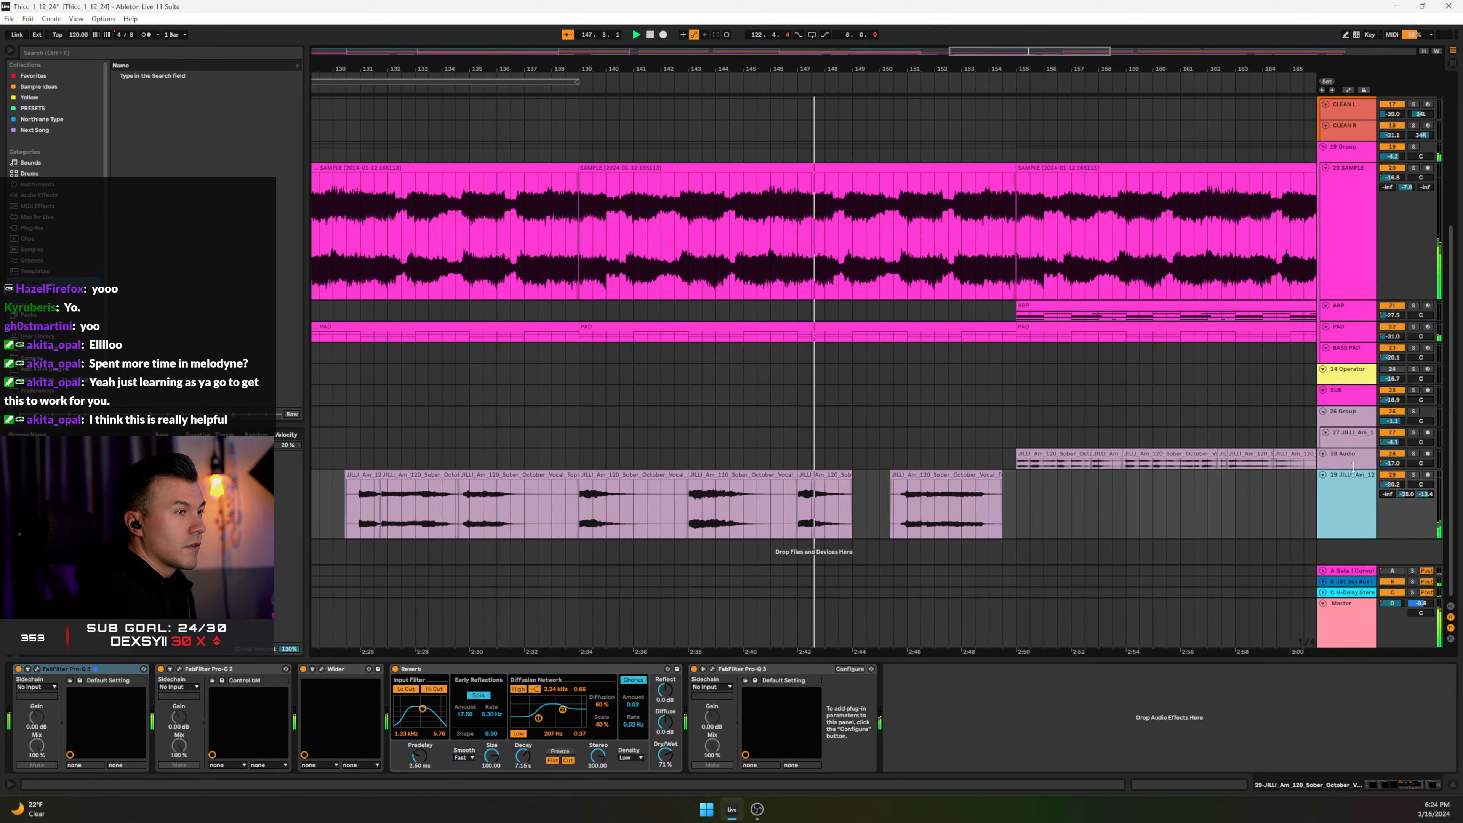
{"action": "left_click_drag", "start_coordinate": [1351, 466], "coordinate": [1350, 506]}
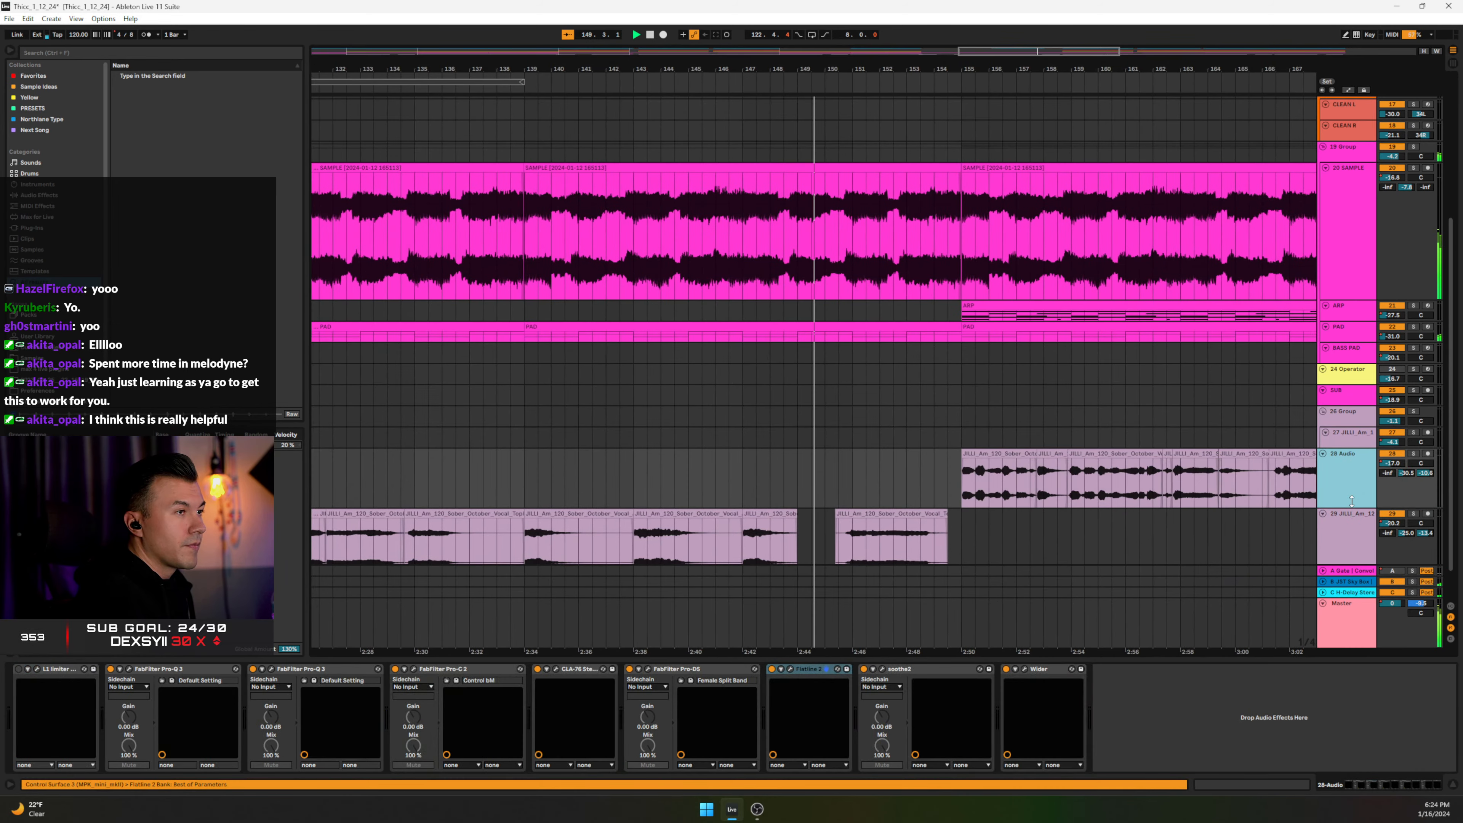
Step: Reduce the height of the 20 SAMPLE track, make 28 Audio taller and select its Flatline 2 device
{"action": "left_click_drag", "start_coordinate": [1343, 300], "coordinate": [1342, 194]}
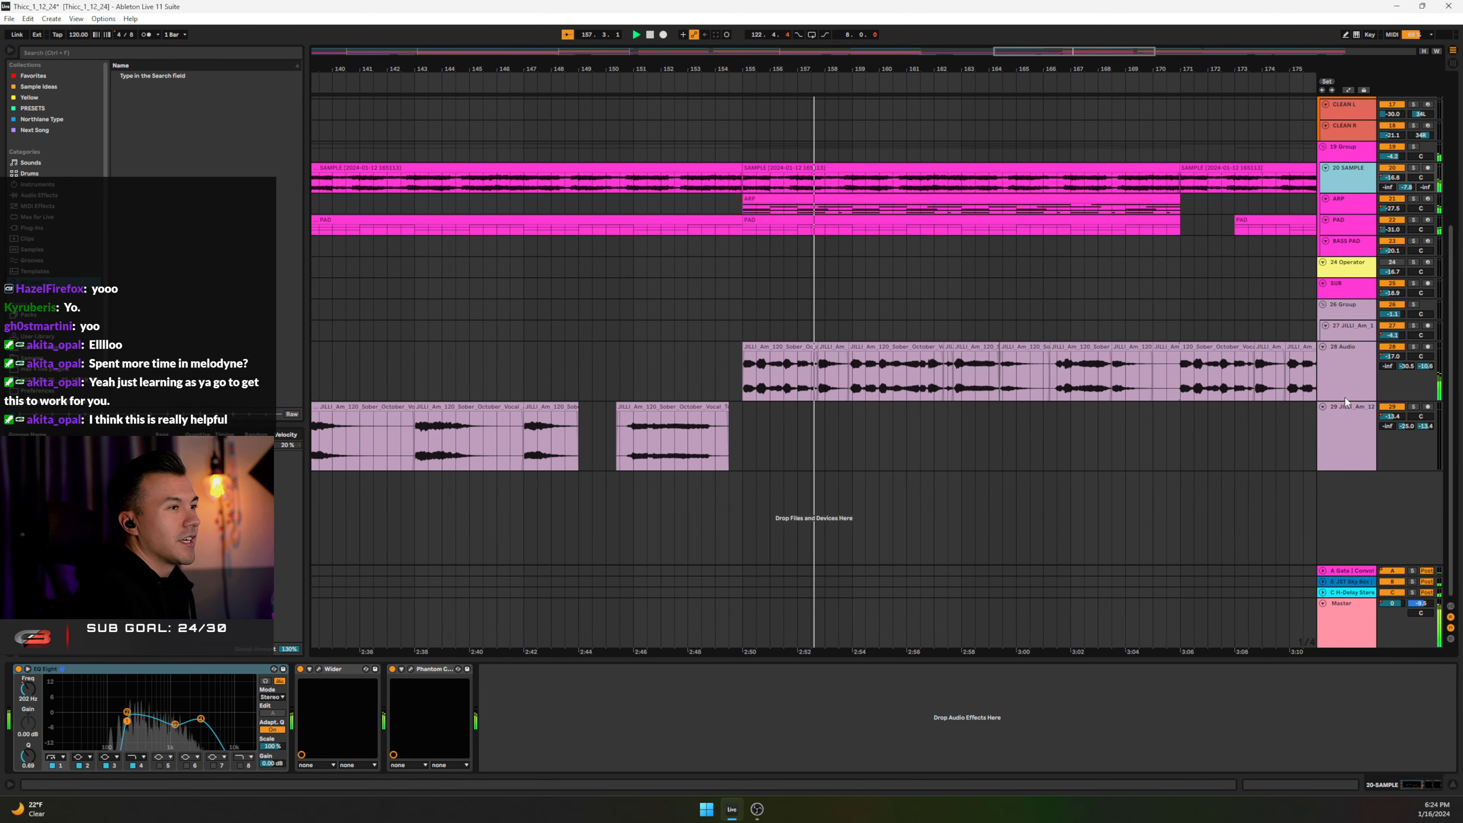
{"action": "left_click_drag", "start_coordinate": [1347, 403], "coordinate": [1344, 436]}
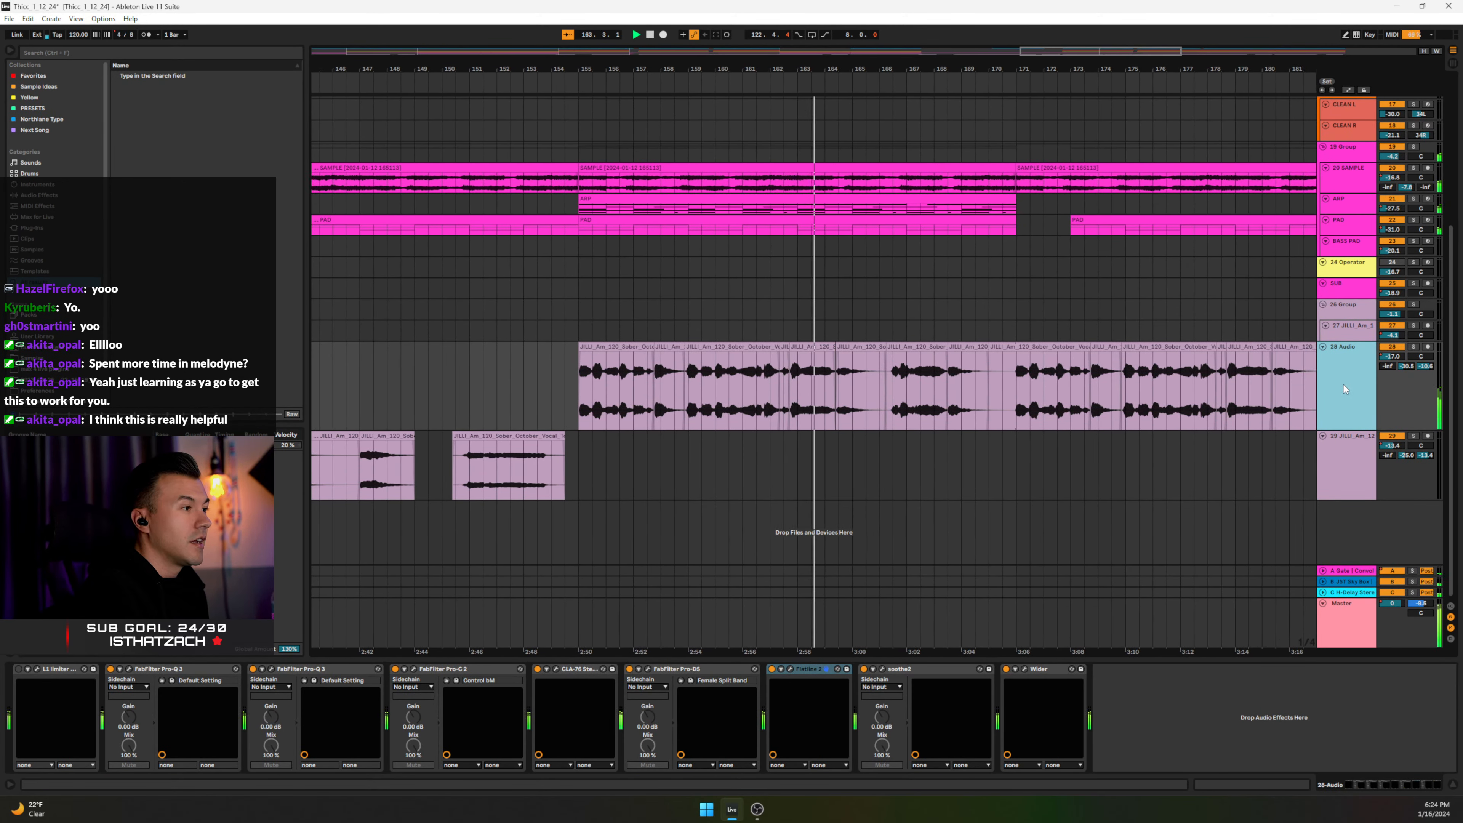
{"action": "left_click", "coordinate": [821, 735]}
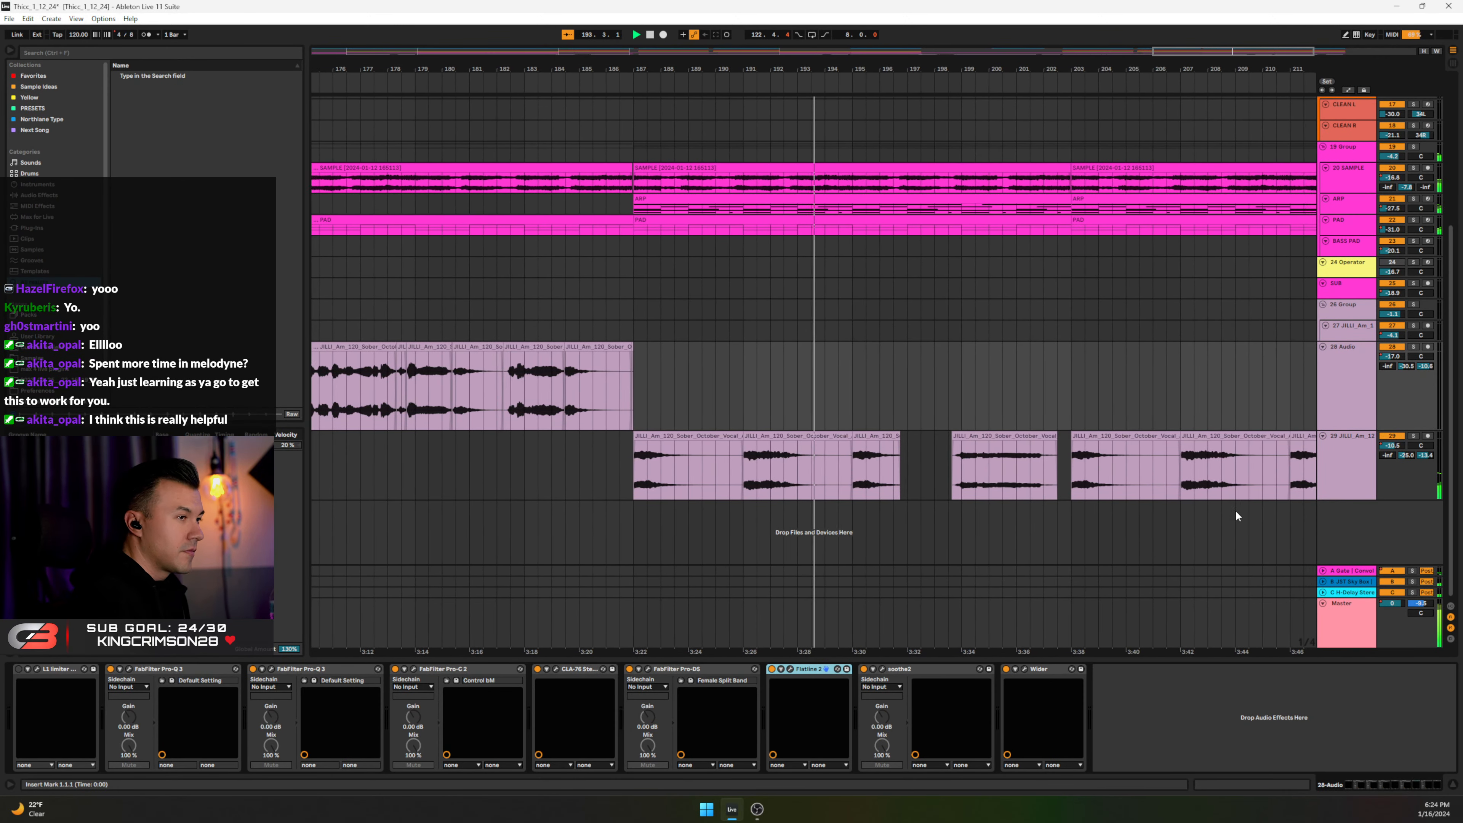
Step: Show the Master track's automation lane and set it to display the Mixer's Track Volume
{"action": "left_click", "coordinate": [1349, 612]}
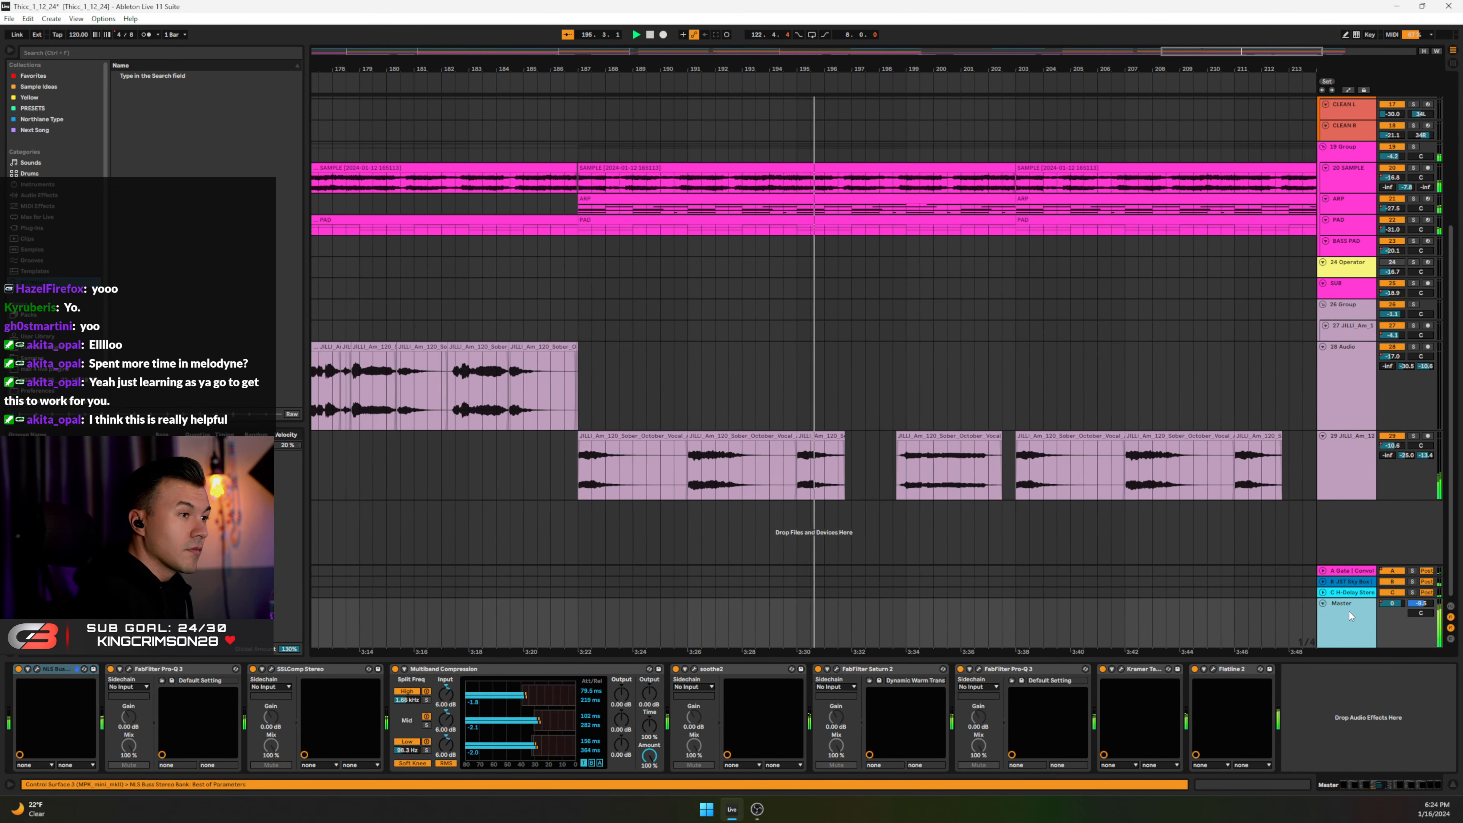
{"action": "key", "text": "a"}
{"action": "left_click", "coordinate": [1345, 613]}
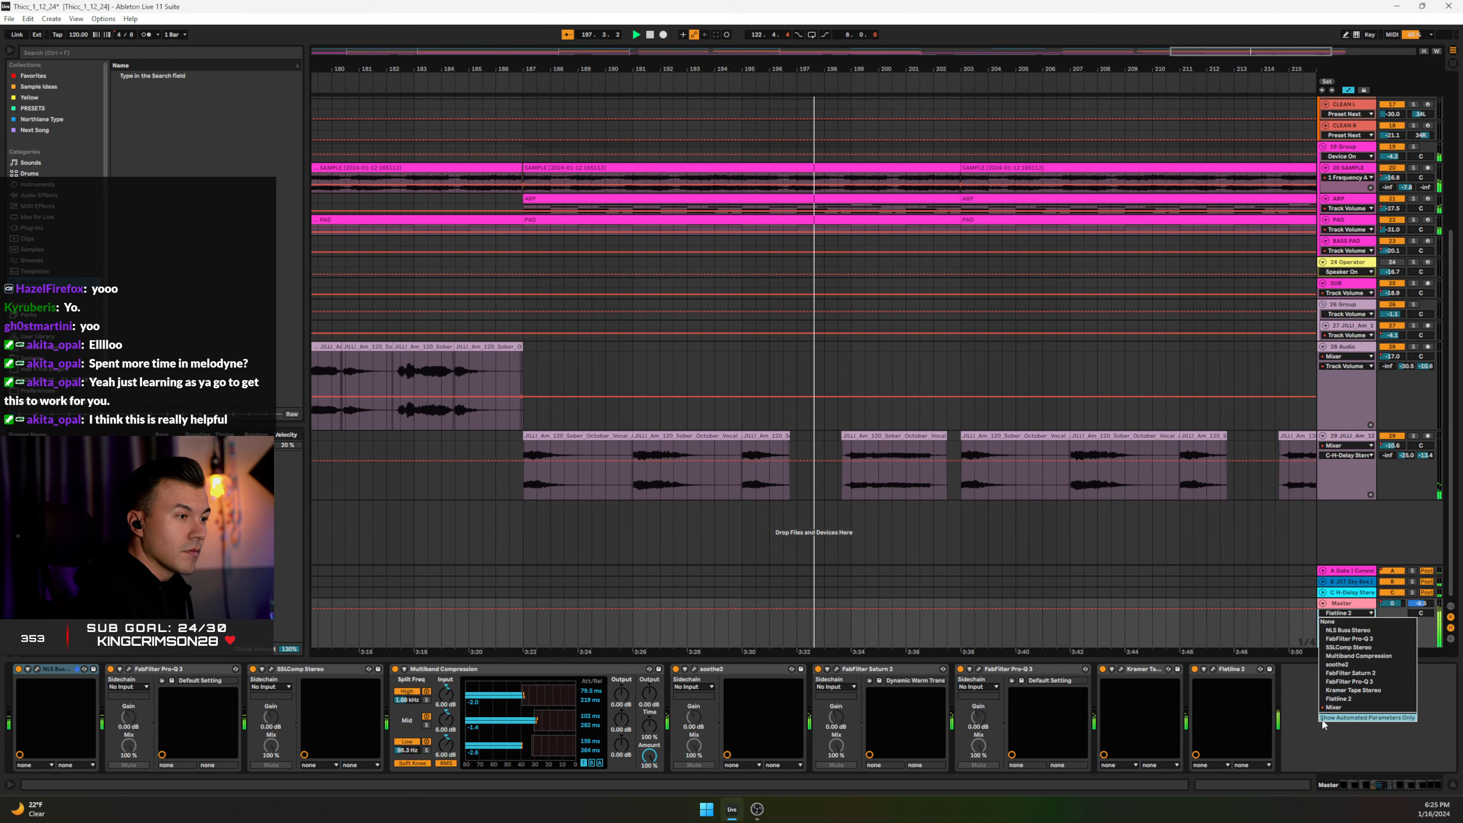
{"action": "left_click", "coordinate": [1335, 707]}
{"action": "left_click", "coordinate": [1347, 627]}
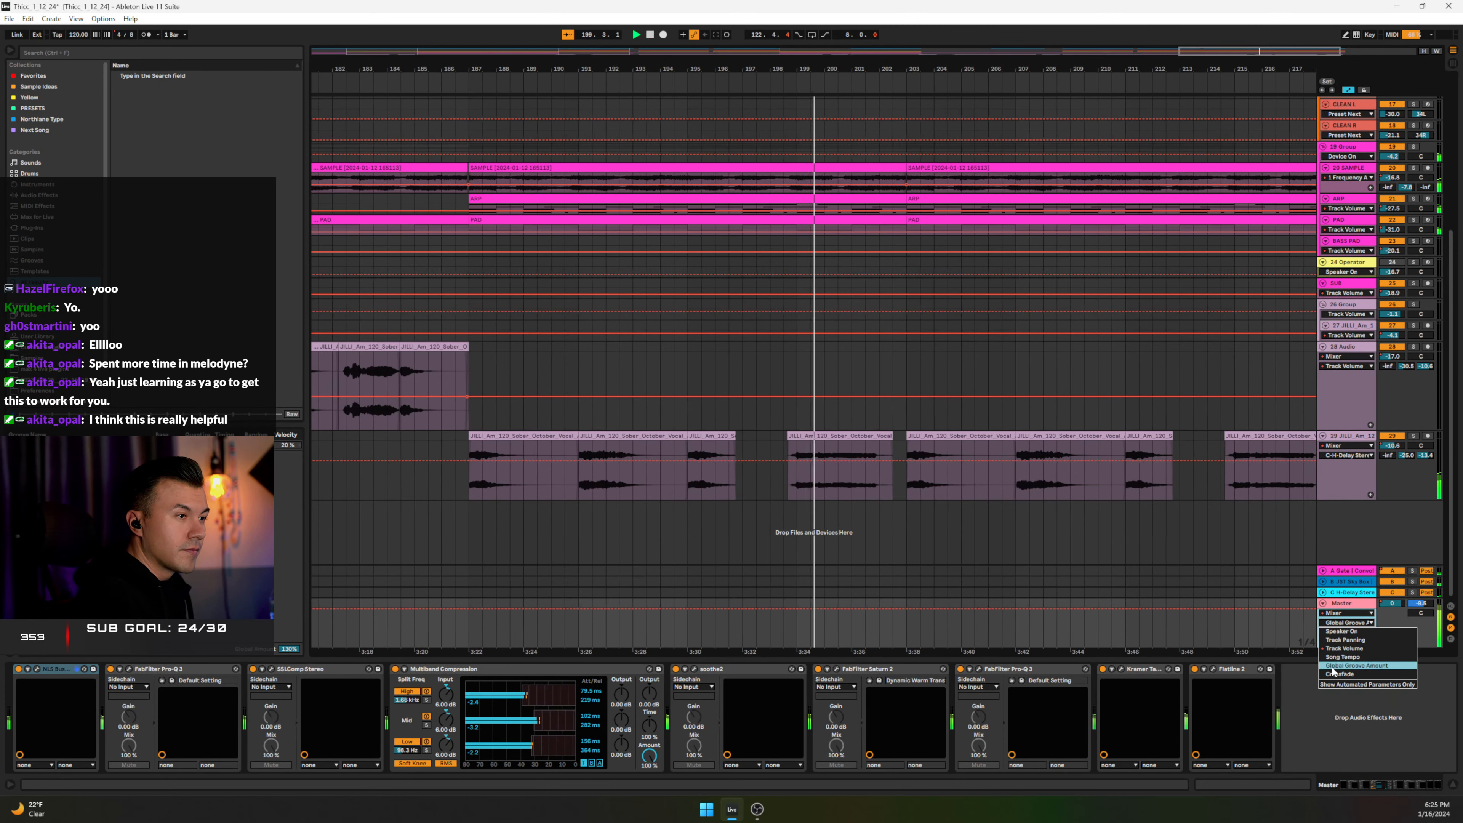
{"action": "left_click", "coordinate": [1343, 653]}
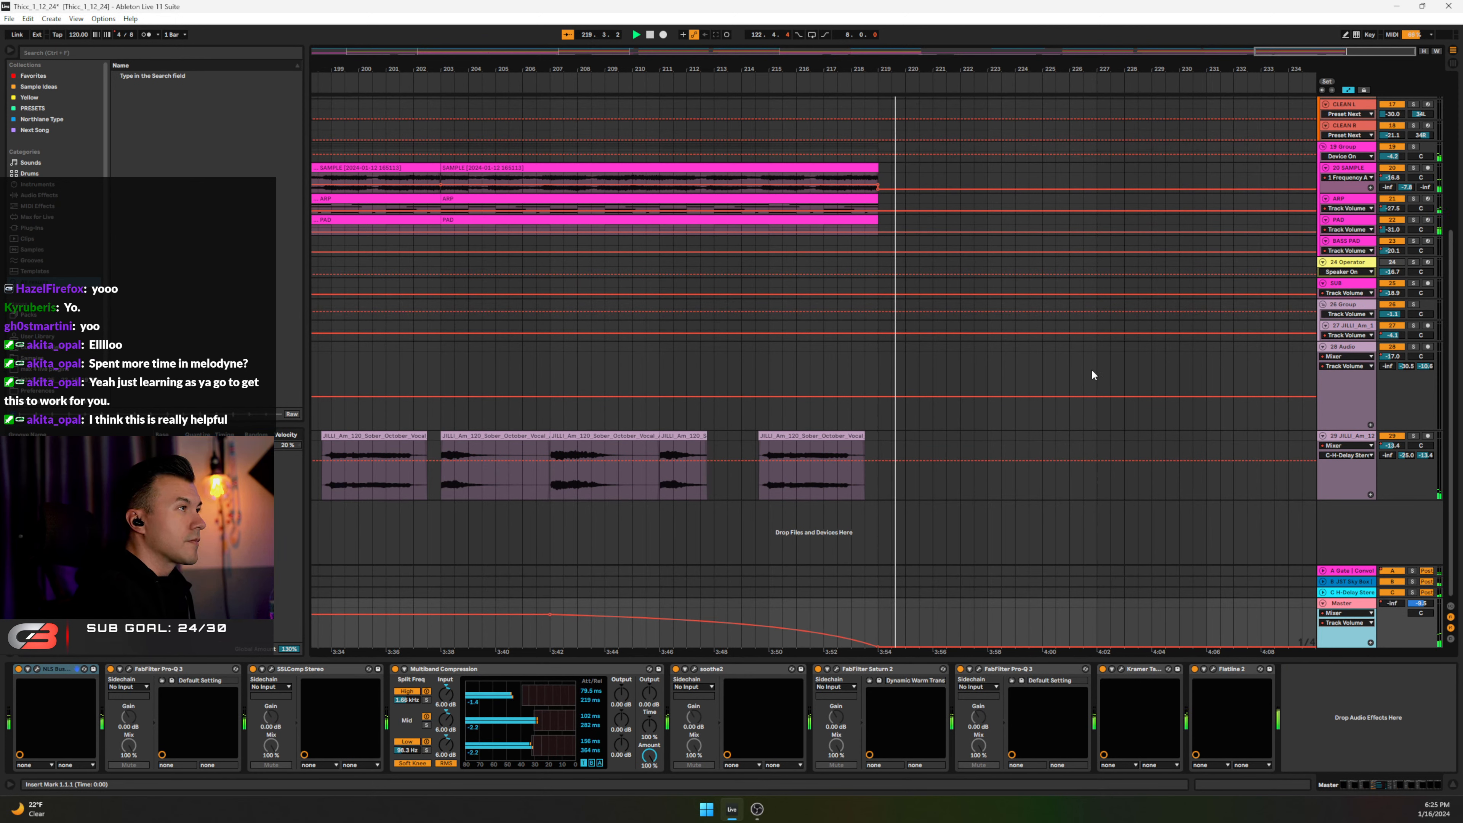
Step: Hide the automation lanes for the whole song and enlarge vocal track 27
{"action": "left_click_drag", "start_coordinate": [605, 68], "coordinate": [691, 9]}
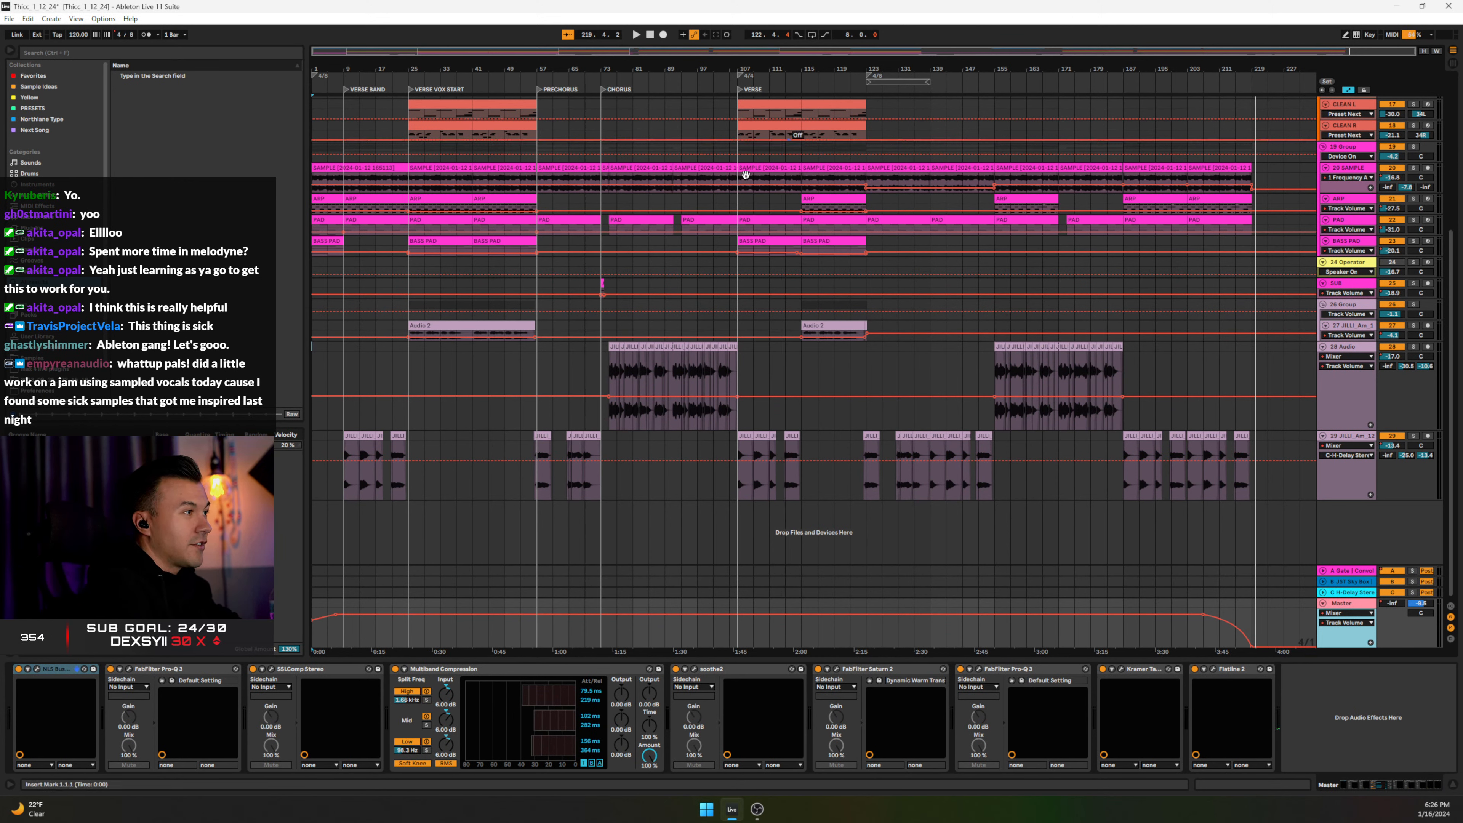
{"action": "key", "text": "a"}
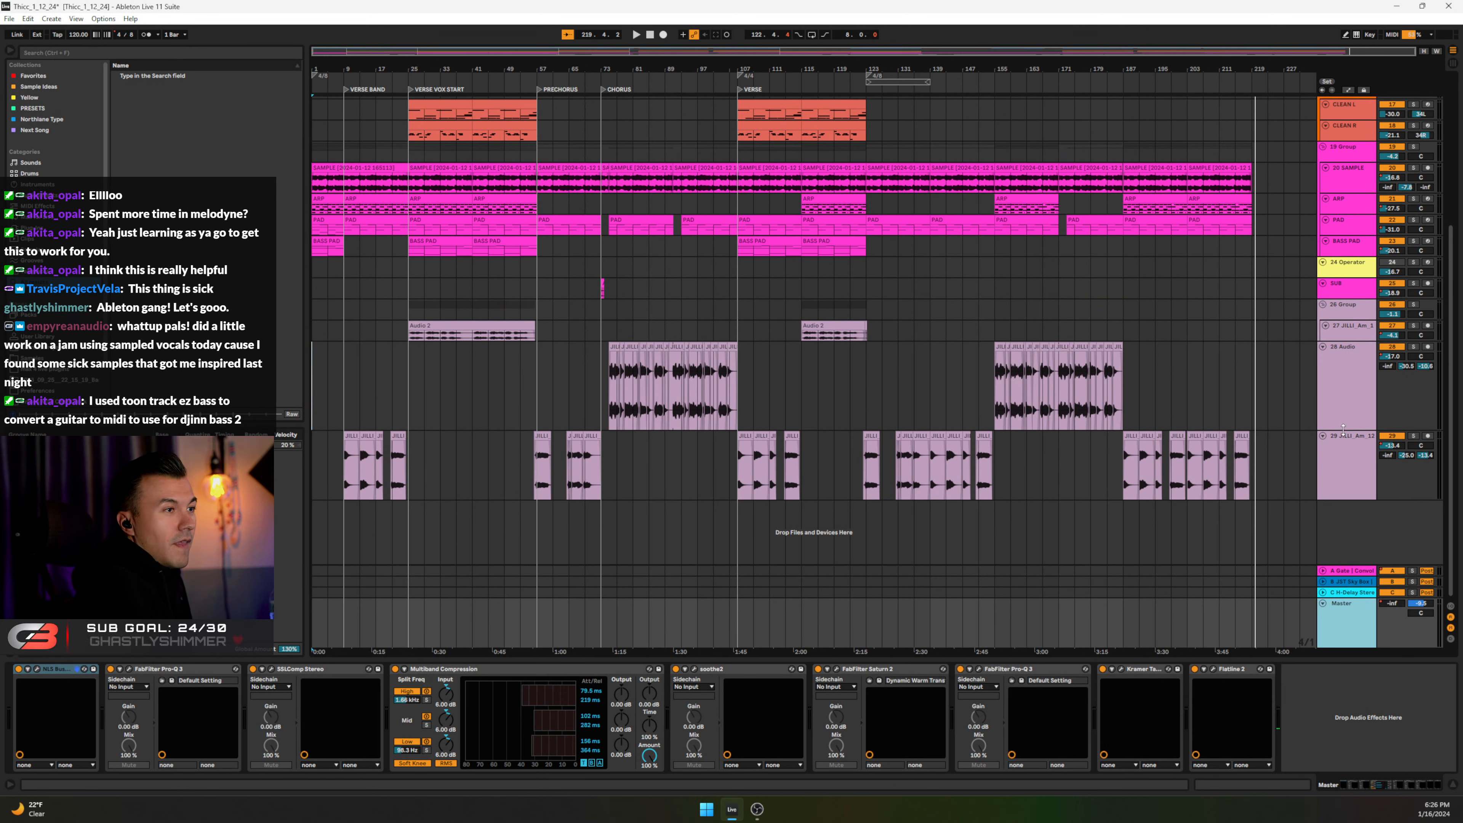
{"action": "mouse_move", "coordinate": [1337, 431]}
{"action": "left_mouse_down"}
{"action": "mouse_move", "coordinate": [1336, 373]}
{"action": "mouse_move", "coordinate": [1356, 425]}
{"action": "left_mouse_up"}
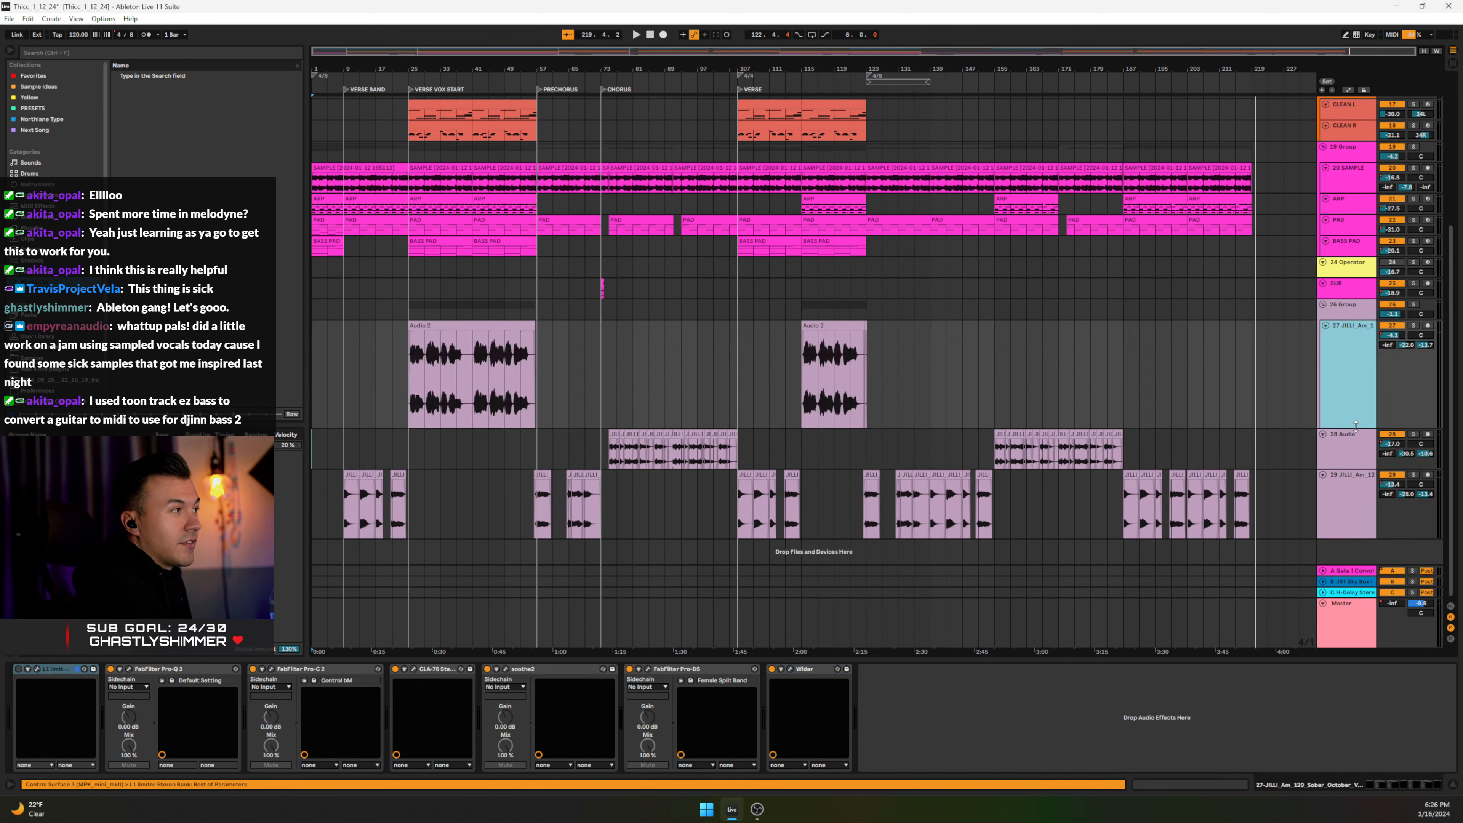
Step: Open the first Audio 2 clip on track 27 and examine its vocal waveform up close in the arrangement
{"action": "double_click", "coordinate": [447, 345]}
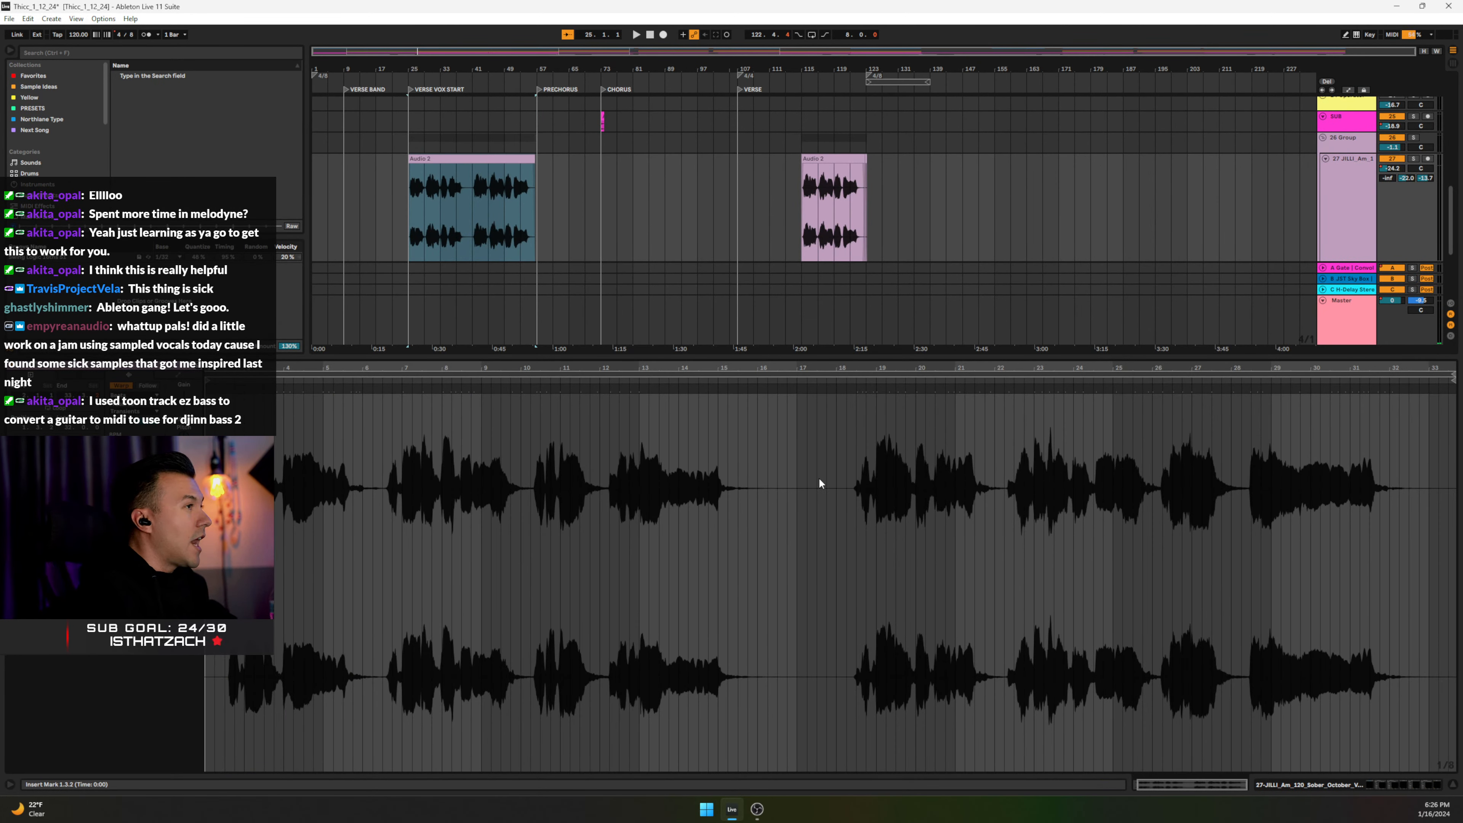
{"action": "left_click", "coordinate": [1371, 185]}
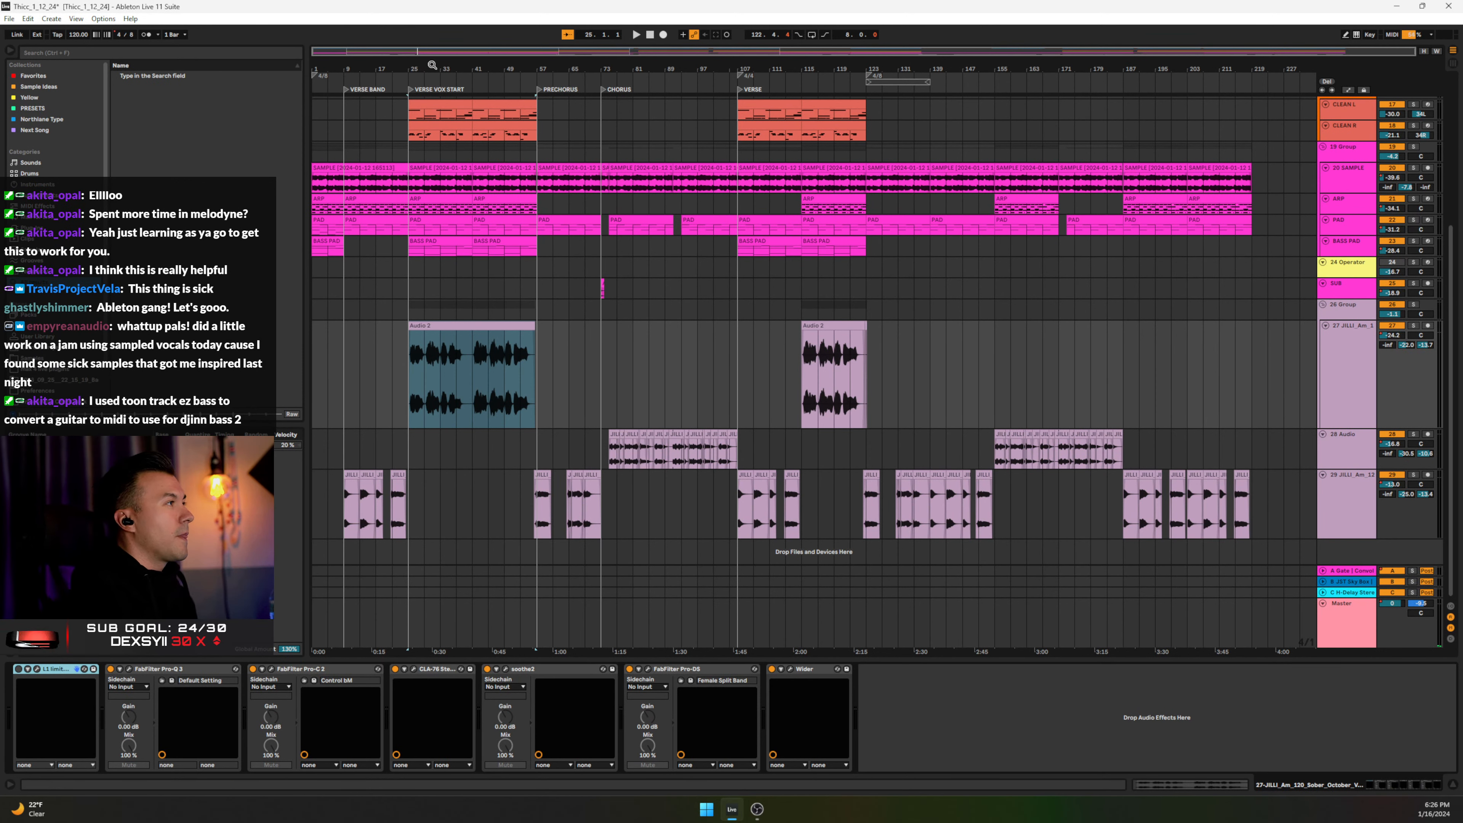
{"action": "left_click_drag", "start_coordinate": [433, 66], "coordinate": [438, 65]}
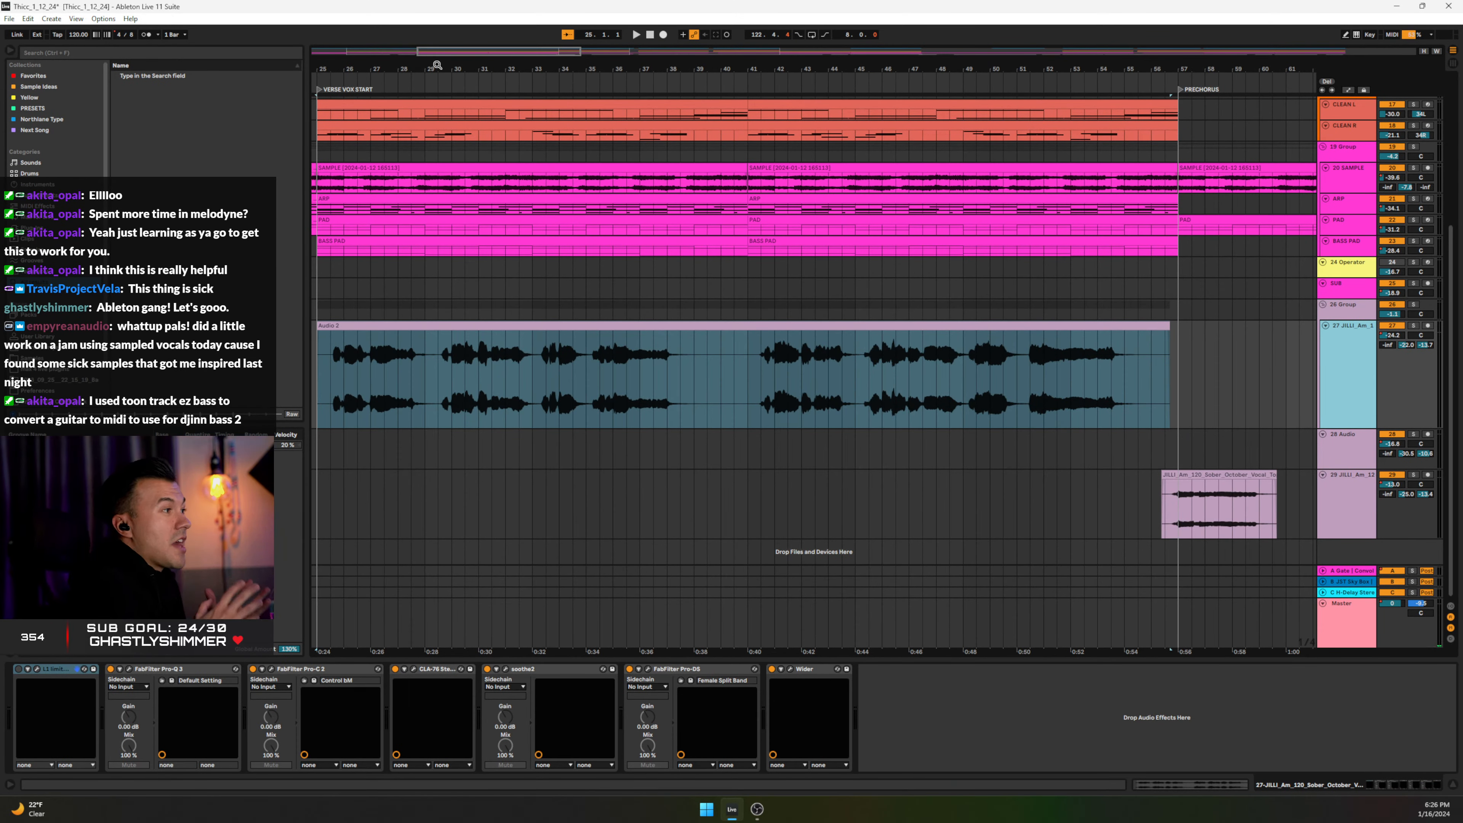
{"action": "left_click_drag", "start_coordinate": [434, 66], "coordinate": [434, 67]}
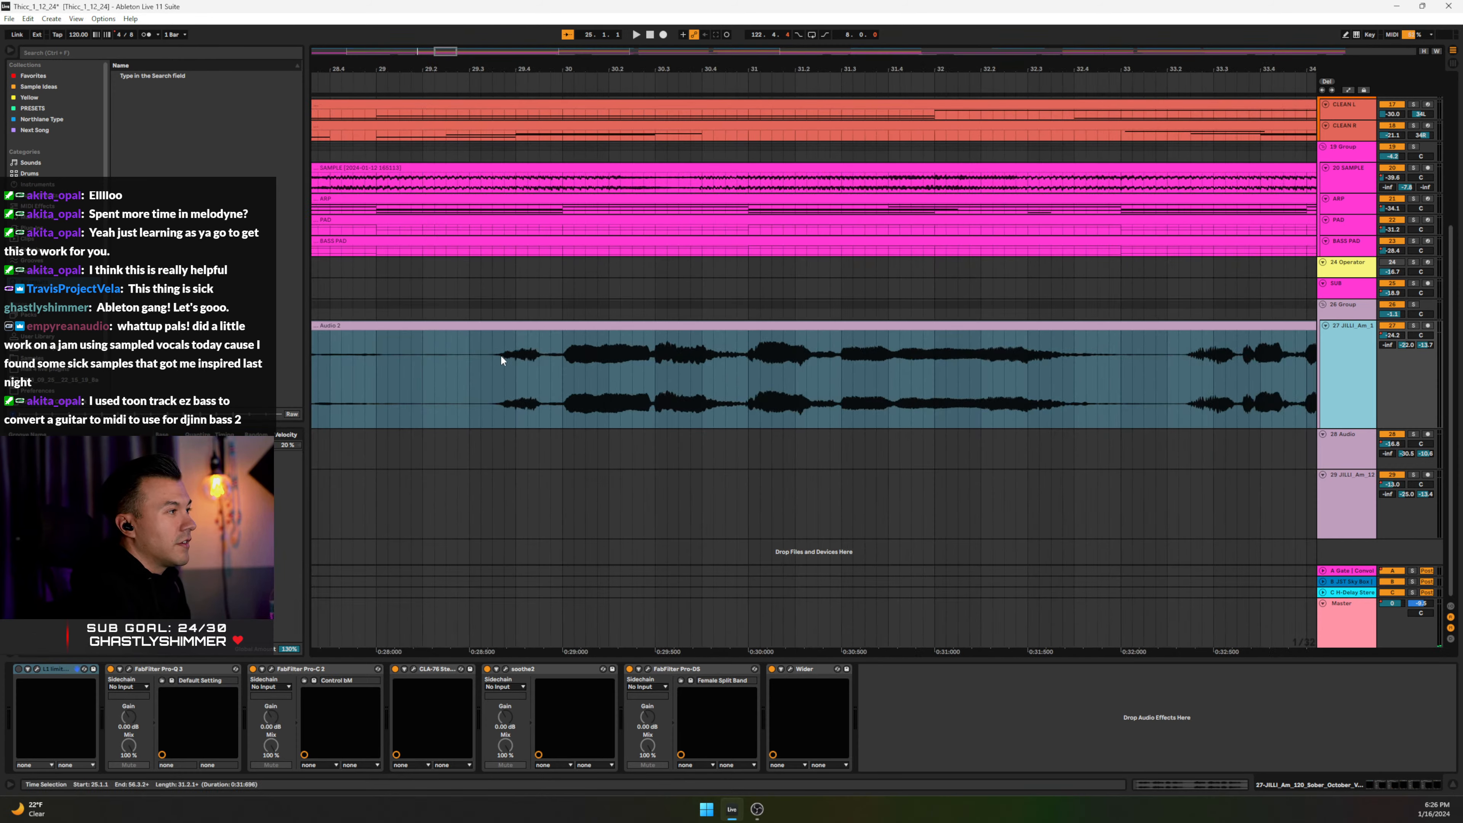
Step: Review the first chorus vocal clips on the 28 Audio track, highlighting them from bar 74 to the VERSE marker
{"action": "left_click_drag", "start_coordinate": [568, 65], "coordinate": [383, 28]}
{"action": "left_click_drag", "start_coordinate": [807, 68], "coordinate": [798, 346]}
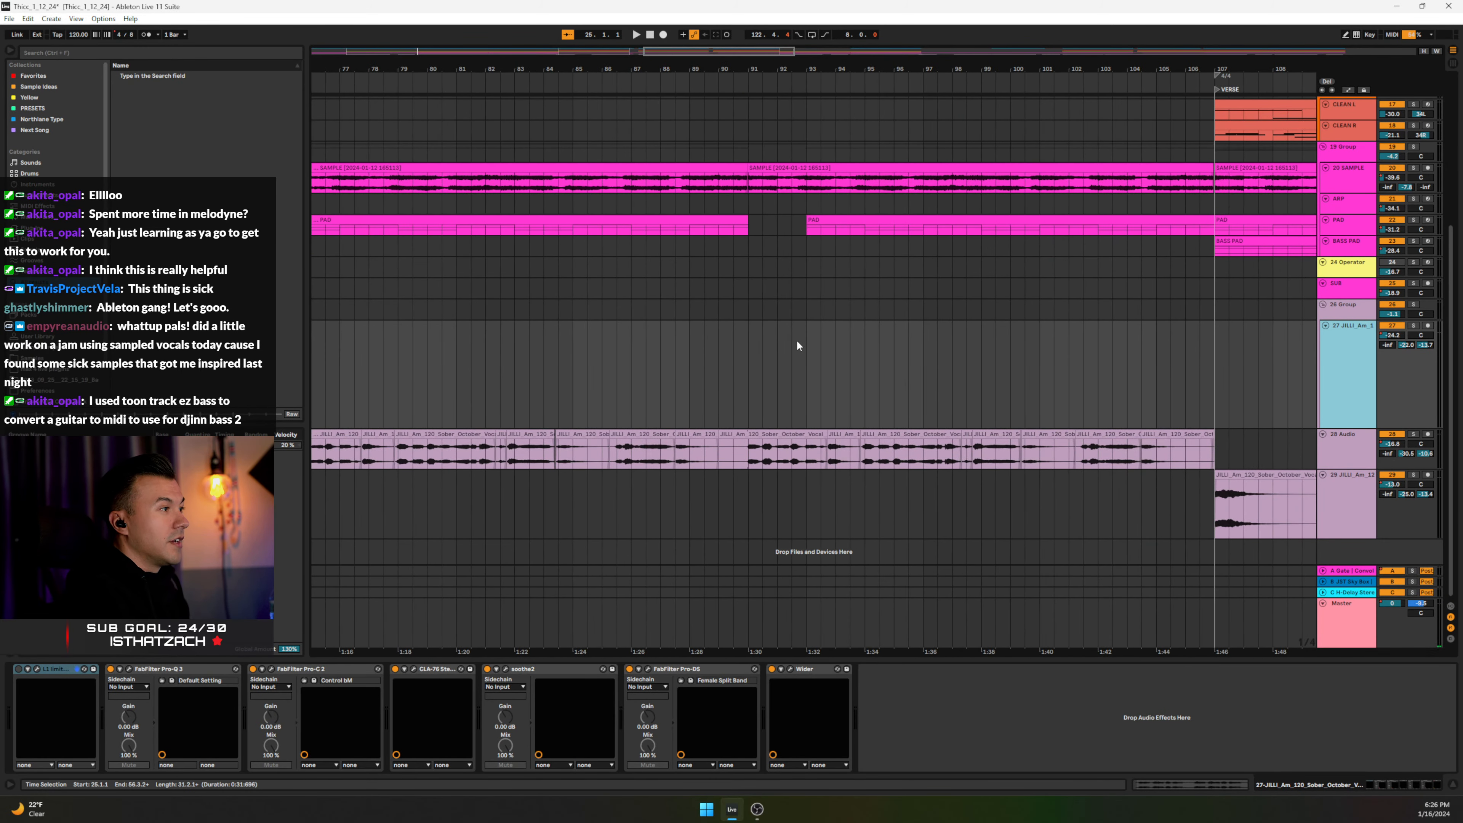
{"action": "left_click_drag", "start_coordinate": [628, 72], "coordinate": [629, 61]}
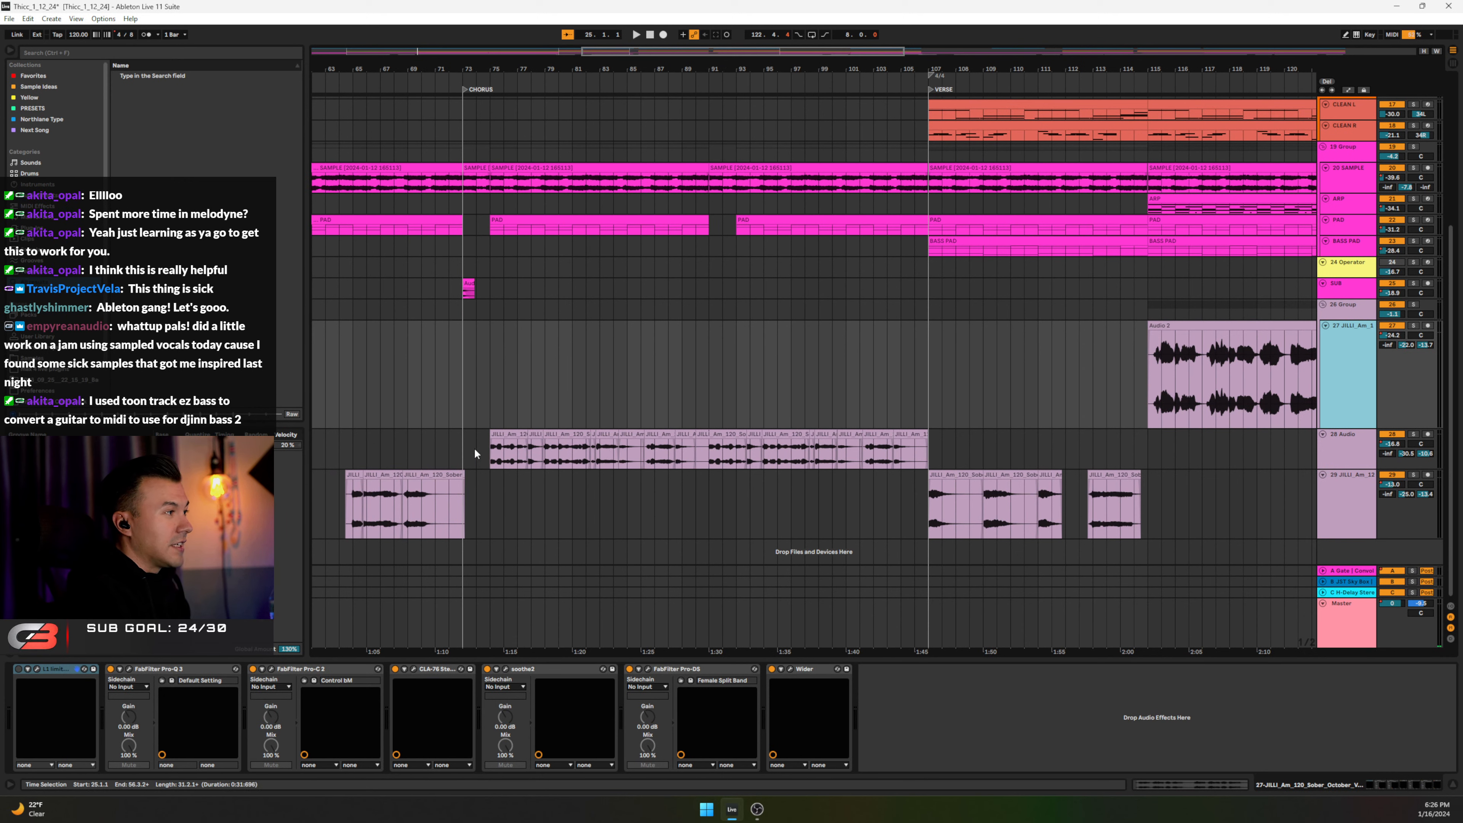
{"action": "left_click_drag", "start_coordinate": [475, 448], "coordinate": [927, 454]}
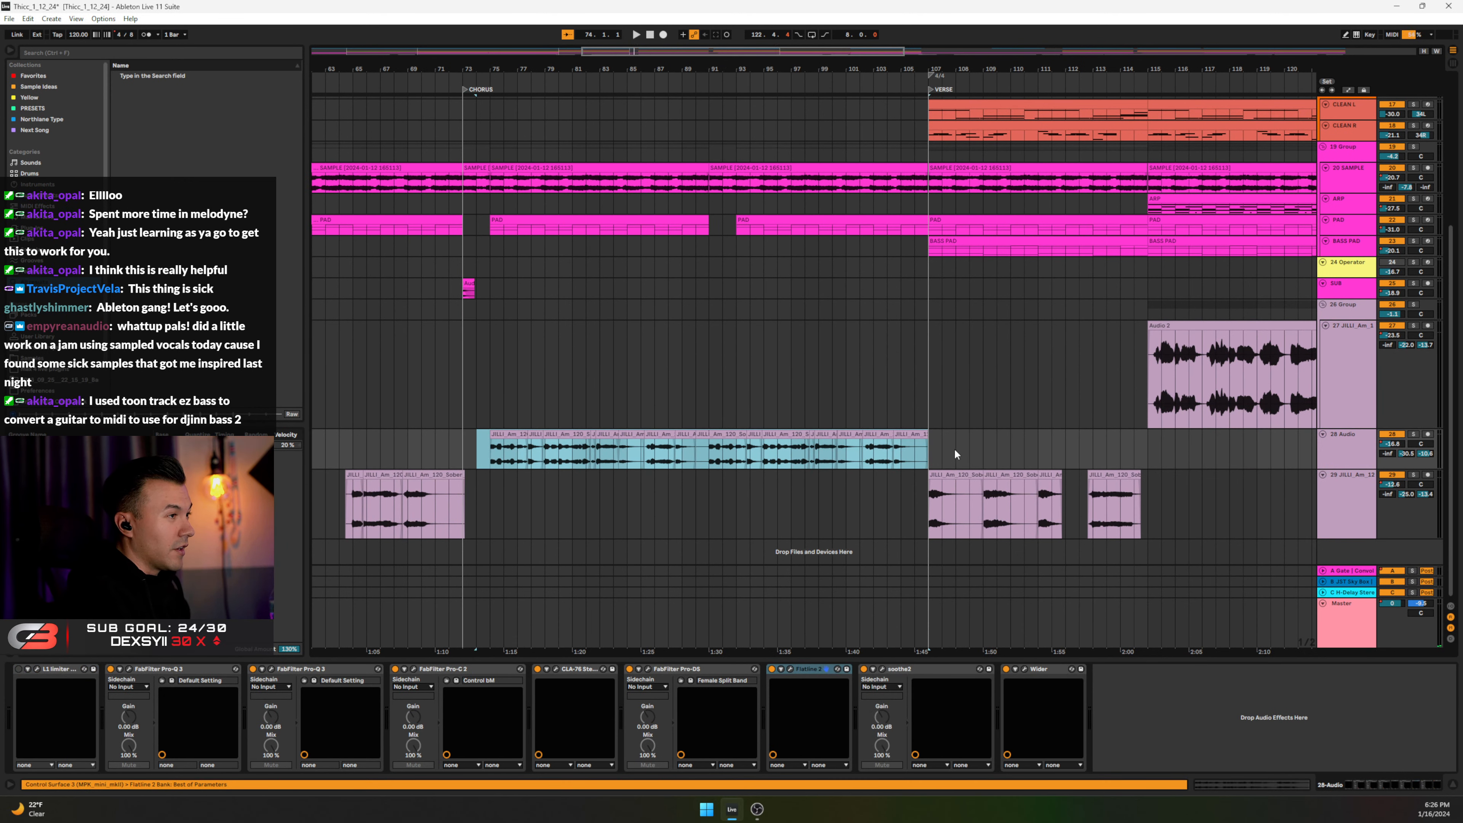
{"action": "left_click", "coordinate": [956, 449]}
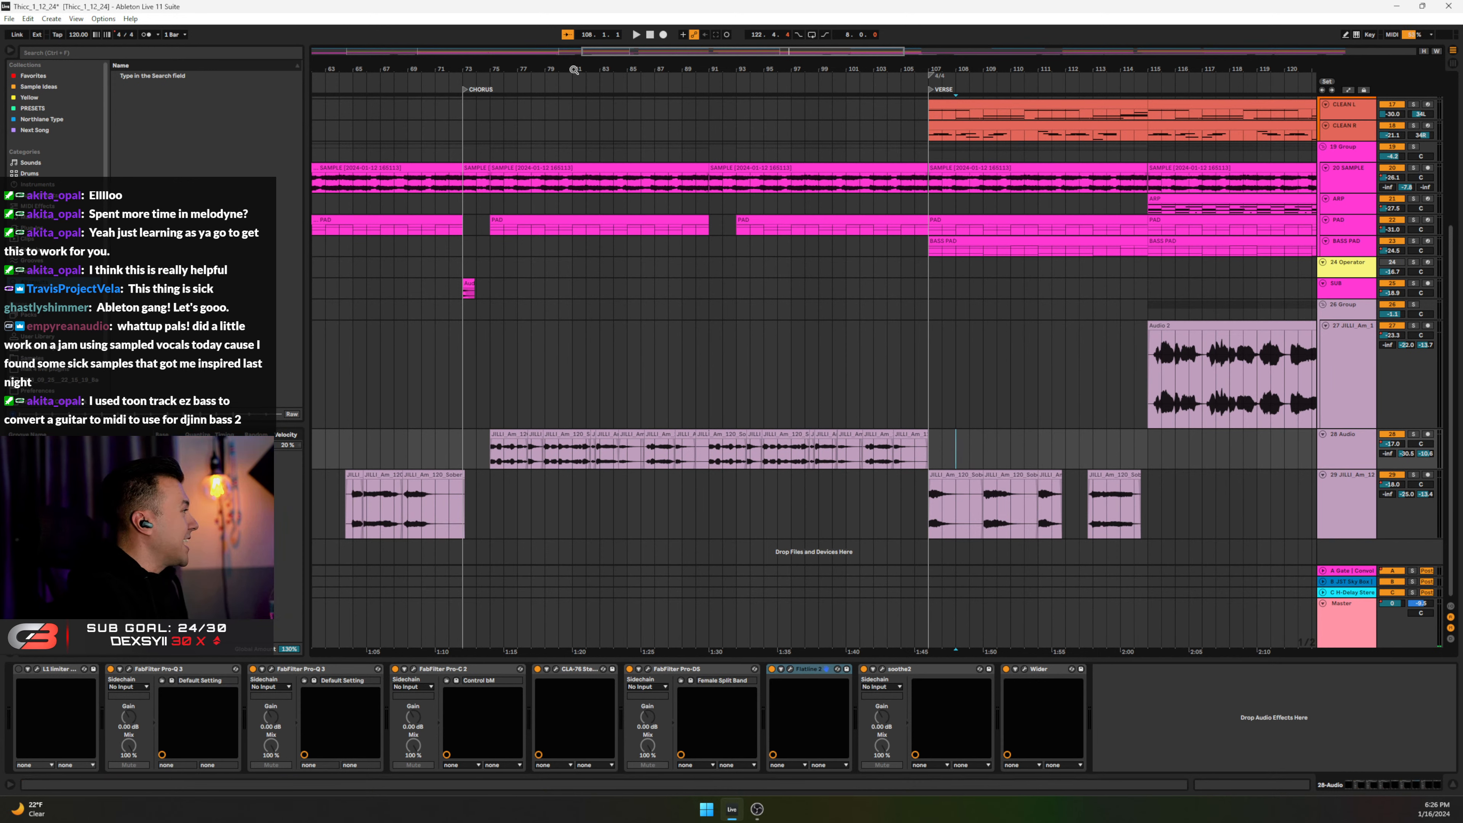
{"action": "left_click_drag", "start_coordinate": [574, 70], "coordinate": [588, 48]}
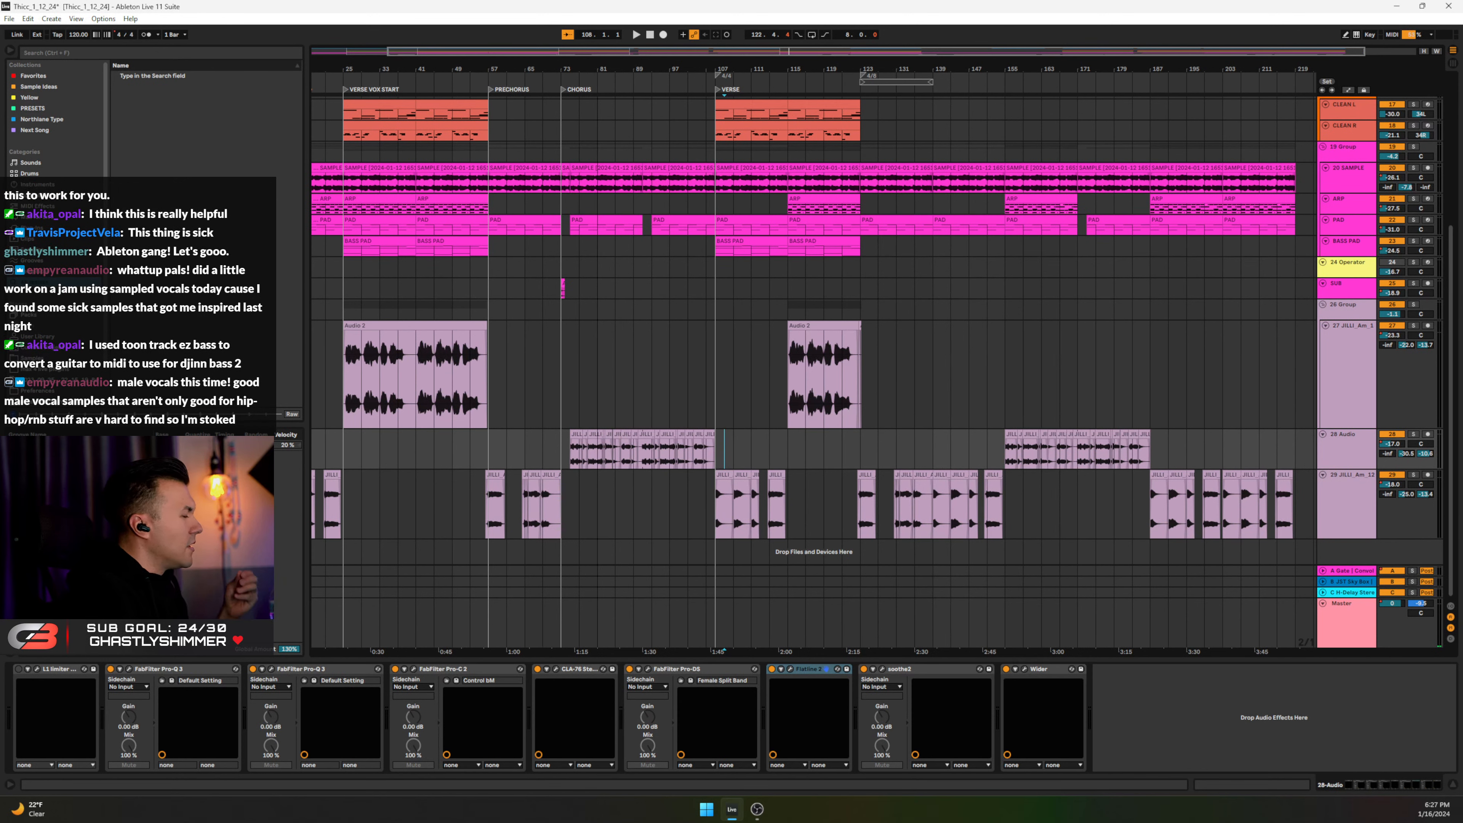
{"action": "left_click_drag", "start_coordinate": [589, 48], "coordinate": [586, 44]}
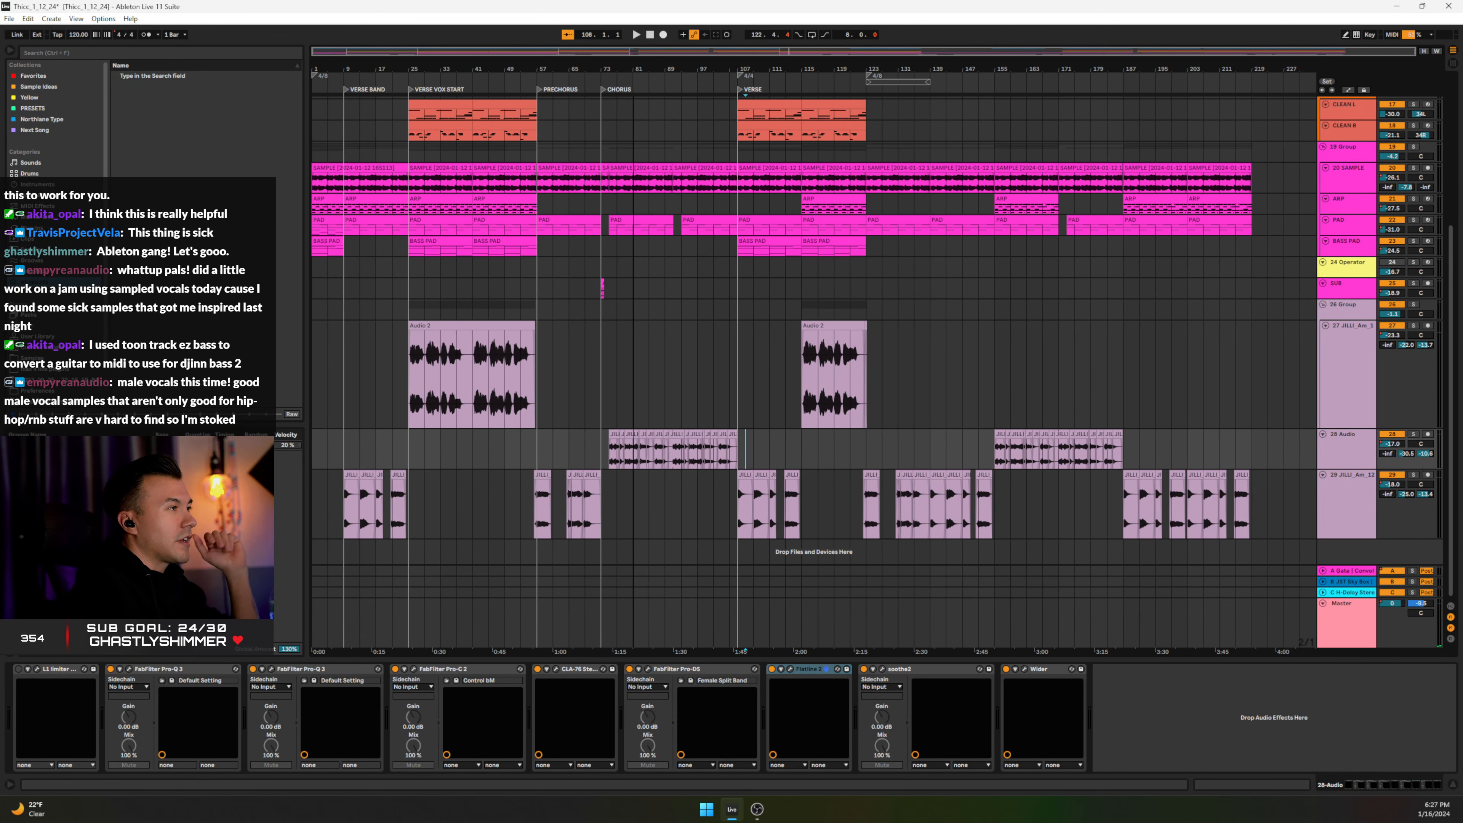
Step: Look over the vocal clips on track 29 and select FabFilter Pro-Q 3 in track 27's device chain
{"action": "left_click", "coordinate": [1345, 395]}
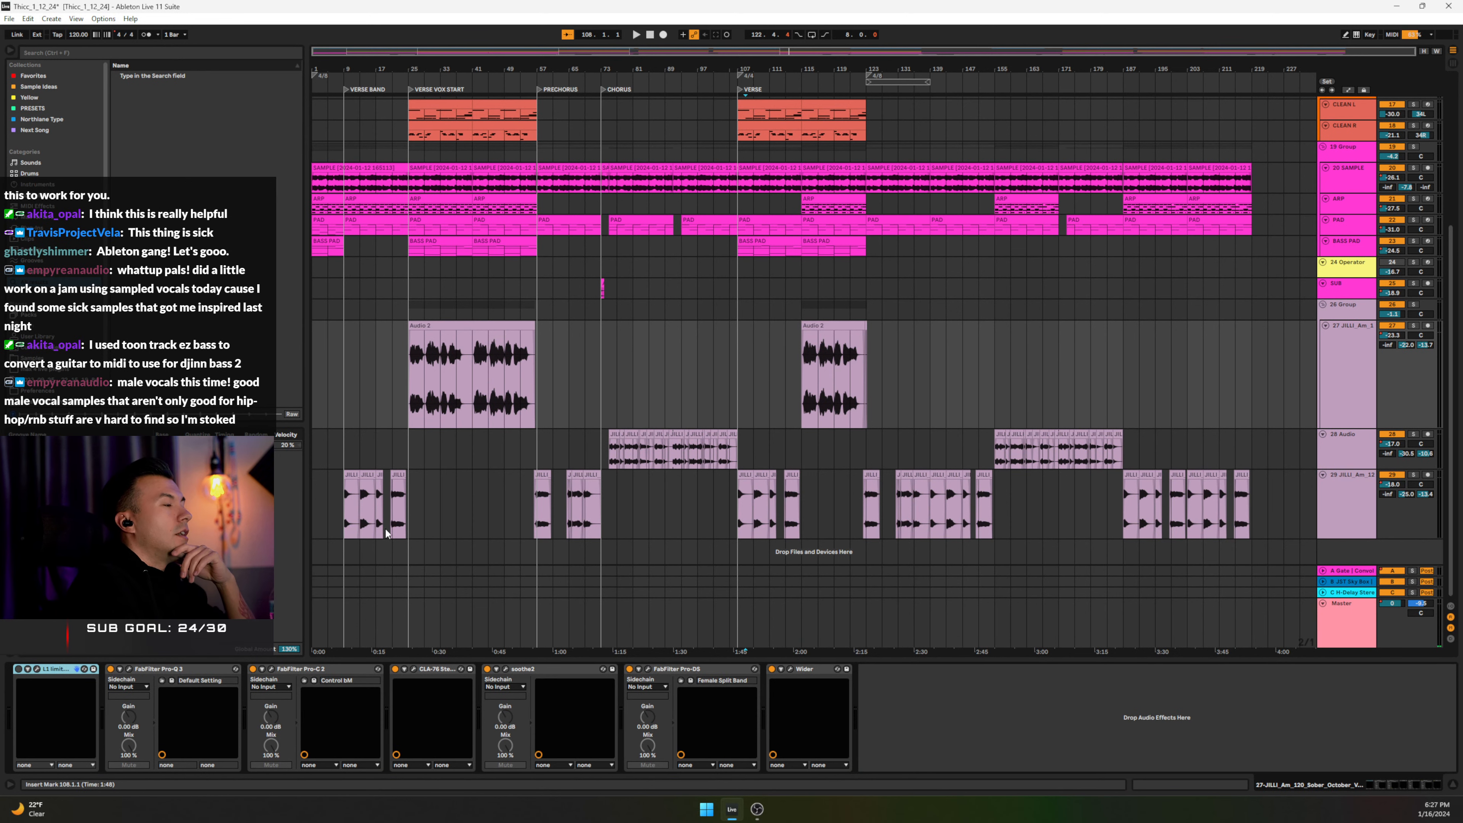
{"action": "left_click_drag", "start_coordinate": [328, 519], "coordinate": [1258, 518]}
{"action": "left_click", "coordinate": [1123, 516]}
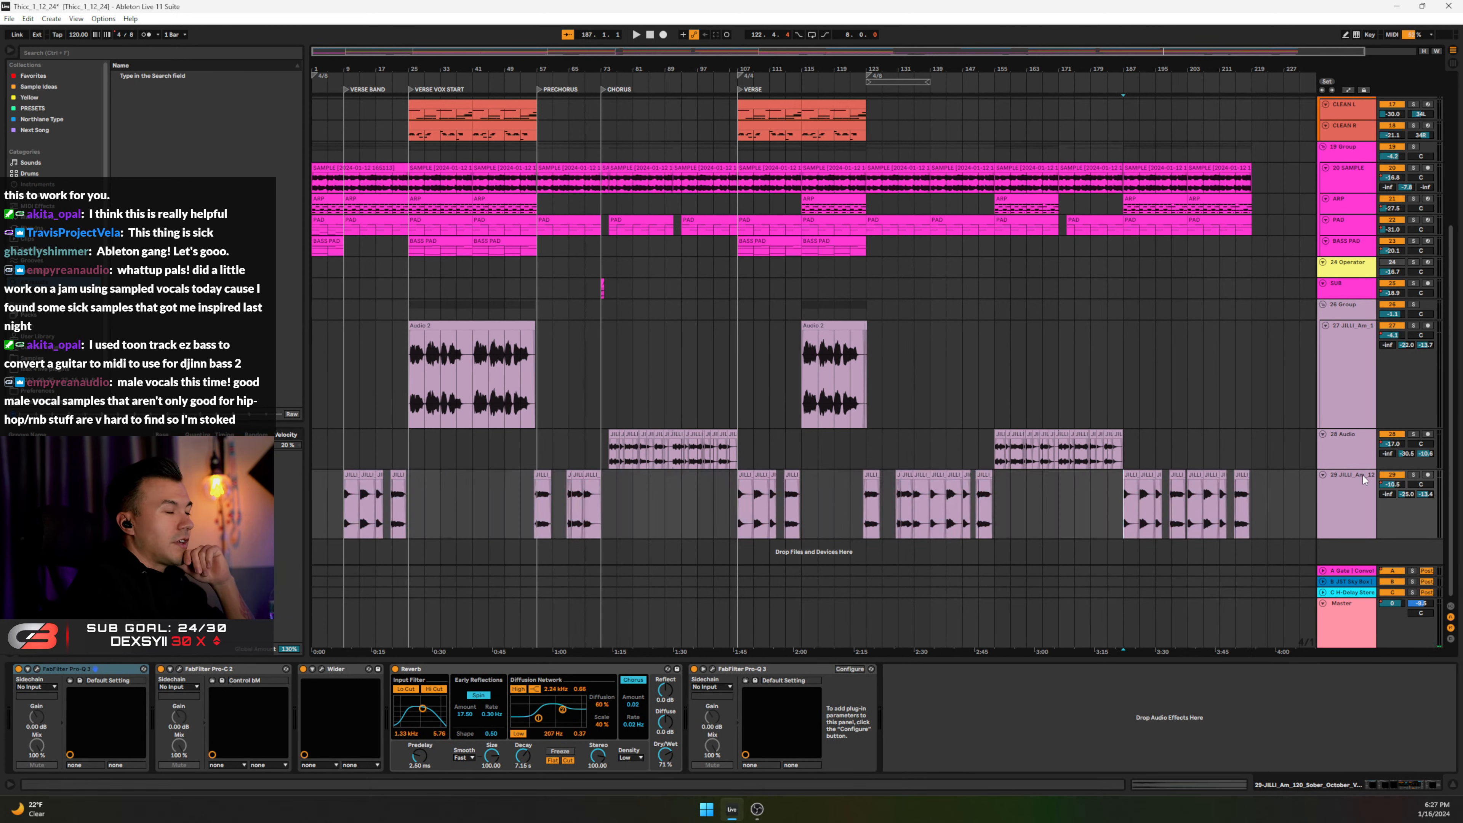
{"action": "left_click", "coordinate": [1345, 383]}
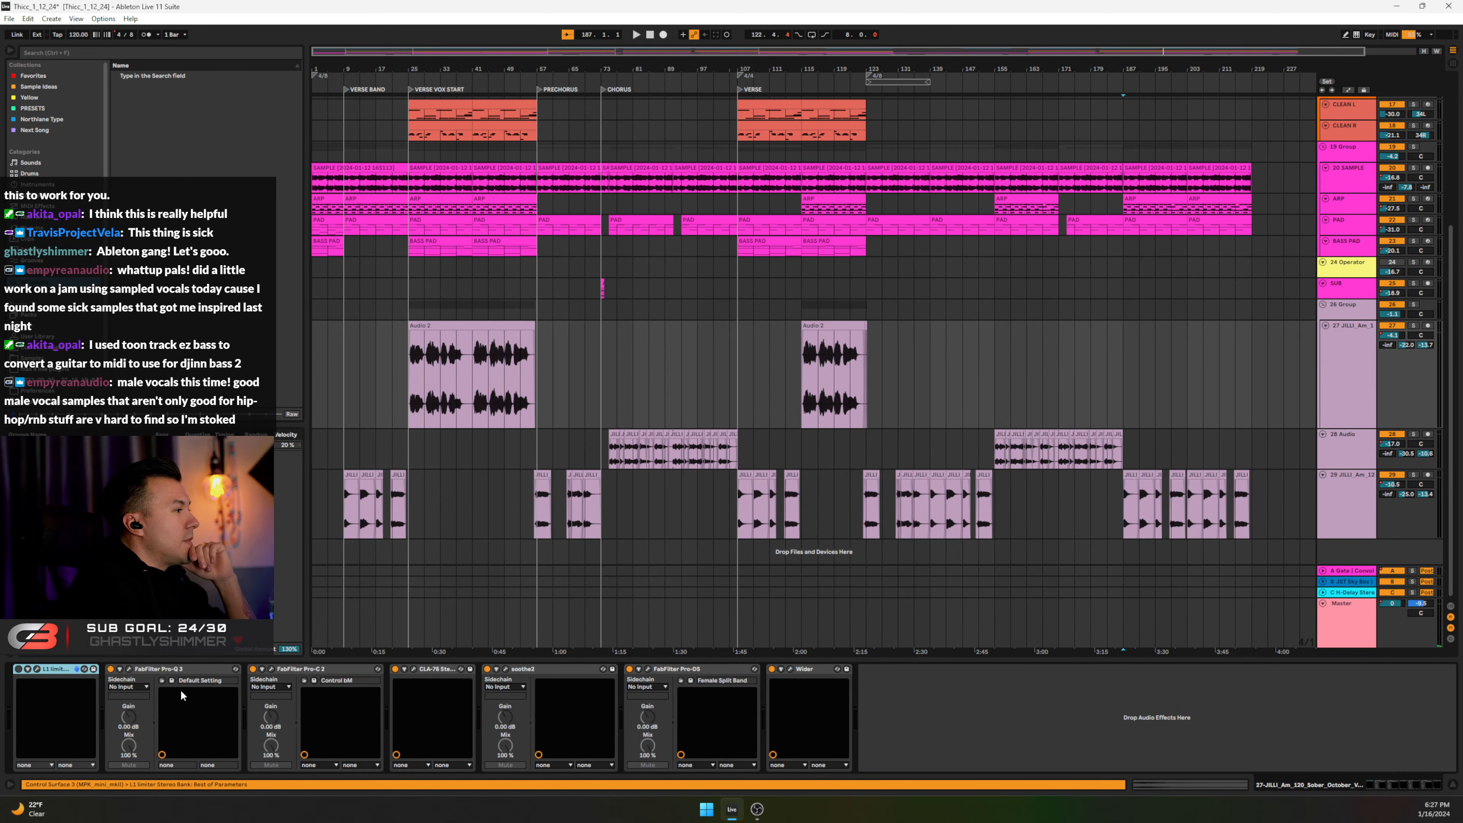
{"action": "left_click", "coordinate": [176, 670]}
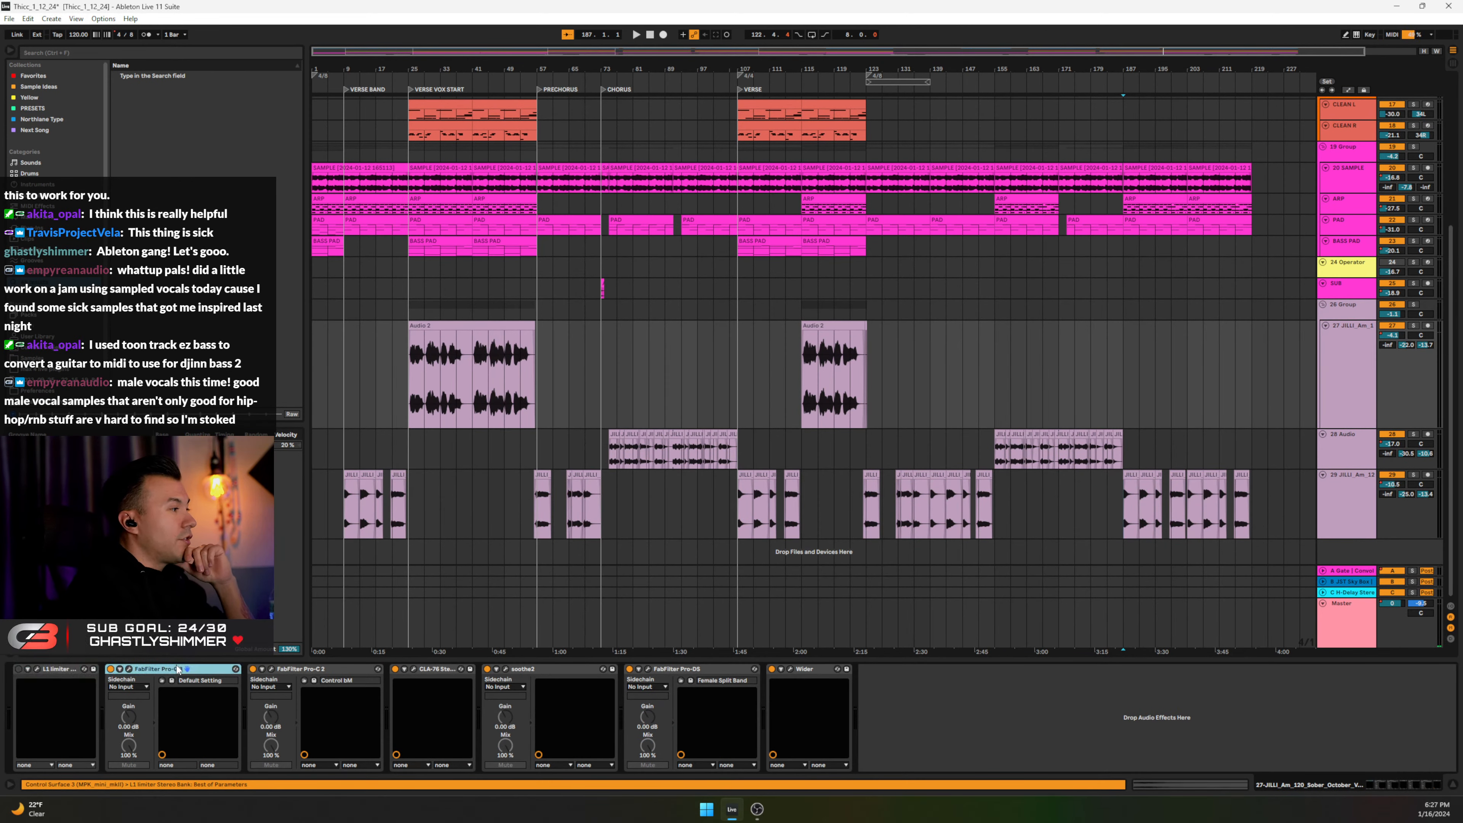
Step: Open the FabFilter Pro-Q 3 on vocal track 27, examine its low-end EQ curve, and close it
{"action": "left_click", "coordinate": [807, 671], "text": "shift"}
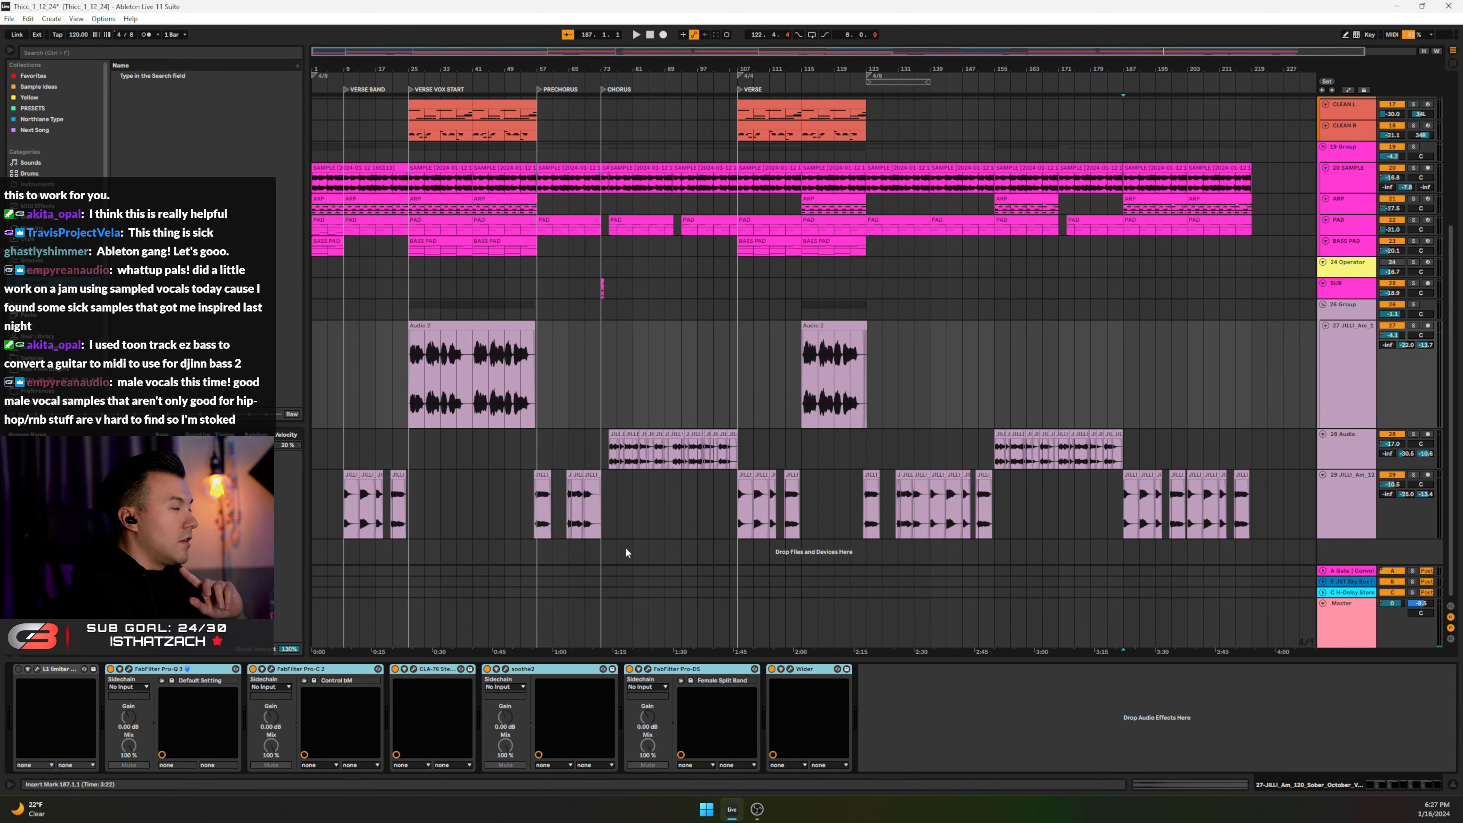
{"action": "left_click", "coordinate": [200, 674]}
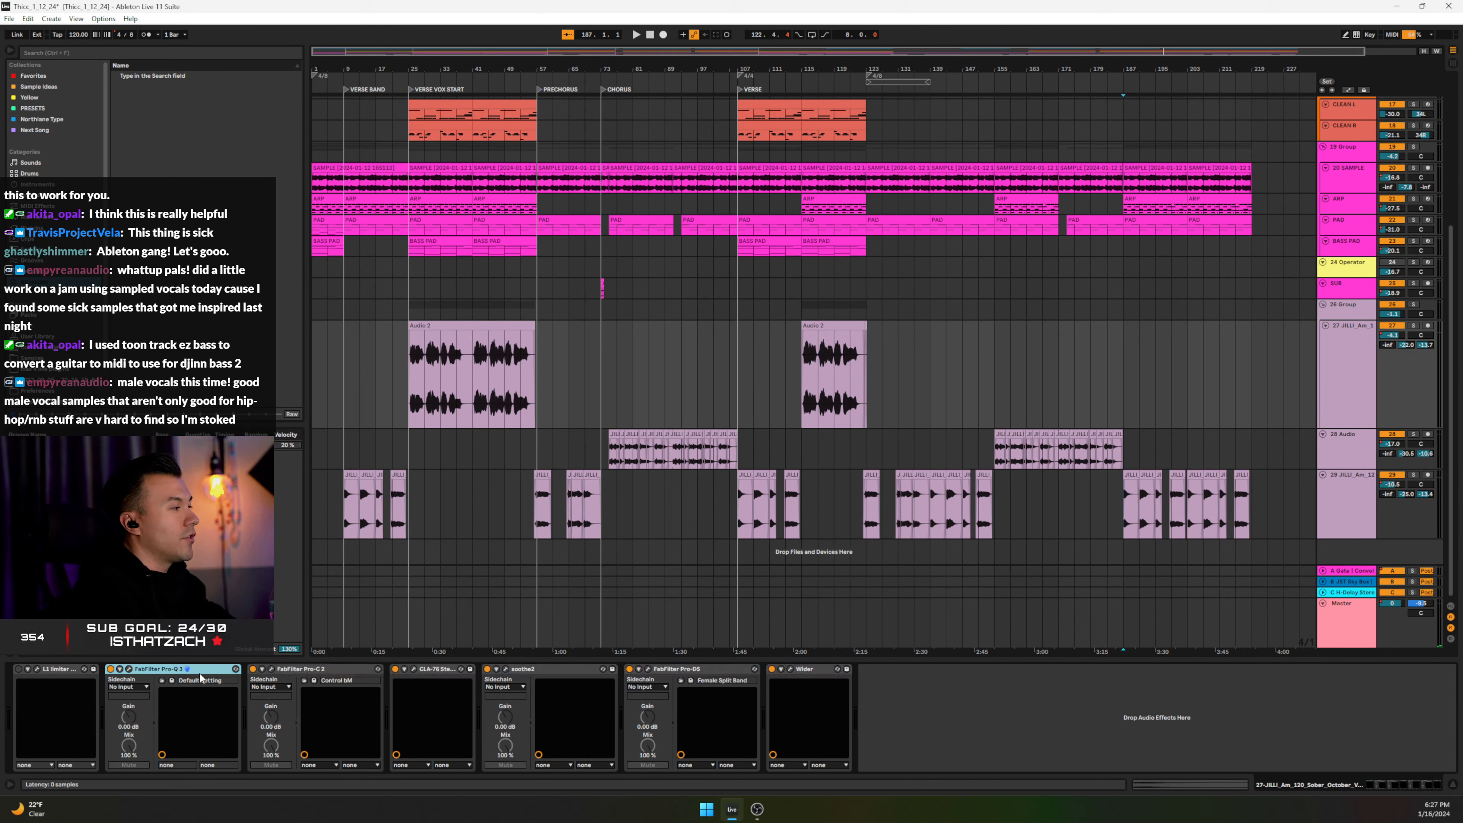
{"action": "left_click", "coordinate": [129, 669]}
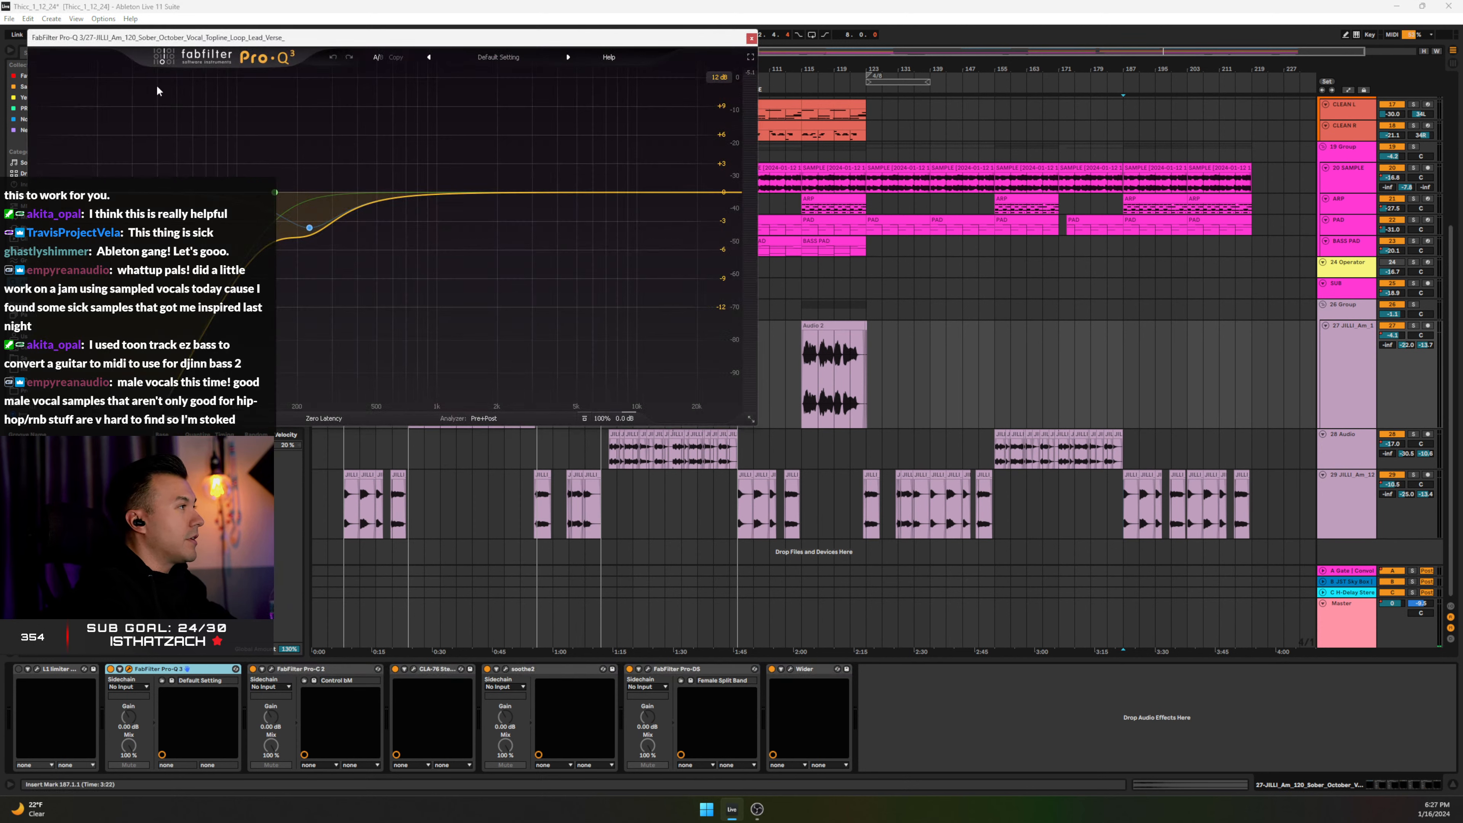
{"action": "left_click_drag", "start_coordinate": [258, 30], "coordinate": [754, 168]}
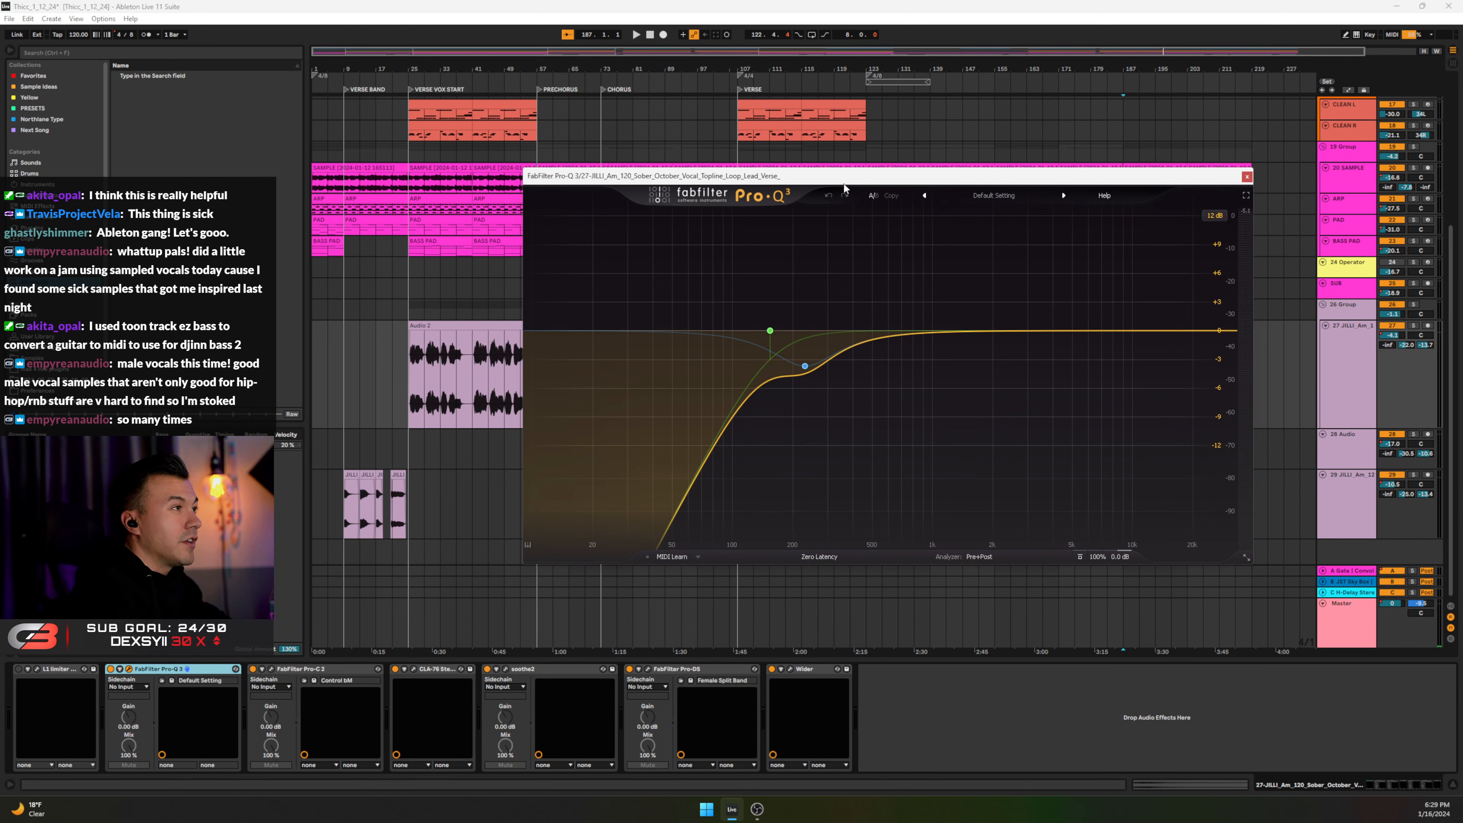
{"action": "left_click_drag", "start_coordinate": [843, 182], "coordinate": [774, 182]}
{"action": "left_click", "coordinate": [1183, 176]}
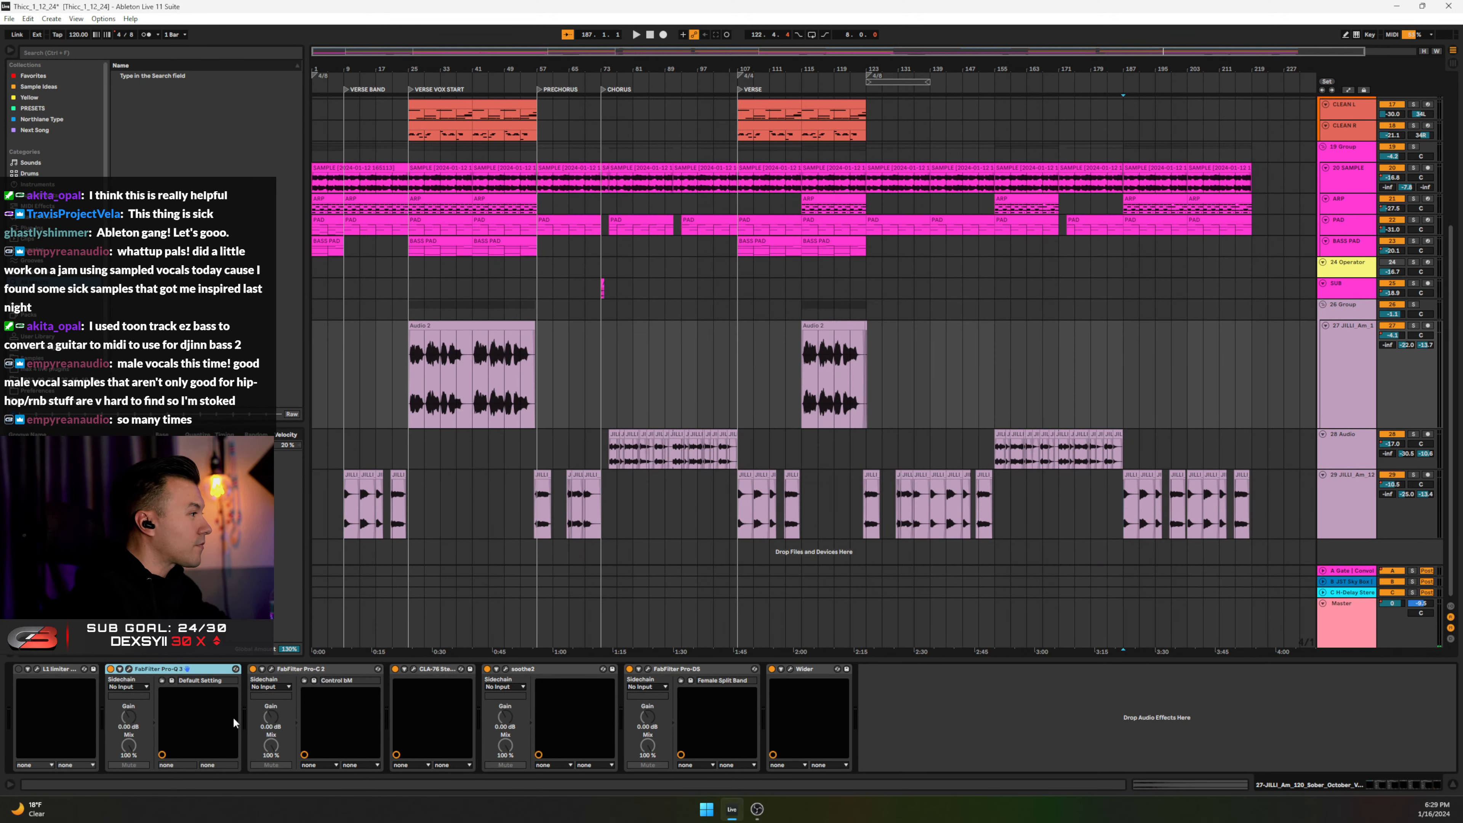
Step: Inspect the FabFilter Pro-C 2 and CLA-76 compressor settings on vocal track 27, closing each plug-in window after viewing
{"action": "left_click", "coordinate": [271, 668]}
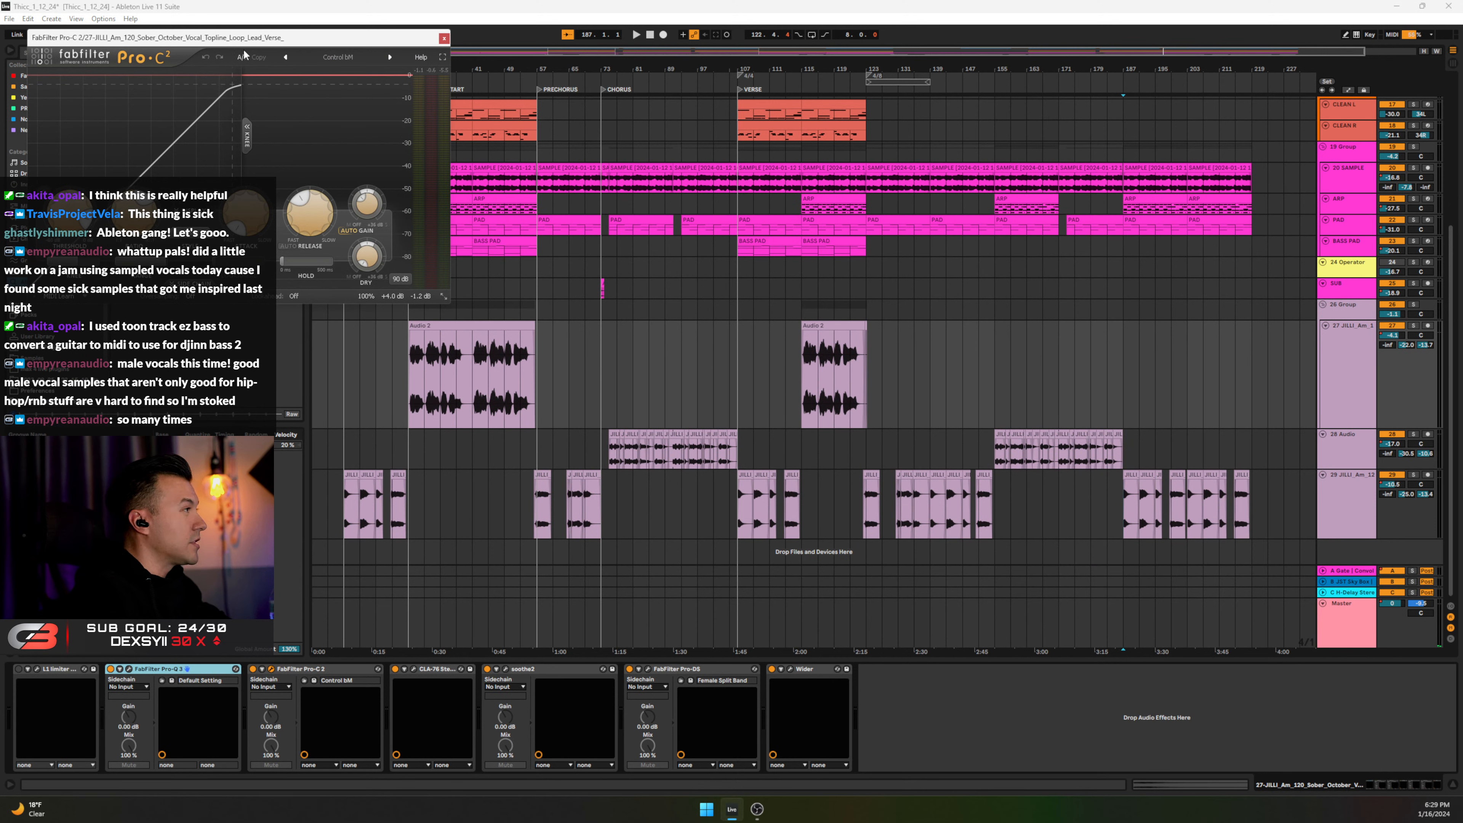
{"action": "left_click_drag", "start_coordinate": [242, 37], "coordinate": [855, 164]}
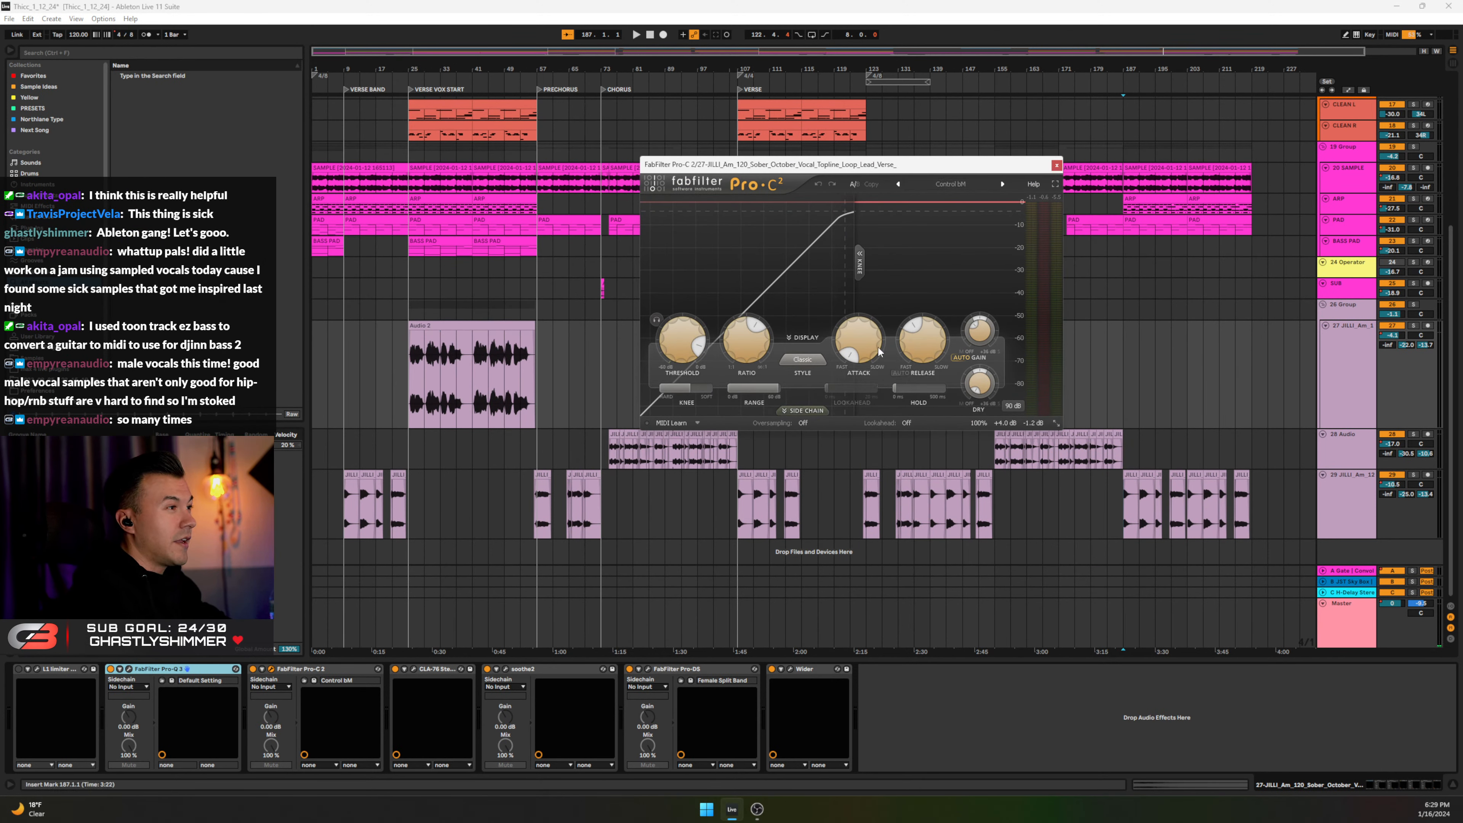
{"action": "left_click", "coordinate": [1055, 168]}
{"action": "left_click", "coordinate": [414, 669]}
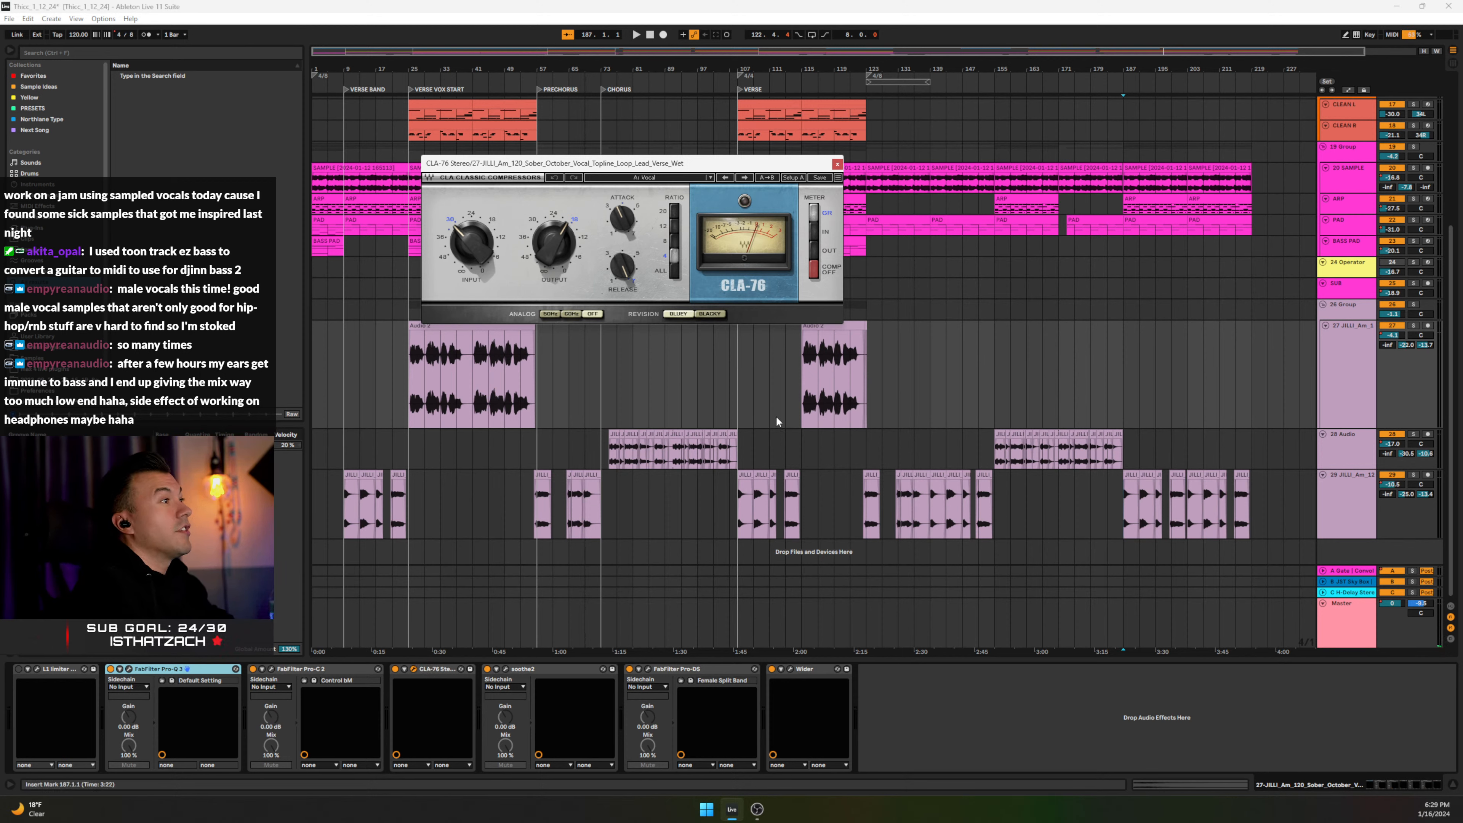
{"action": "left_click", "coordinate": [837, 164]}
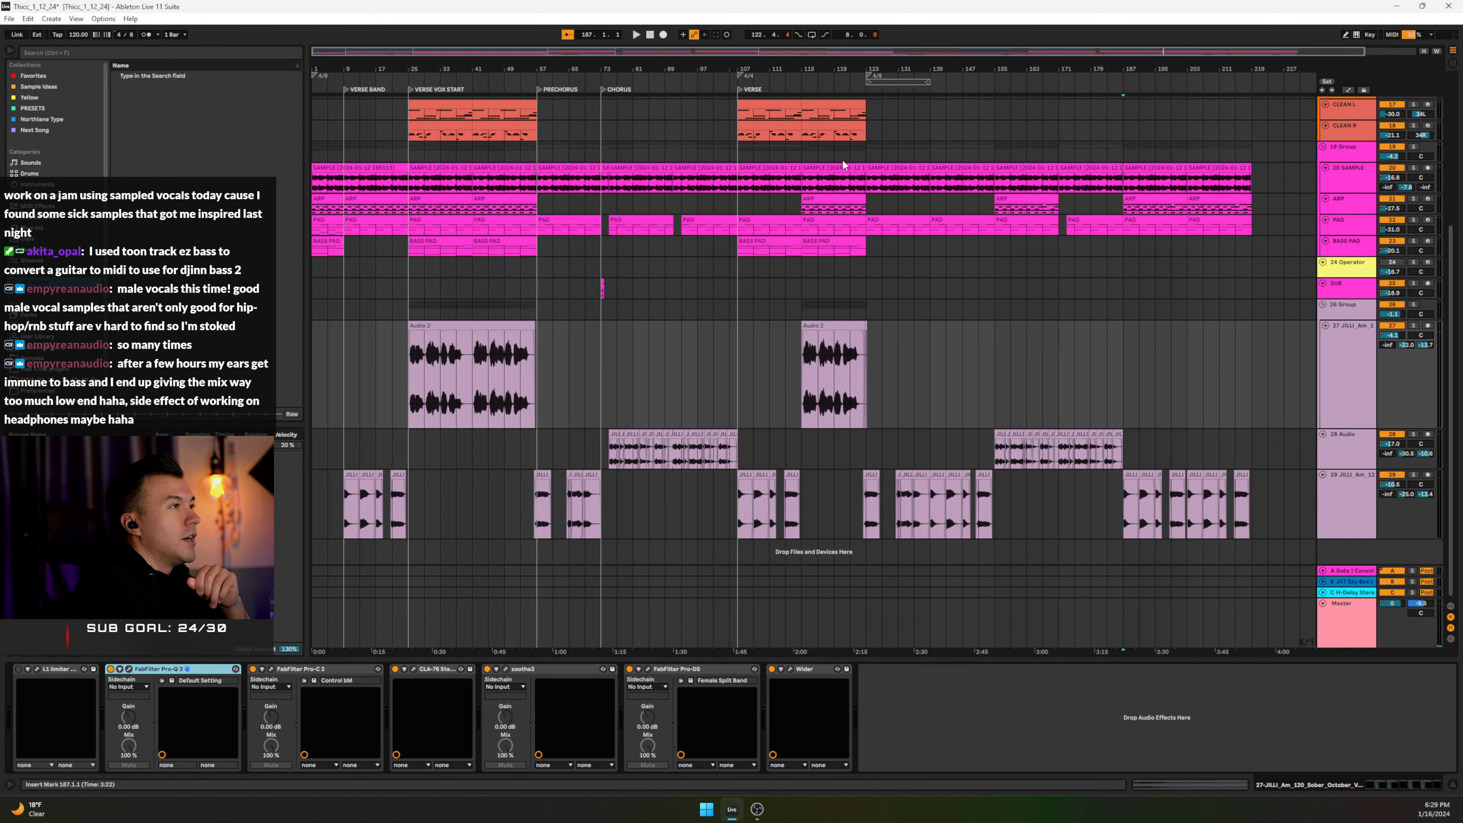
Step: Open soothe2 on vocal track 27, examine its resonance suppression curve and settings, and close it
{"action": "left_click", "coordinate": [506, 669]}
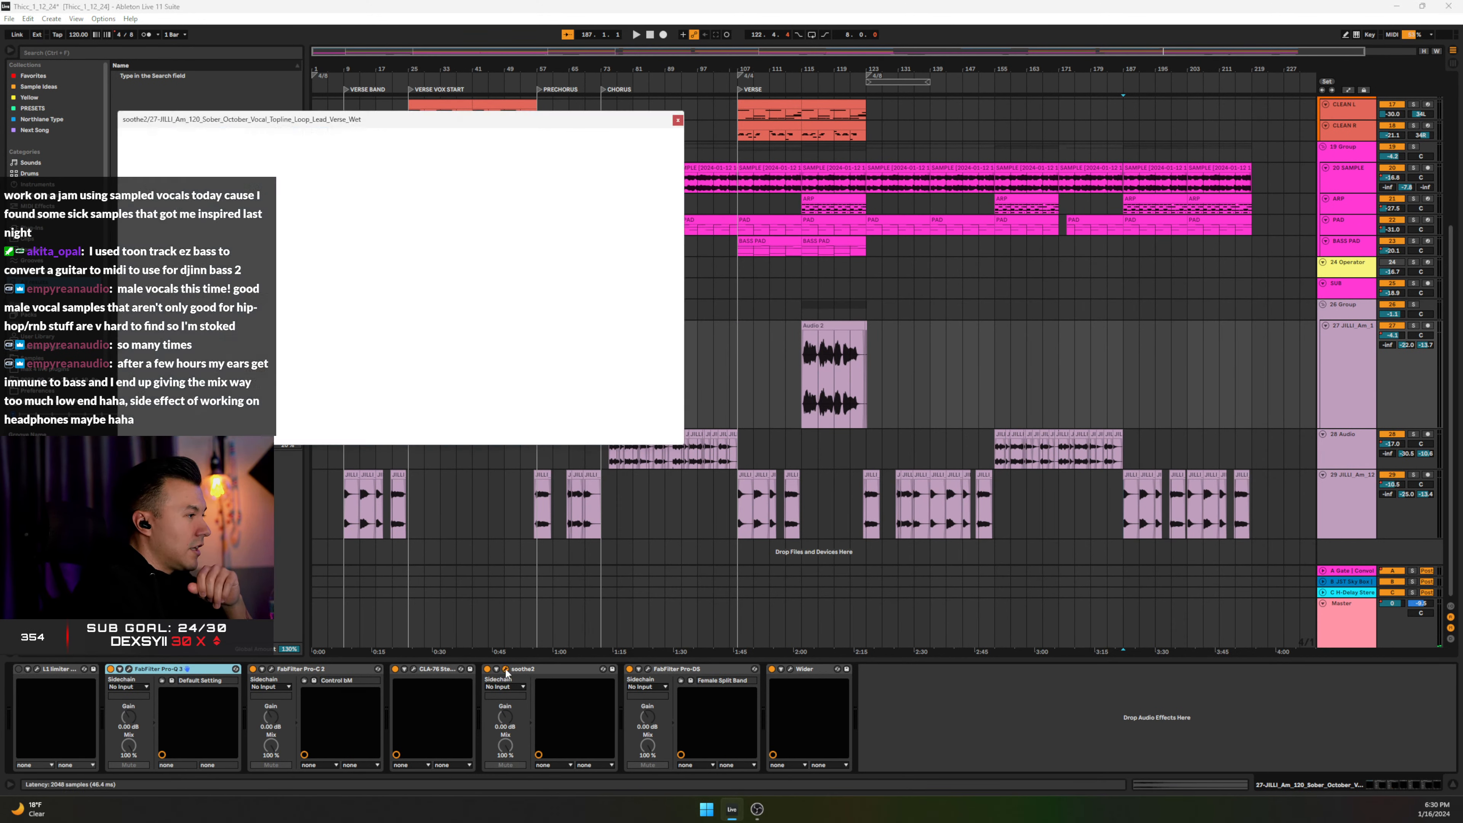
{"action": "left_click_drag", "start_coordinate": [448, 124], "coordinate": [828, 201]}
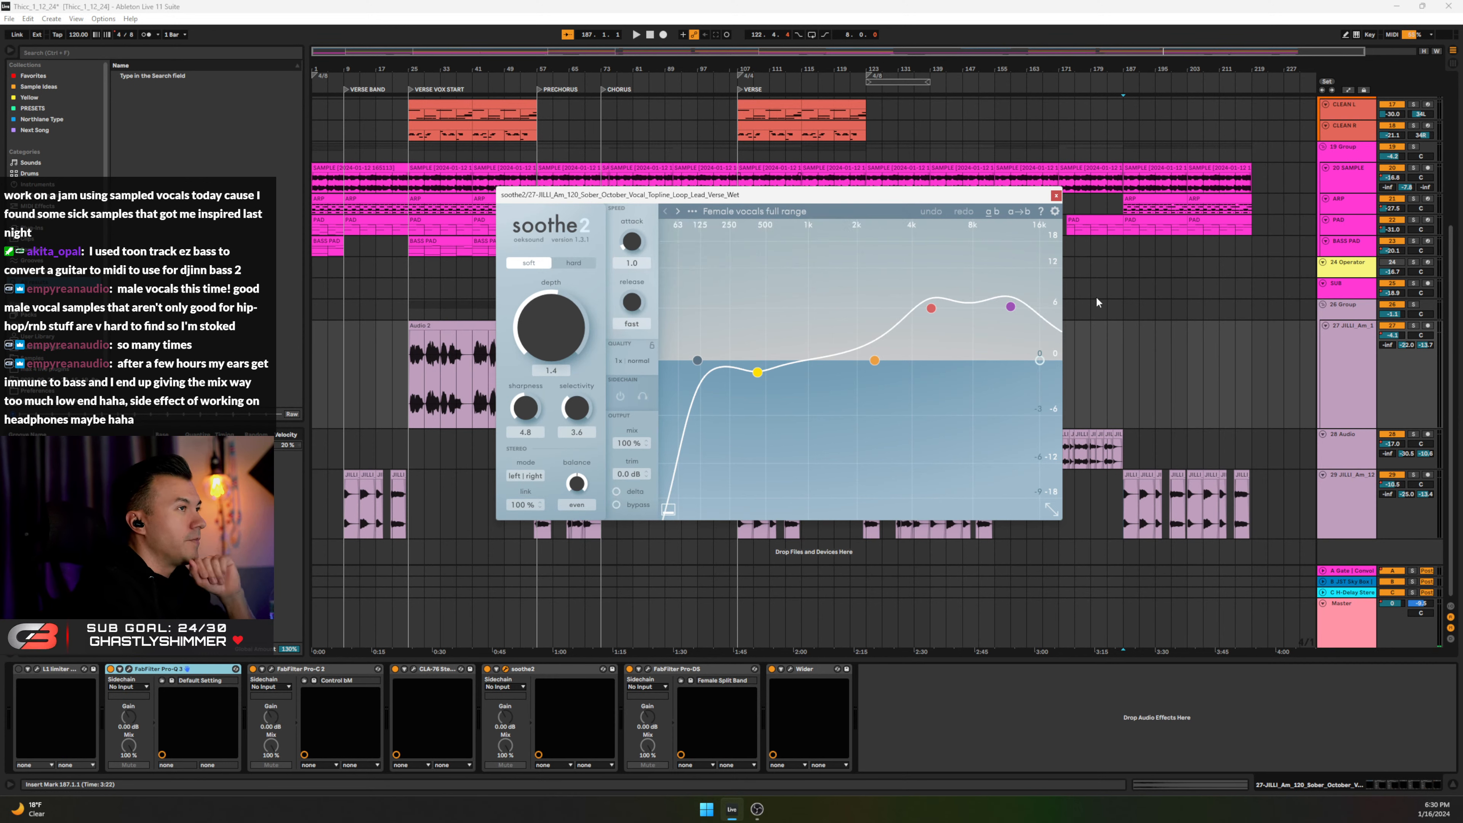
{"action": "left_click", "coordinate": [1054, 196]}
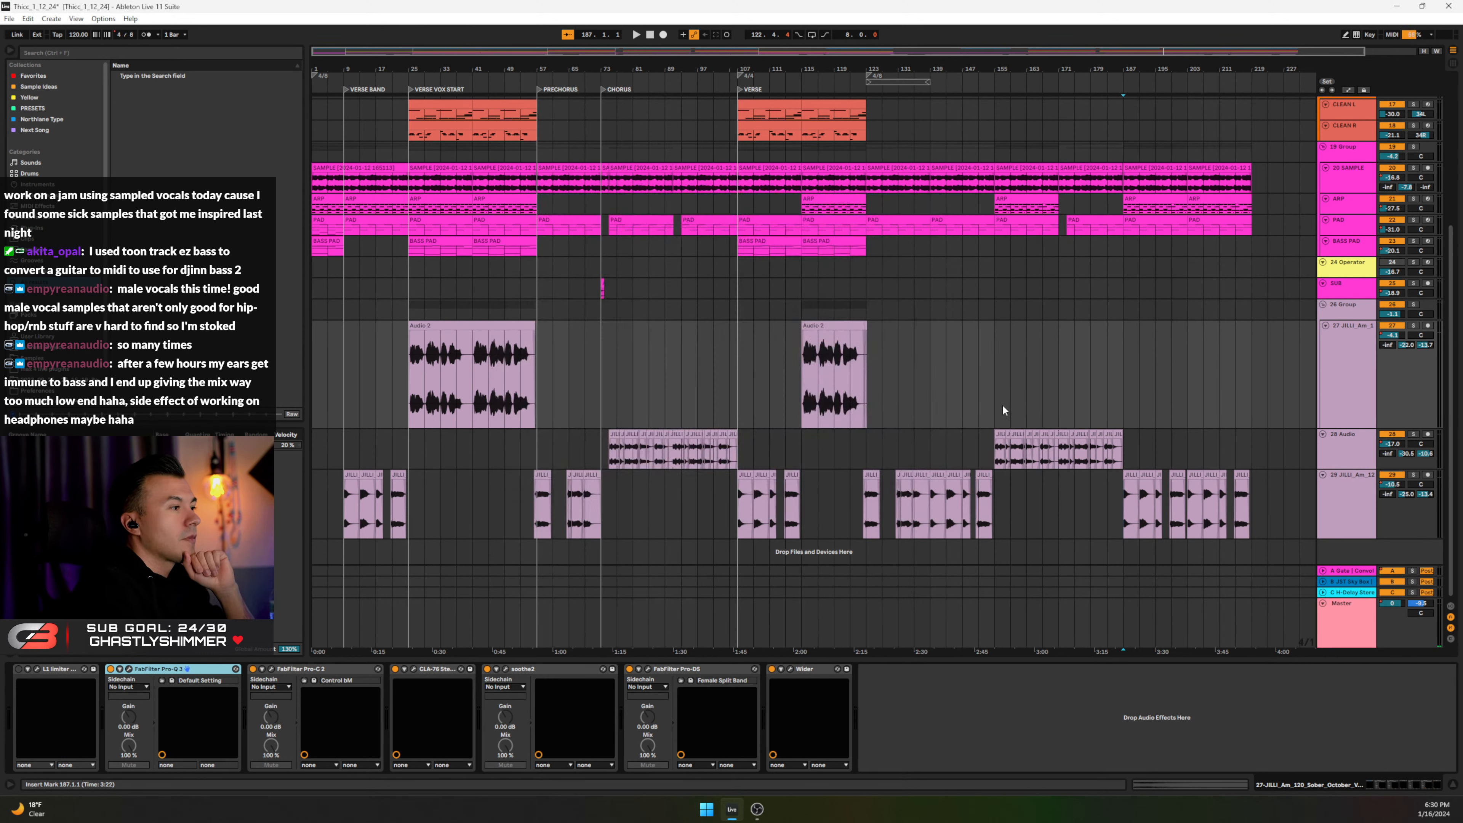
Step: Review the FabFilter Pro-DS de-esser's threshold, range and frequency band on vocal track 27, and close its window
{"action": "left_click", "coordinate": [648, 669]}
{"action": "left_click_drag", "start_coordinate": [236, 47], "coordinate": [923, 211]}
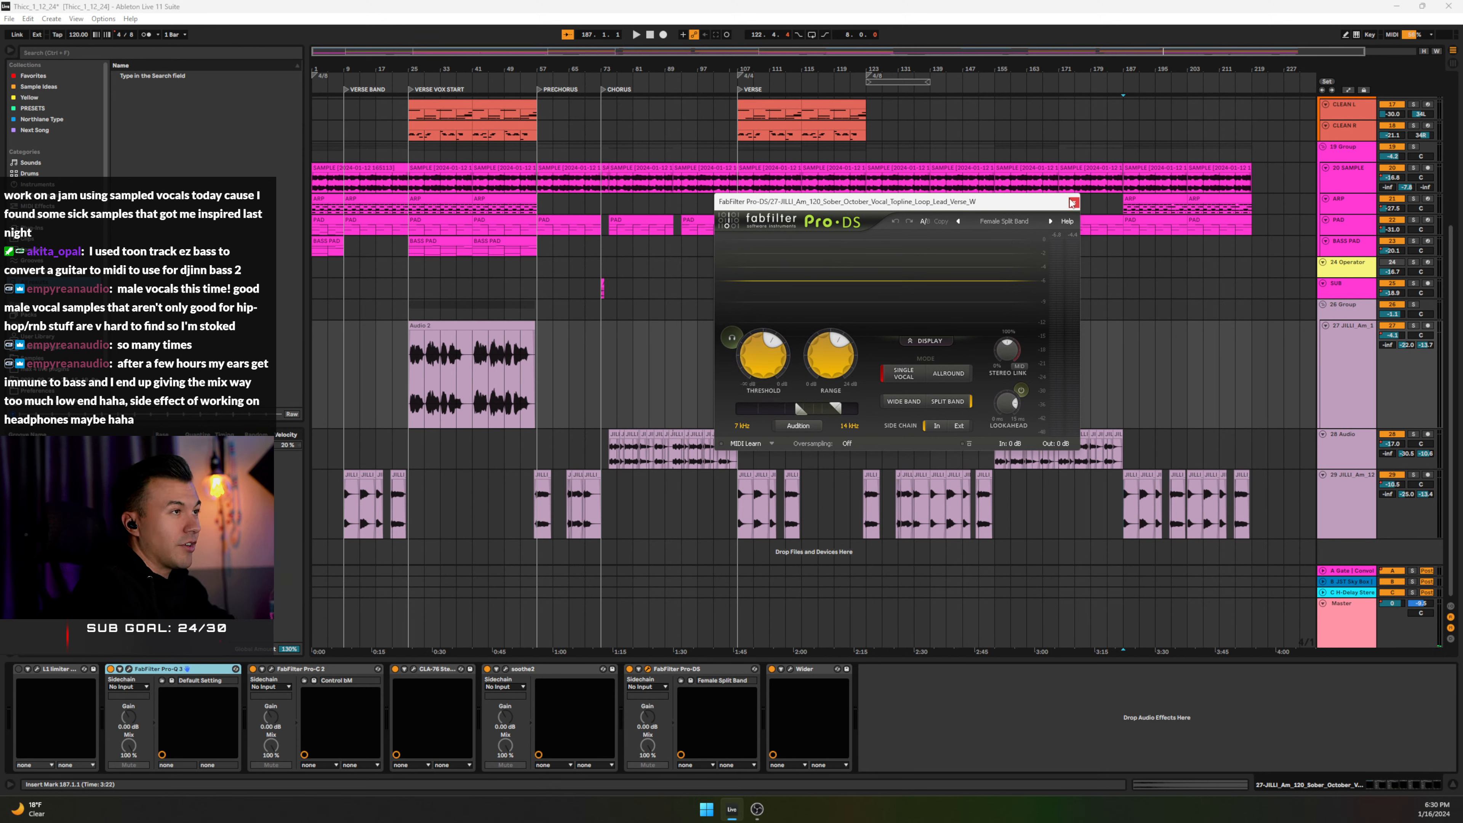
{"action": "mouse_move", "coordinate": [753, 350]}
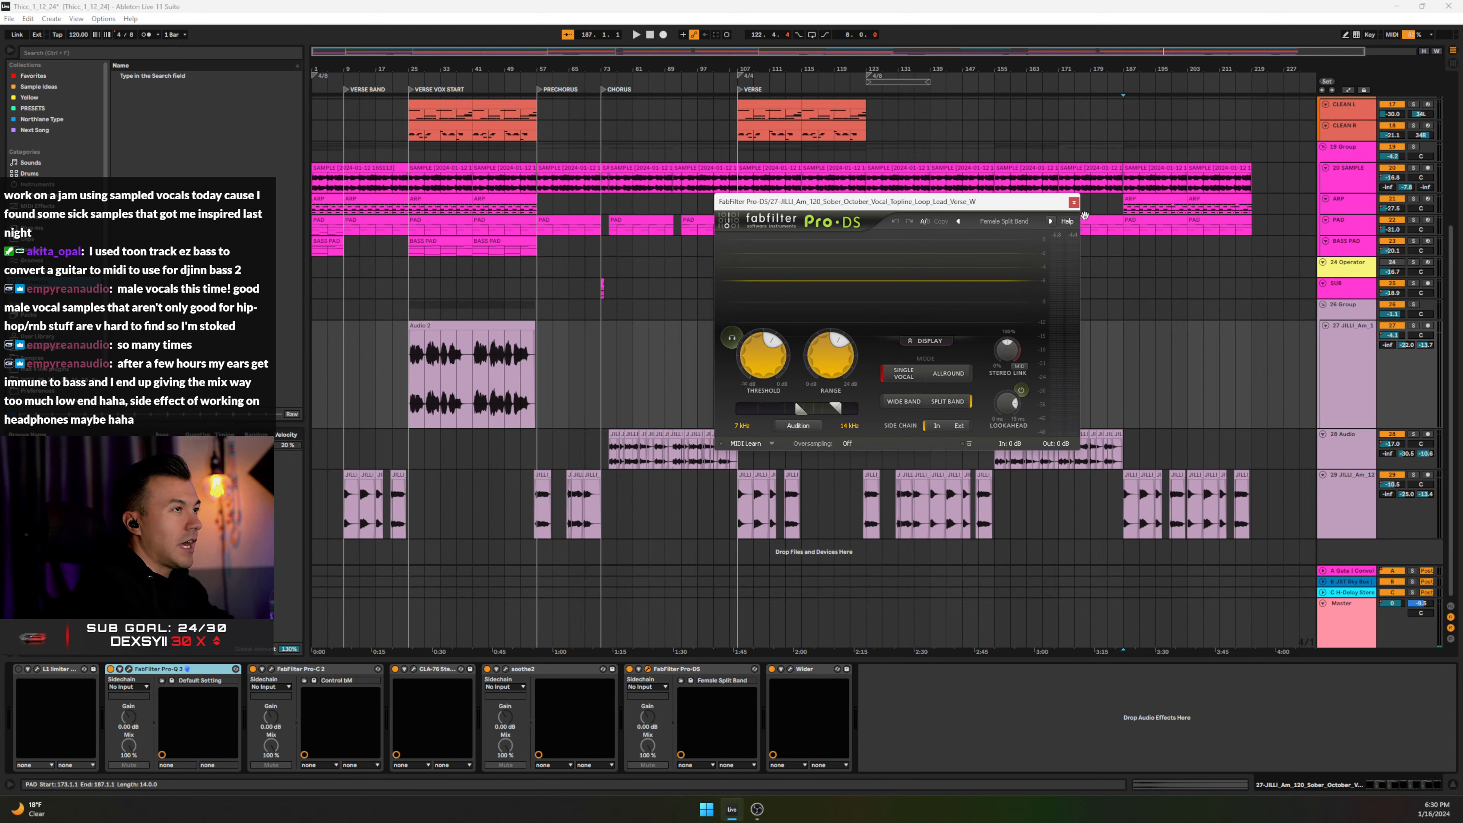
{"action": "left_click", "coordinate": [1073, 202]}
Step: Check the stereo width setting in the Wider plug-in on vocal track 27 and close it
{"action": "left_click", "coordinate": [790, 669]}
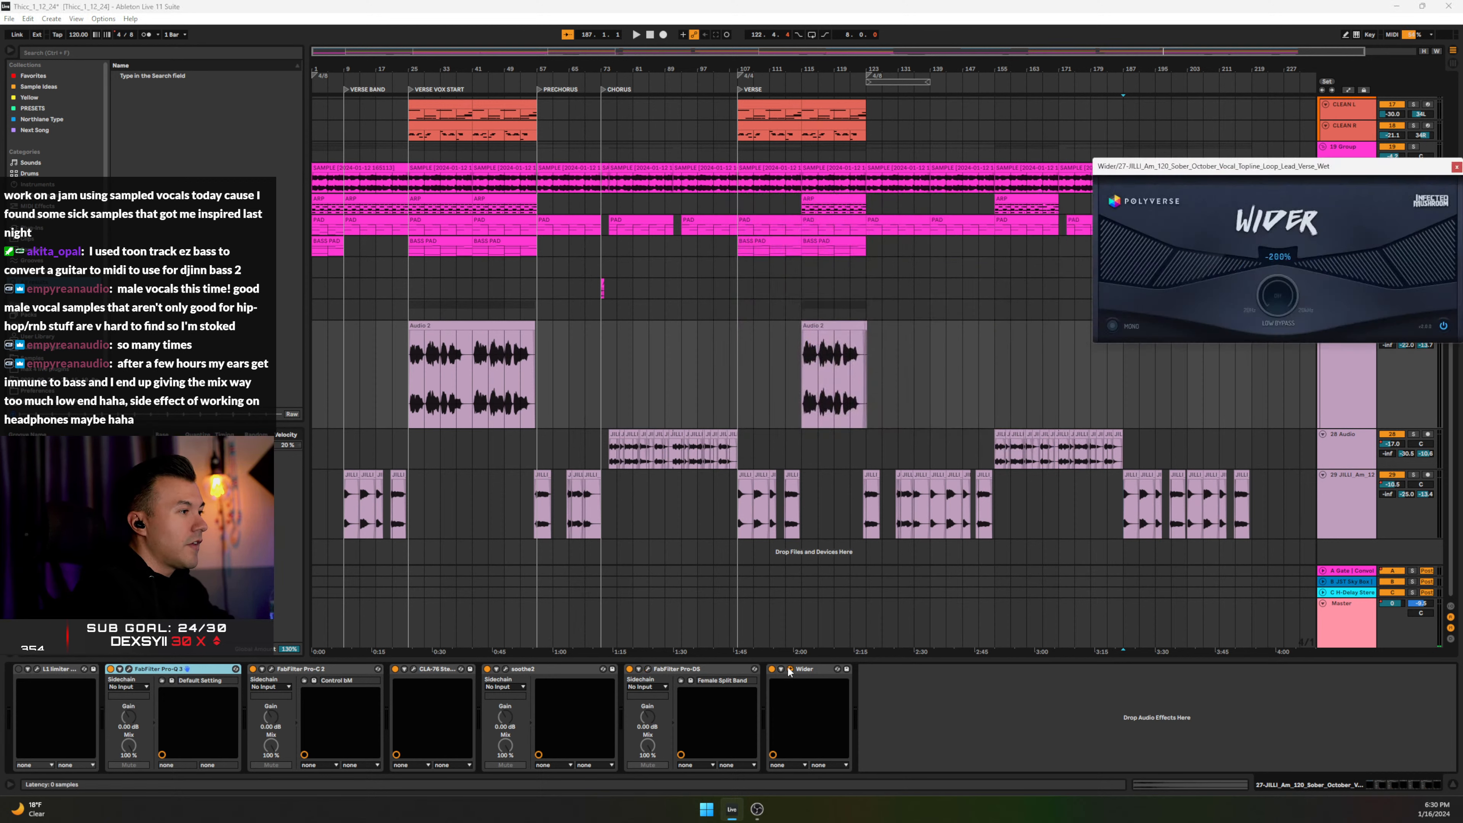
{"action": "left_click_drag", "start_coordinate": [1273, 166], "coordinate": [690, 239]}
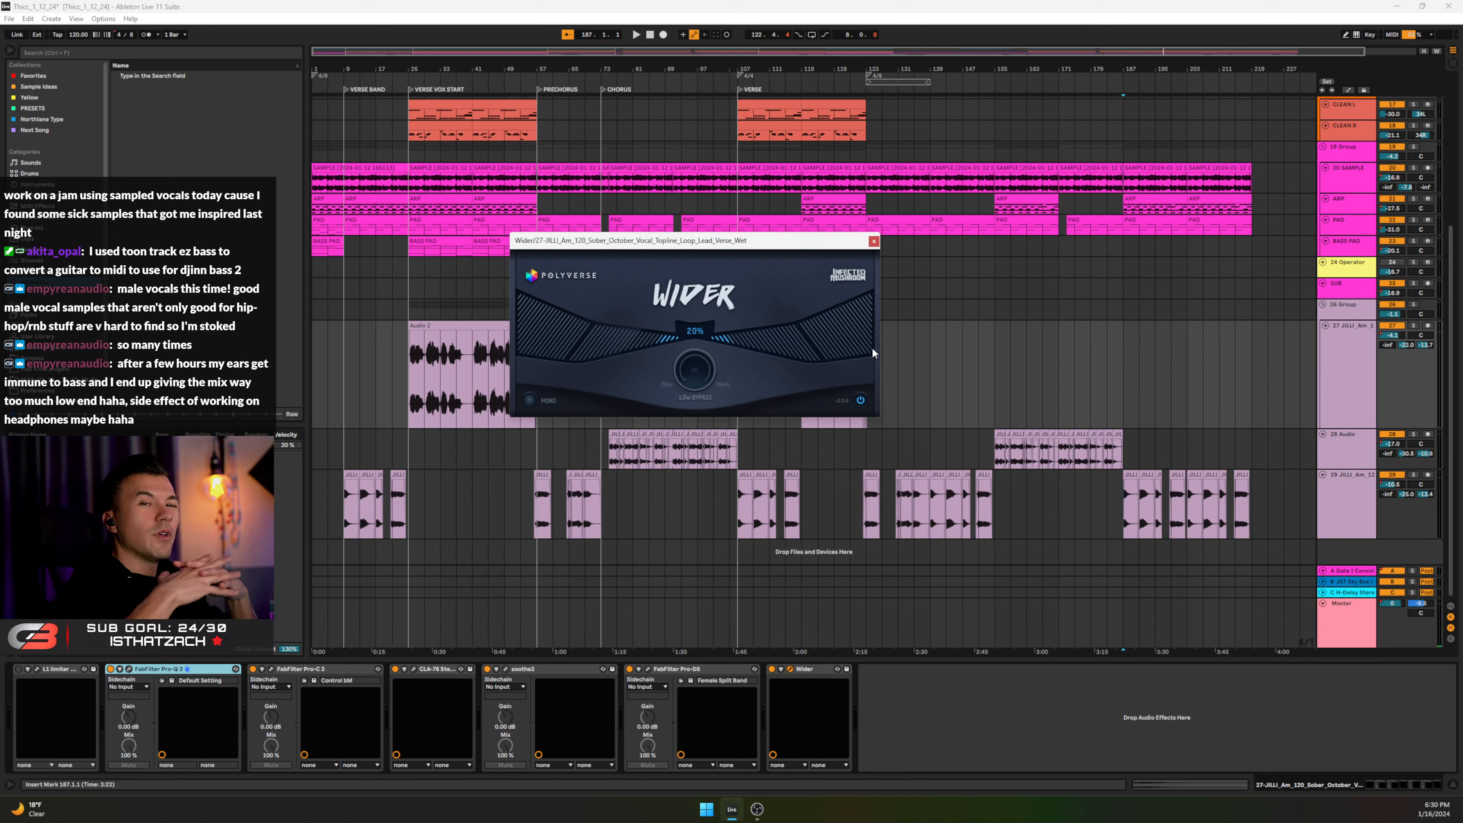
{"action": "left_click", "coordinate": [873, 243]}
Step: Show the automation lanes and delete track 27's volume breakpoint that raises the level after the second Audio 2 clip
{"action": "left_click", "coordinate": [1096, 362]}
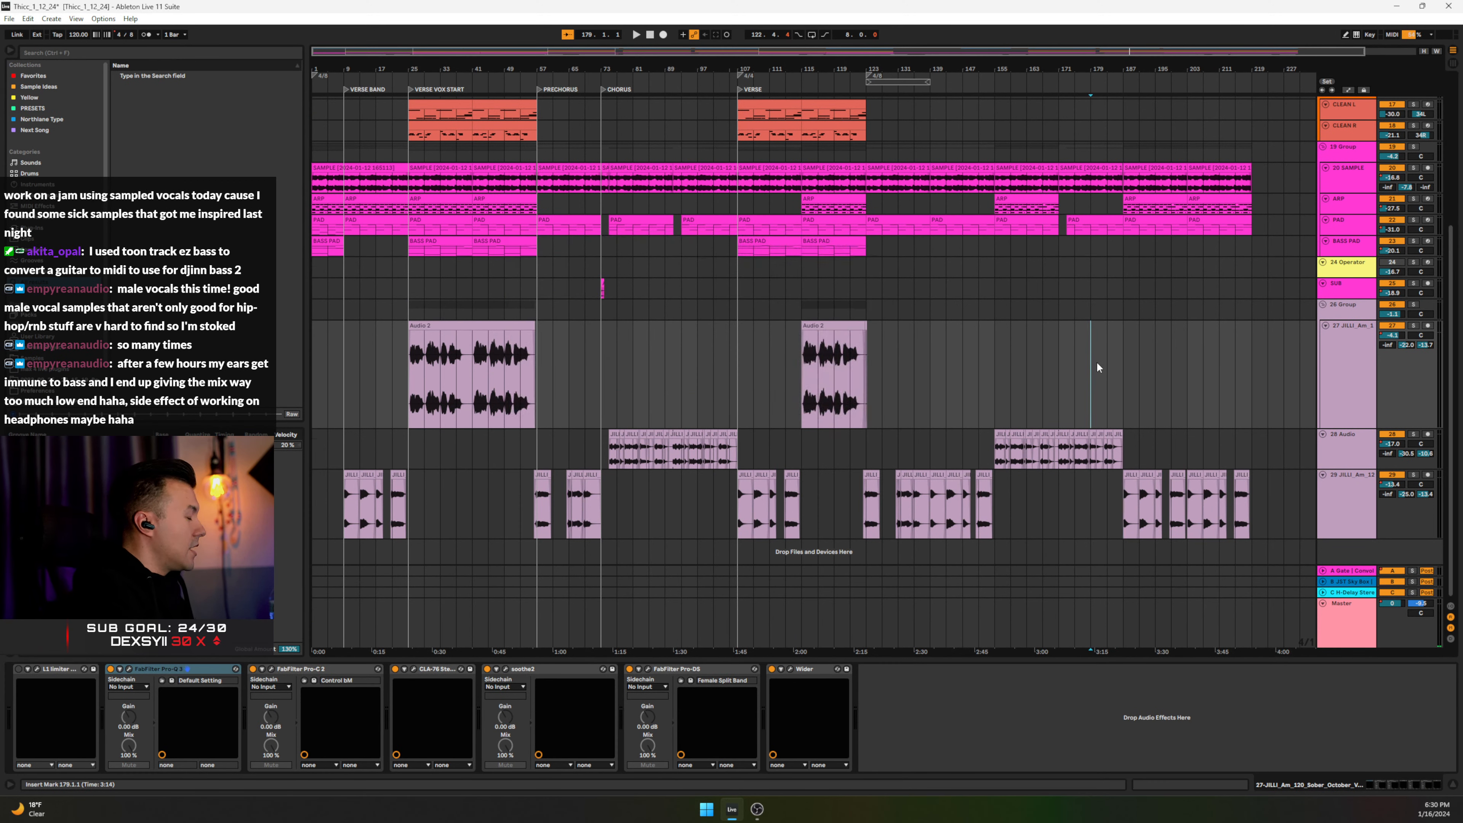
{"action": "key", "text": "a"}
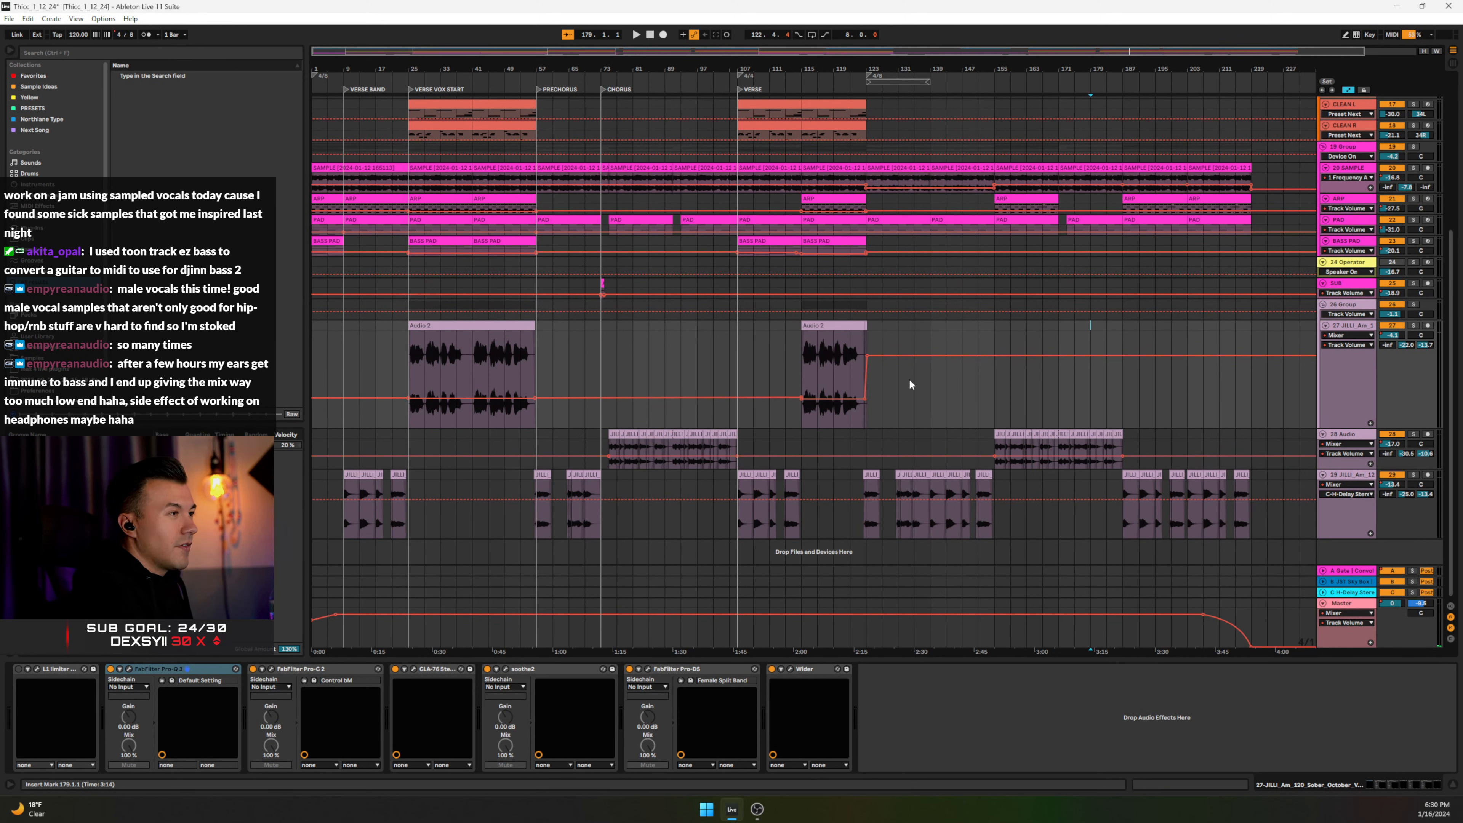
{"action": "left_click_drag", "start_coordinate": [909, 378], "coordinate": [314, 375]}
{"action": "left_click", "coordinate": [614, 375]}
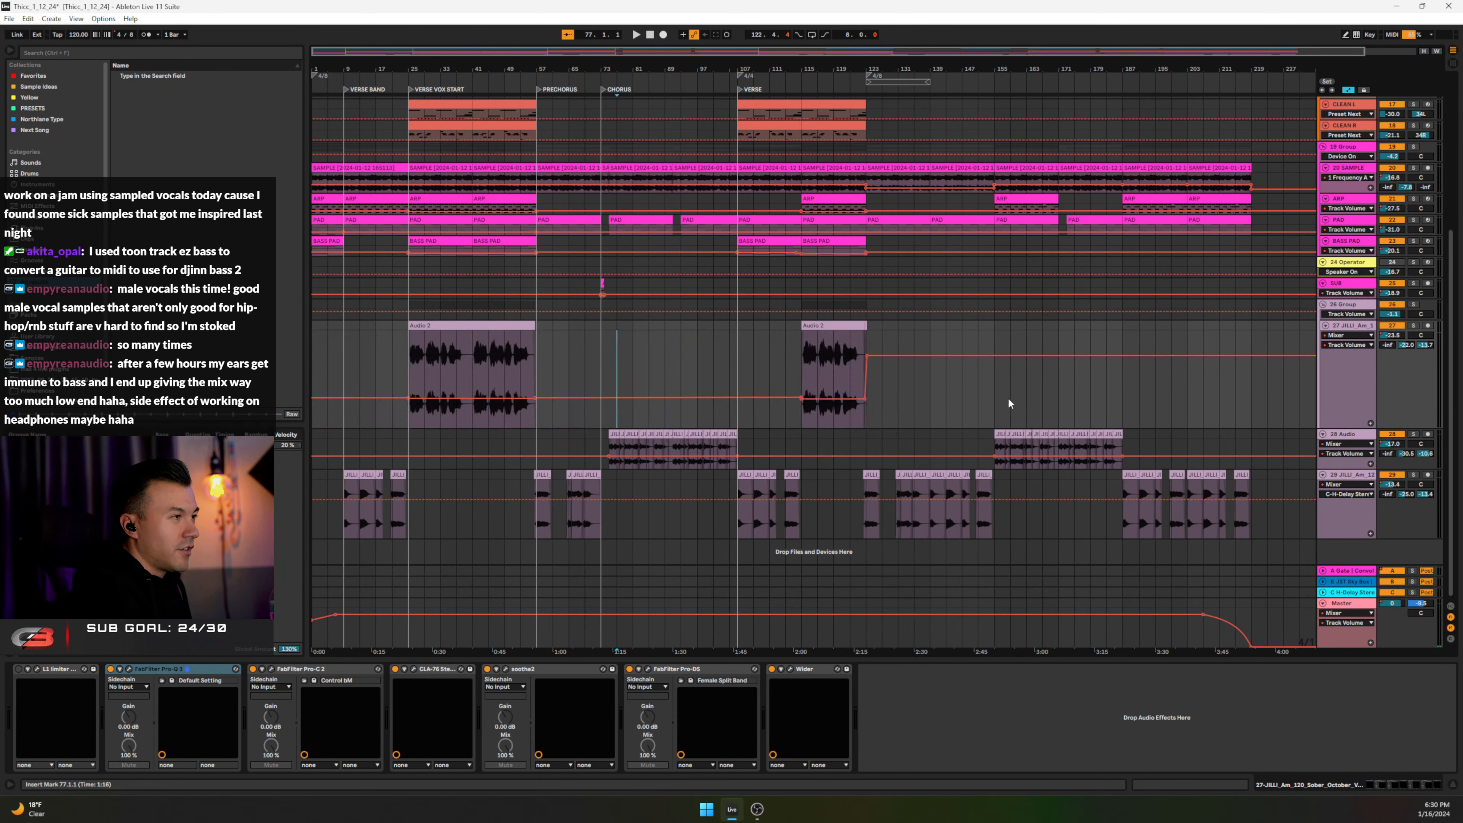
{"action": "left_click", "coordinate": [866, 356]}
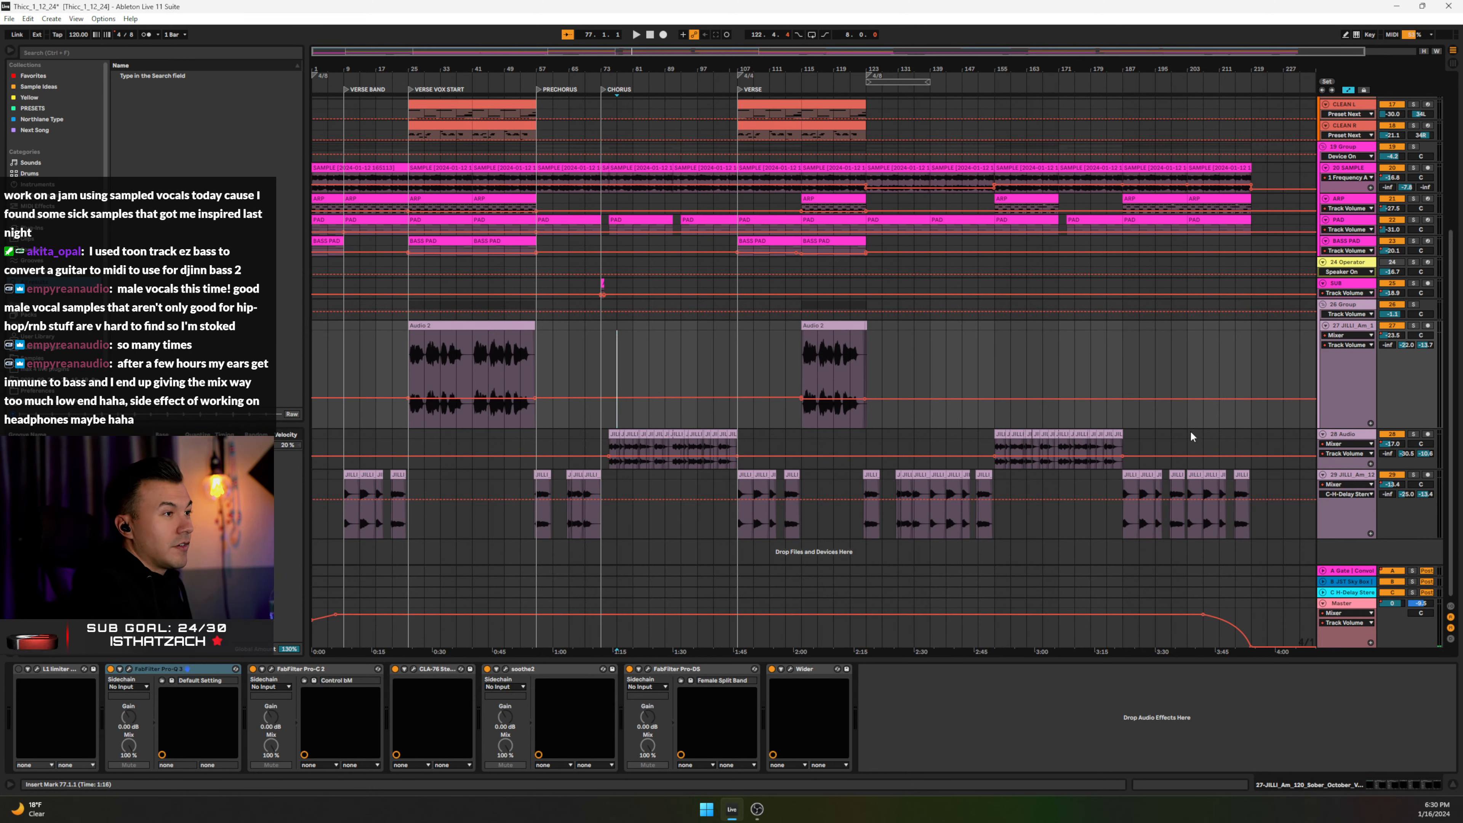
Step: Enlarge the 28 Audio track and review its volume automation around the chorus vocal clips
{"action": "left_click", "coordinate": [1326, 461]}
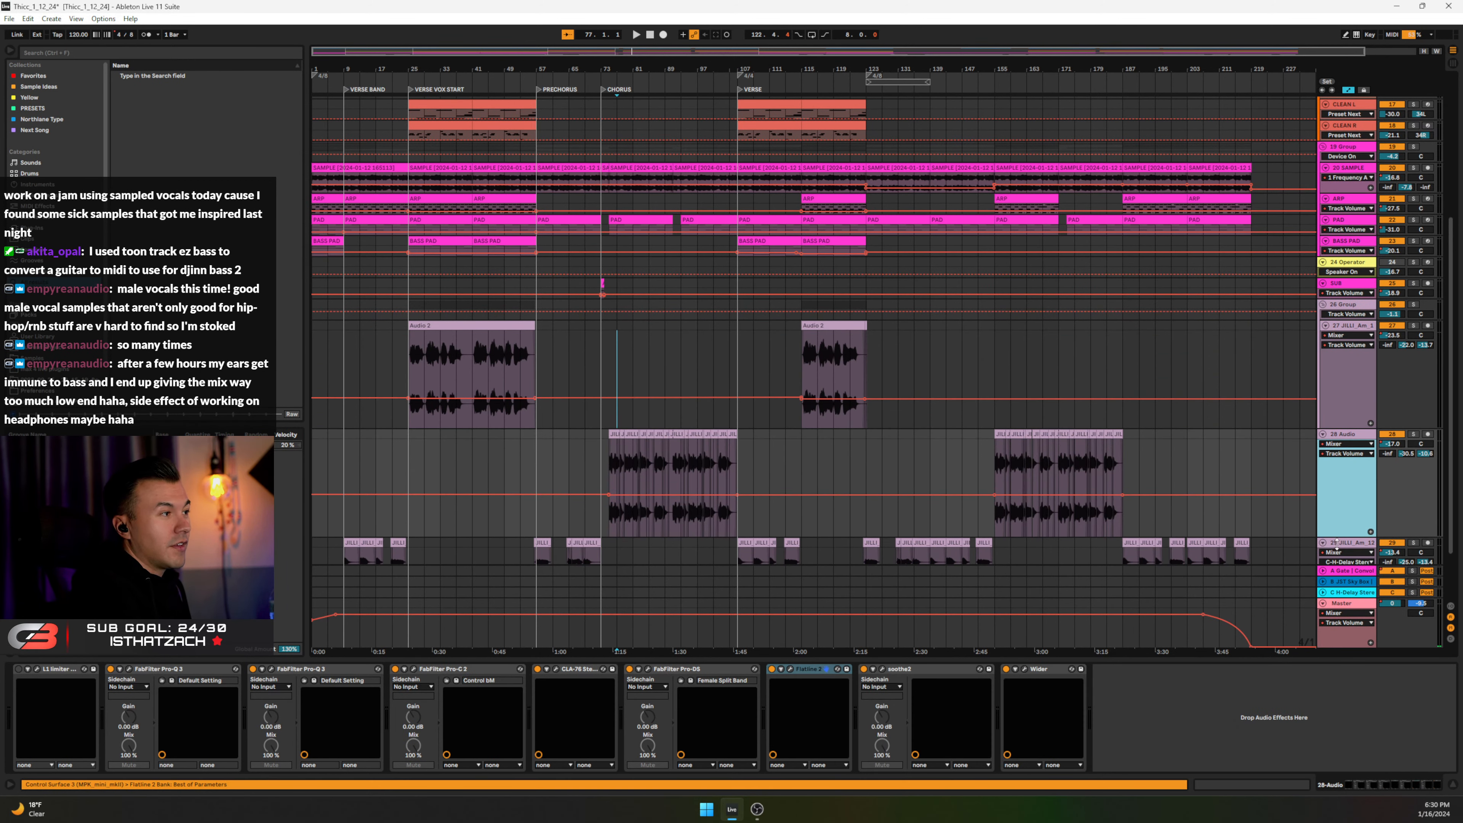
{"action": "scroll", "coordinate": [1283, 528], "scroll_direction": "down", "scroll_amount": 3}
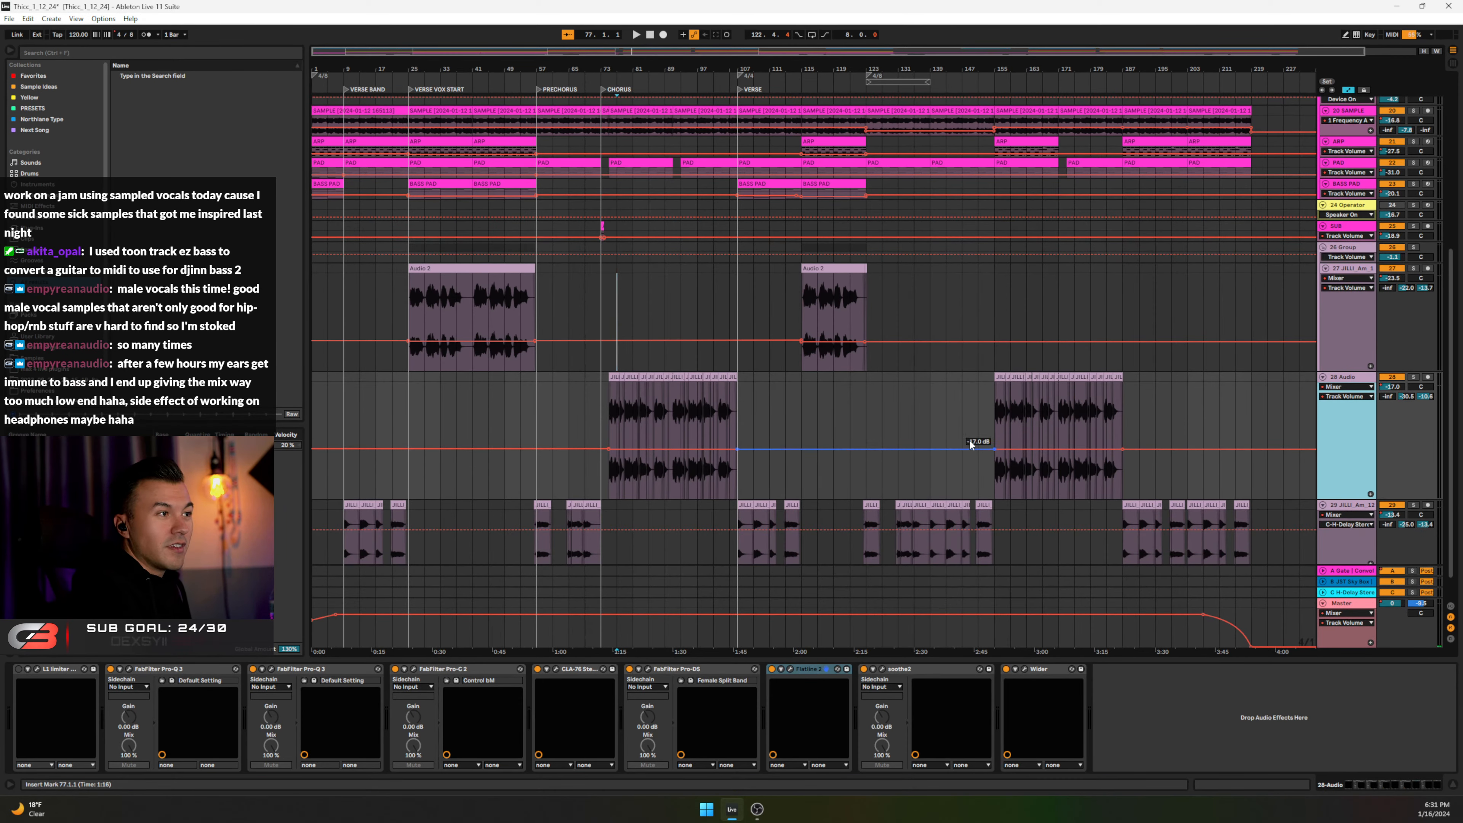
{"action": "scroll", "coordinate": [835, 426], "scroll_direction": "down", "scroll_amount": 2}
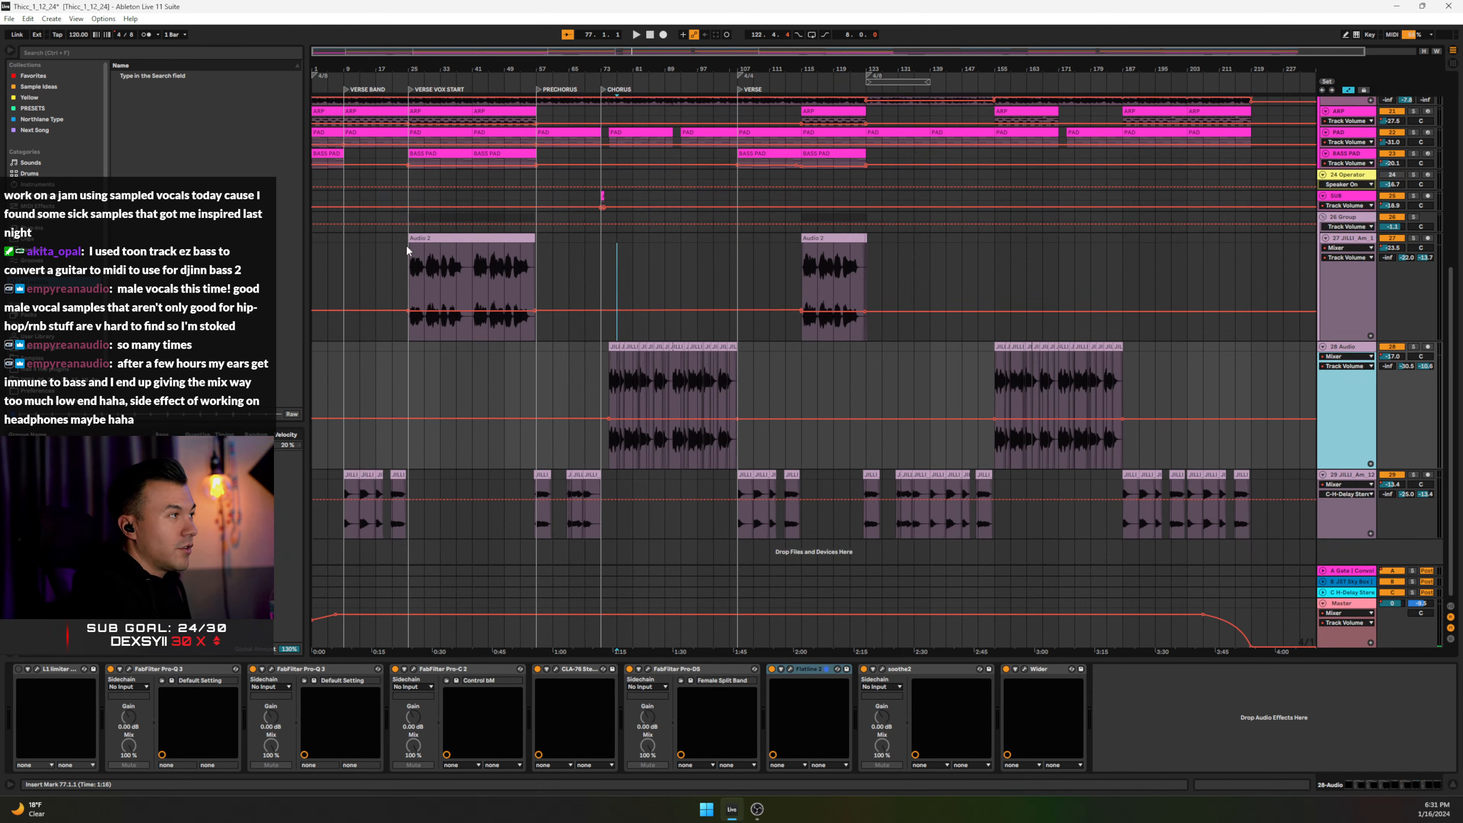
Step: Switch track 29's automation lane to Track Volume and inspect its volume curve across the song
{"action": "left_click", "coordinate": [1352, 496]}
{"action": "left_click", "coordinate": [1345, 521]}
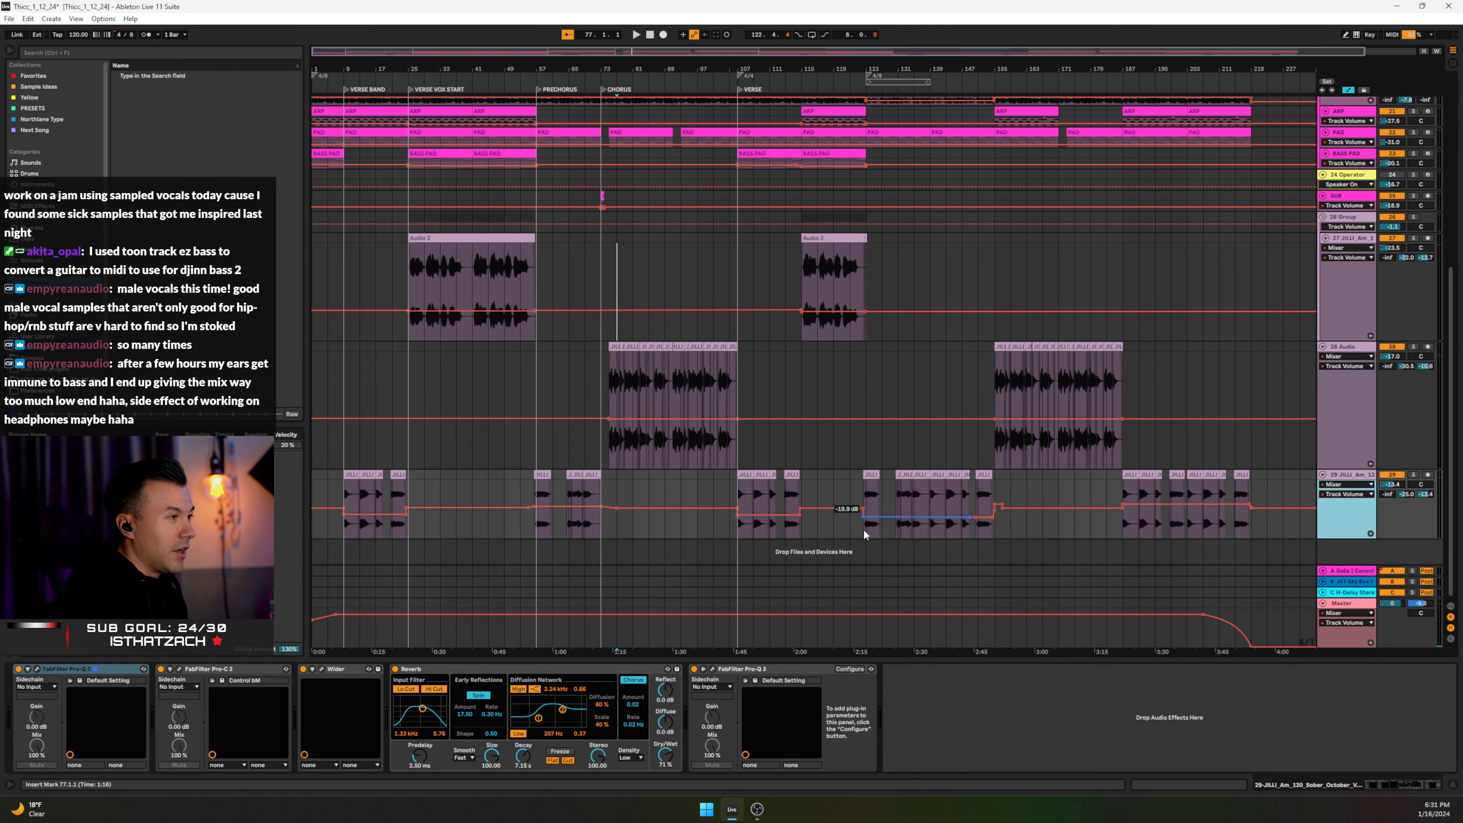
{"action": "key", "text": "Caps_Lock"}
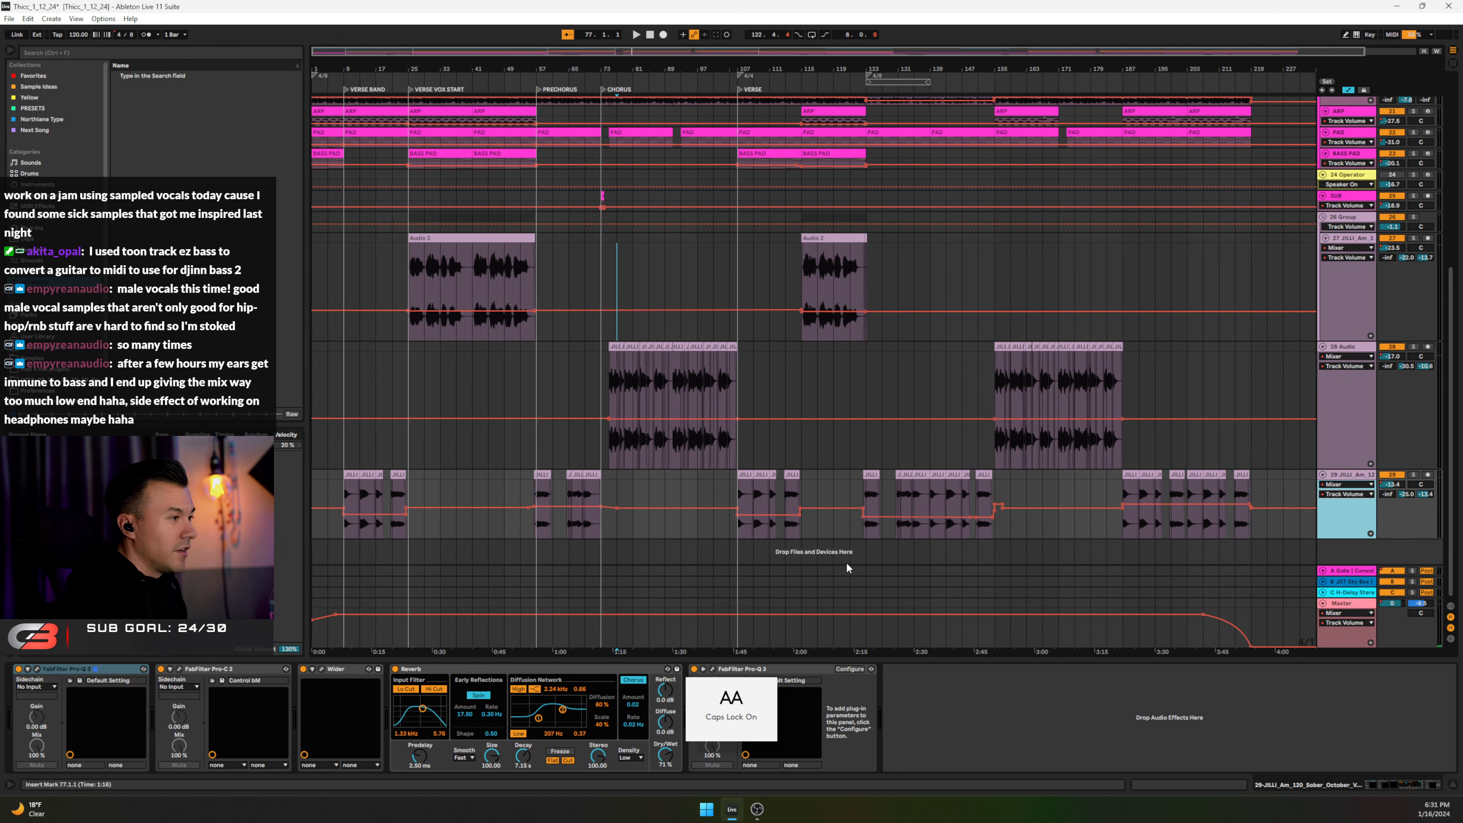
Step: Unfold the KICK VCA group and enlarge the KICK track to show its volume automation
{"action": "scroll", "coordinate": [1081, 468], "scroll_direction": "up", "scroll_amount": 5}
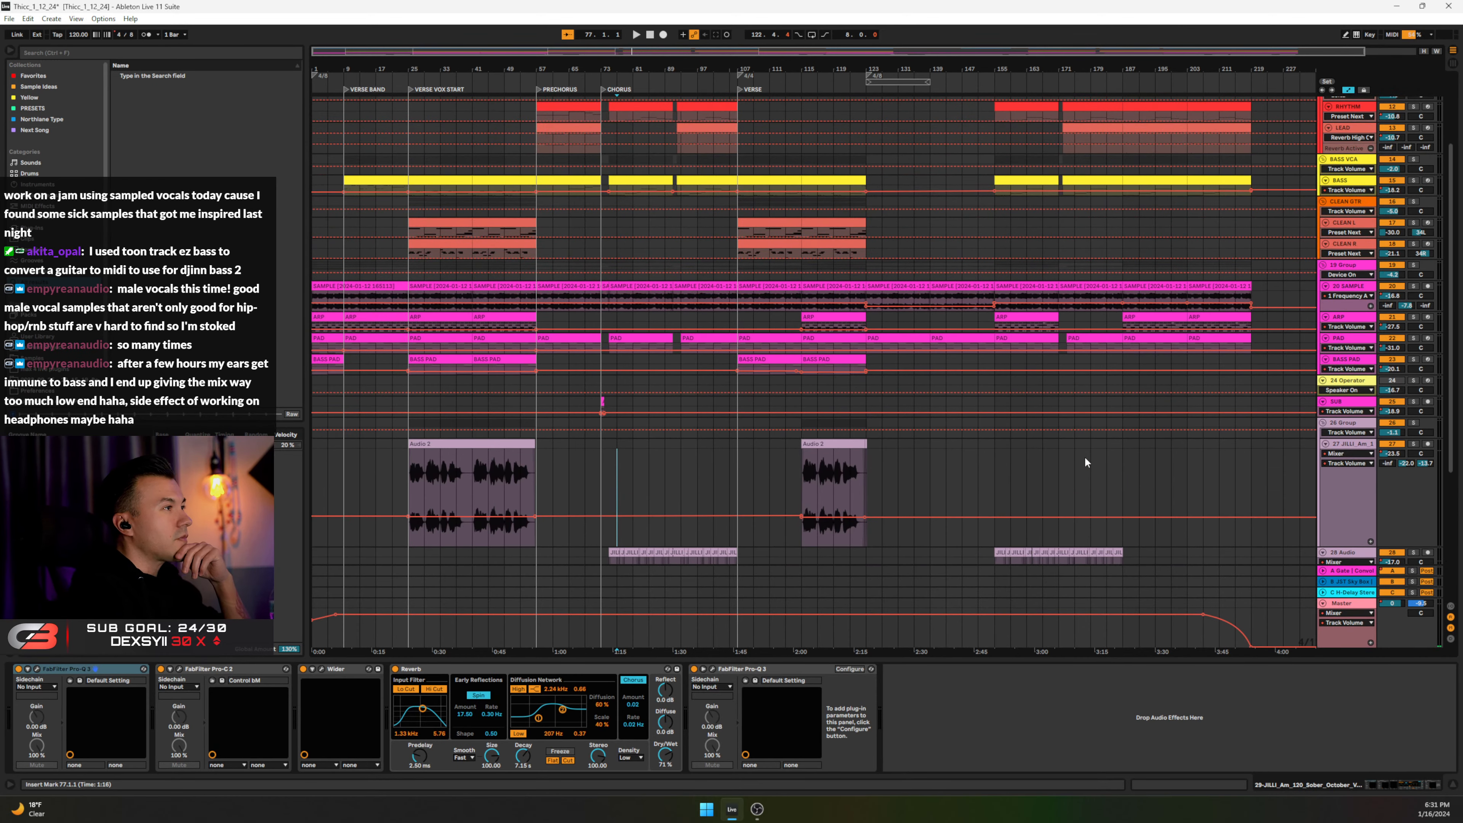
{"action": "scroll", "coordinate": [1085, 456], "scroll_direction": "up", "scroll_amount": 4}
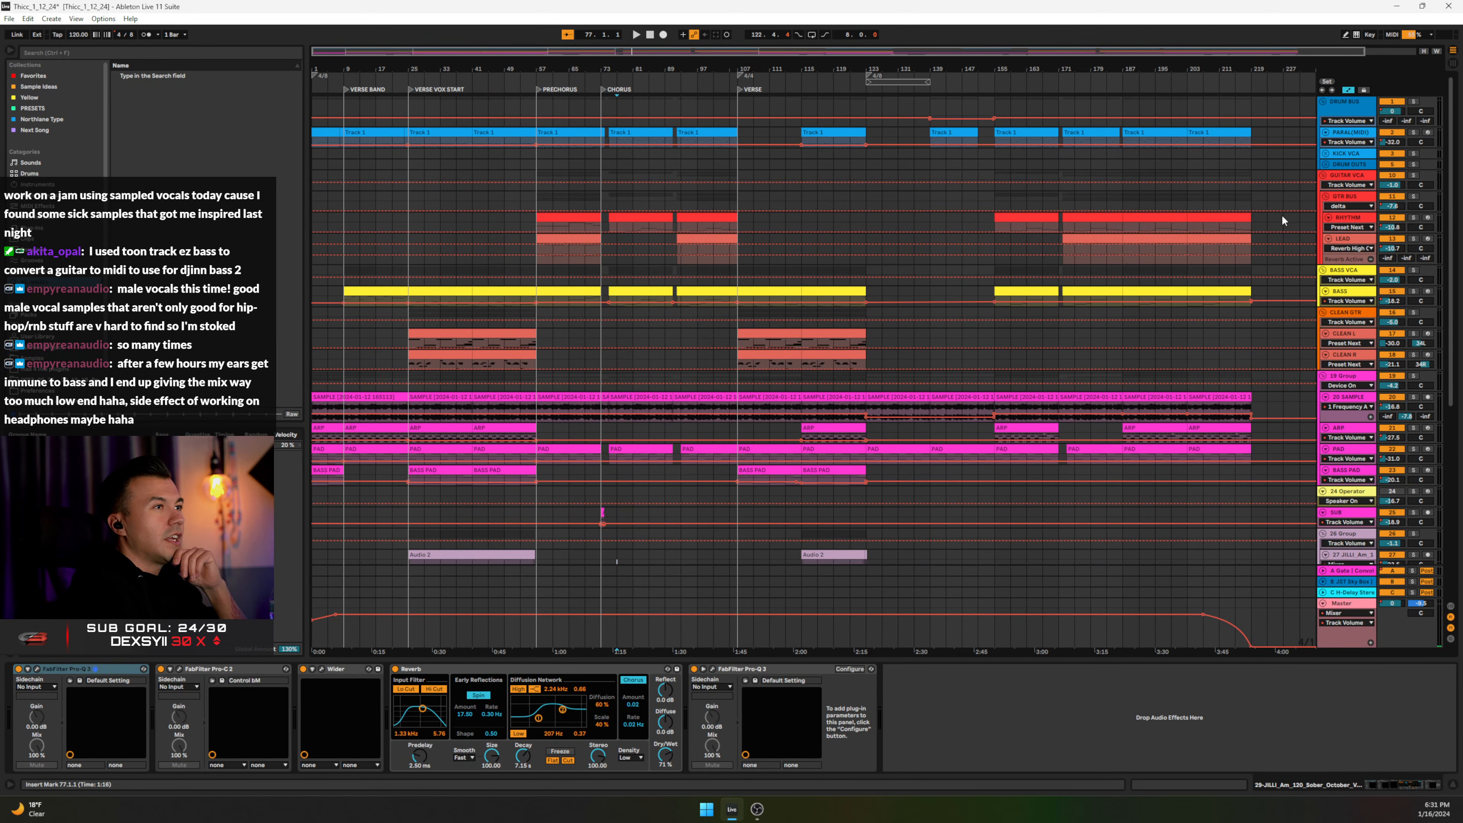
{"action": "left_click", "coordinate": [1326, 153]}
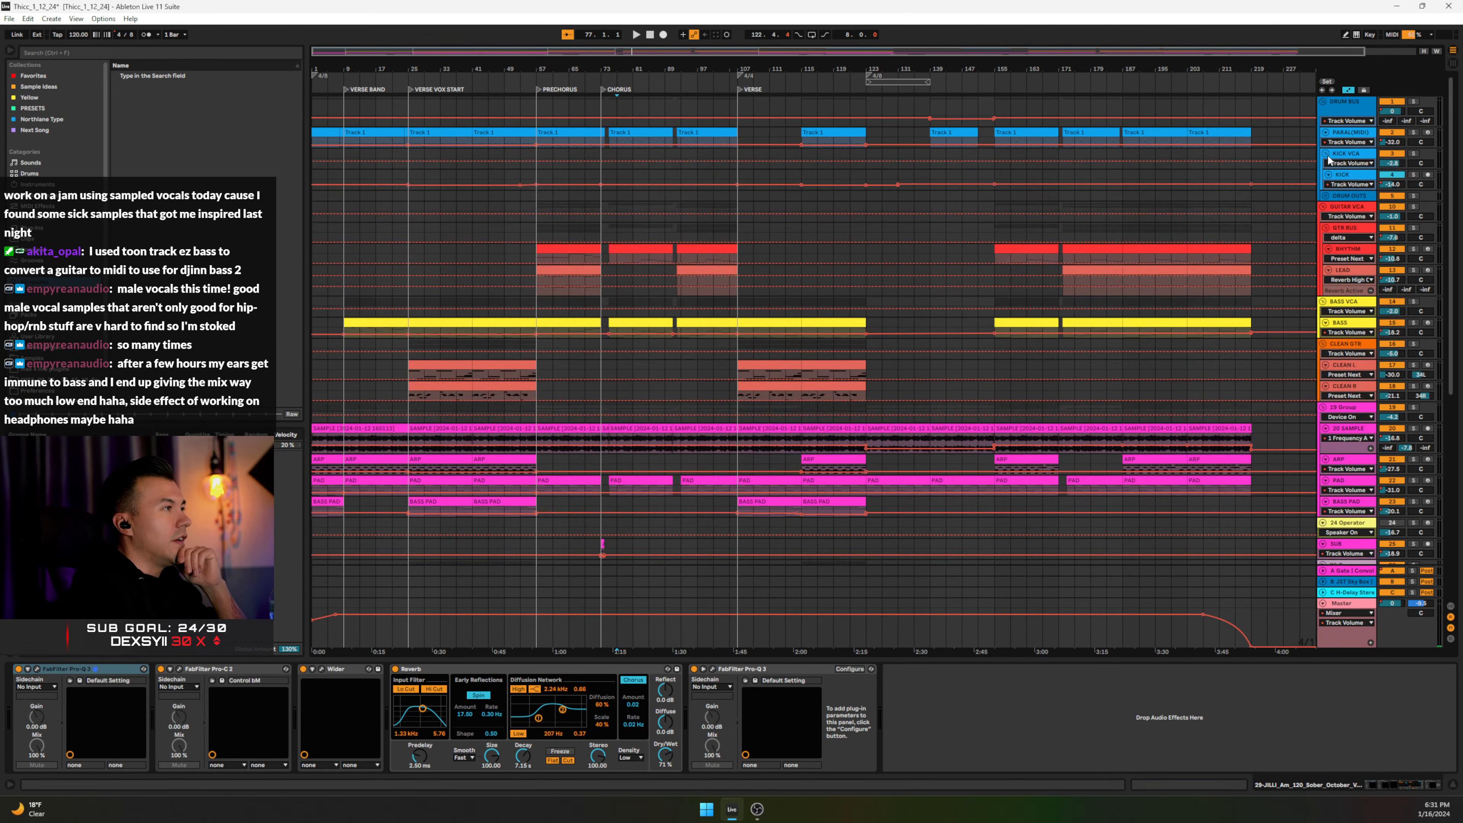
{"action": "left_click_drag", "start_coordinate": [1338, 190], "coordinate": [1338, 326]}
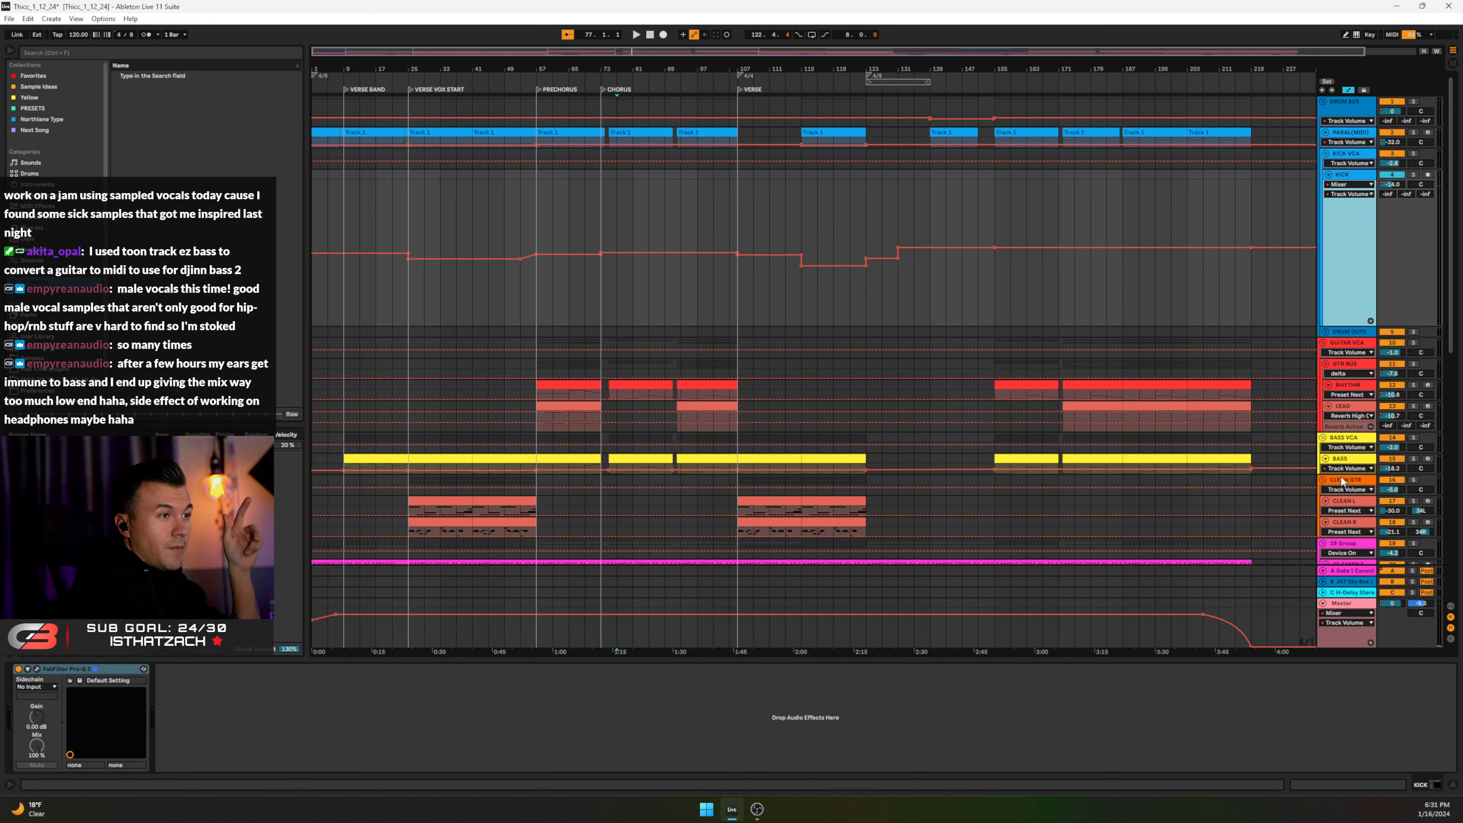
Step: Enlarge the BASS track and examine its volume automation across the verse and chorus sections
{"action": "left_click_drag", "start_coordinate": [1343, 474], "coordinate": [1343, 580]}
{"action": "scroll", "coordinate": [1011, 446], "scroll_direction": "down", "scroll_amount": 3}
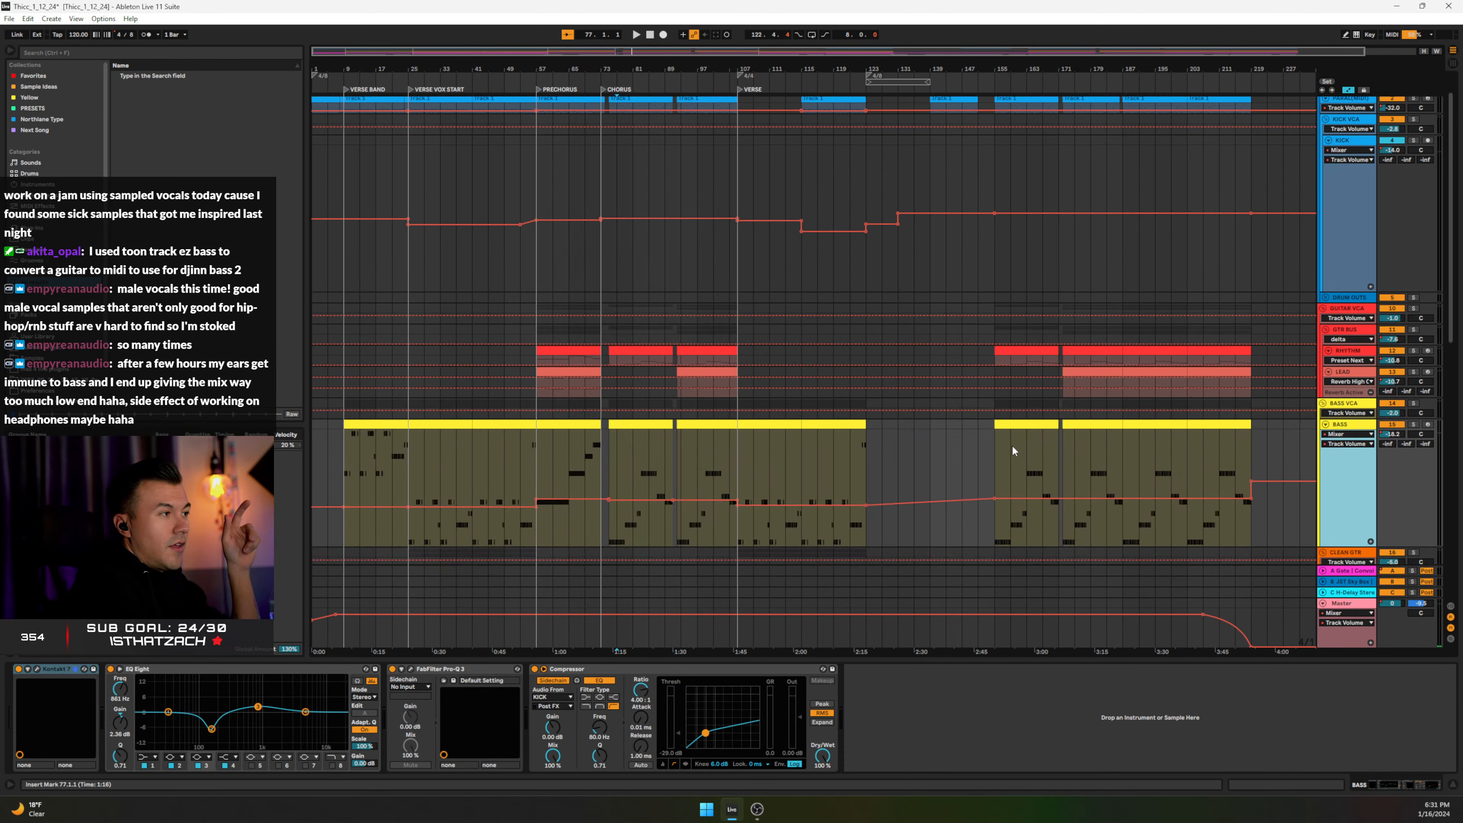
{"action": "scroll", "coordinate": [1013, 448], "scroll_direction": "down", "scroll_amount": 1}
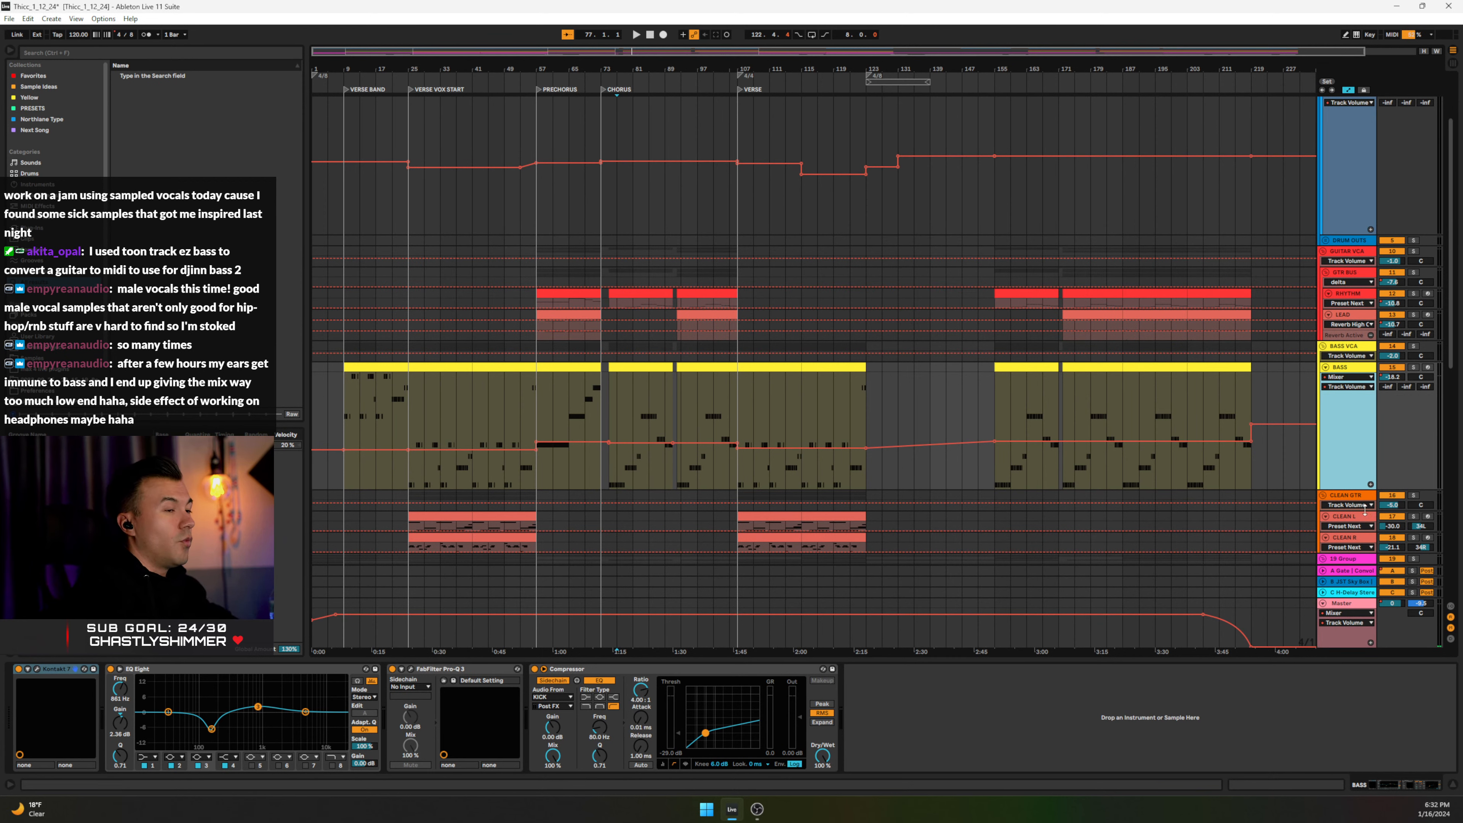
Step: Open Flatline 2 on the Master track and set its loudness target to Spotify
{"action": "left_click", "coordinate": [1360, 607]}
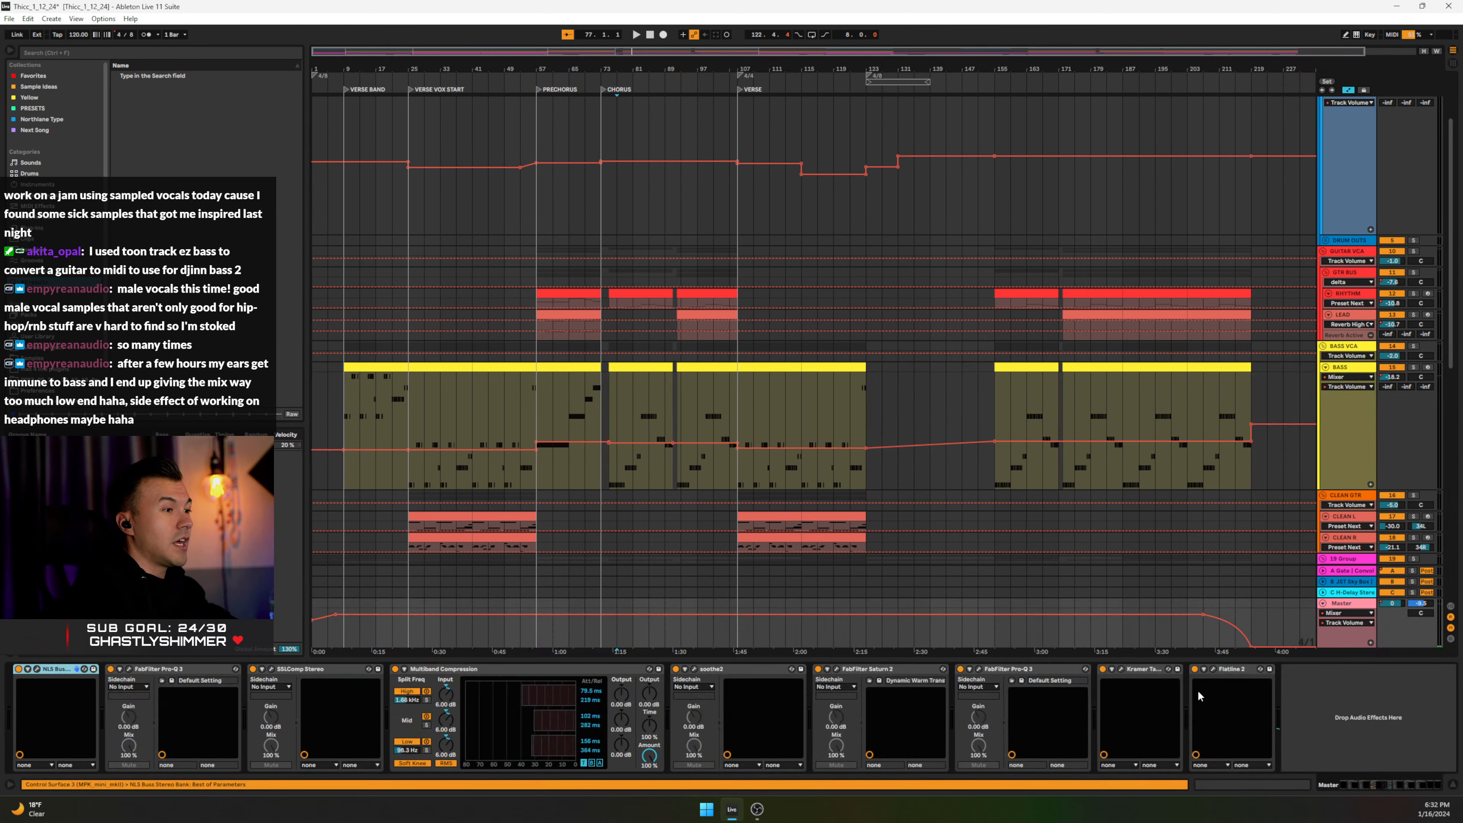
{"action": "left_click", "coordinate": [1208, 668]}
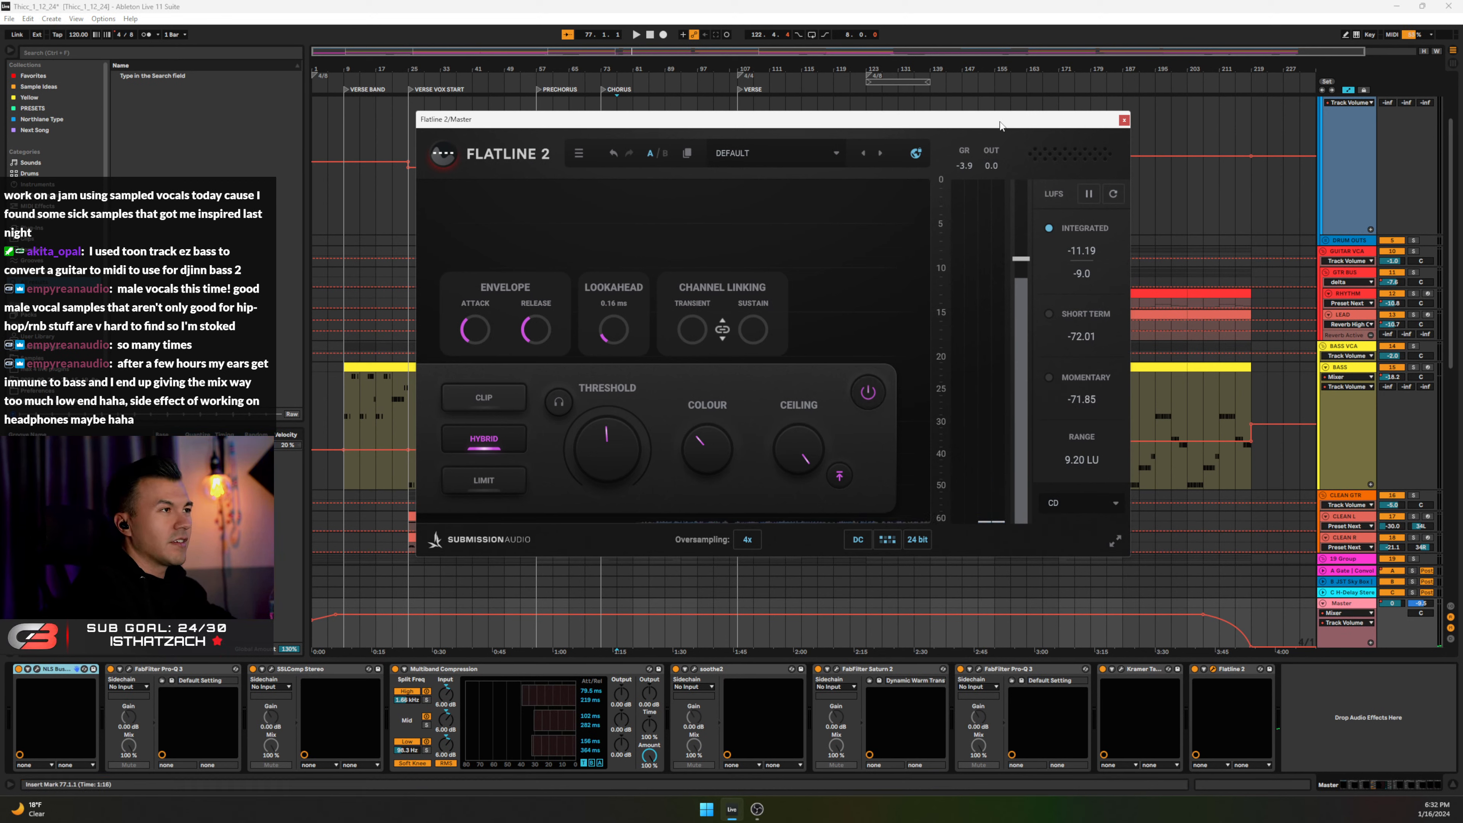
{"action": "left_click", "coordinate": [1062, 504]}
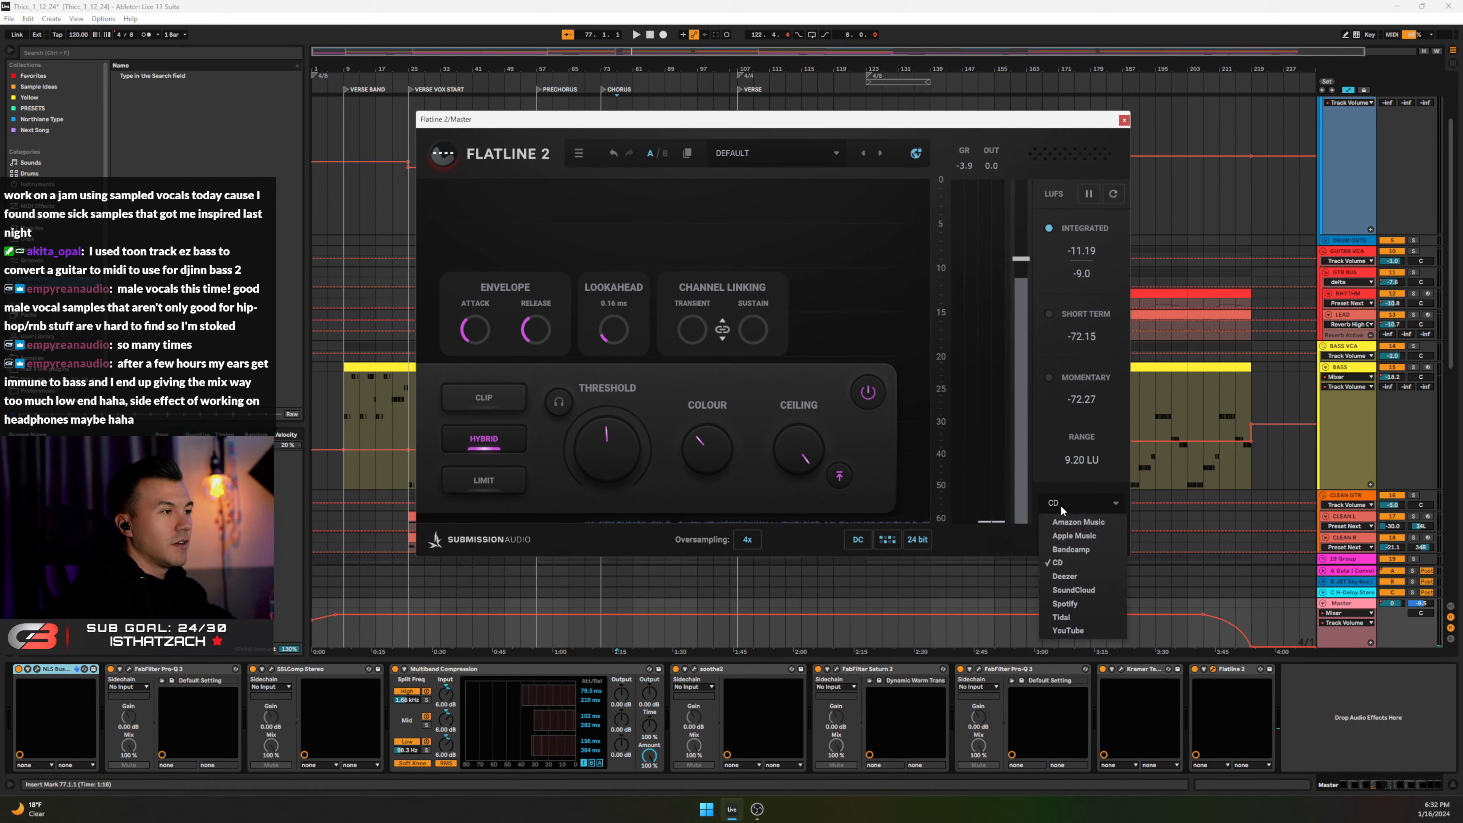
{"action": "left_click", "coordinate": [1071, 606]}
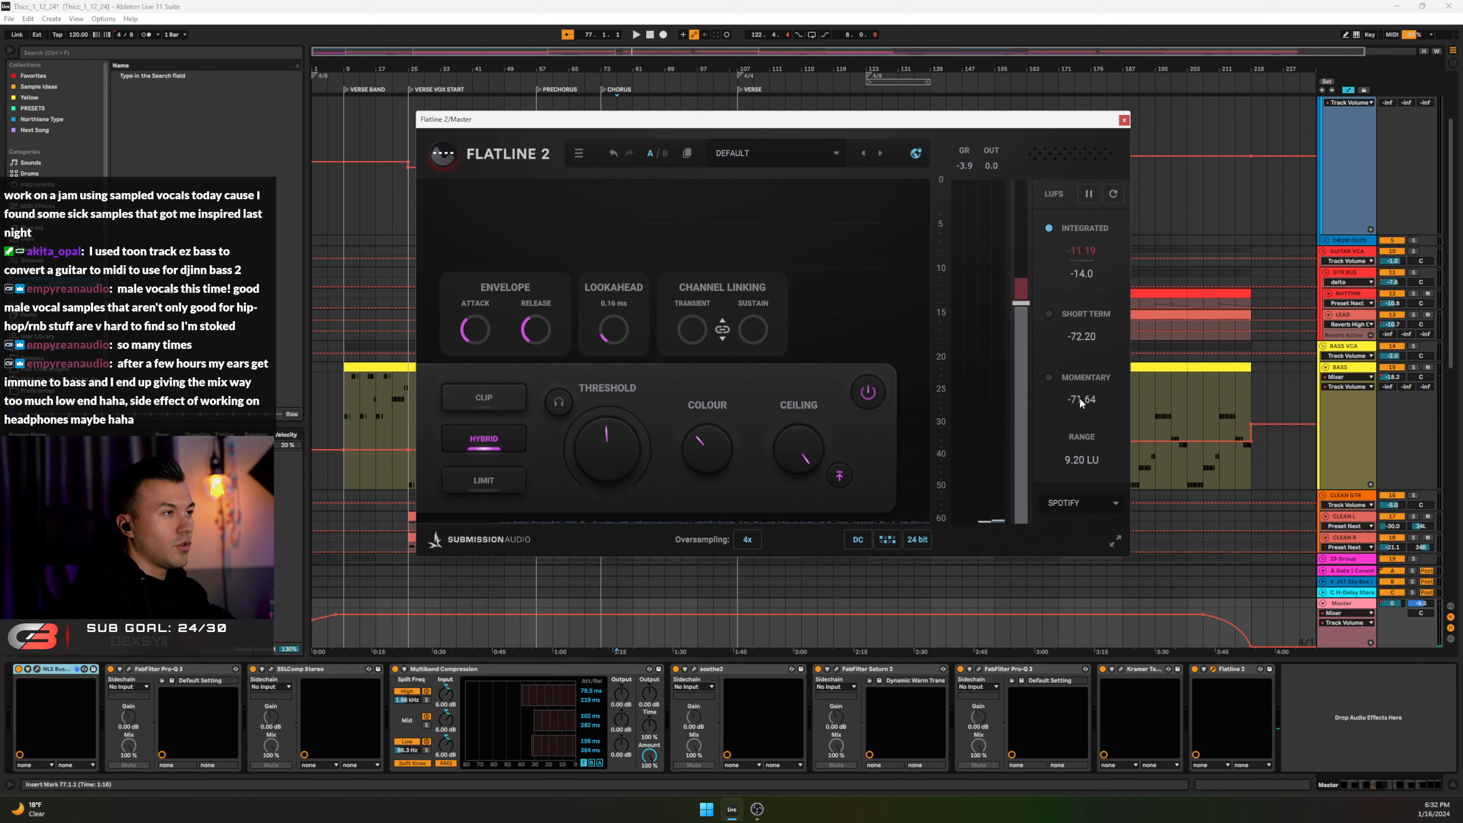
Step: Set Flatline 2's loudness target to CD, check the ceiling value and close the plugin
{"action": "left_click", "coordinate": [1077, 503]}
{"action": "left_click", "coordinate": [1081, 563]}
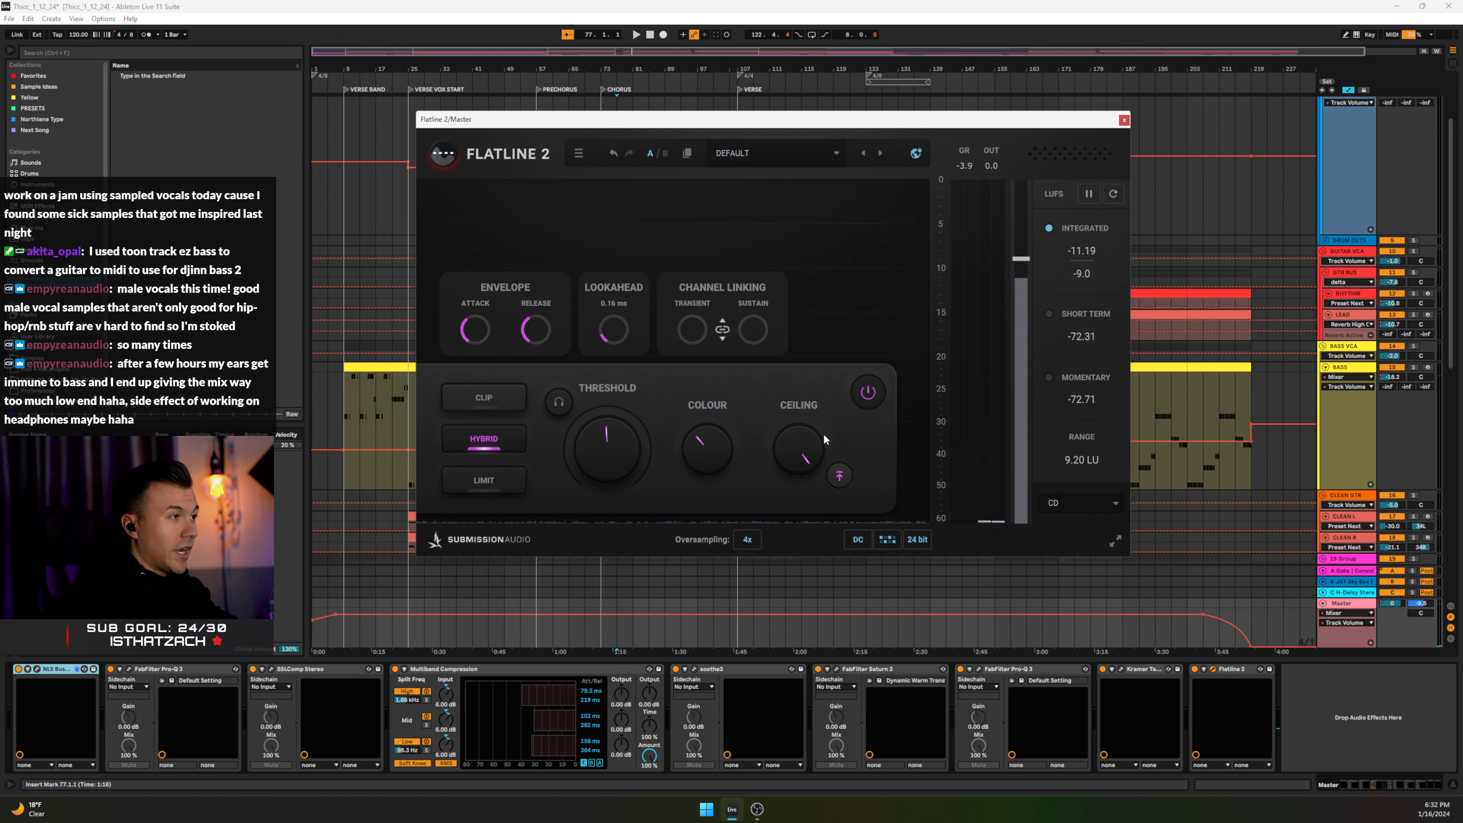
{"action": "mouse_move", "coordinate": [828, 435]}
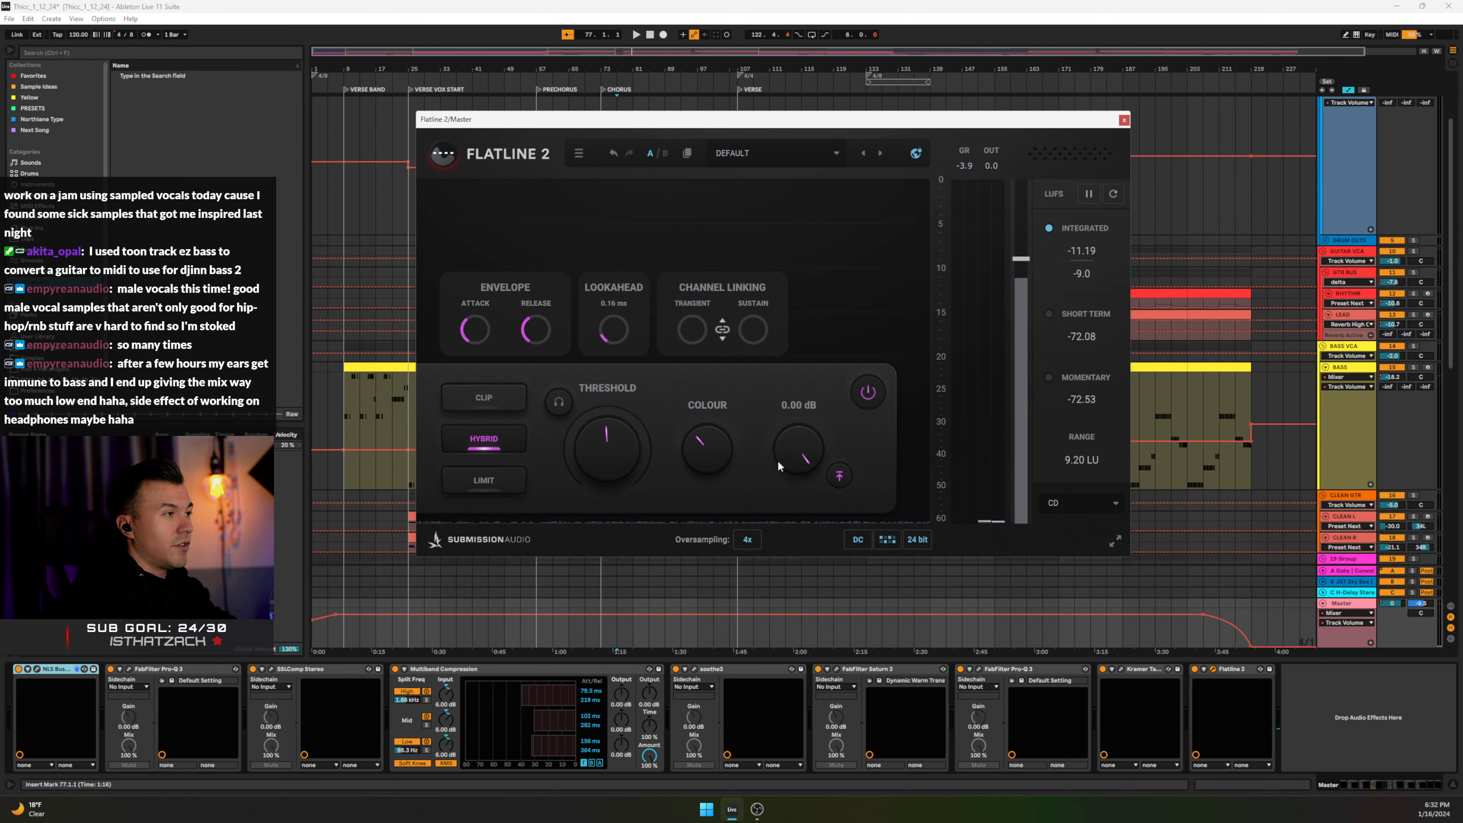
{"action": "left_click", "coordinate": [1124, 120]}
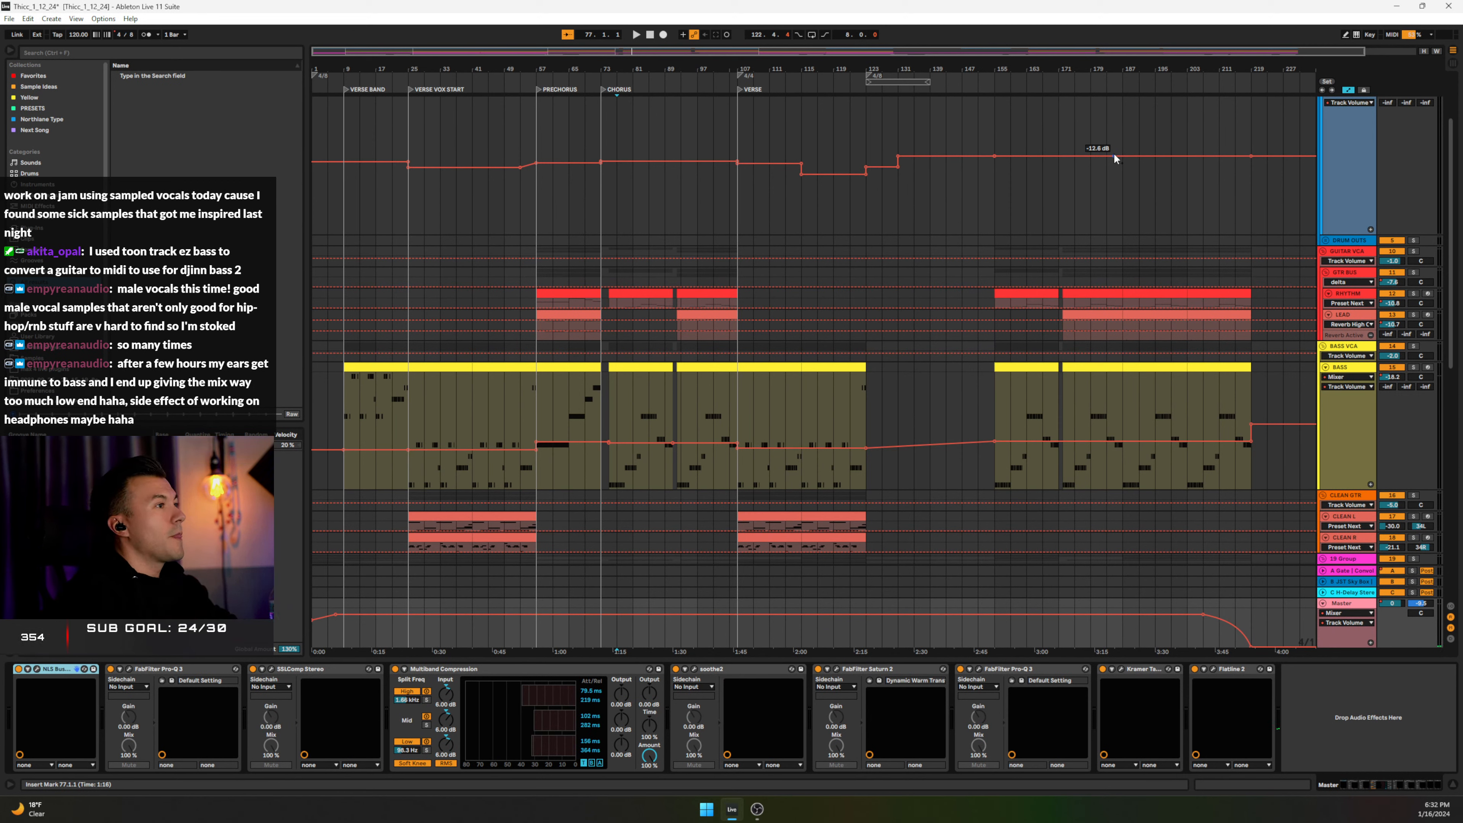
Step: Fit all tracks into the arrangement's height with the device view and automation lanes hidden
{"action": "scroll", "coordinate": [1342, 407], "scroll_direction": "down", "scroll_amount": 10}
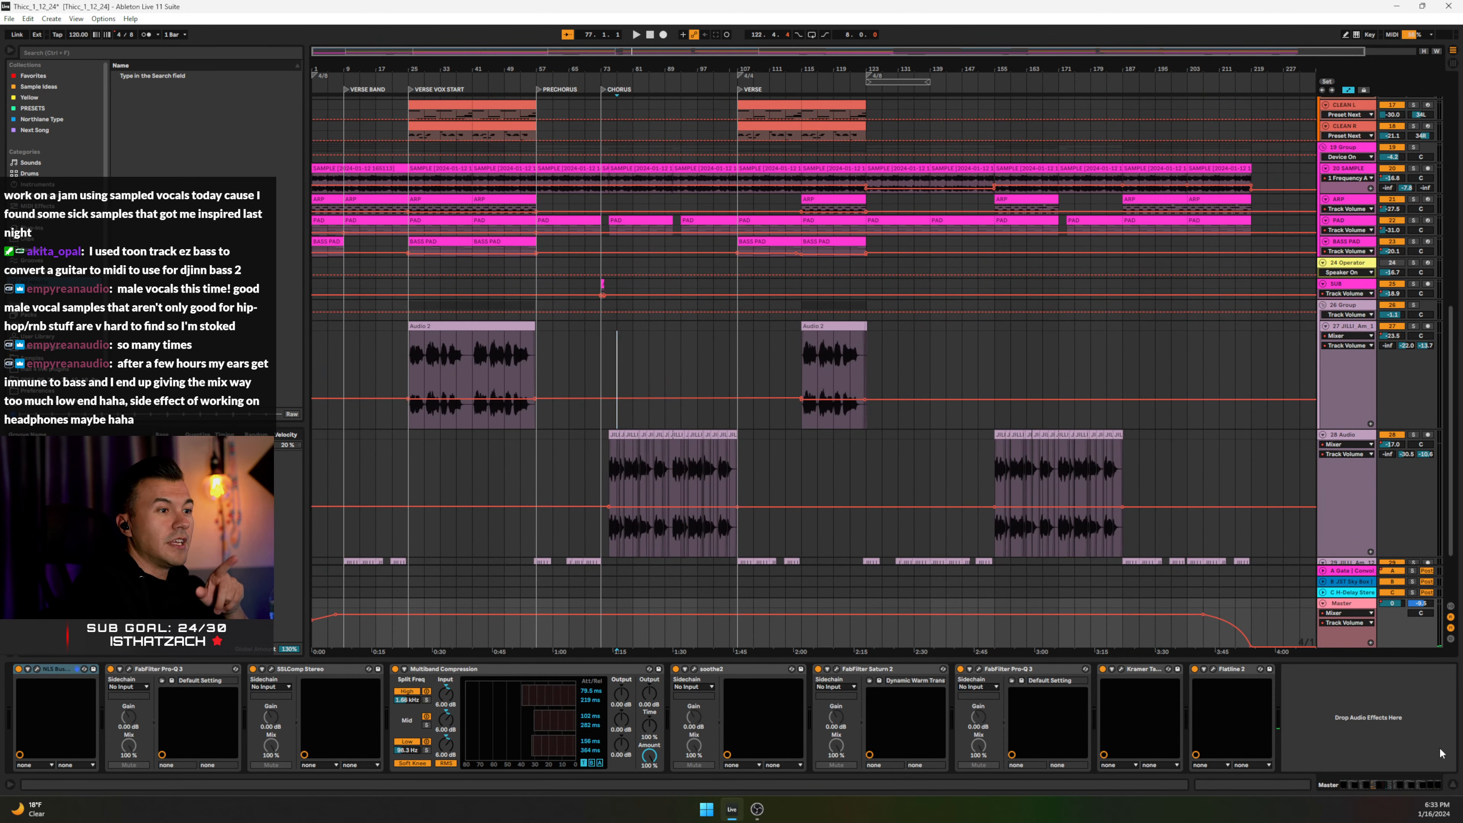
{"action": "left_click", "coordinate": [1451, 791]}
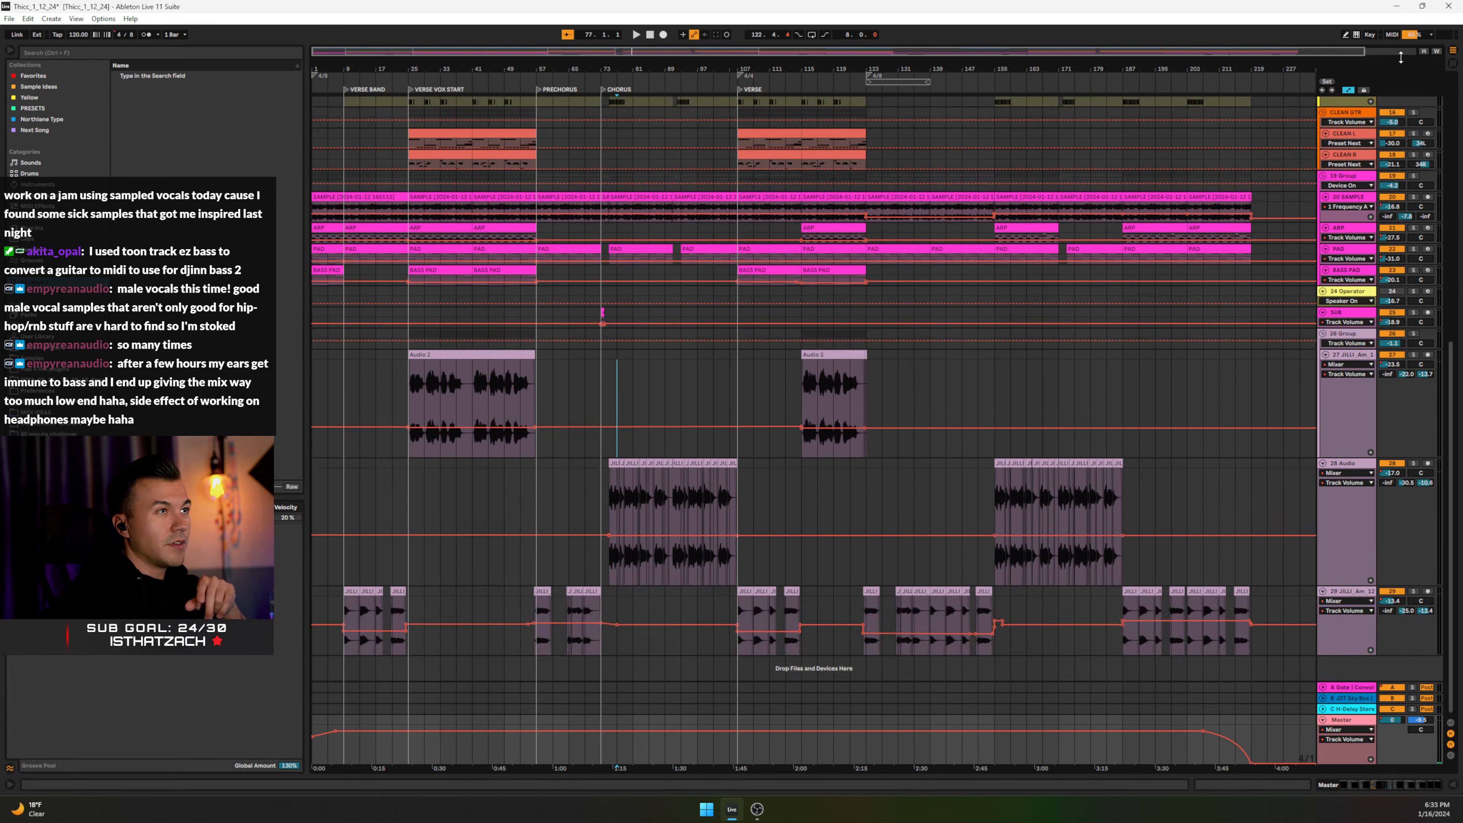
{"action": "key", "text": "h"}
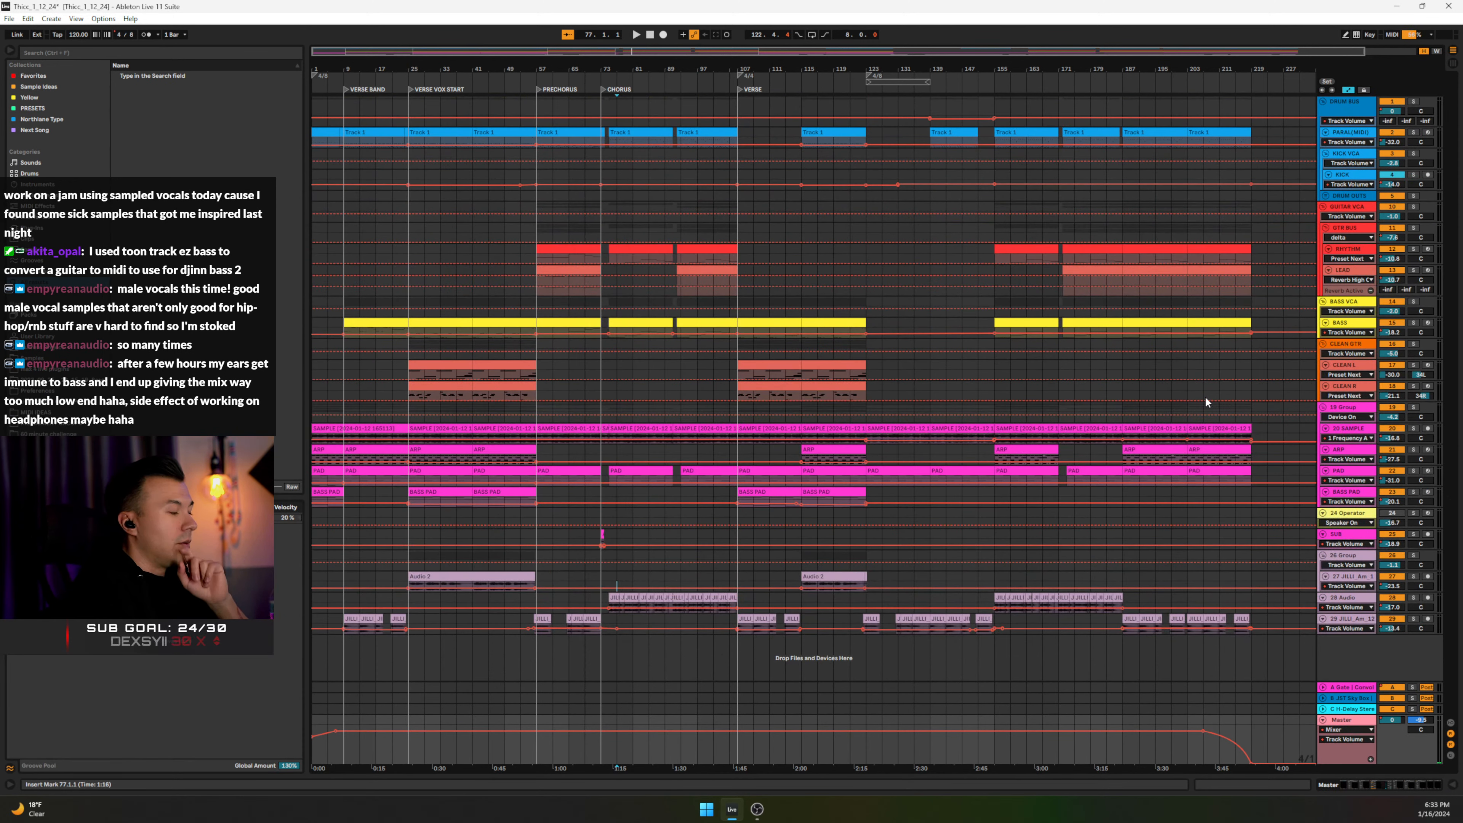
{"action": "key", "text": "a"}
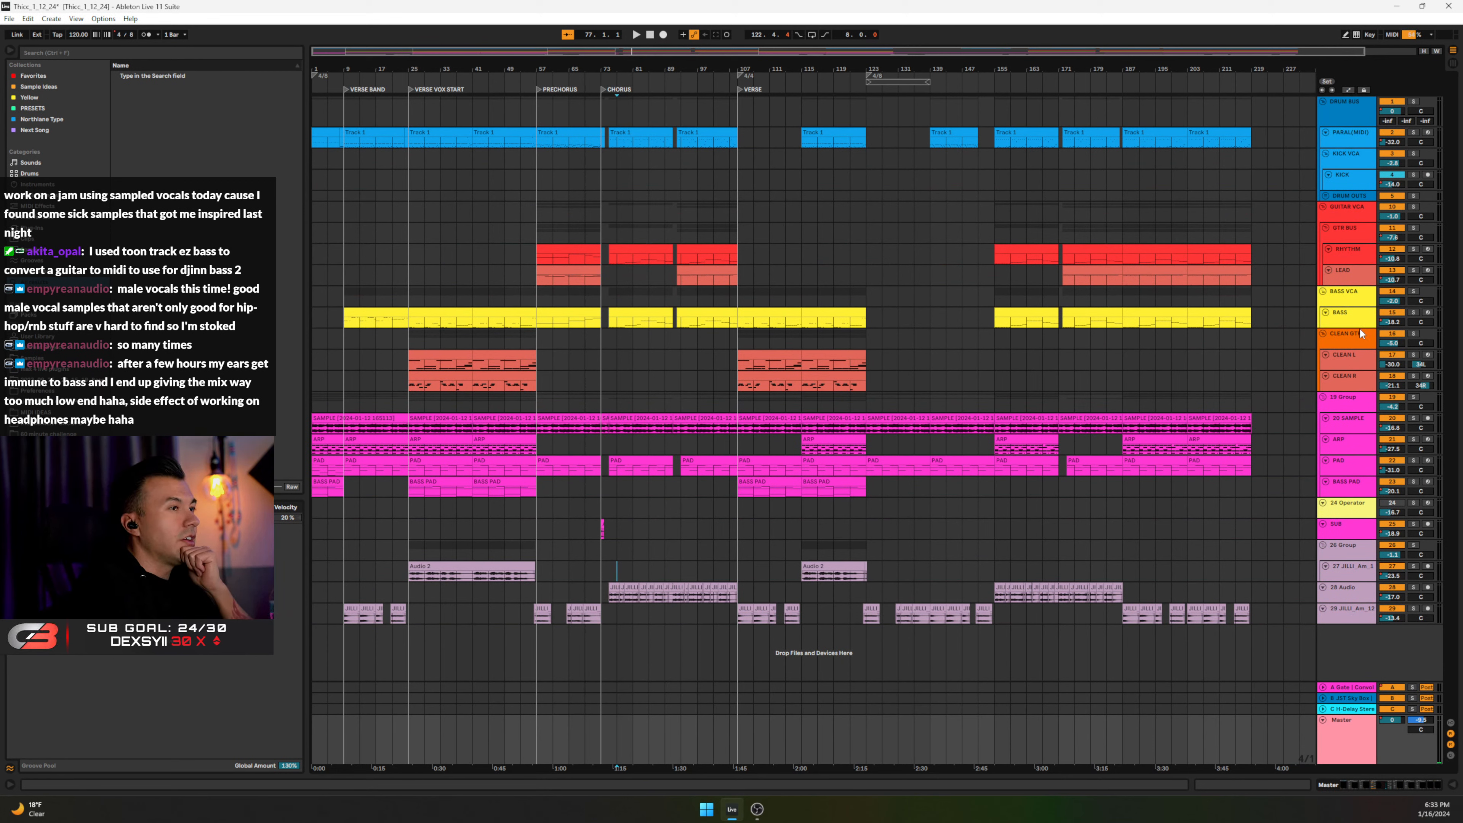
Step: Show the RHYTHM guitar track's device chain and inspect its Phantom Center settings, closing the plugin when done
{"action": "left_click", "coordinate": [1339, 301]}
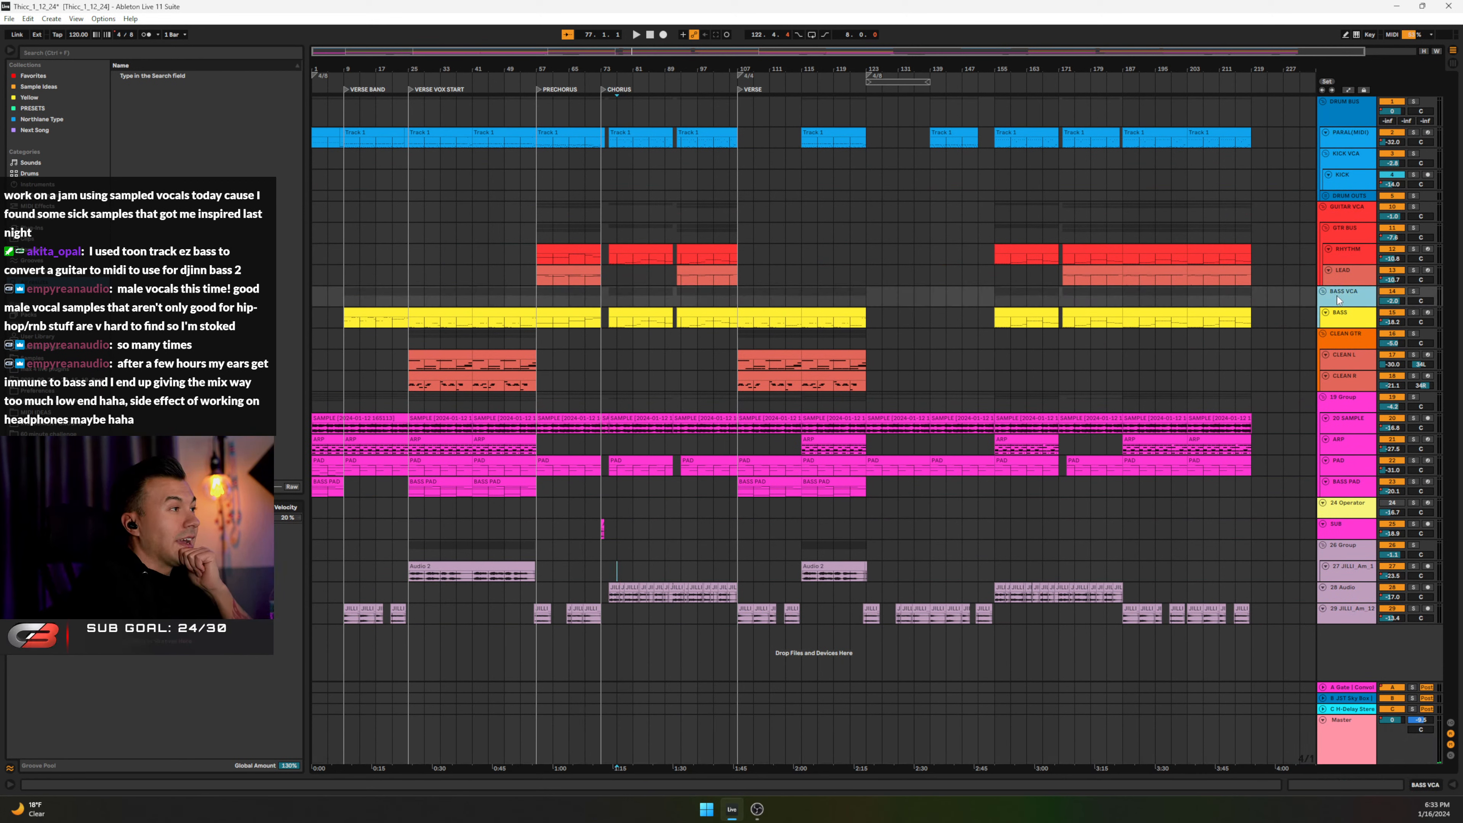
{"action": "double_click", "coordinate": [1339, 212]}
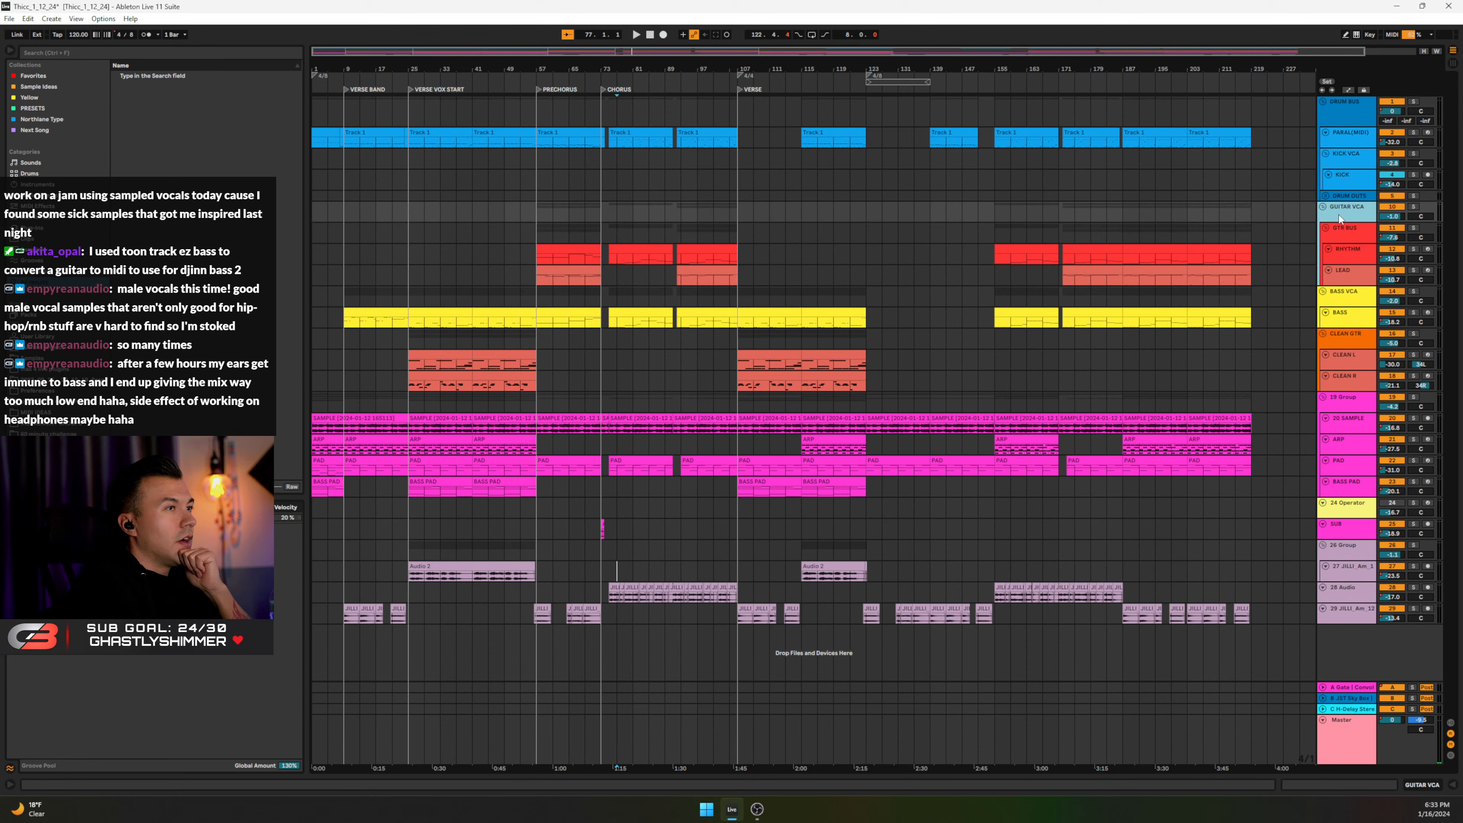
{"action": "left_click", "coordinate": [1348, 252]}
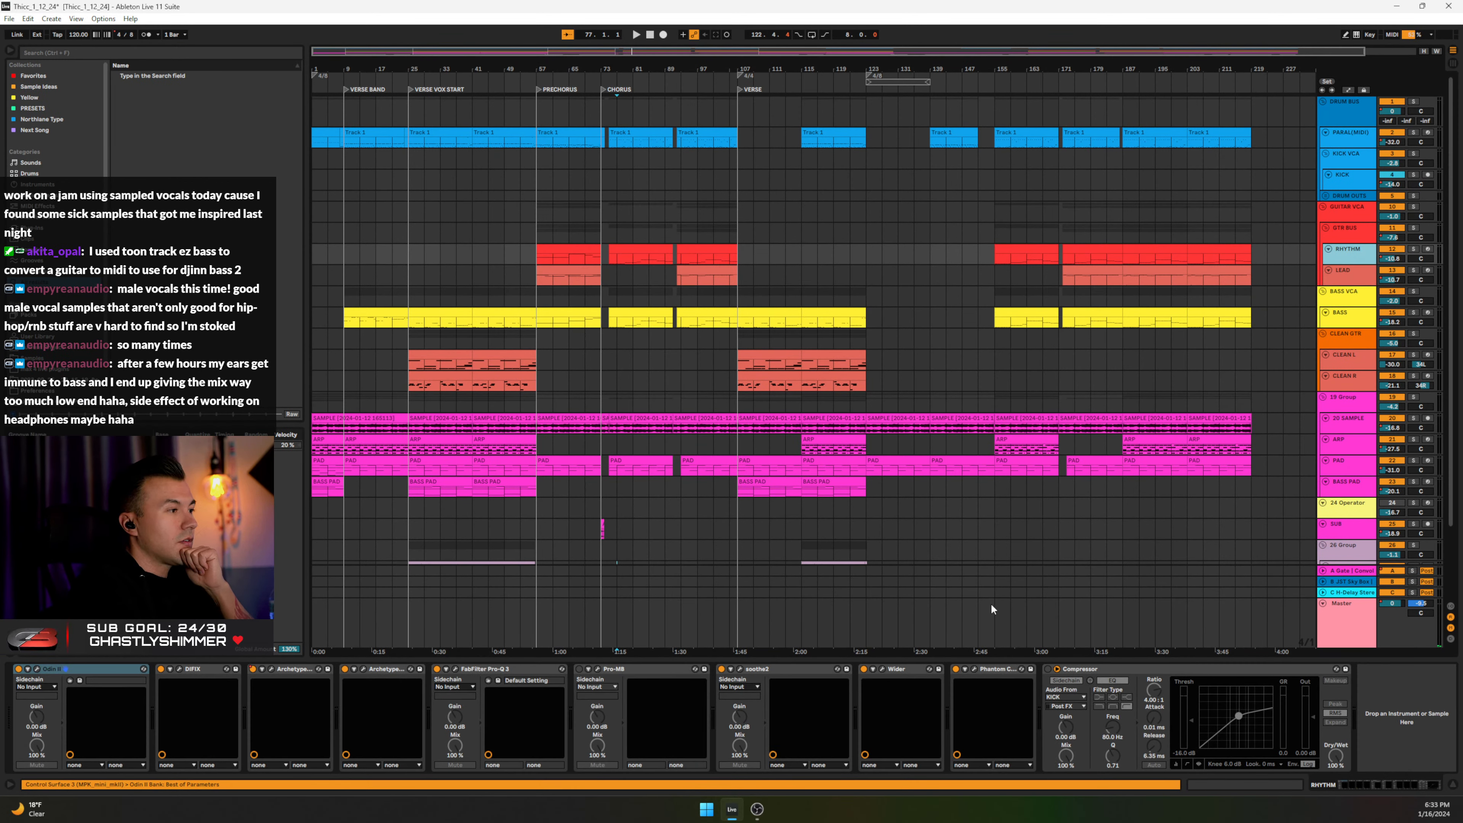
{"action": "left_click", "coordinate": [975, 669]}
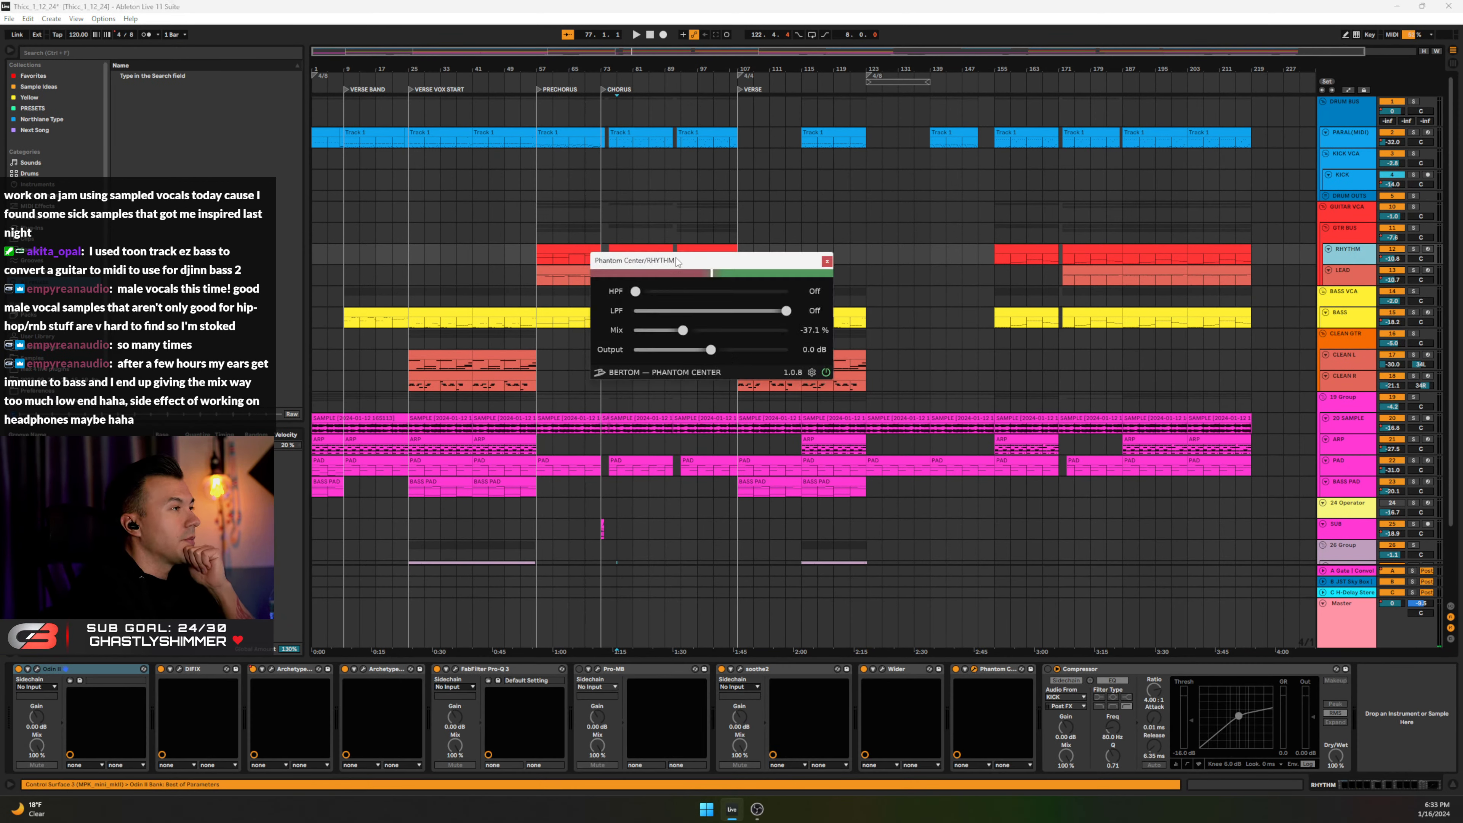
{"action": "left_click_drag", "start_coordinate": [677, 262], "coordinate": [821, 247]}
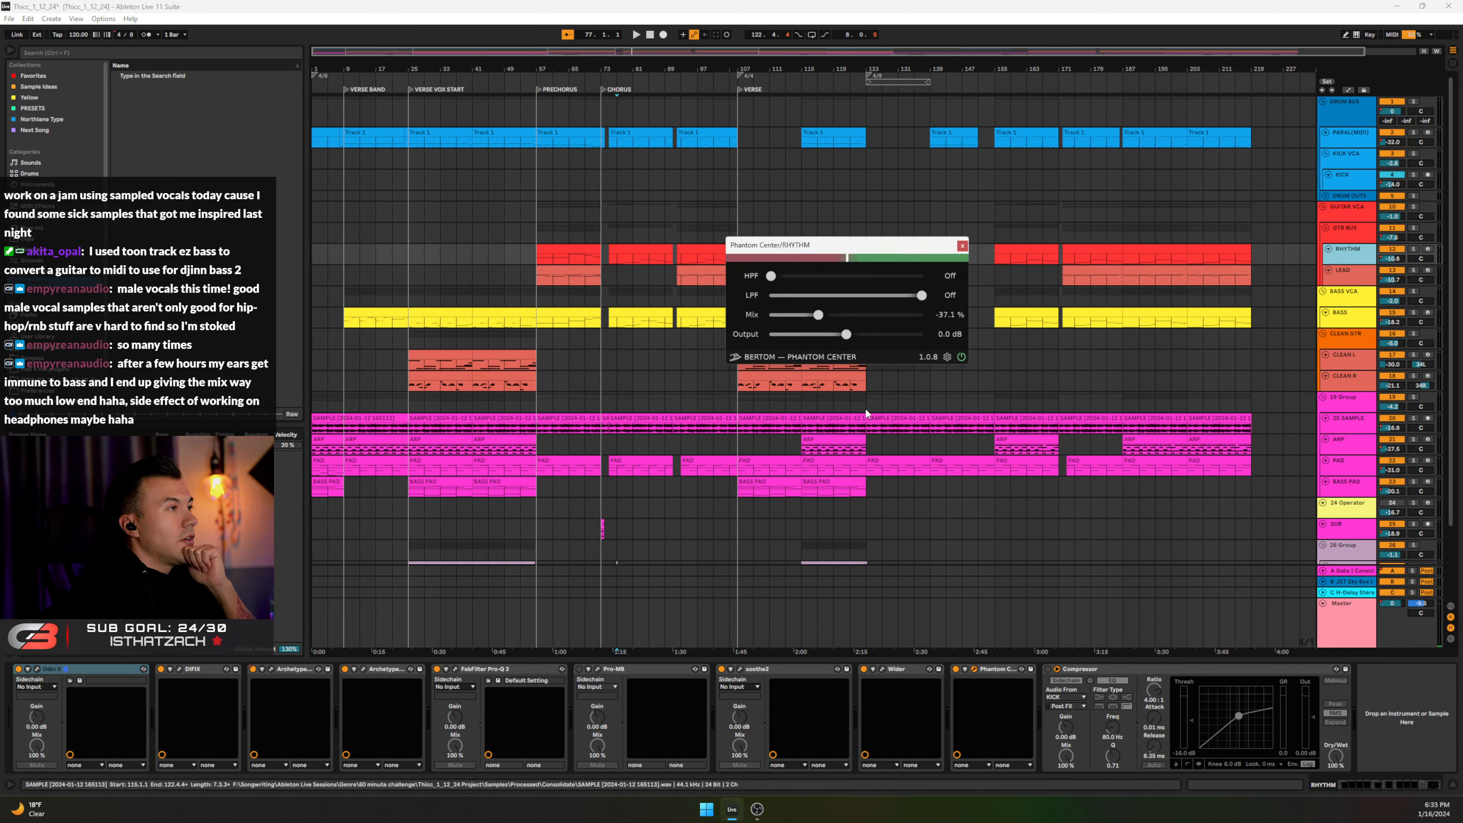
{"action": "left_click", "coordinate": [962, 248]}
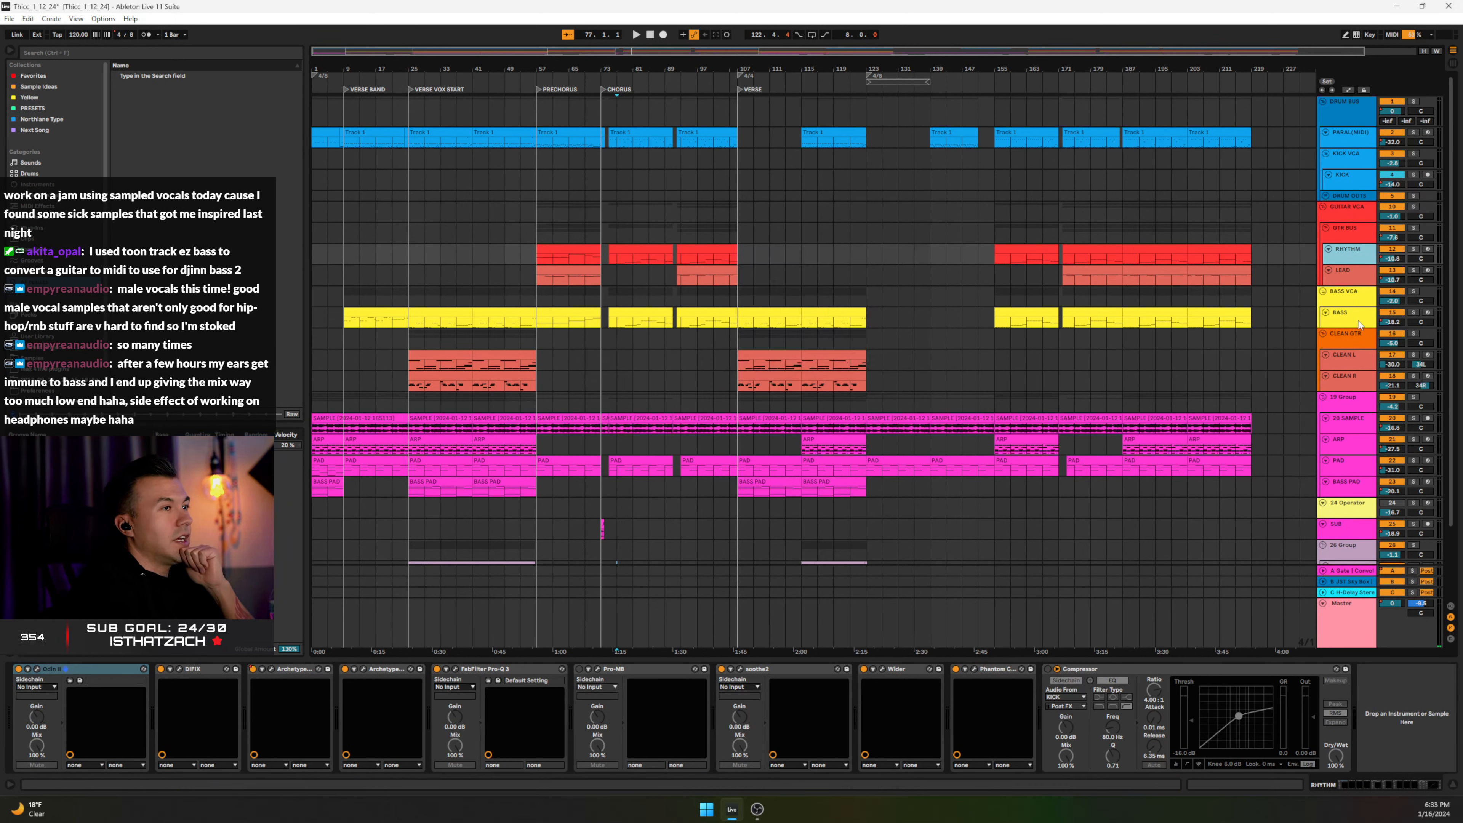
Step: Review the device chains of the BASS VCA, BASS, CLEAN L and CLEAN GTR tracks
{"action": "left_click", "coordinate": [1351, 299]}
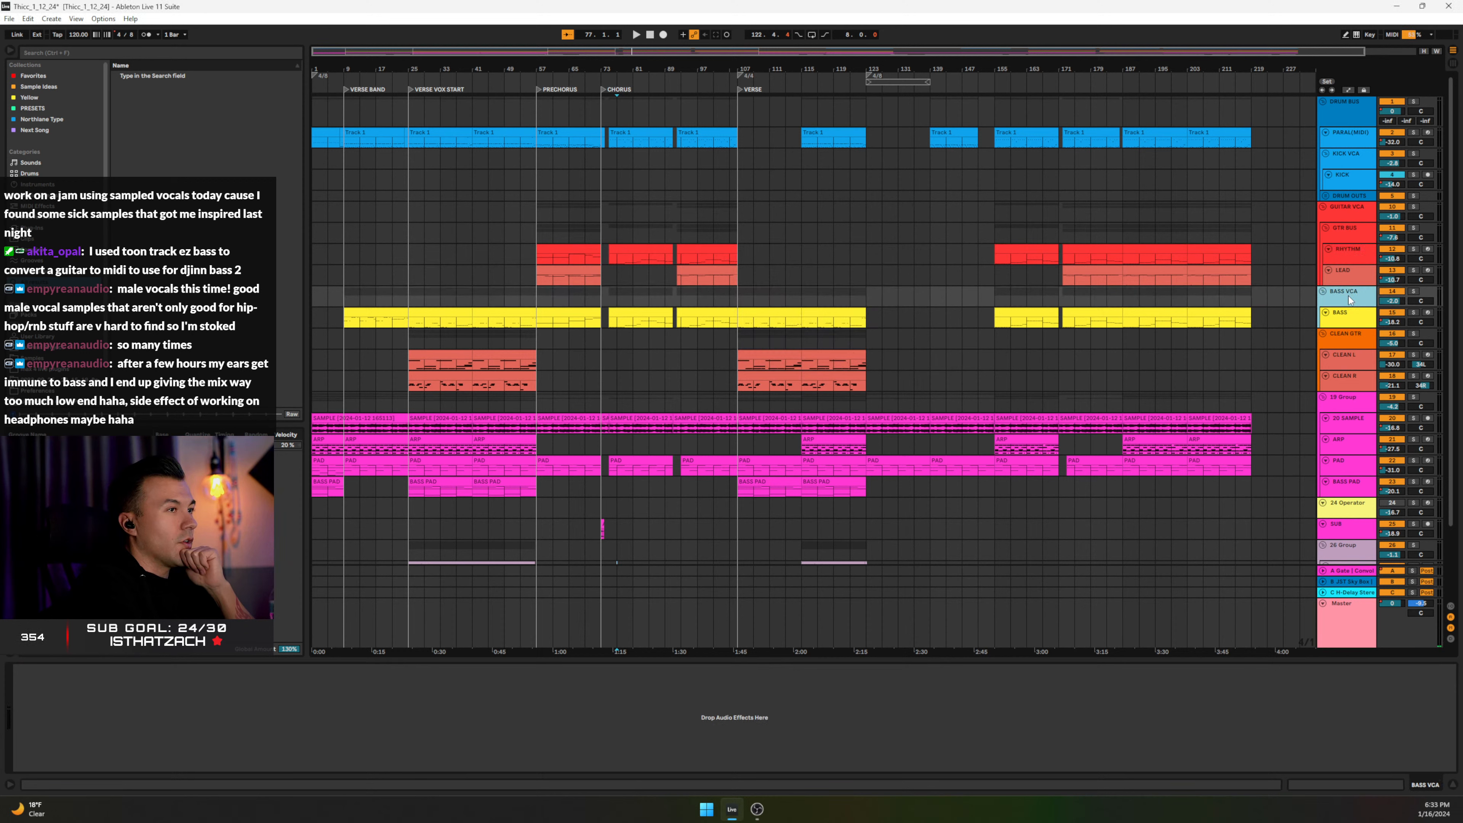
{"action": "left_click", "coordinate": [1348, 321]}
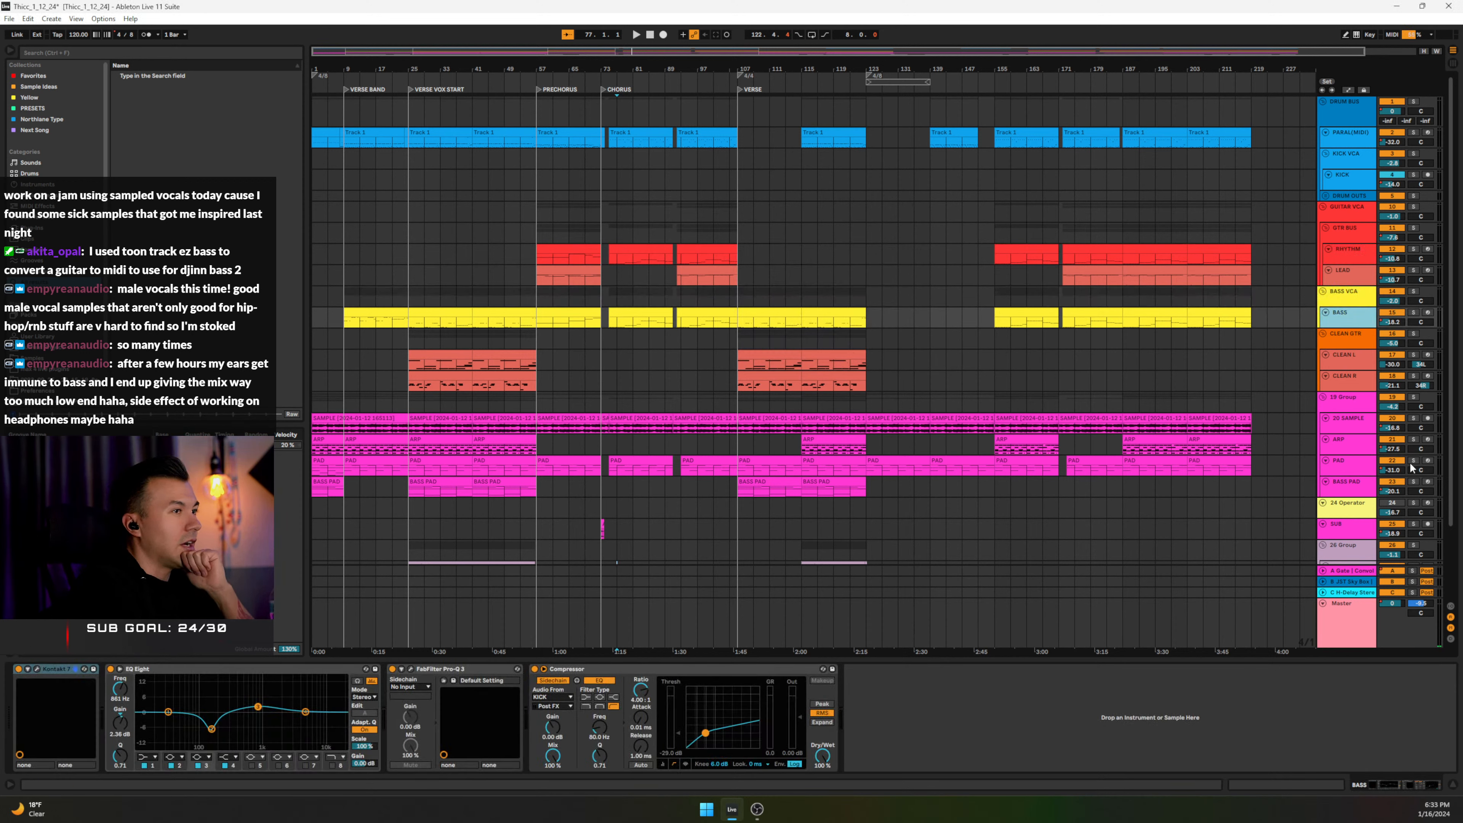
{"action": "left_click", "coordinate": [1327, 342]}
{"action": "left_click", "coordinate": [1362, 358]}
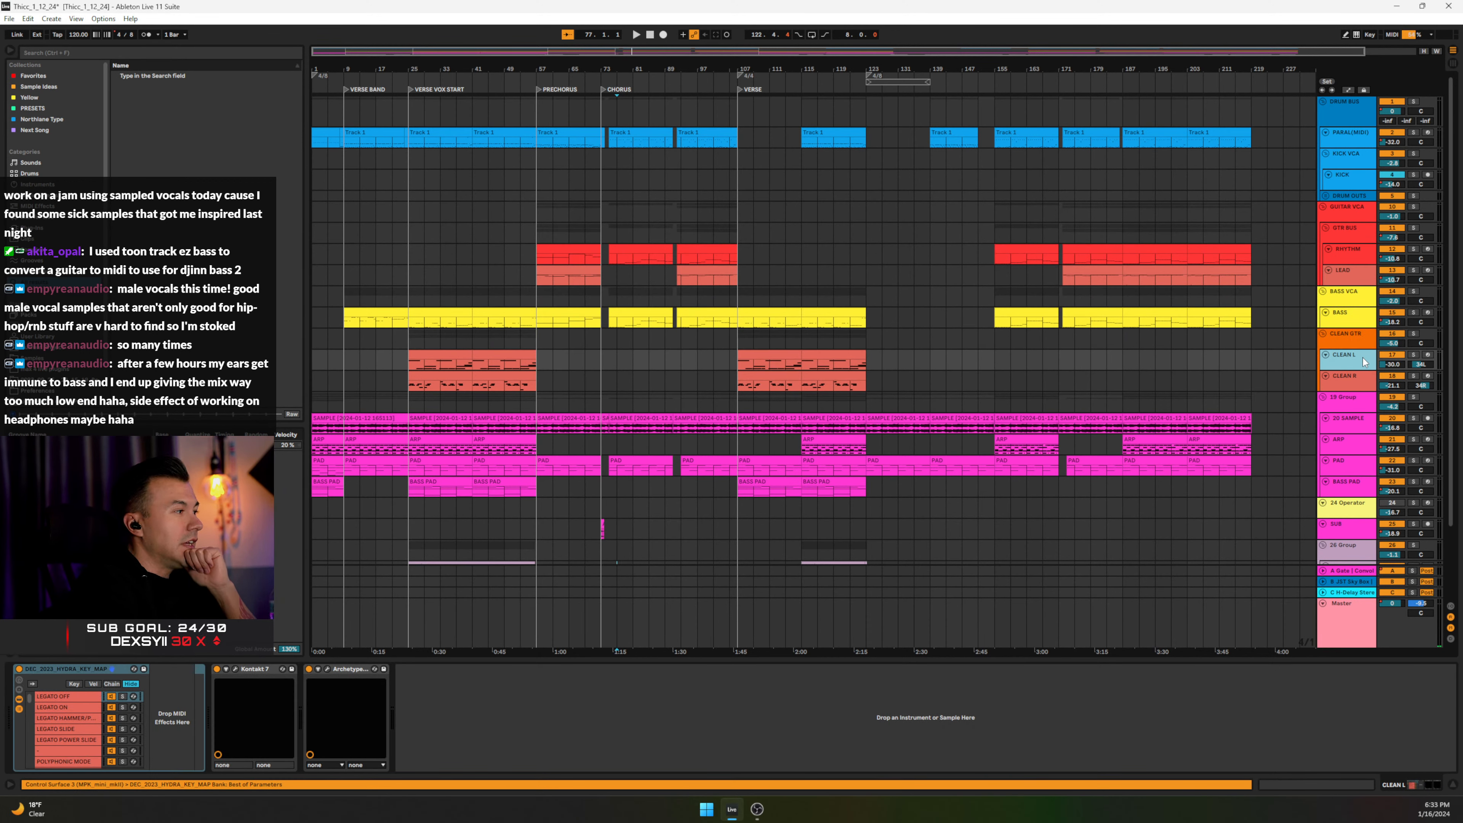
{"action": "left_click", "coordinate": [1358, 336]}
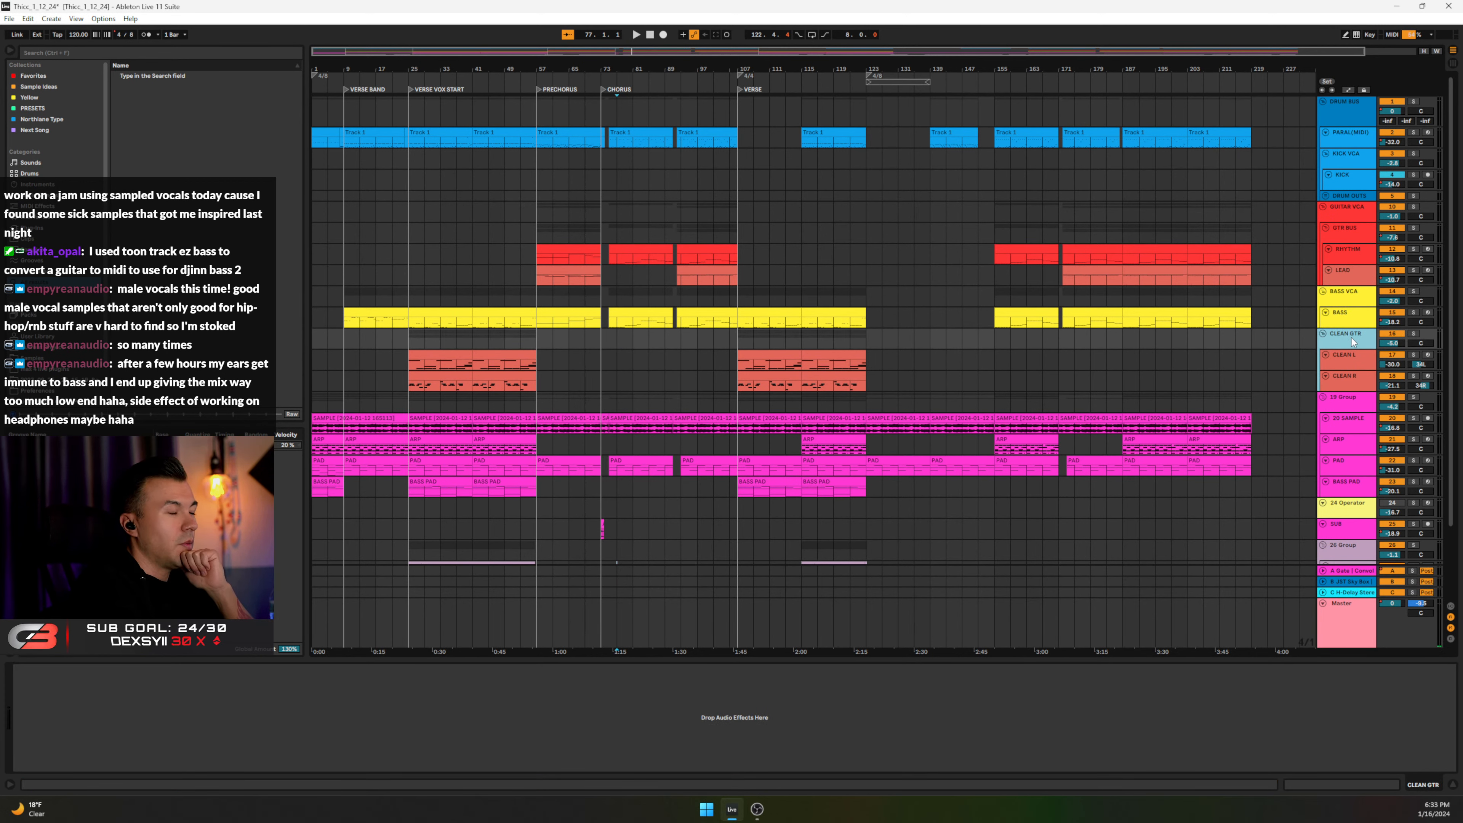
Step: Place the insert marker at VERSE VOX START and enlarge the 20-SAMPLE track with its automation shown
{"action": "scroll", "coordinate": [1351, 344], "scroll_direction": "down", "scroll_amount": 2}
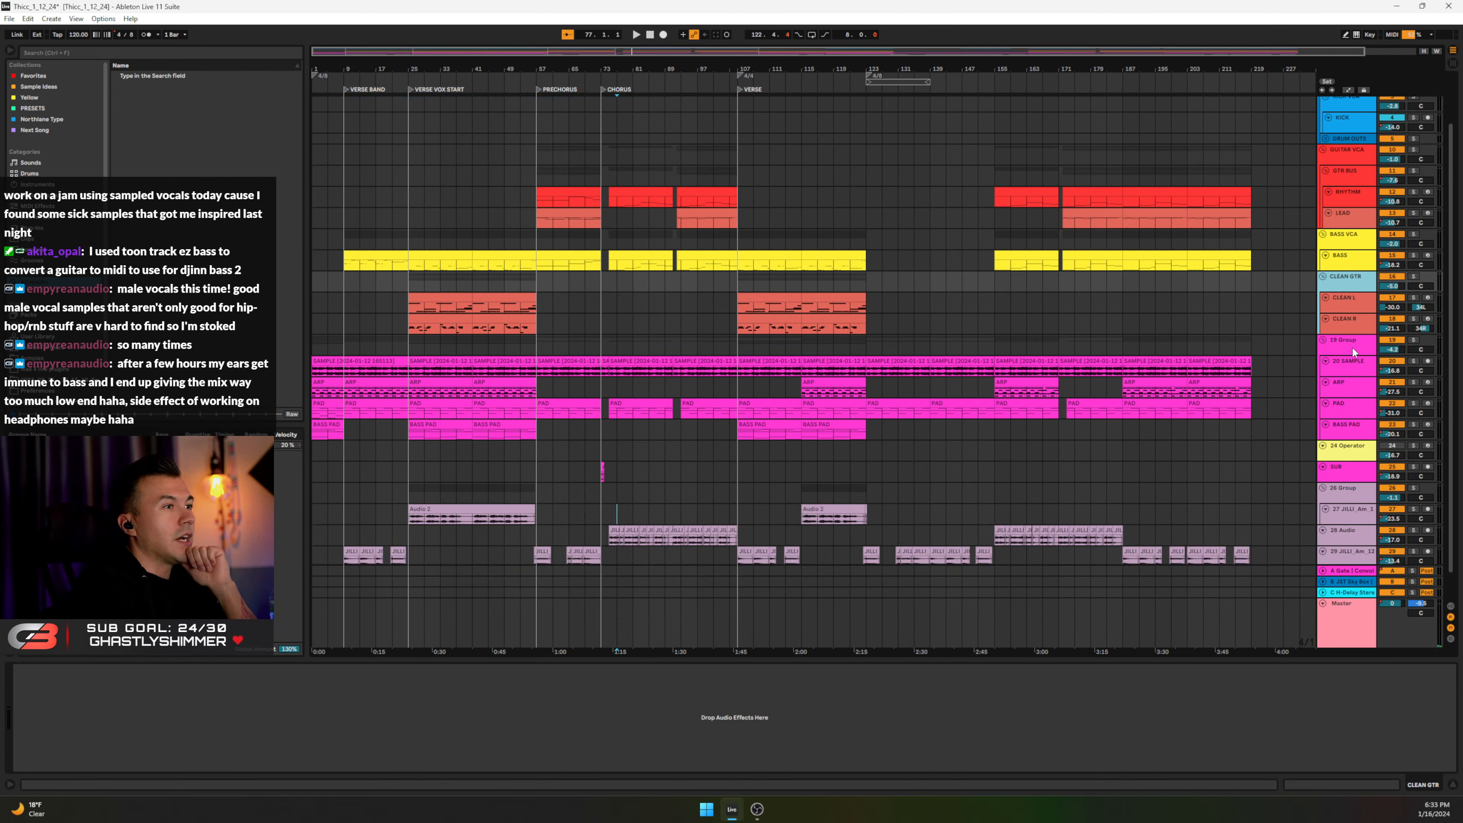
{"action": "left_click", "coordinate": [1353, 361]}
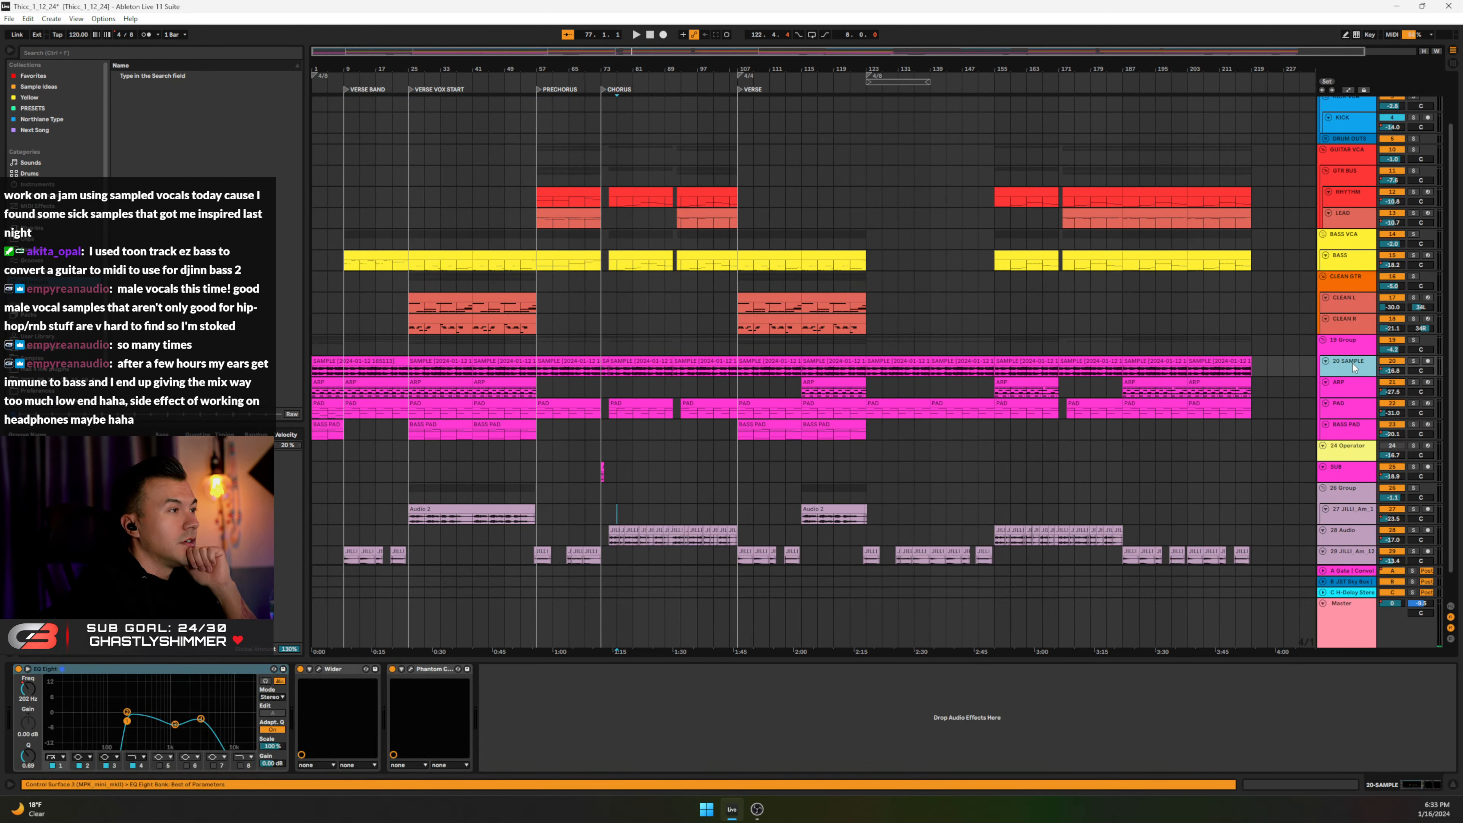
{"action": "left_click", "coordinate": [407, 372]}
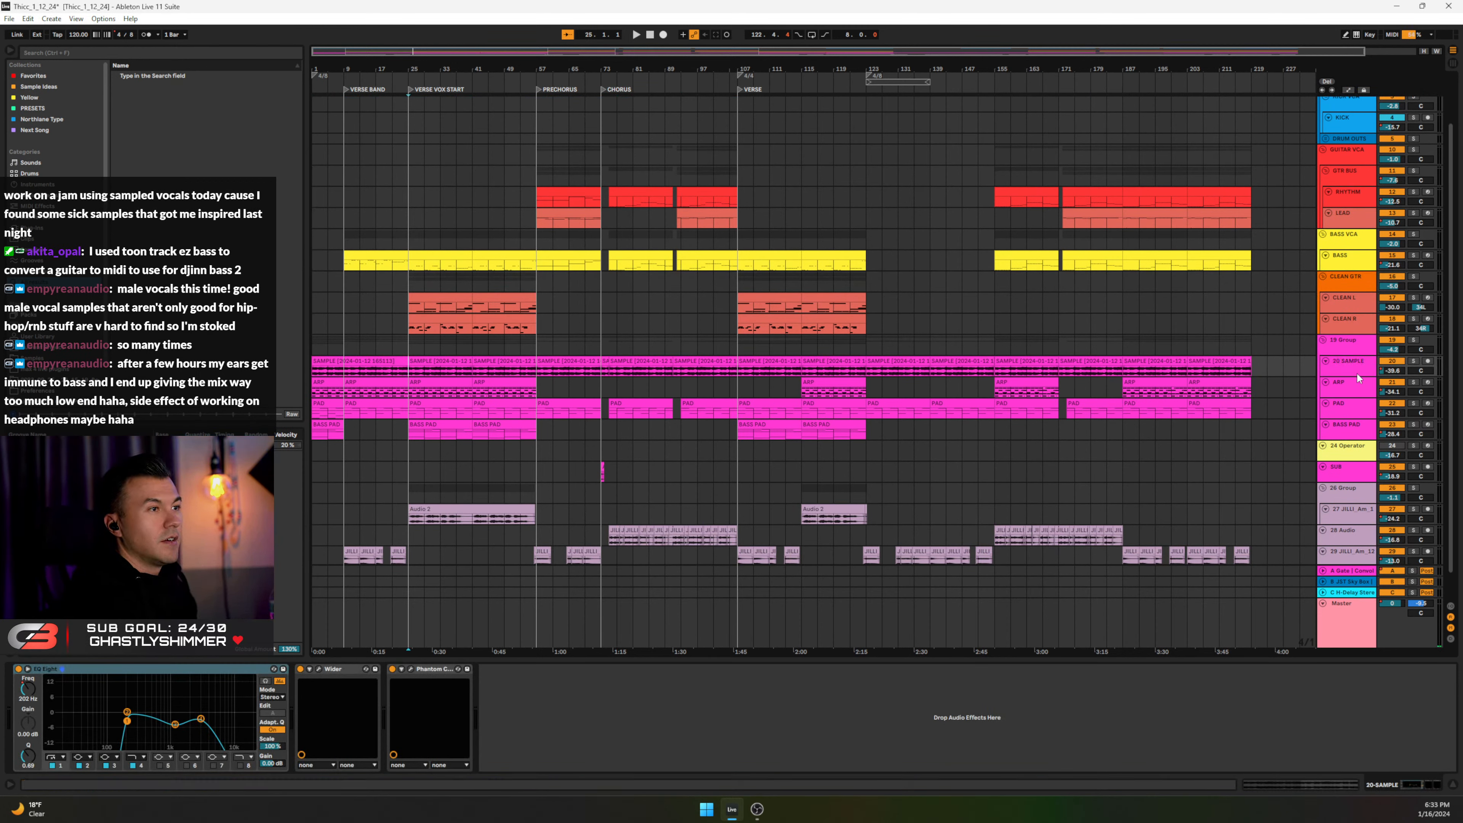
{"action": "left_click_drag", "start_coordinate": [1354, 376], "coordinate": [1353, 416]}
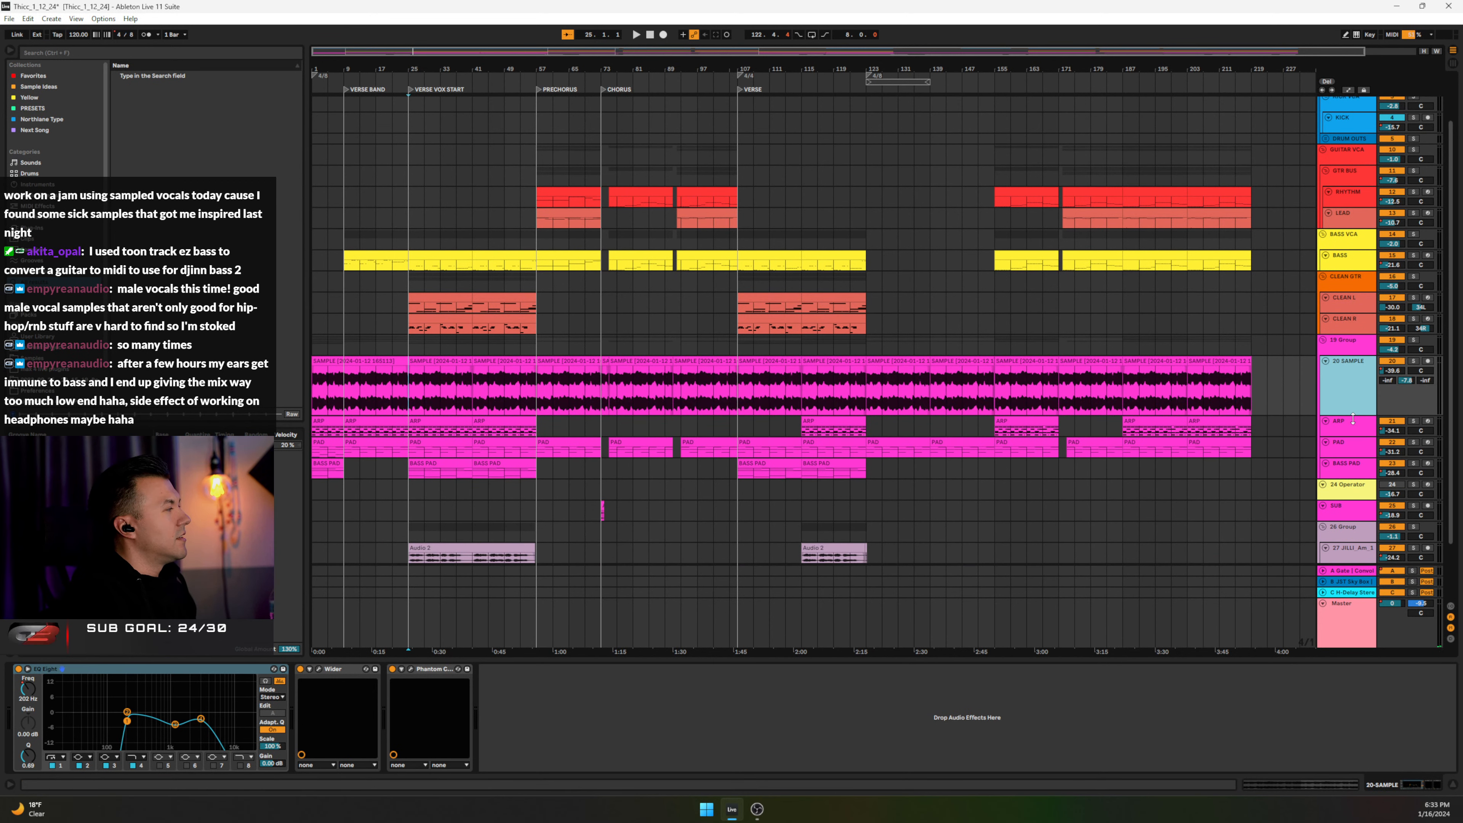
{"action": "key", "text": "a"}
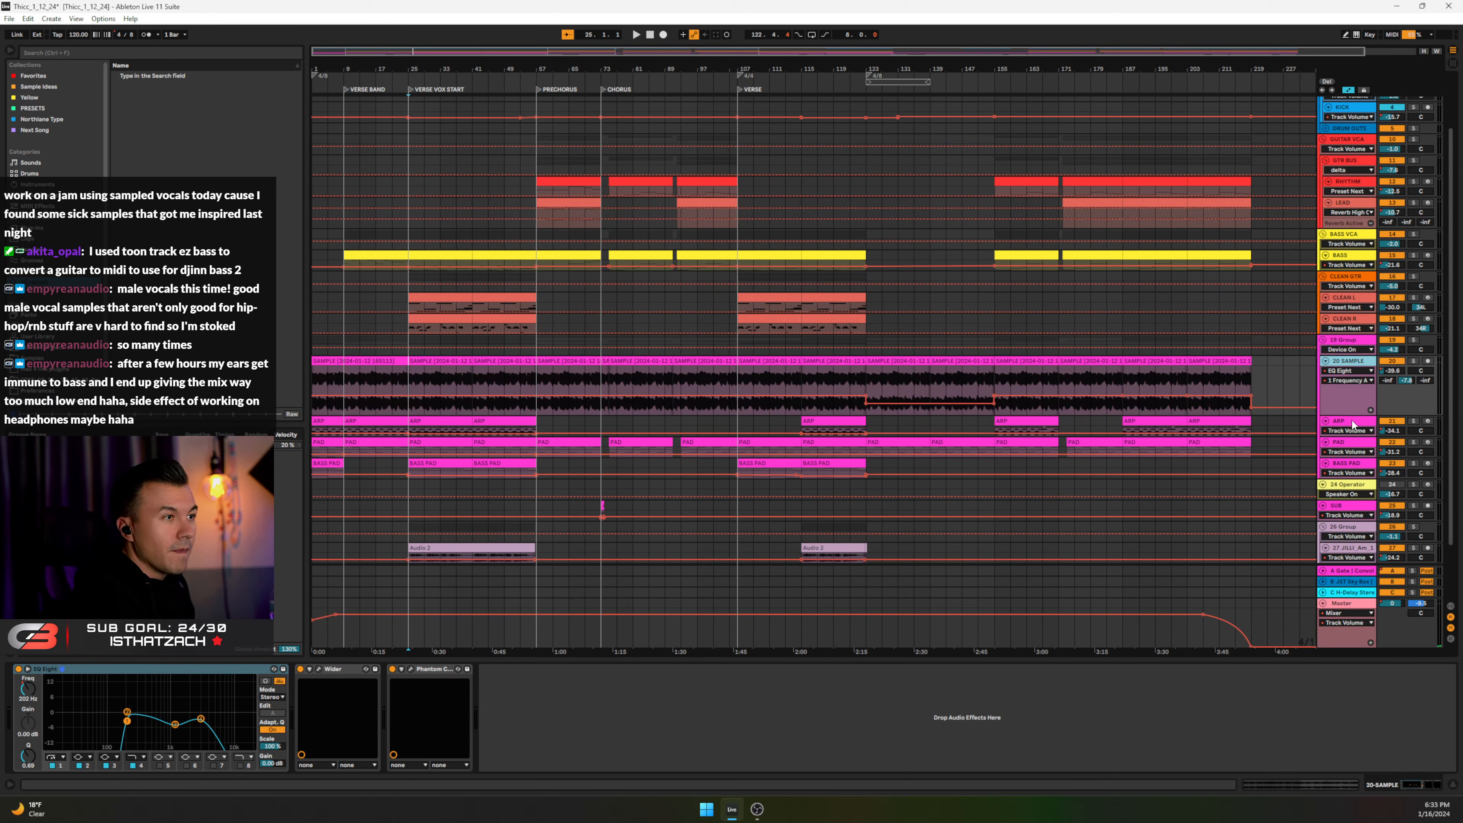
{"action": "left_click_drag", "start_coordinate": [1352, 414], "coordinate": [1352, 500]}
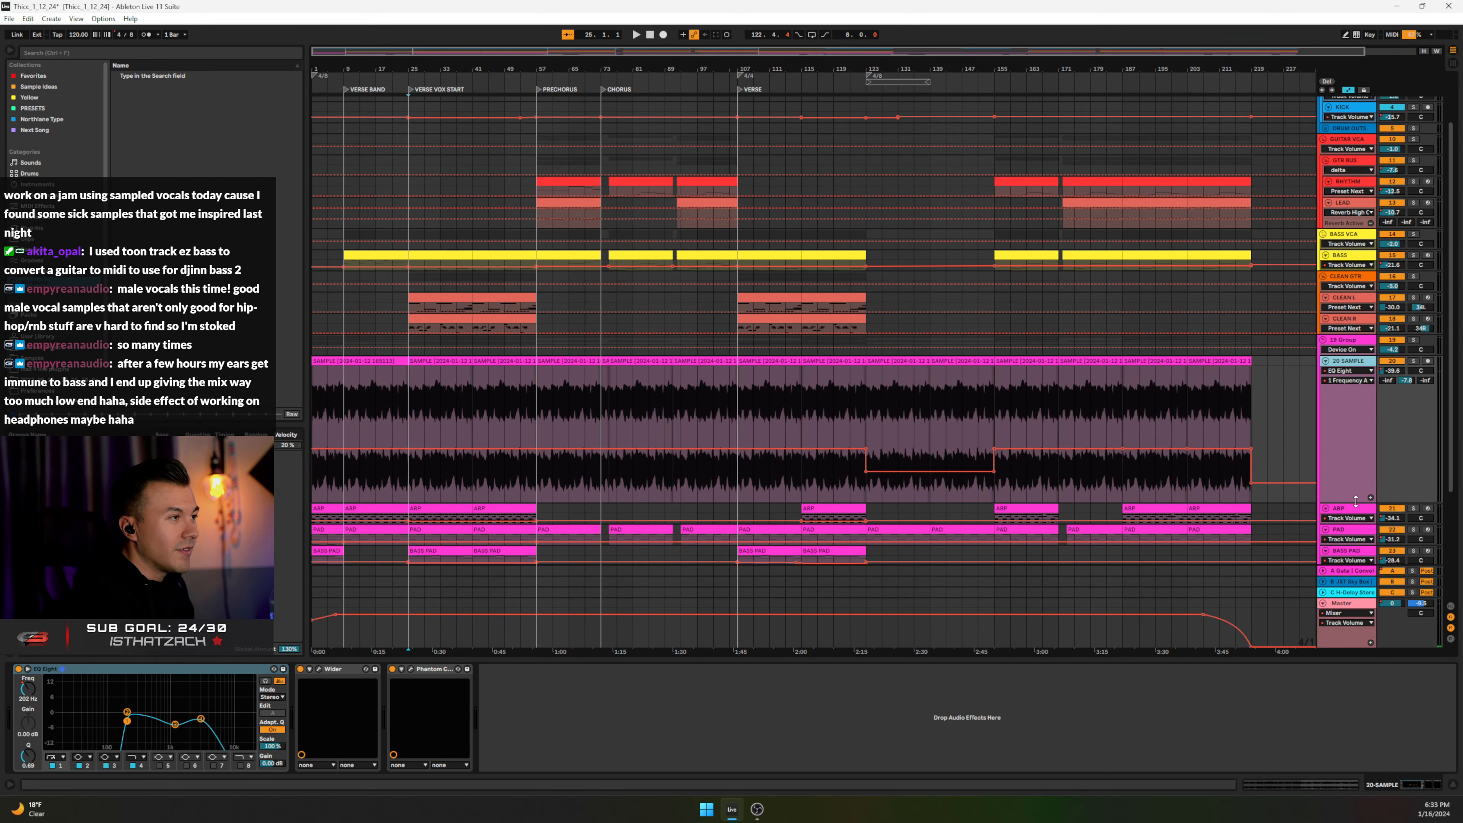
Step: Switch the 20-SAMPLE automation lane from EQ Eight to the Mixer's Track Volume and inspect its level in the verse vocal section
{"action": "left_click", "coordinate": [1339, 378]}
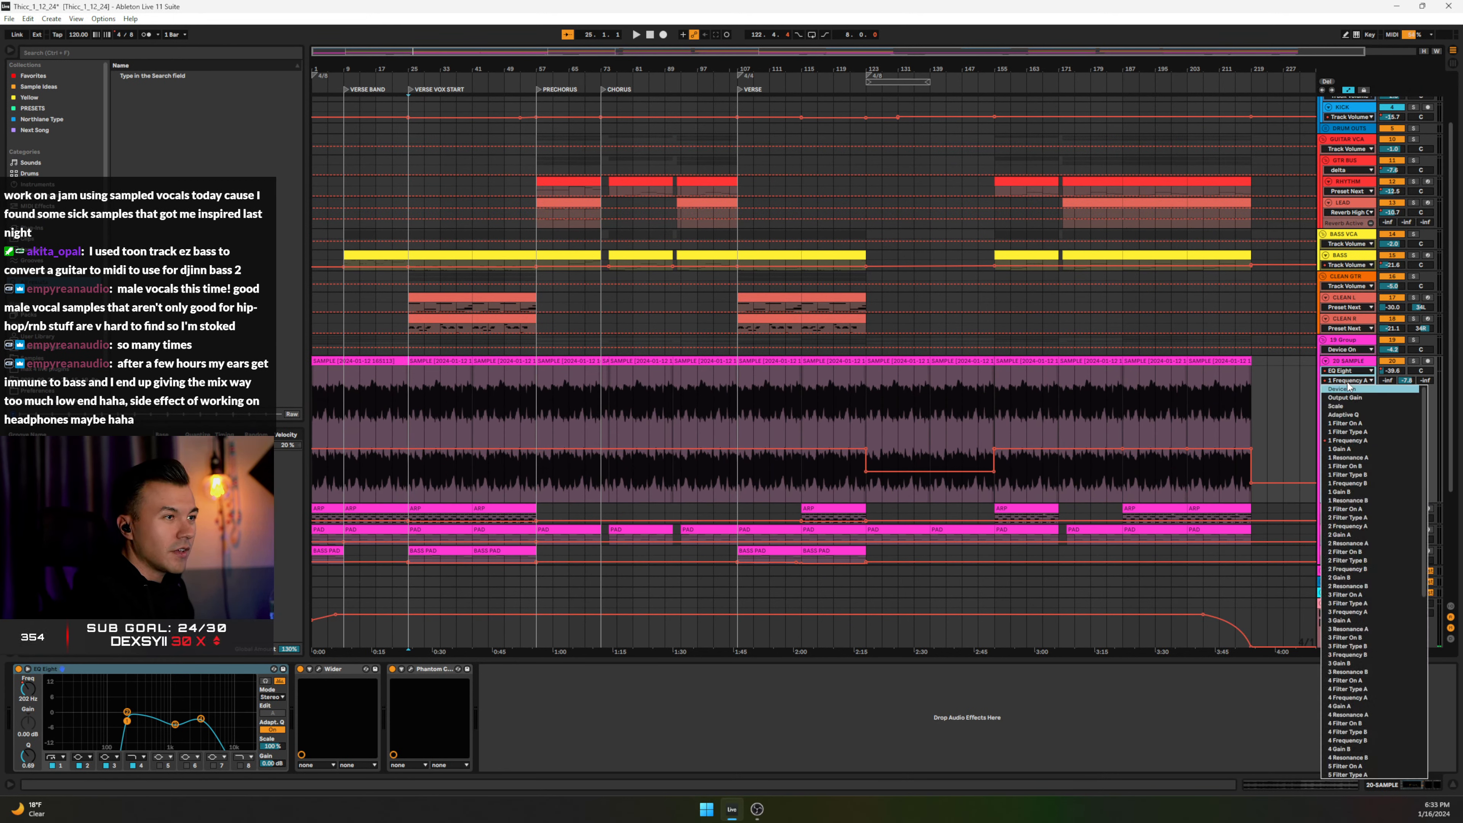
{"action": "left_click", "coordinate": [1345, 372]}
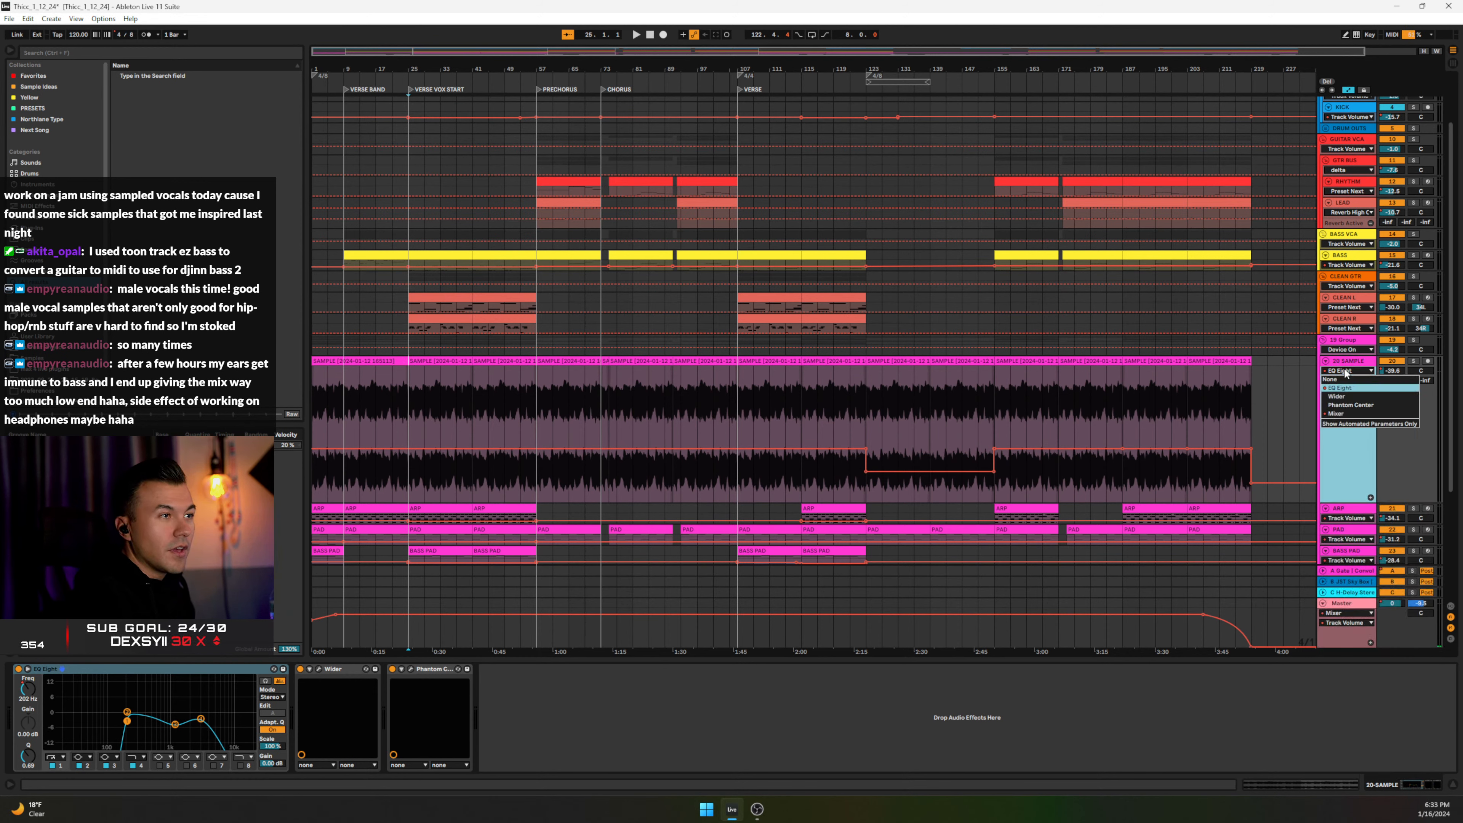
{"action": "left_click", "coordinate": [1344, 414]}
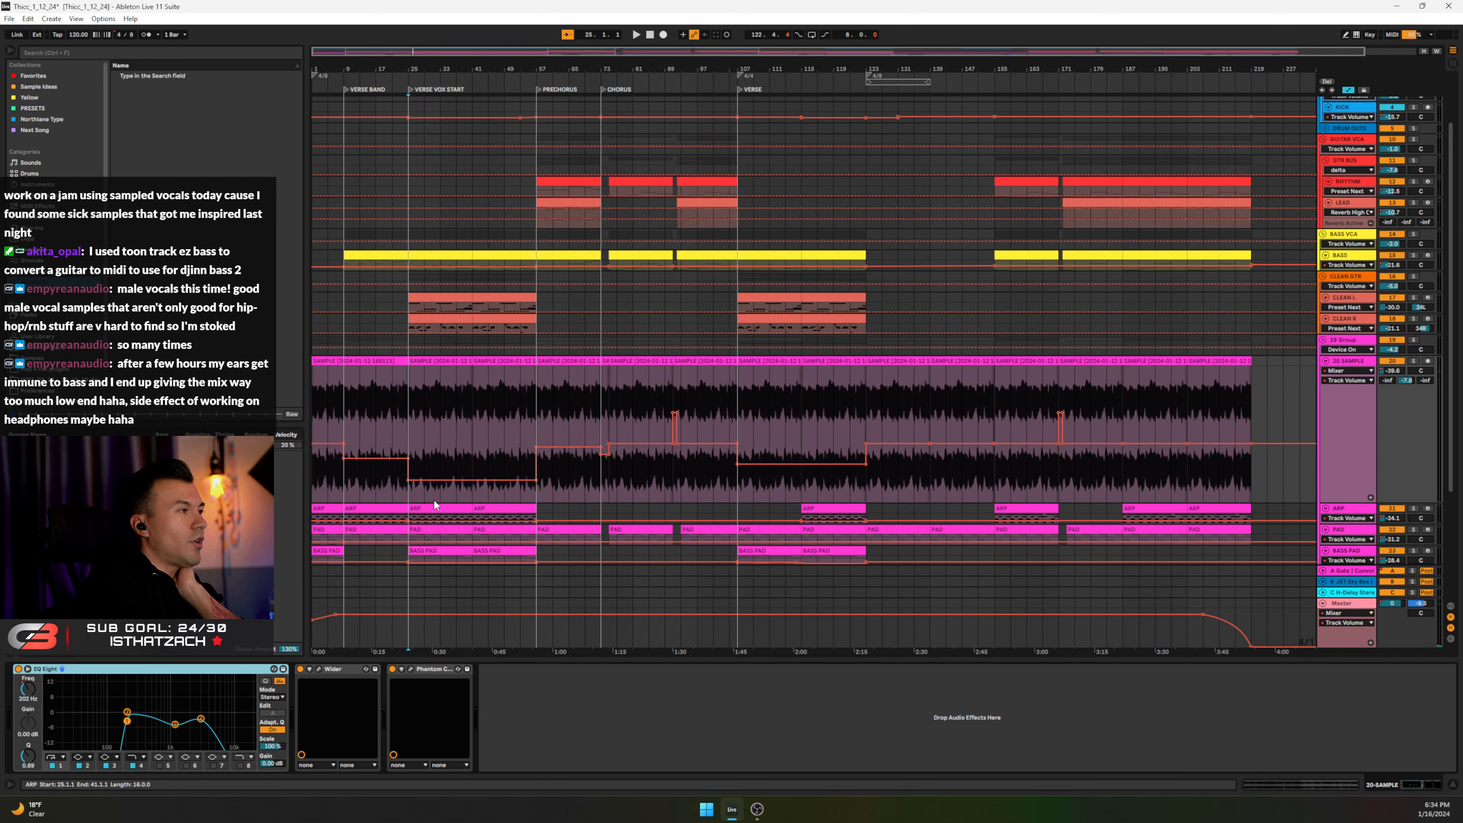
{"action": "left_click", "coordinate": [489, 482]}
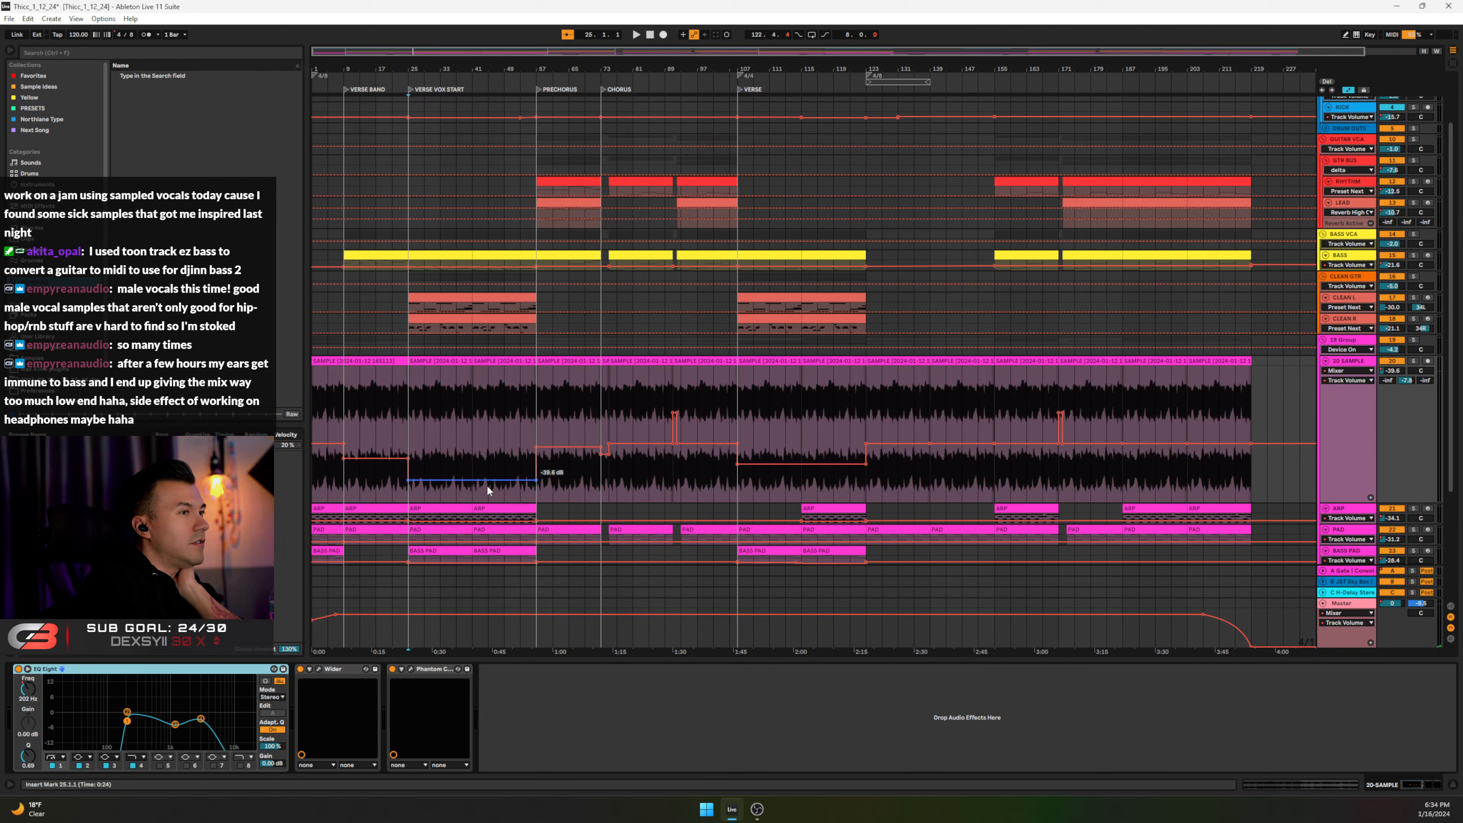
Step: Open Phantom Center on the 20-SAMPLE track, check its mix amount and close the plugin
{"action": "left_click", "coordinate": [1347, 360]}
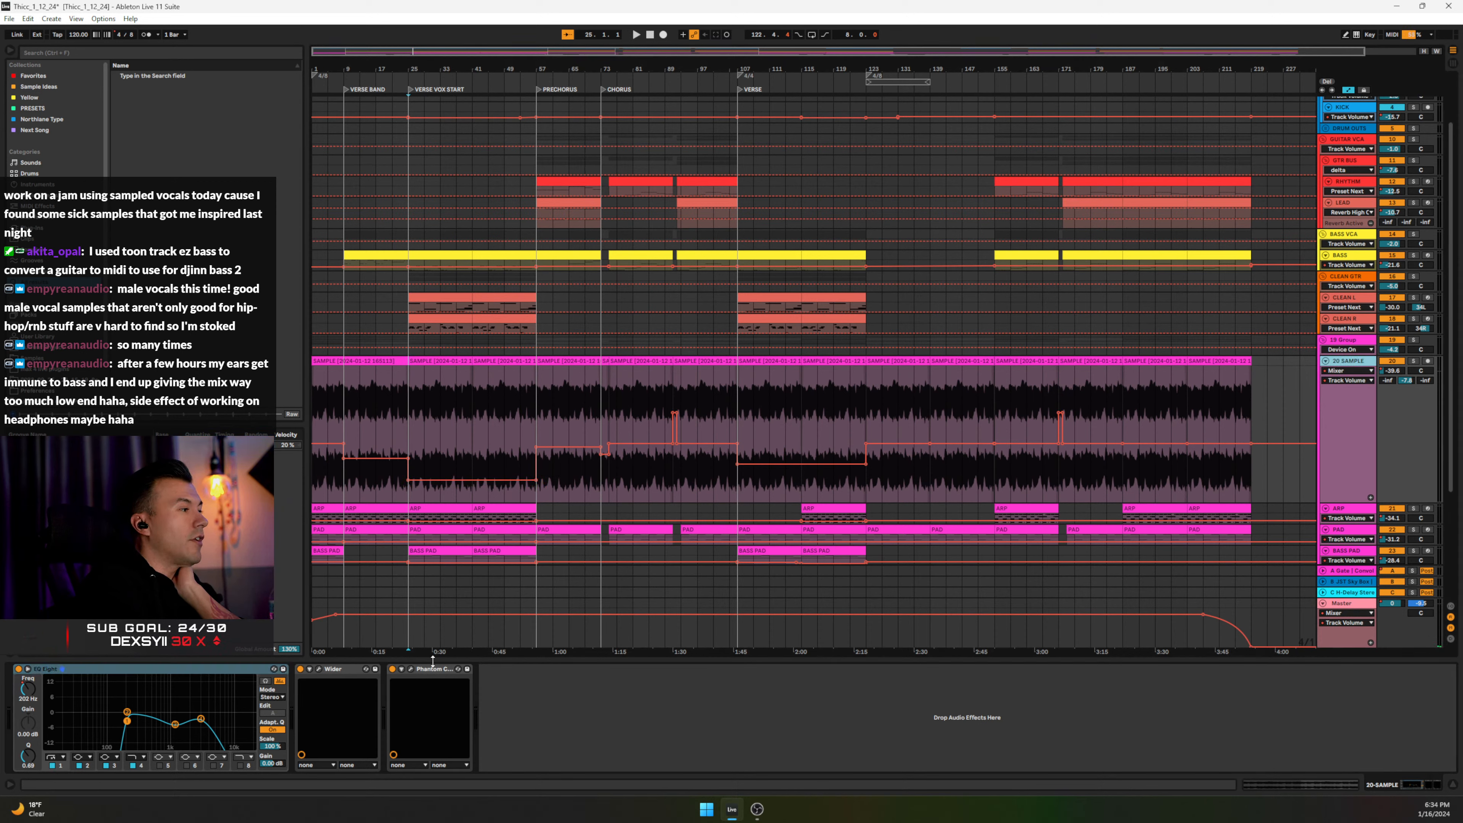
{"action": "left_click", "coordinate": [411, 669]}
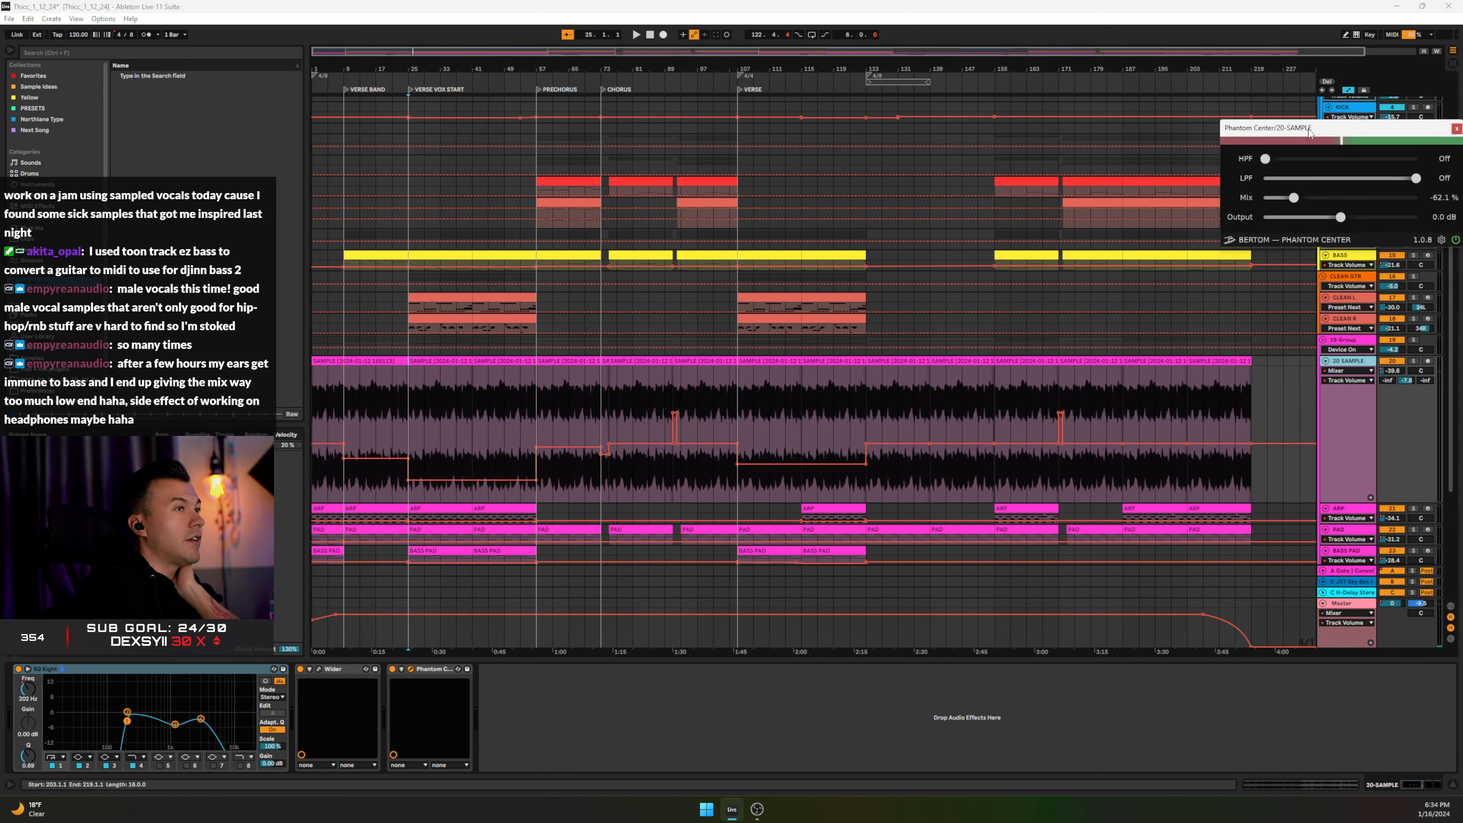
{"action": "left_click_drag", "start_coordinate": [1267, 127], "coordinate": [837, 268]}
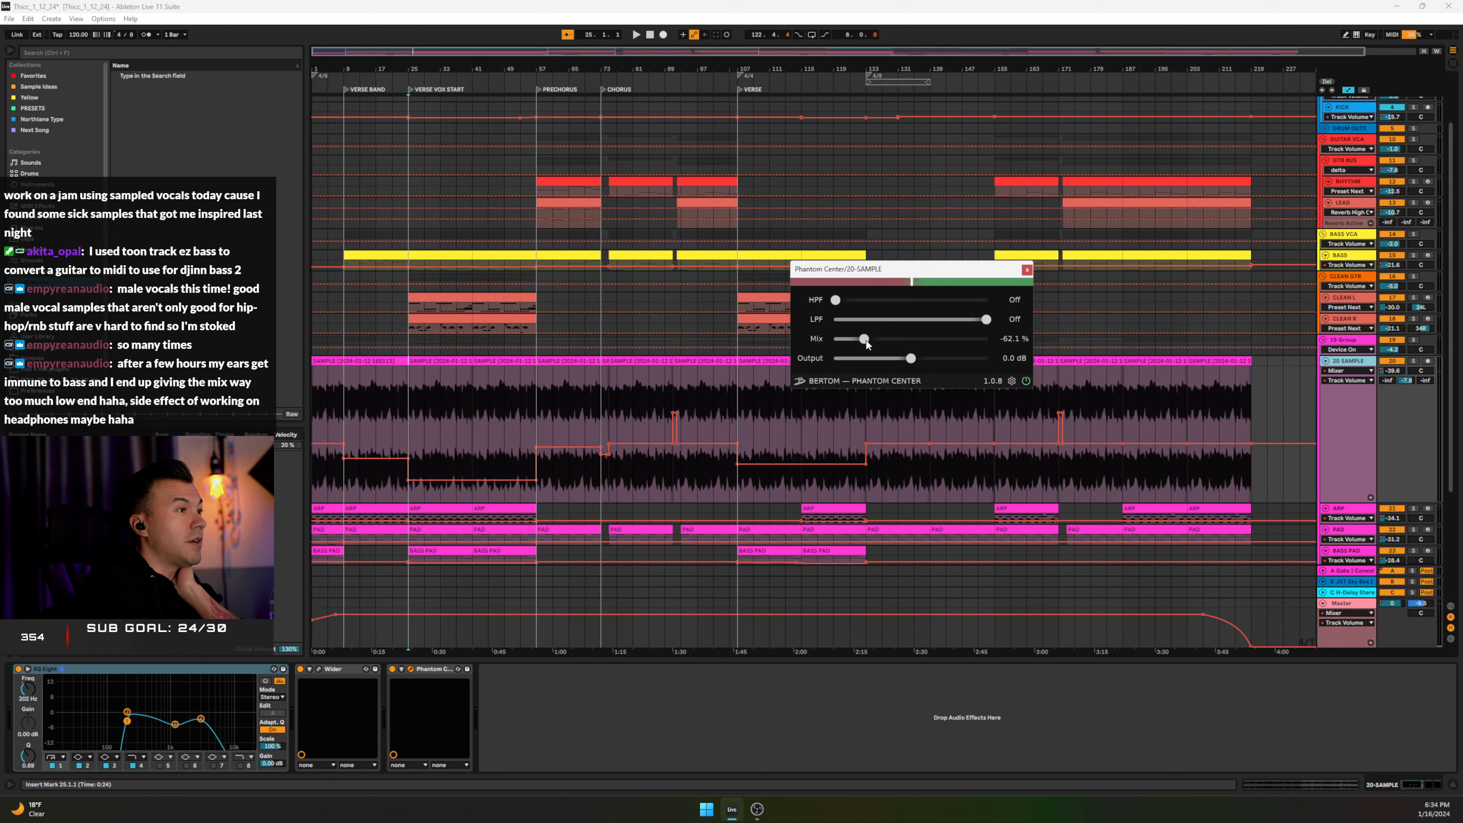
{"action": "left_click", "coordinate": [1027, 269]}
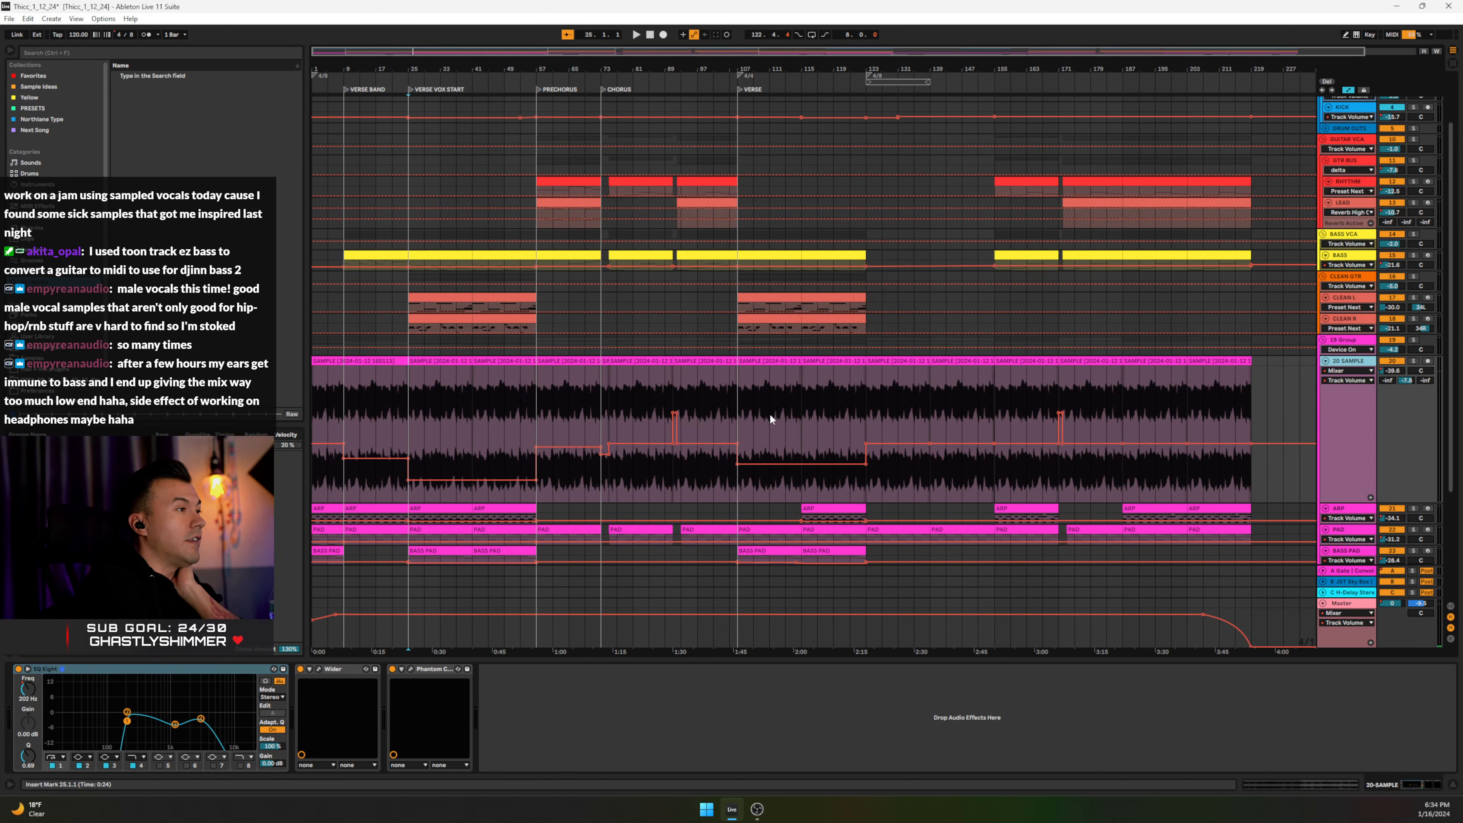
Step: Examine the 20-SAMPLE volume automation bump in the middle of the chorus up close, returning to the whole song
{"action": "left_click_drag", "start_coordinate": [683, 68], "coordinate": [680, 87]}
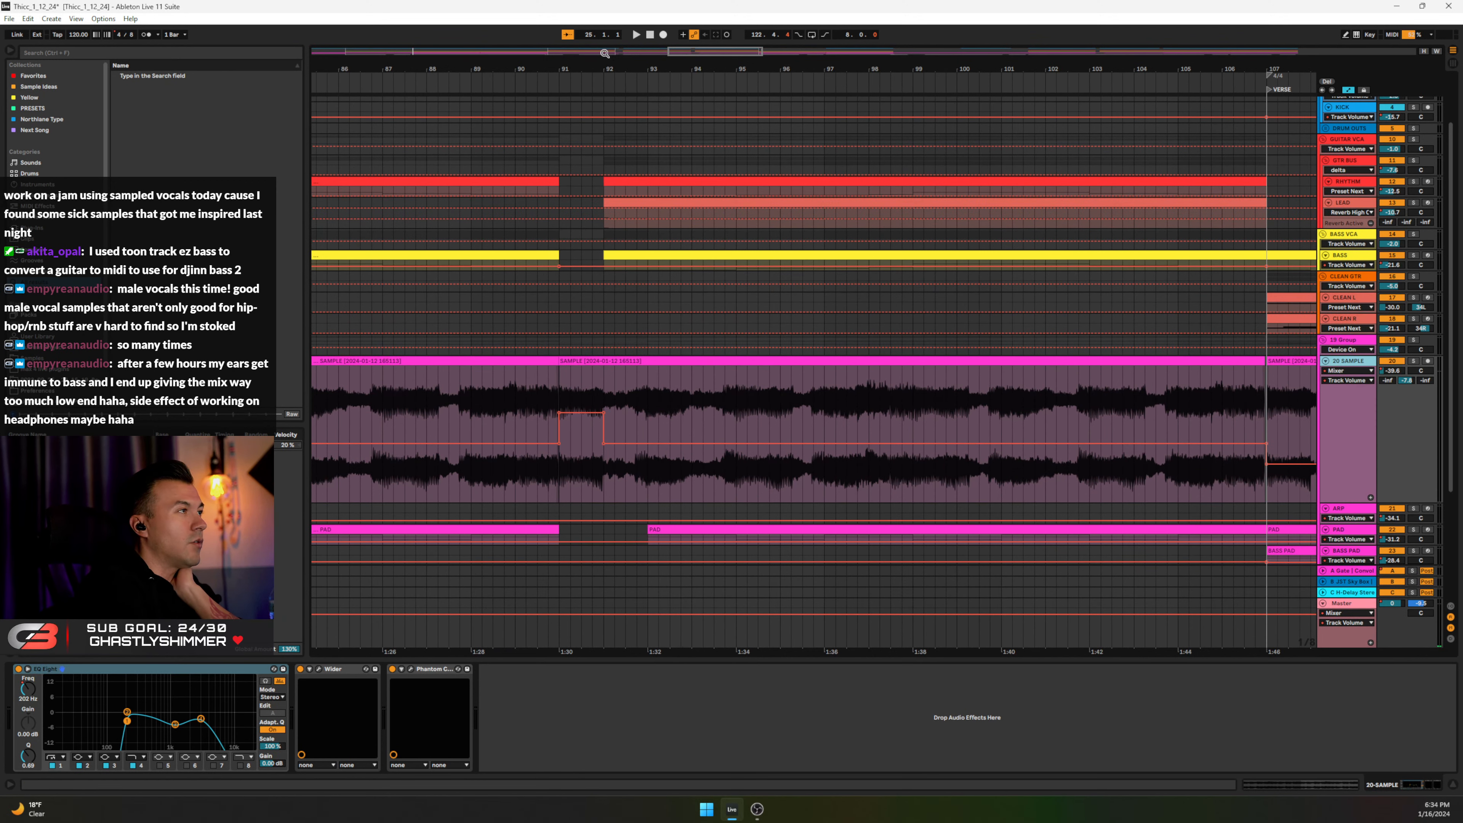
{"action": "left_click_drag", "start_coordinate": [597, 68], "coordinate": [596, 47]}
{"action": "scroll", "coordinate": [821, 477], "scroll_direction": "down", "scroll_amount": 2}
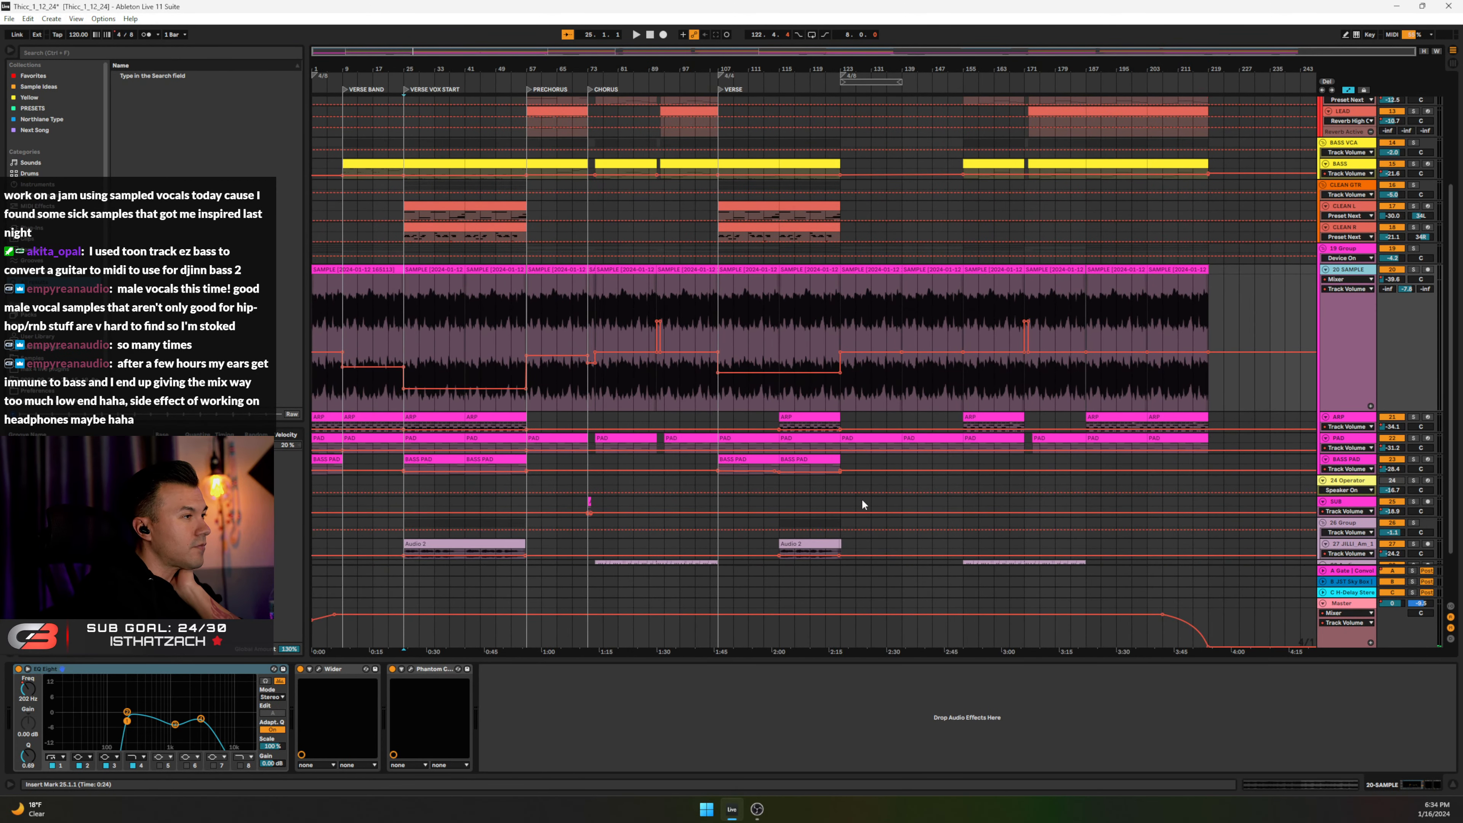
Step: Enlarge the ARP track to show its volume automation across the song
{"action": "left_click", "coordinate": [1343, 418]}
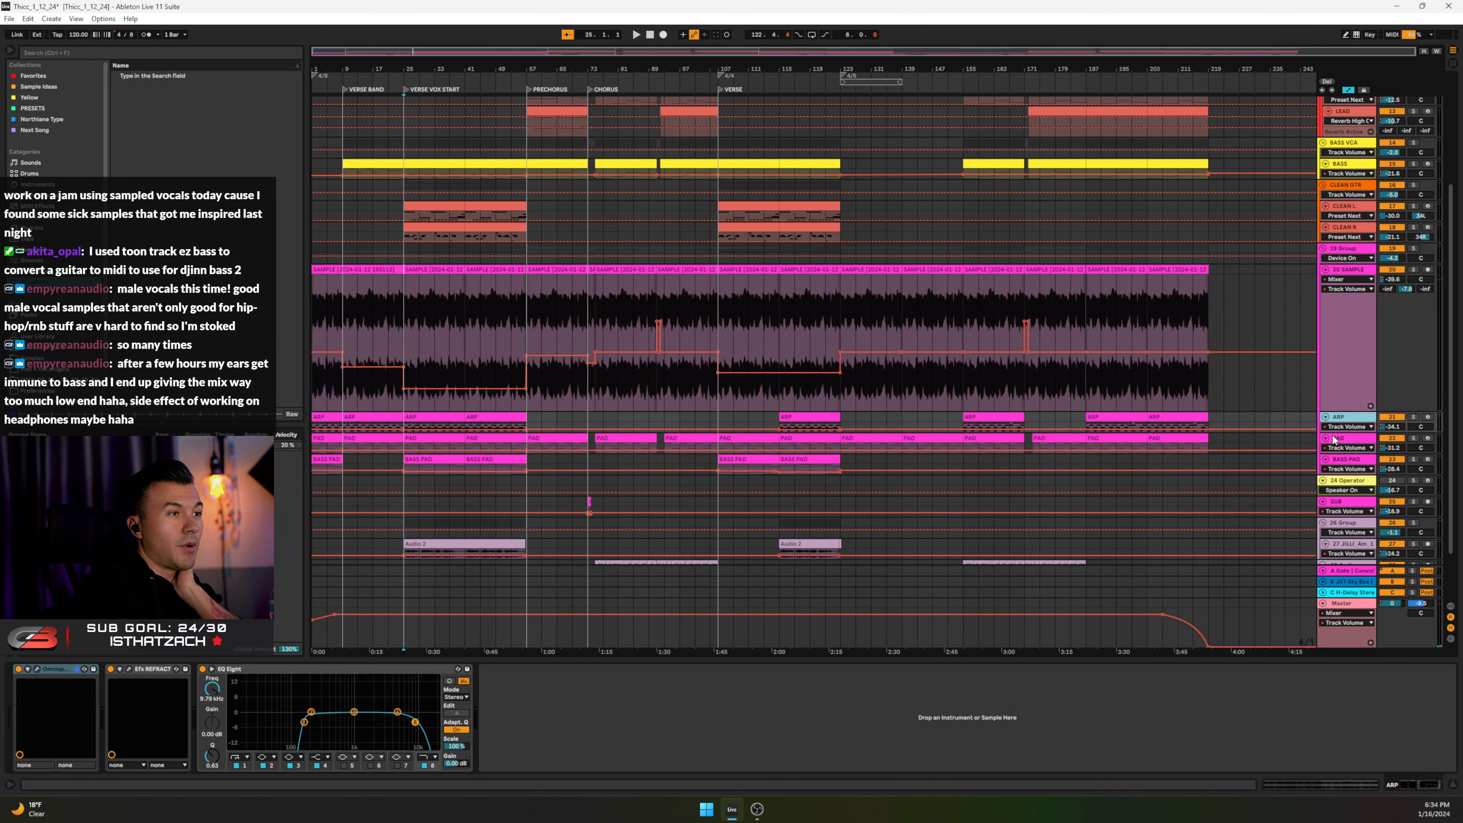
{"action": "left_click_drag", "start_coordinate": [1334, 435], "coordinate": [1335, 473]}
{"action": "scroll", "coordinate": [1336, 476], "scroll_direction": "down", "scroll_amount": 1}
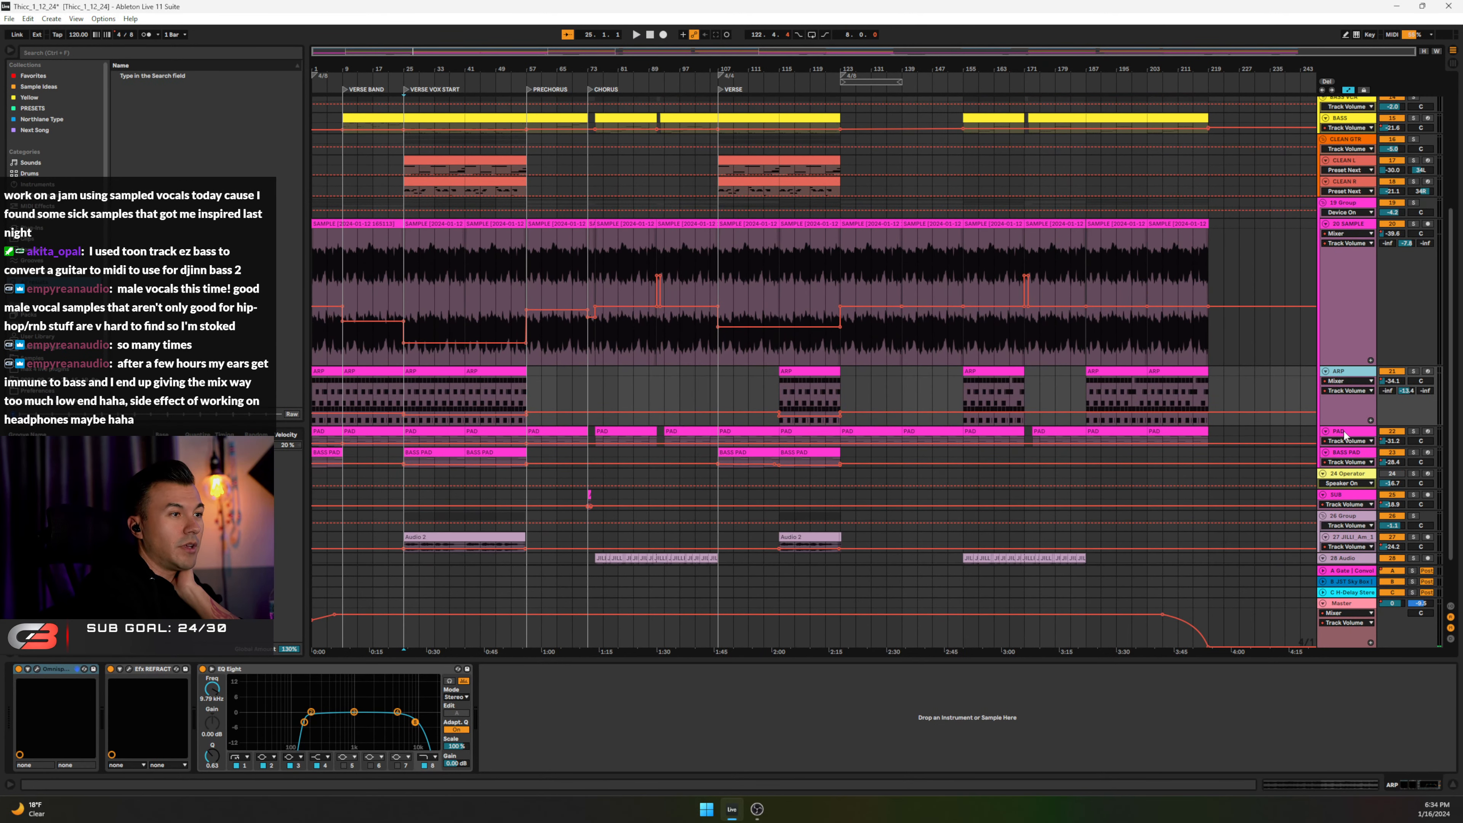
Step: Open Phantom Center on the PAD track, place it ahead of Wider in the effect chain and close its window
{"action": "left_click", "coordinate": [1342, 433]}
{"action": "left_click", "coordinate": [594, 670]}
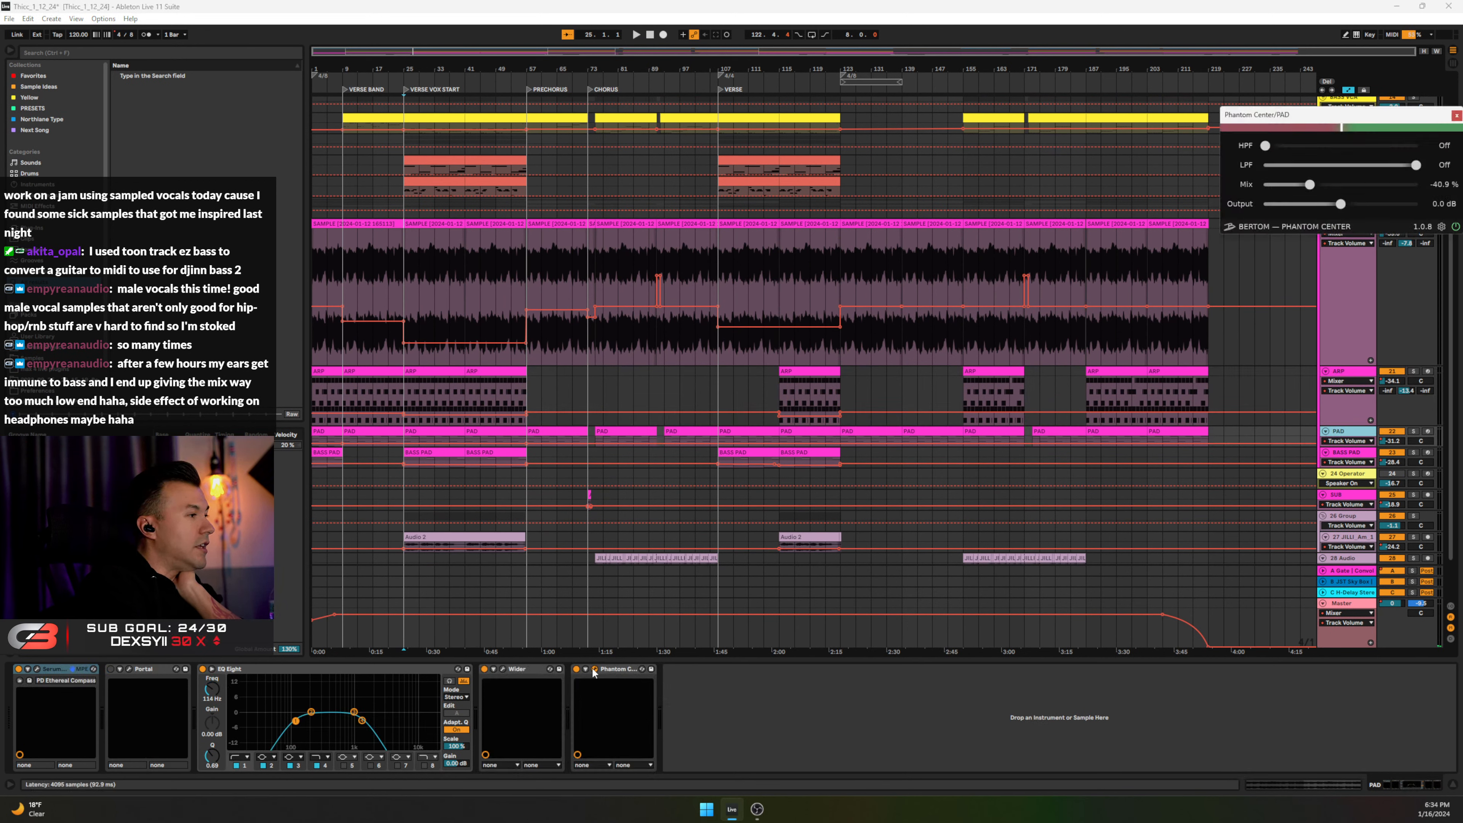
{"action": "left_click", "coordinate": [503, 670]}
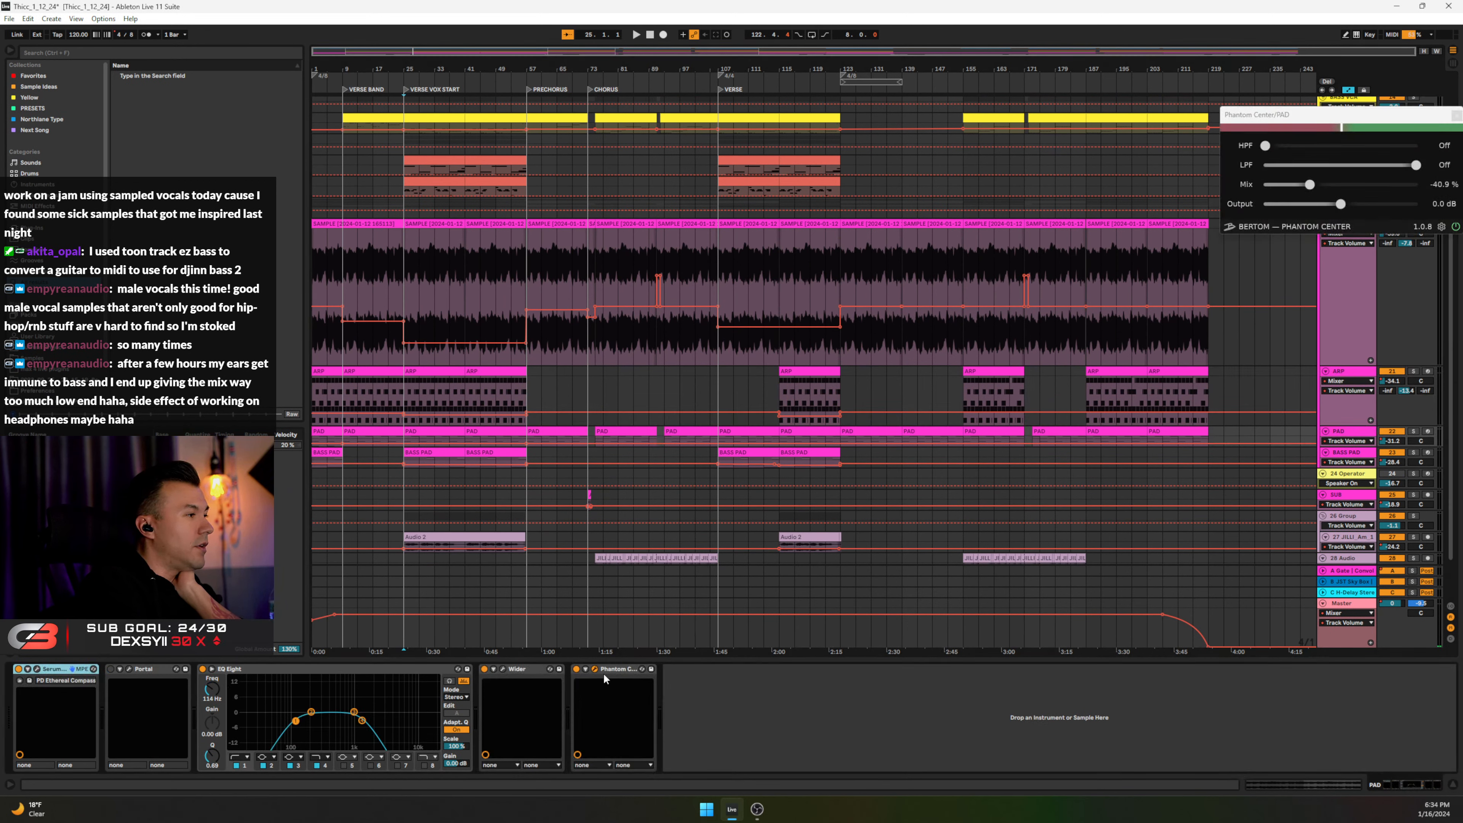
{"action": "left_click_drag", "start_coordinate": [604, 678], "coordinate": [490, 674]}
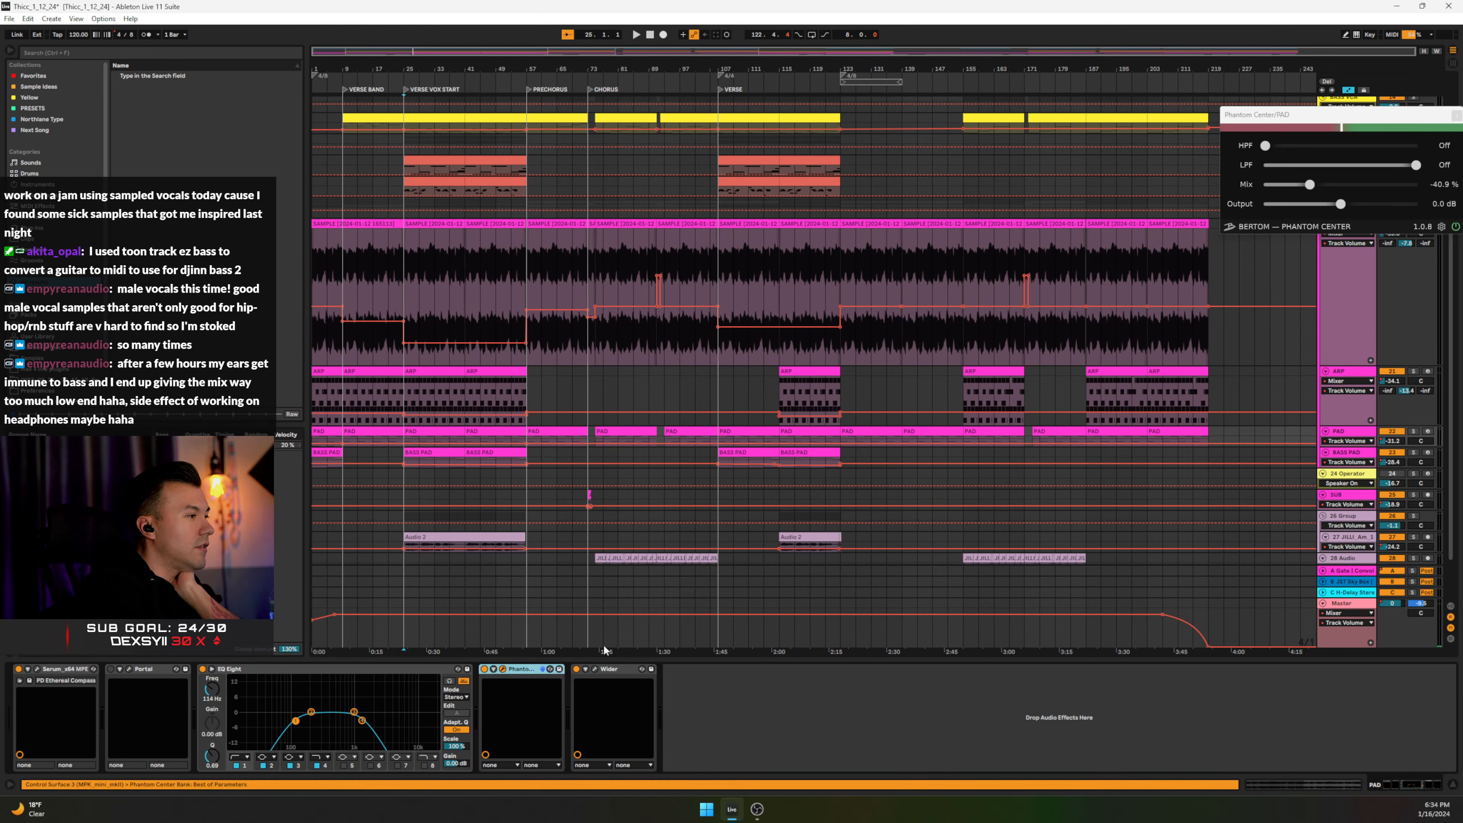
{"action": "left_click_drag", "start_coordinate": [1323, 119], "coordinate": [908, 170]}
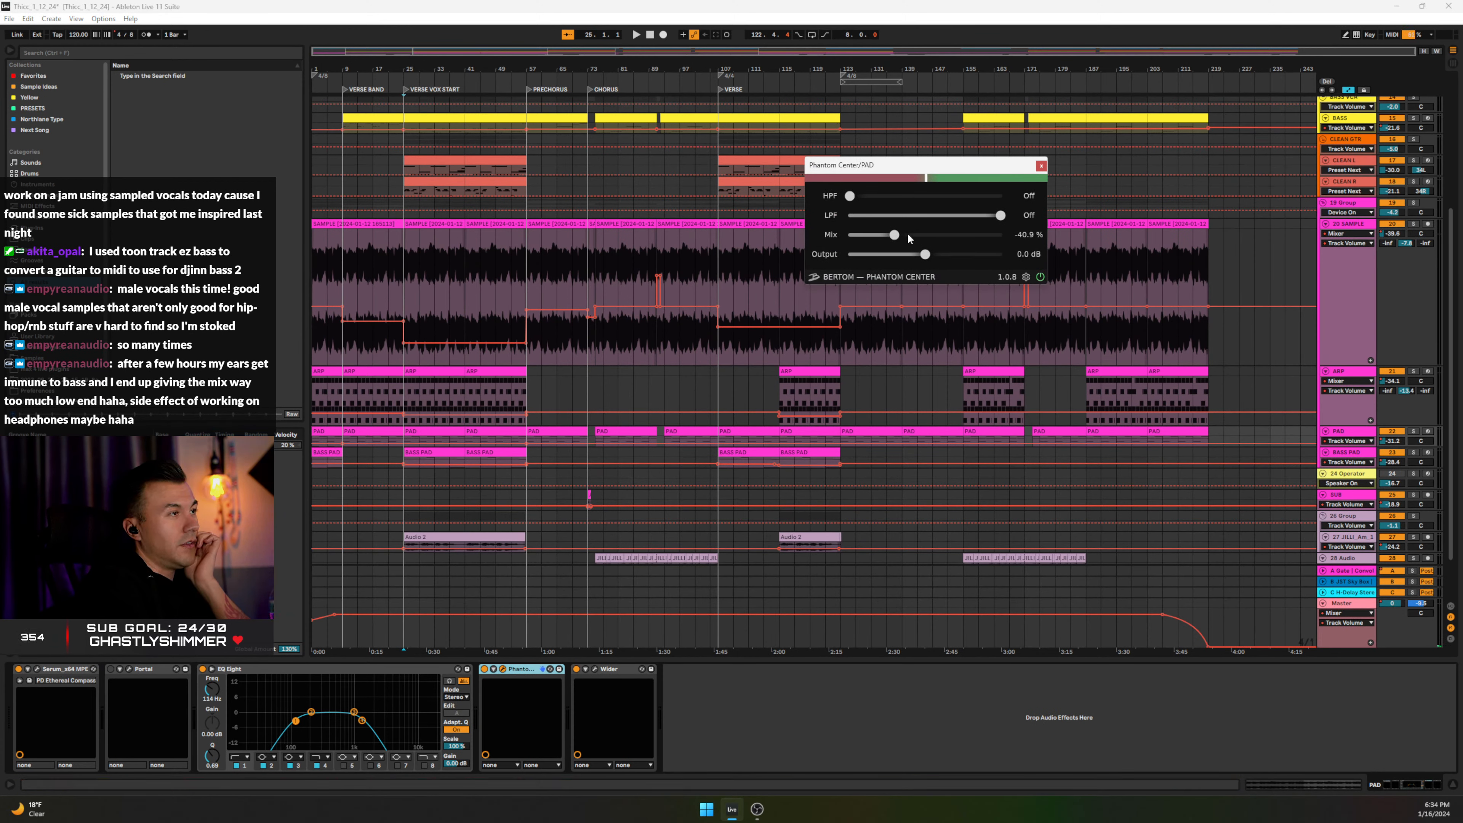
{"action": "left_click", "coordinate": [1041, 166]}
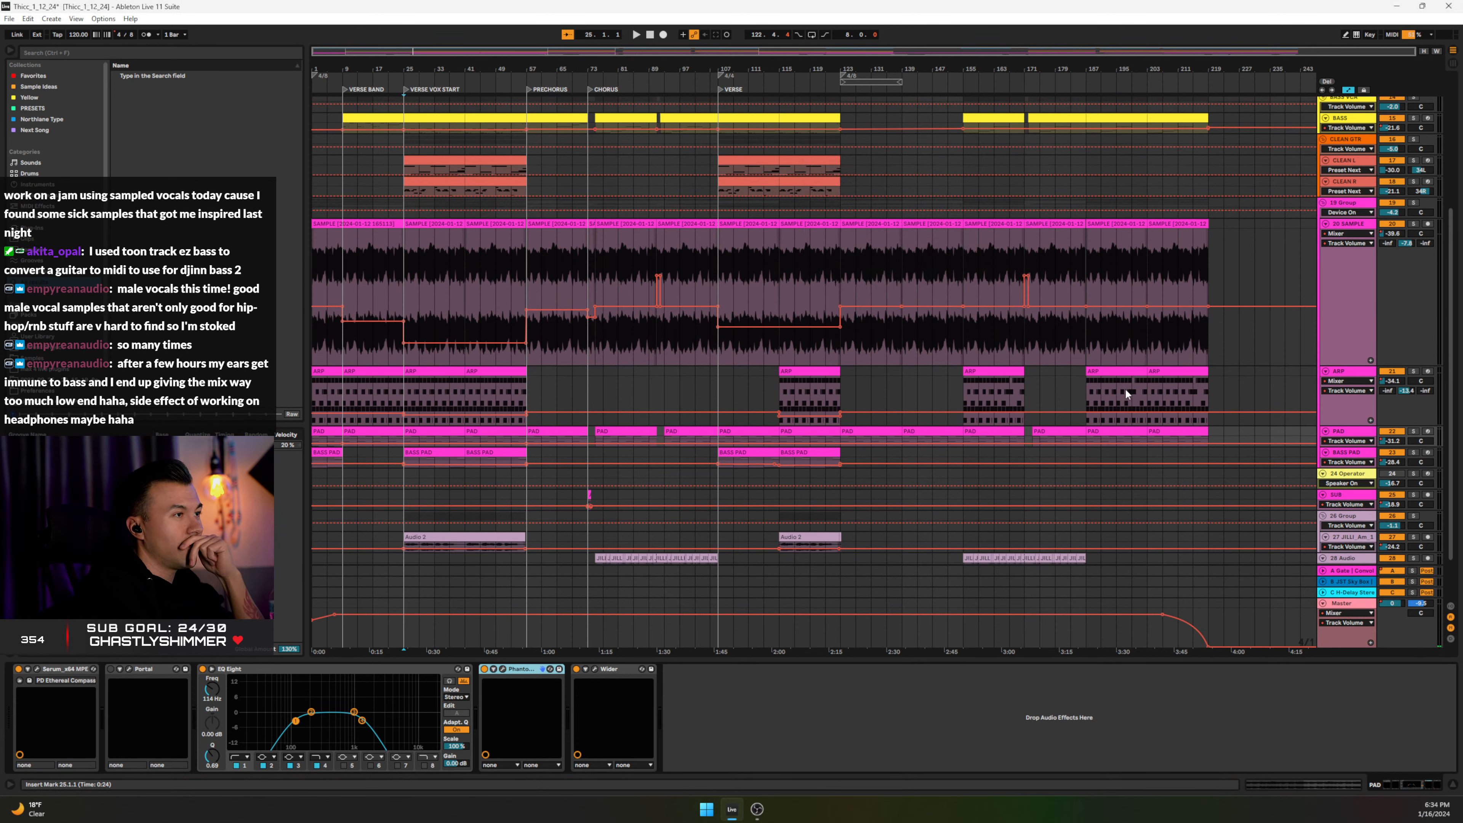
Step: Hide the automation lanes and reduce the height of the 20-SAMPLE and ARP tracks
{"action": "scroll", "coordinate": [1257, 369], "scroll_direction": "down", "scroll_amount": 2}
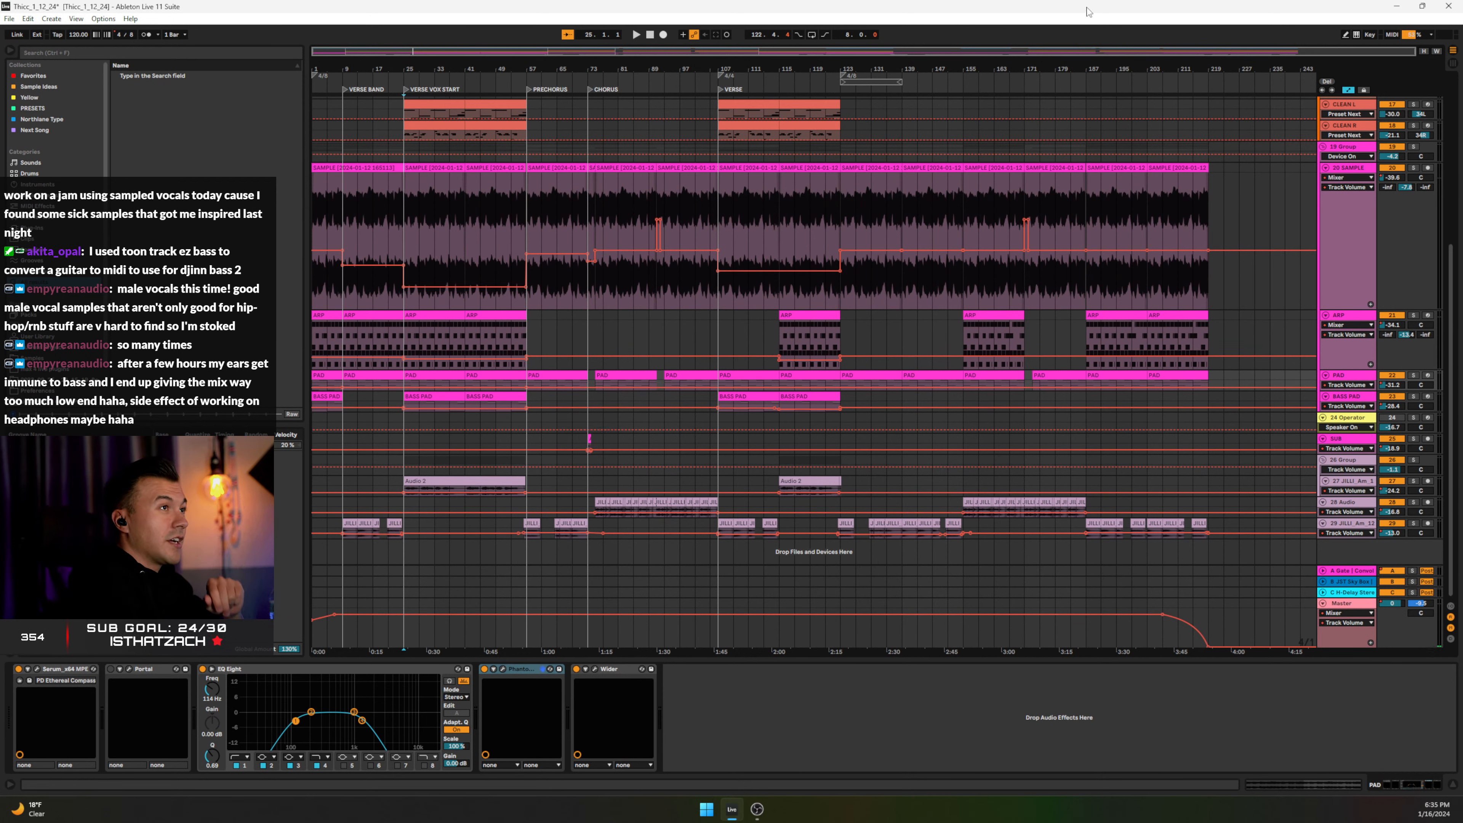
{"action": "key", "text": "a"}
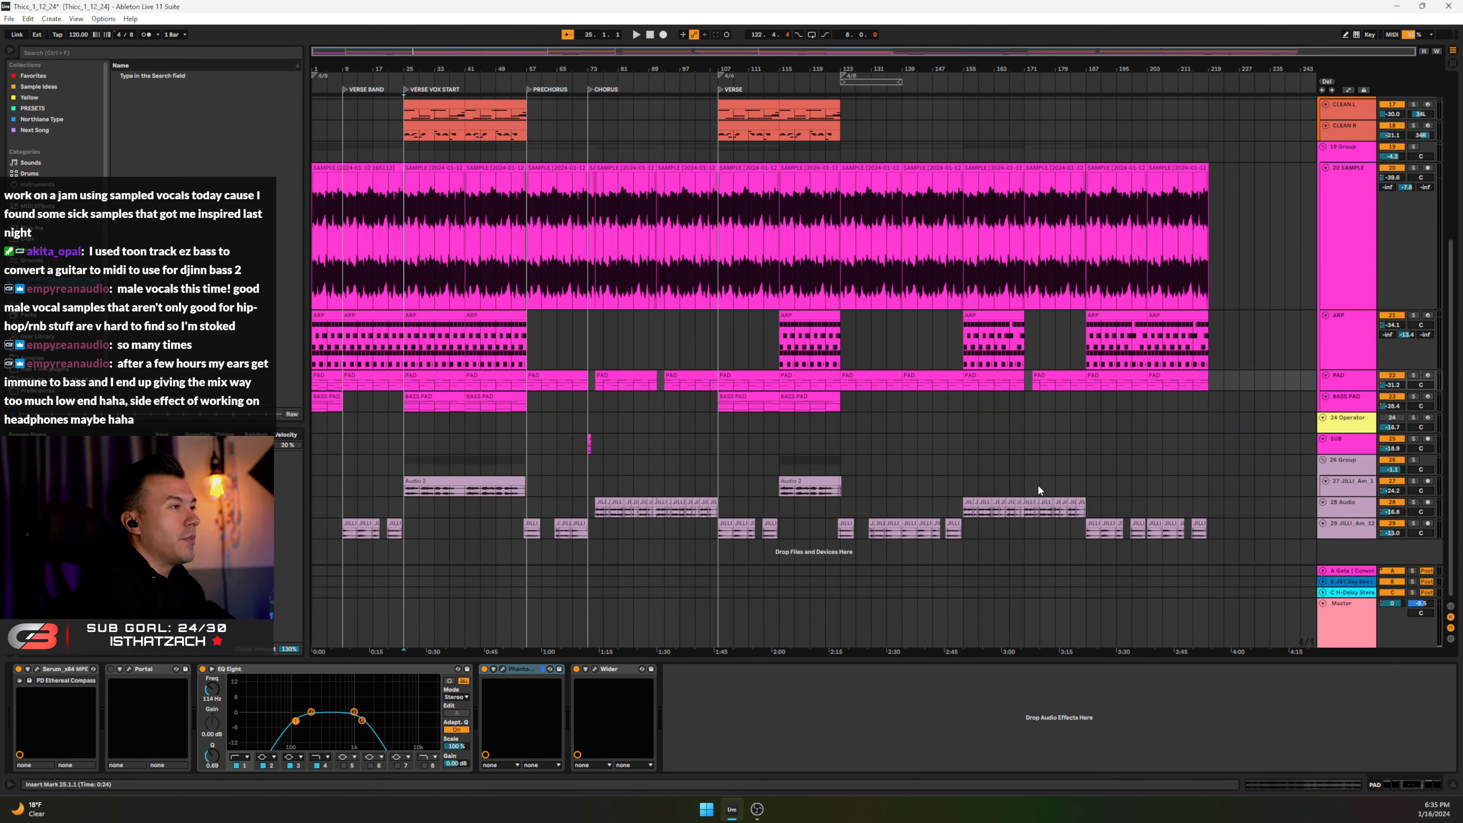
{"action": "left_click_drag", "start_coordinate": [1349, 310], "coordinate": [1352, 205]}
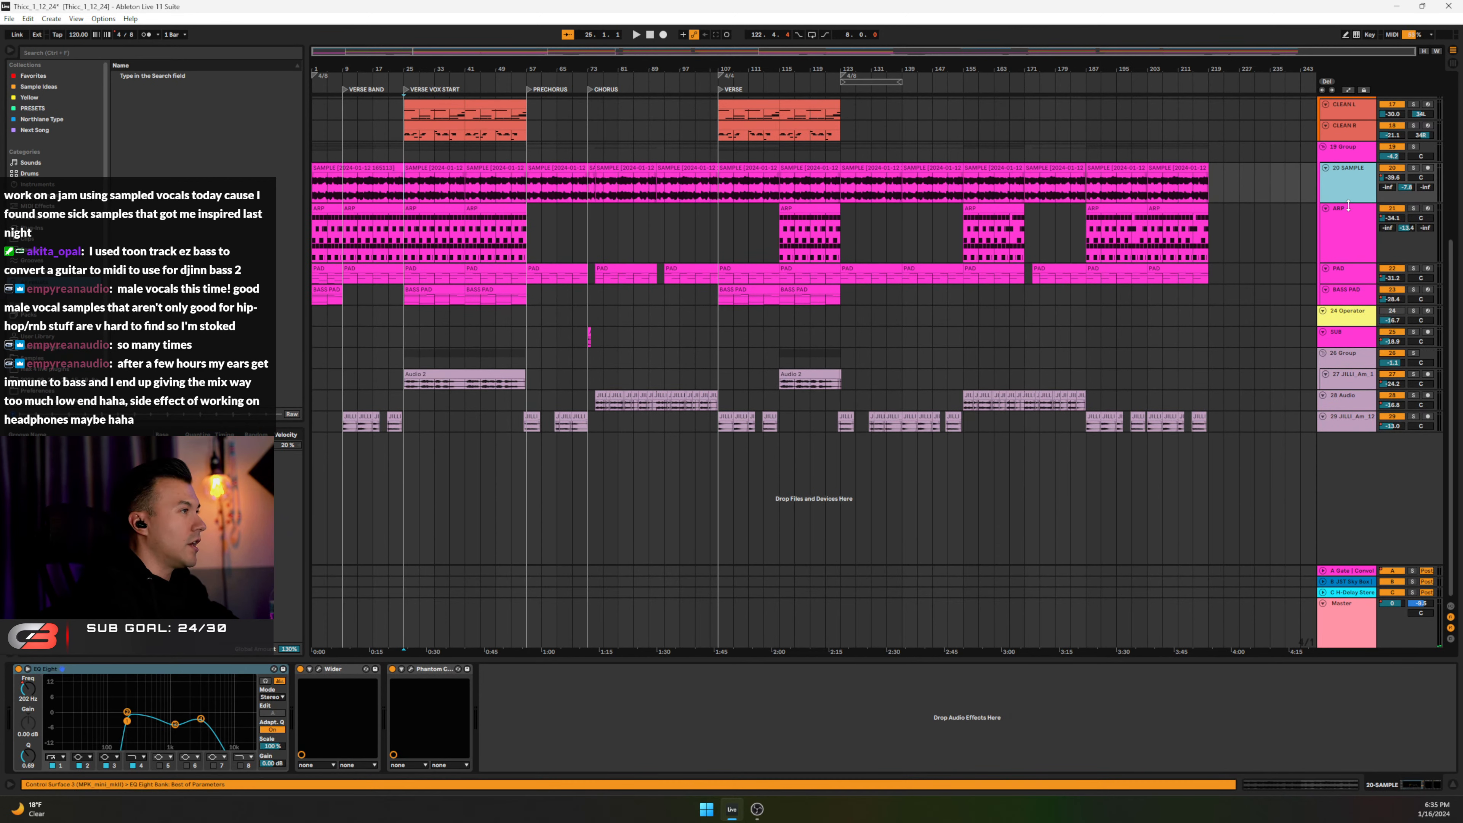
{"action": "left_click", "coordinate": [1344, 253]}
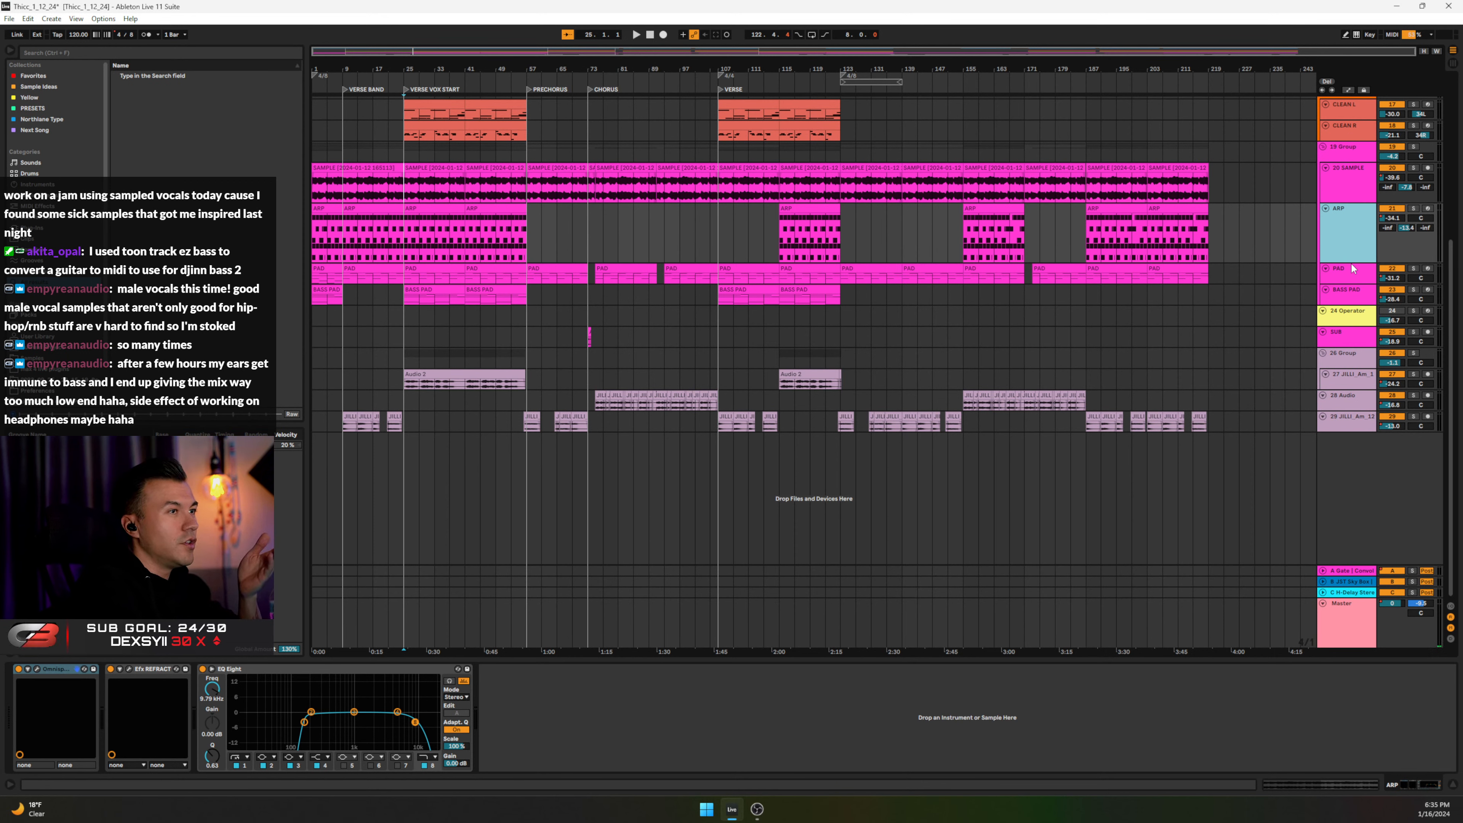
{"action": "left_click_drag", "start_coordinate": [1353, 263], "coordinate": [1353, 225]}
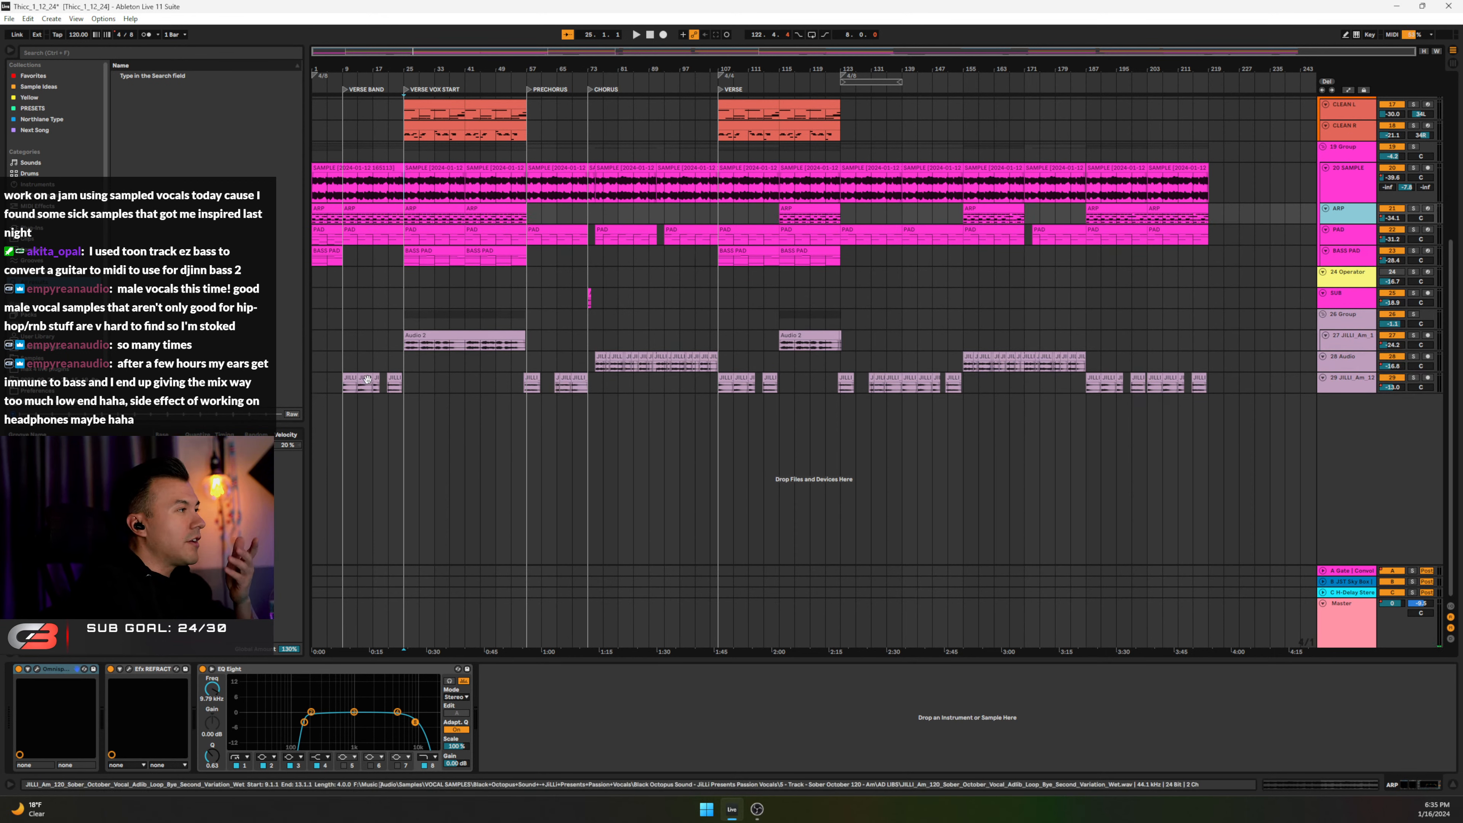
Step: Look over the arrangement from the drums to the vocal tracks, highlighting the LEAD part between bars 172 and 187
{"action": "left_click", "coordinate": [342, 322]}
{"action": "scroll", "coordinate": [483, 339], "scroll_direction": "up", "scroll_amount": 5}
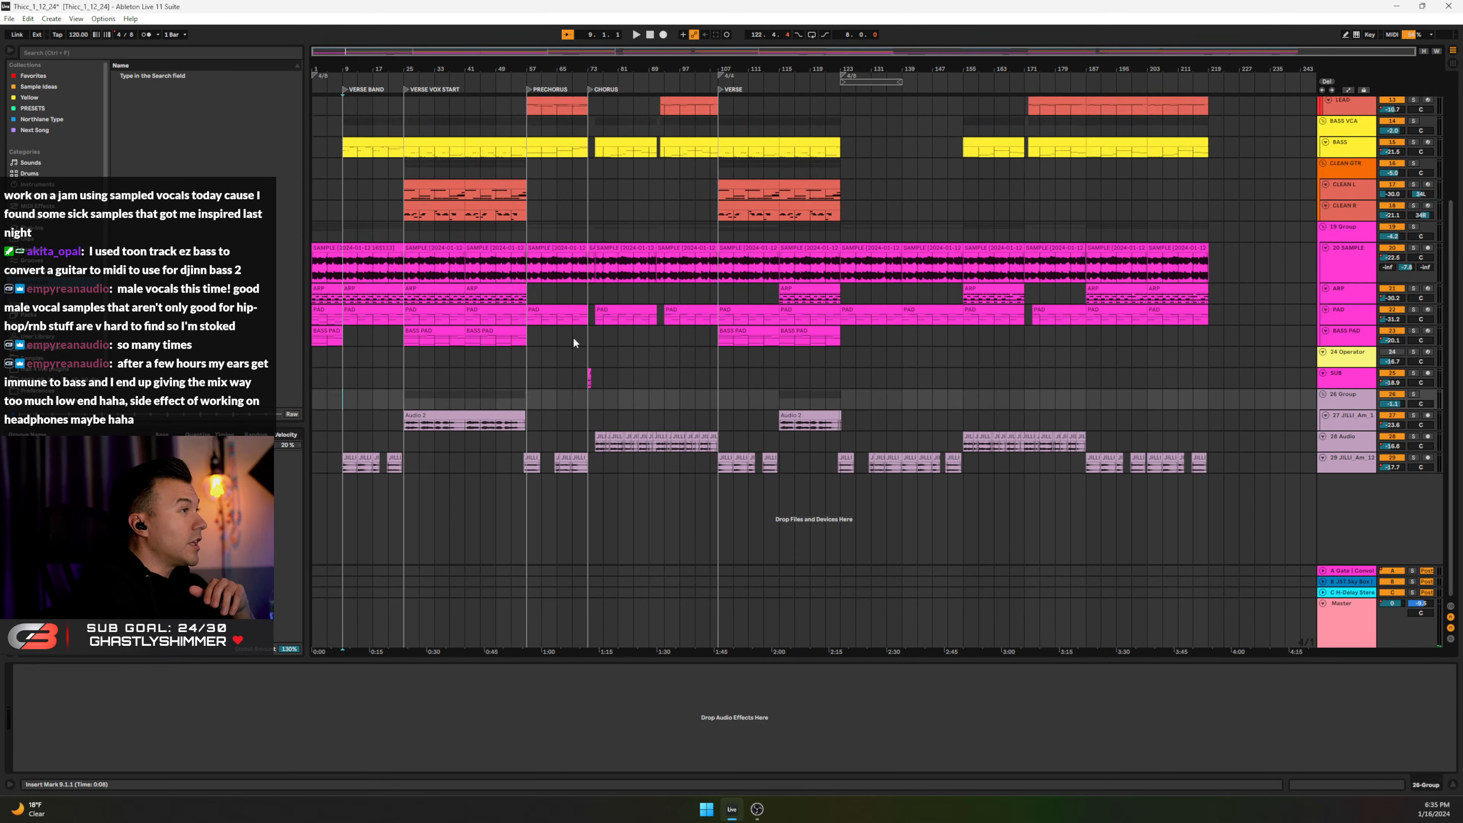
{"action": "scroll", "coordinate": [615, 346], "scroll_direction": "up", "scroll_amount": 5}
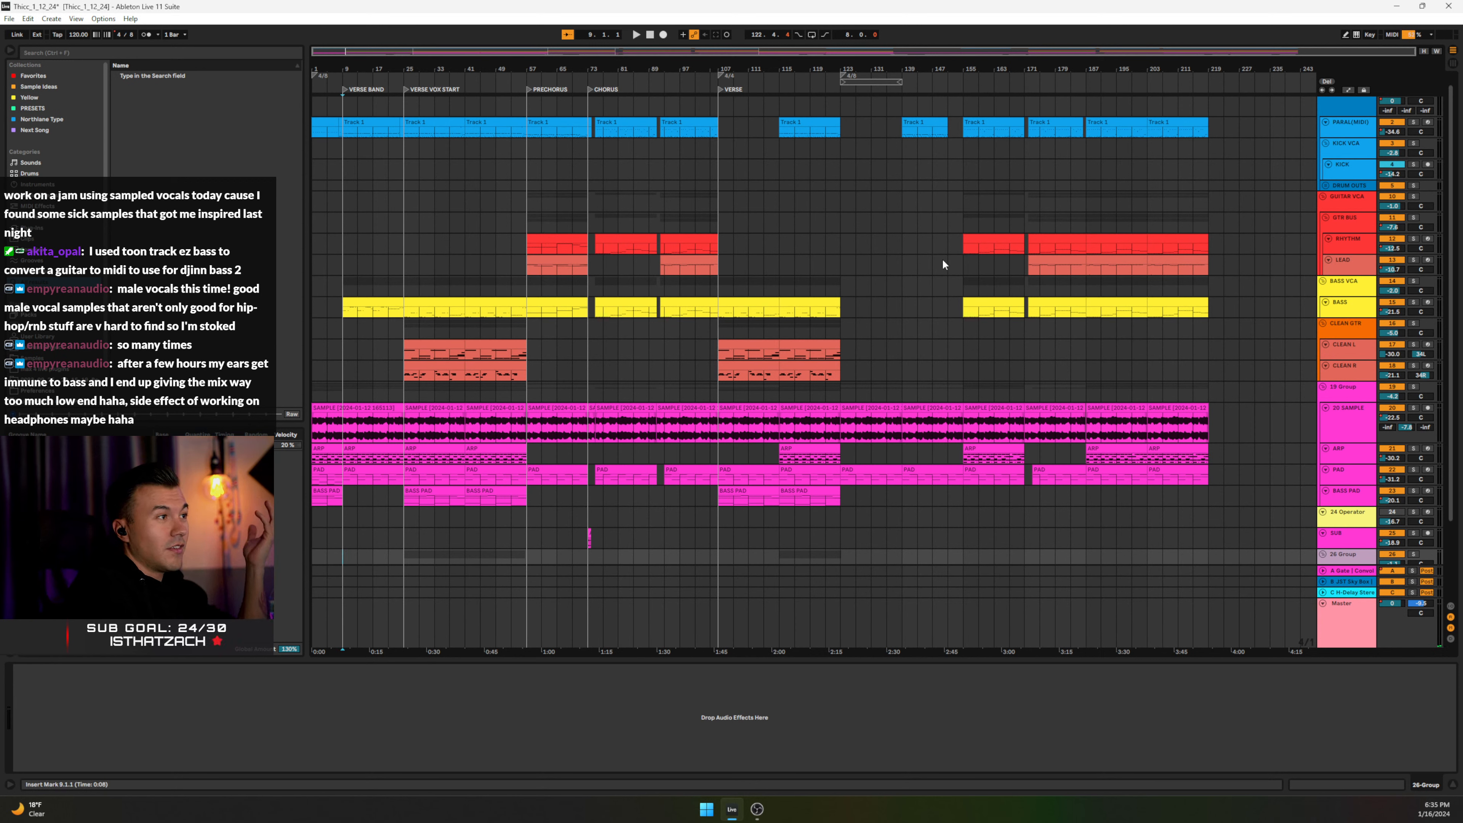
{"action": "left_click", "coordinate": [1063, 263]}
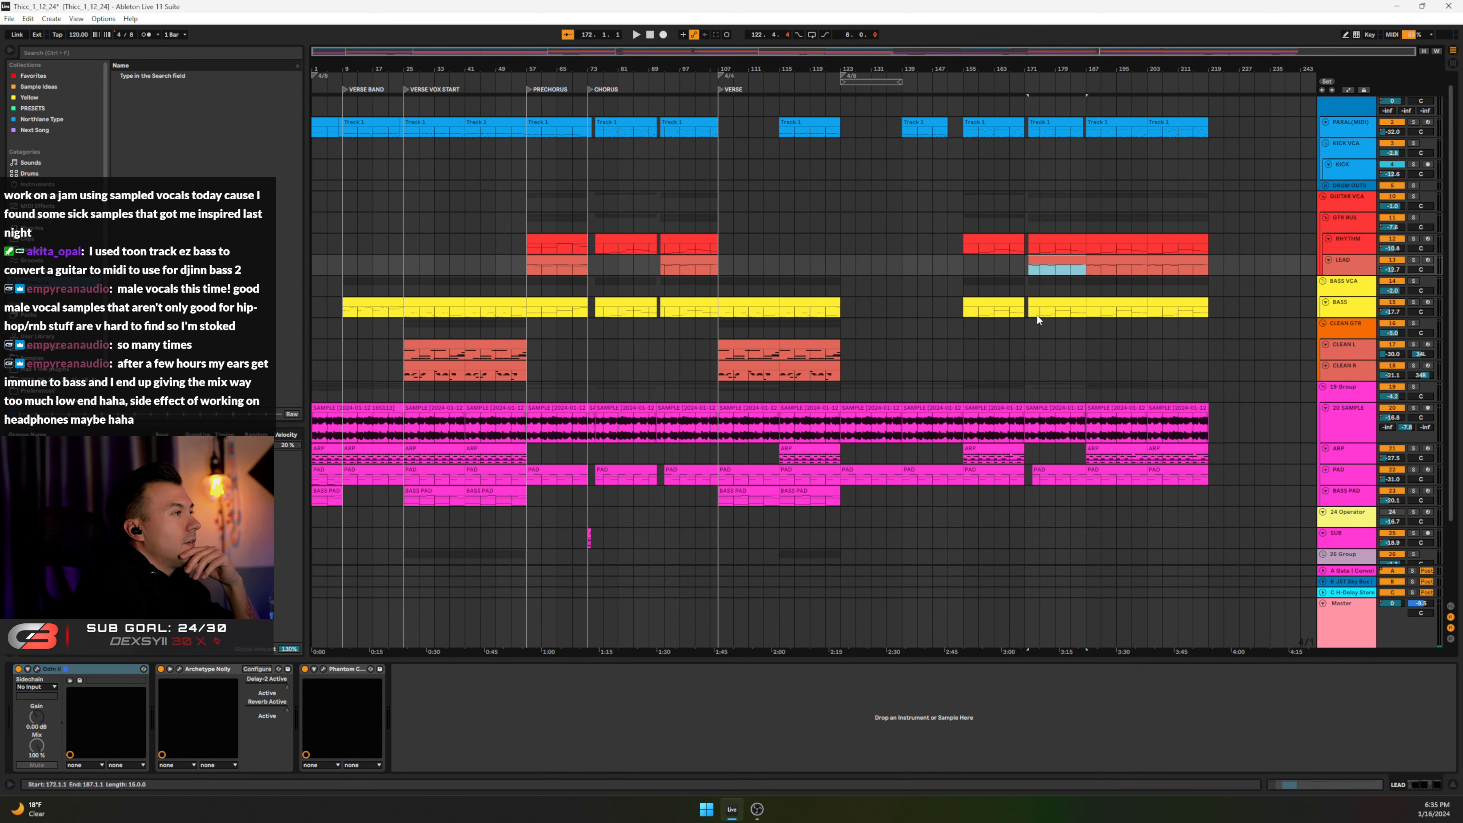
{"action": "scroll", "coordinate": [991, 367], "scroll_direction": "down", "scroll_amount": 3}
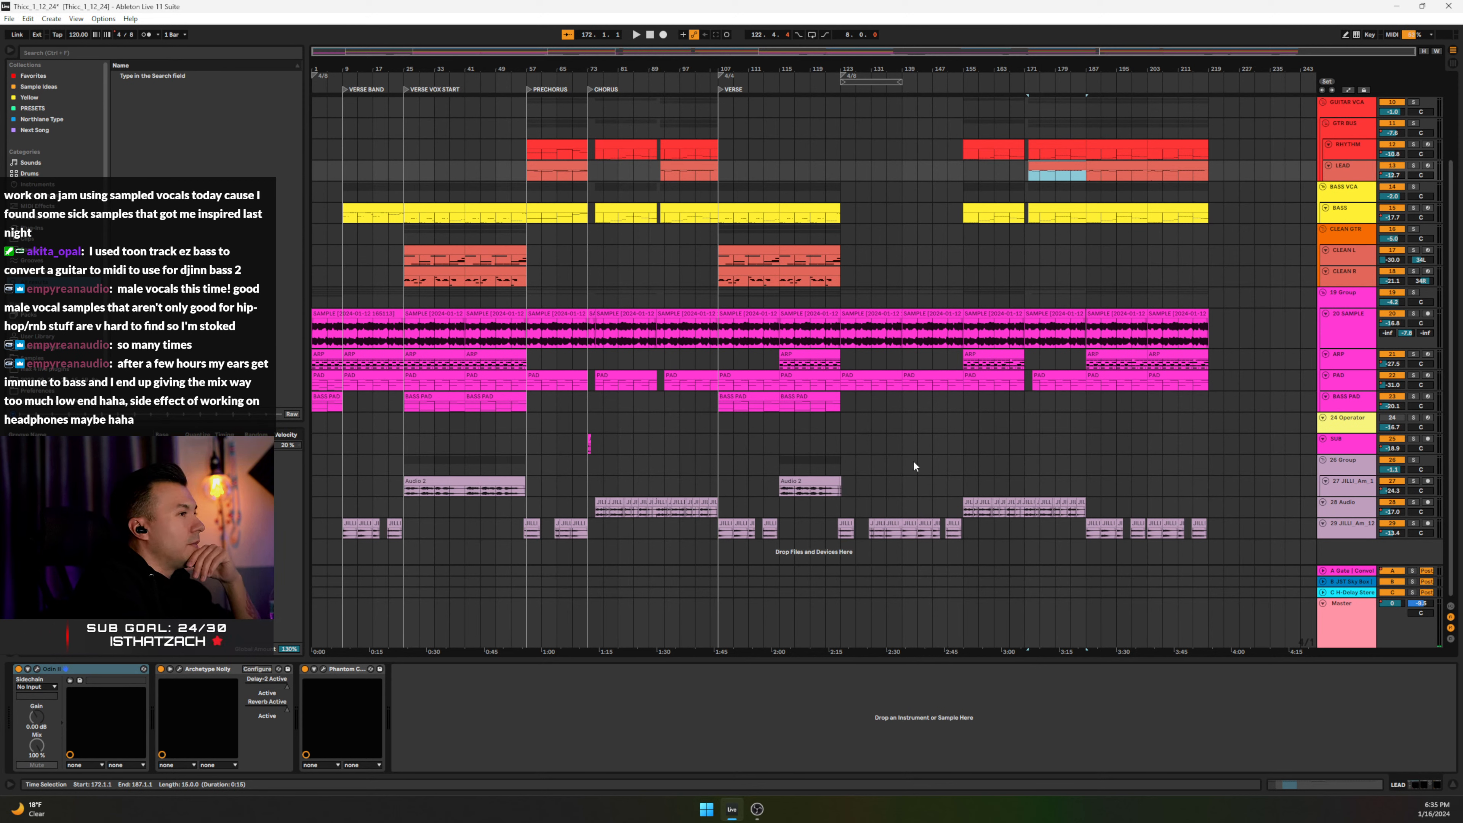
{"action": "left_click", "coordinate": [962, 465]}
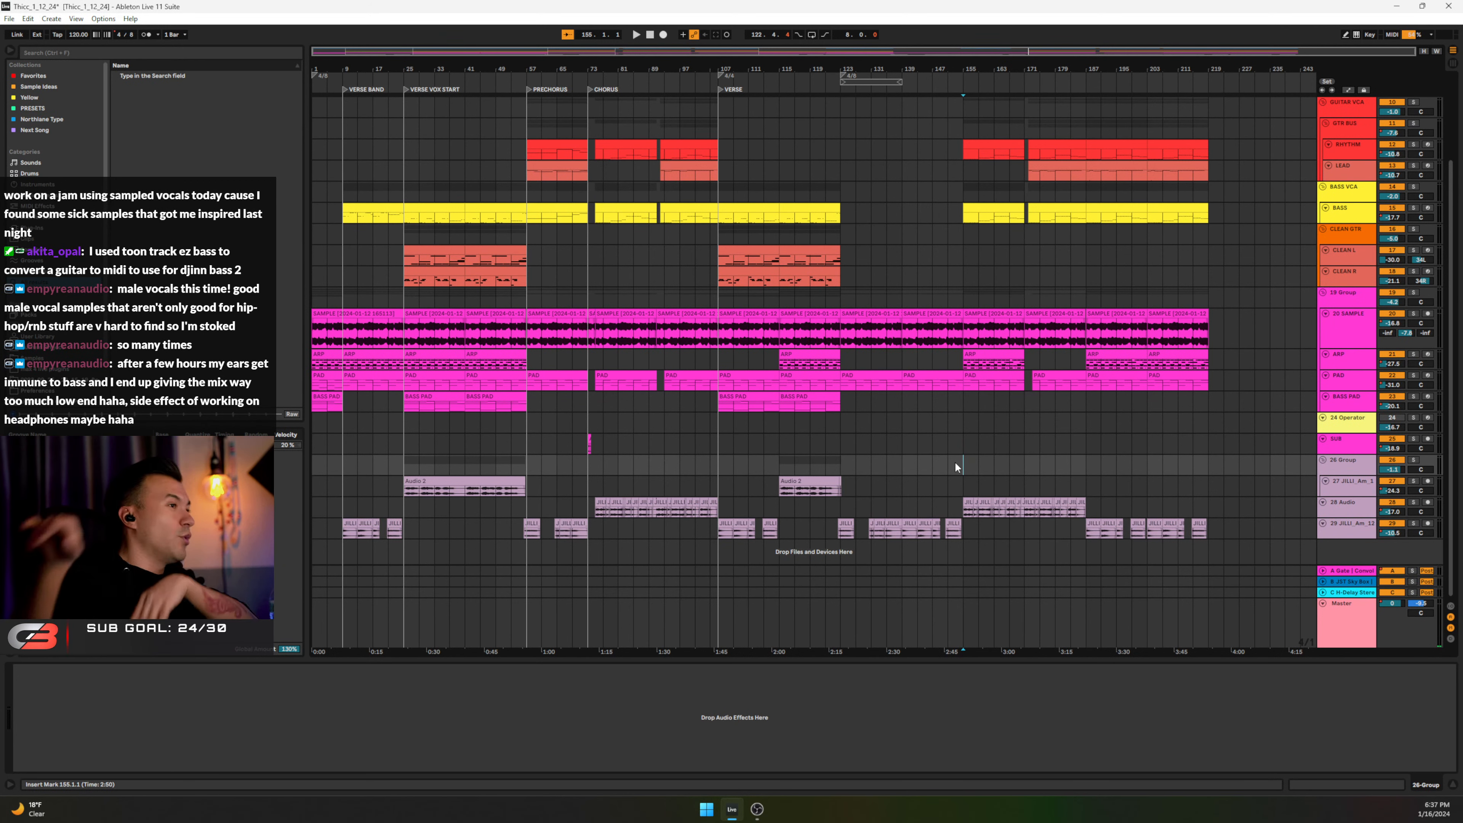
{"action": "scroll", "coordinate": [910, 354], "scroll_direction": "up", "scroll_amount": 3}
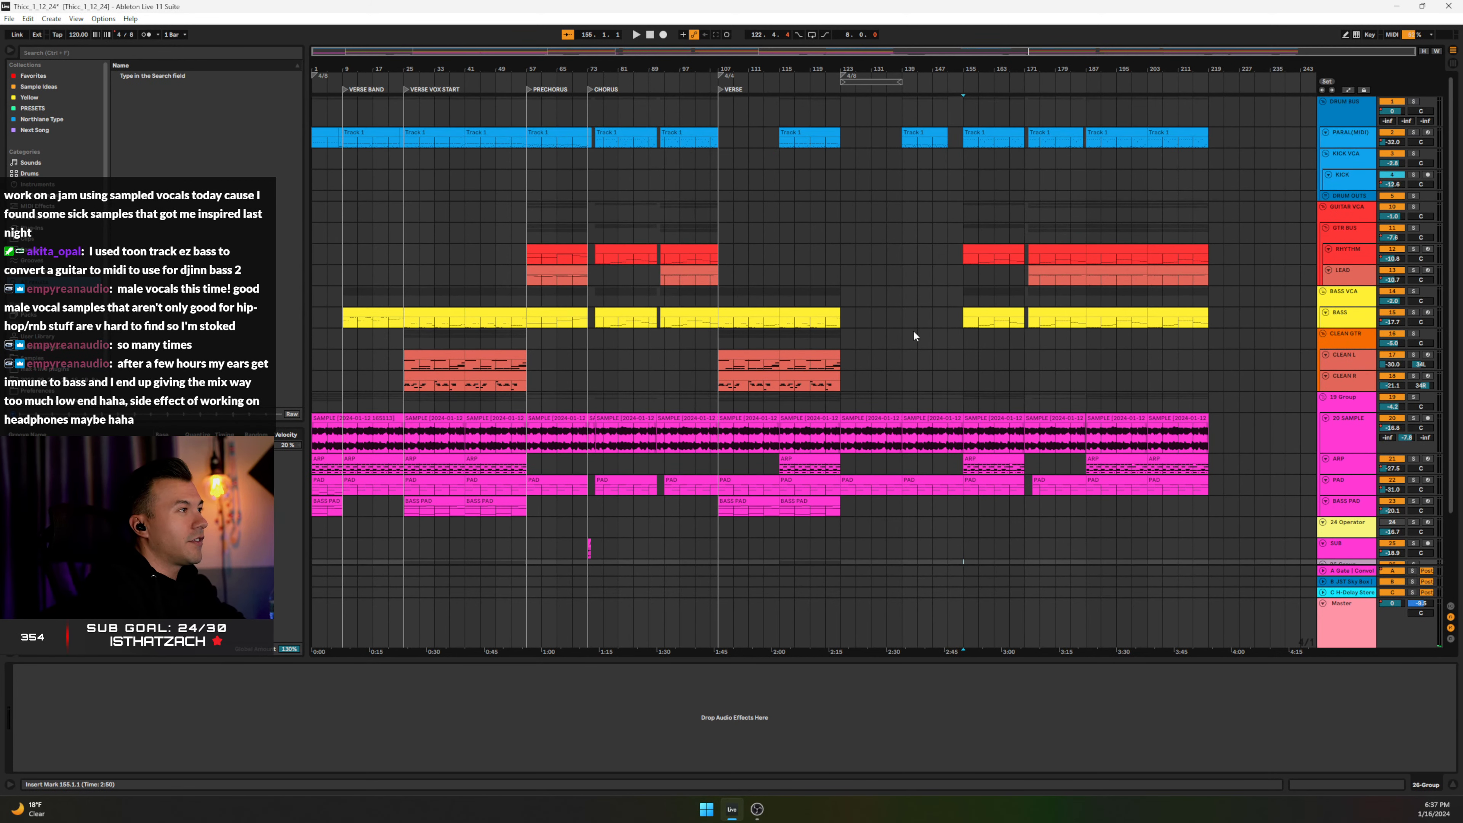
{"action": "scroll", "coordinate": [895, 349], "scroll_direction": "down", "scroll_amount": 3}
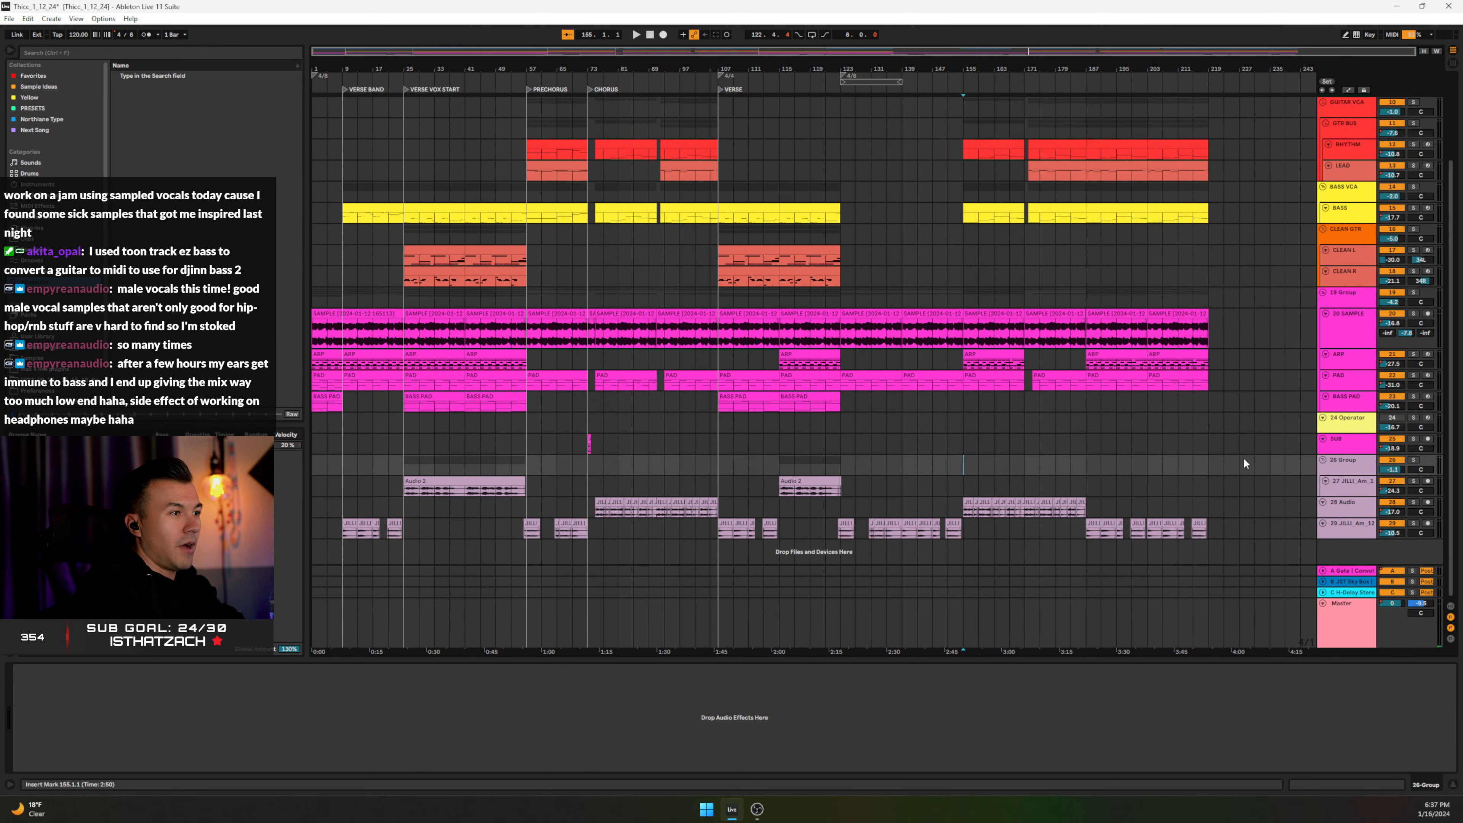
Step: Highlight the vocal group and its tracks from bar 1 to bar 219 to view the vocal placement, and clear the selection at bar 155
{"action": "left_click_drag", "start_coordinate": [1245, 464], "coordinate": [278, 526]}
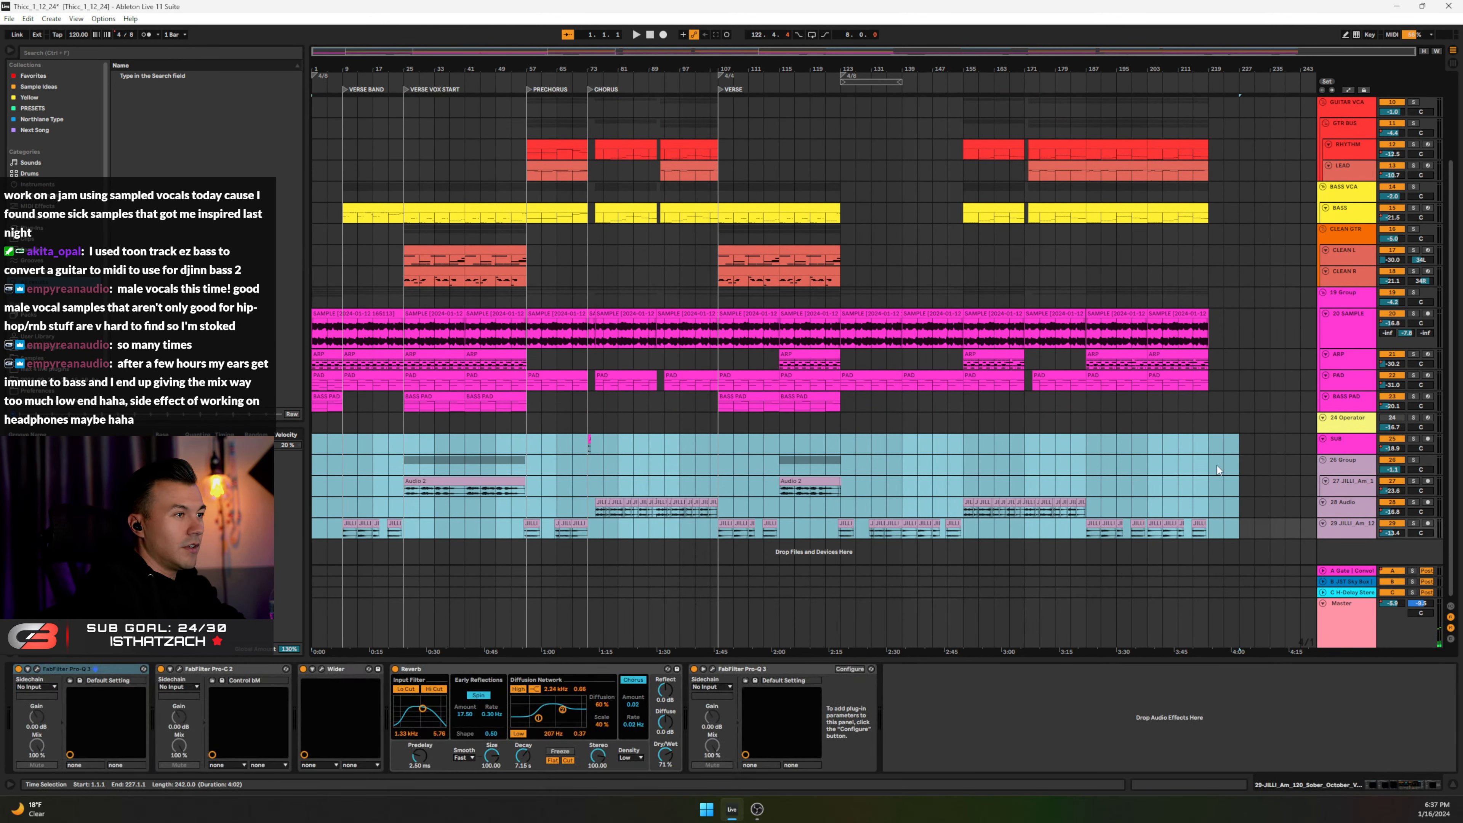
{"action": "left_click_drag", "start_coordinate": [1210, 463], "coordinate": [274, 533]}
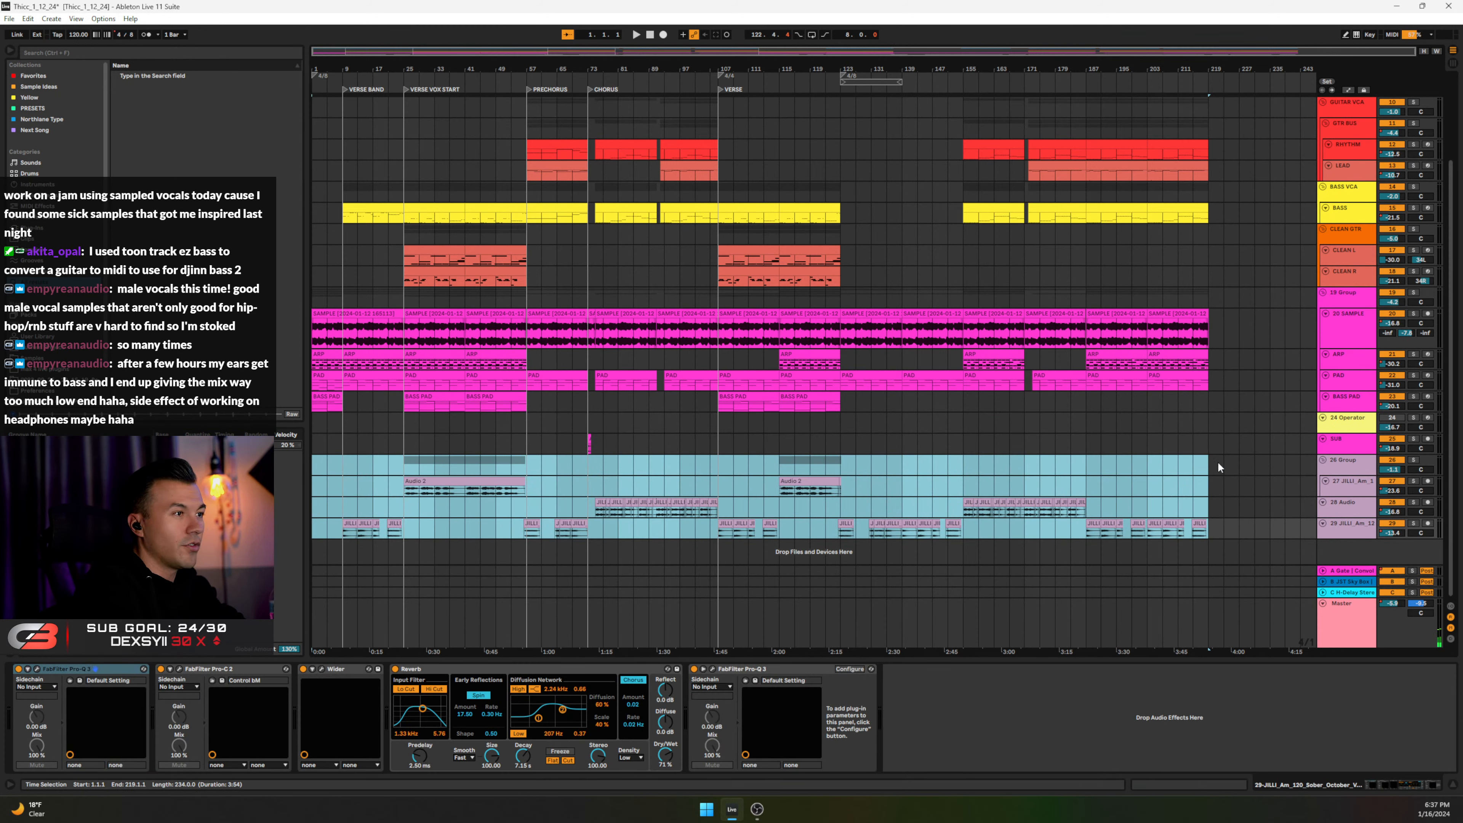
{"action": "left_click", "coordinate": [1208, 460]}
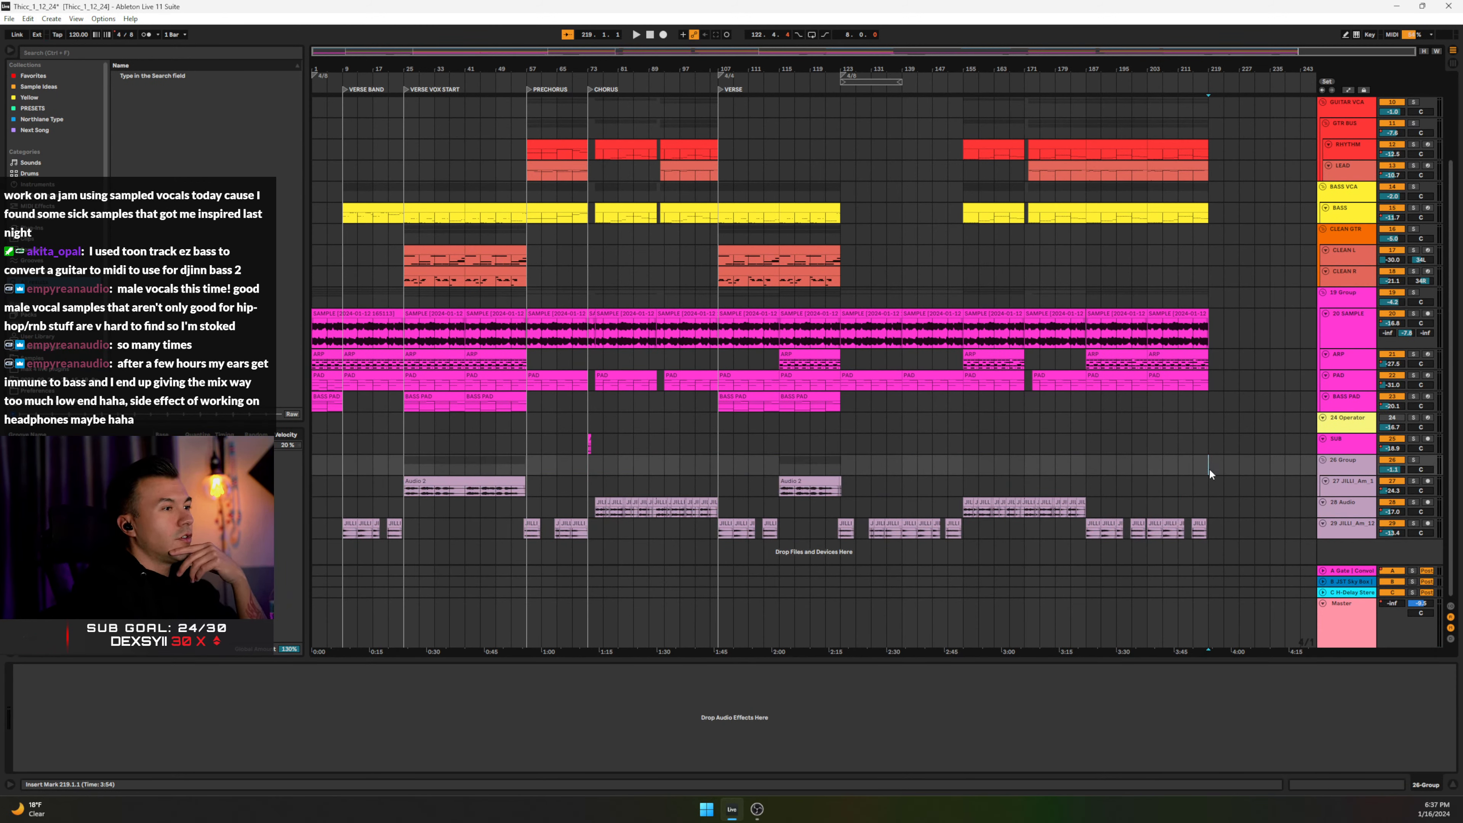
{"action": "left_click_drag", "start_coordinate": [1209, 468], "coordinate": [305, 529]}
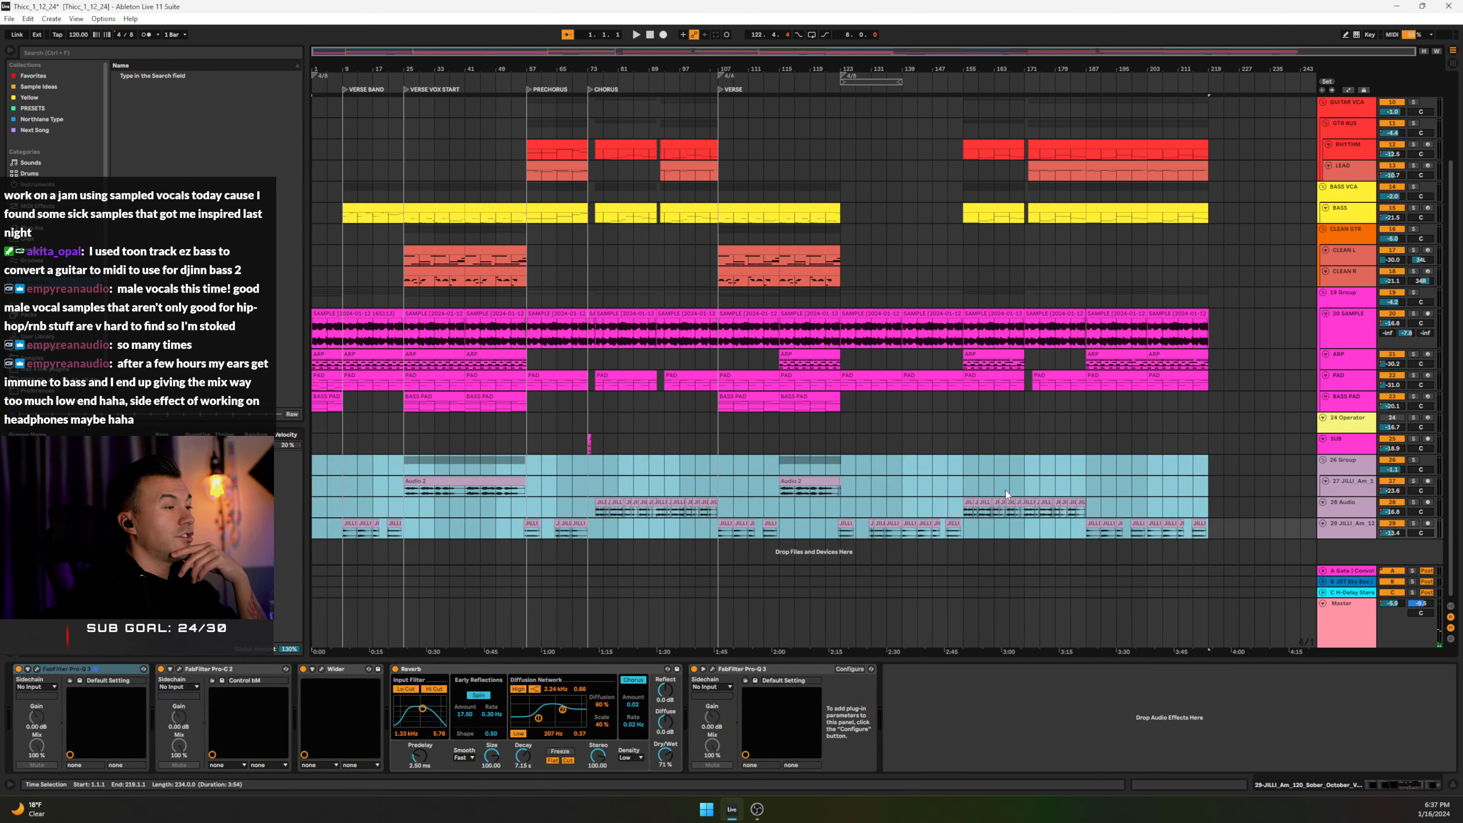
{"action": "left_click", "coordinate": [964, 484]}
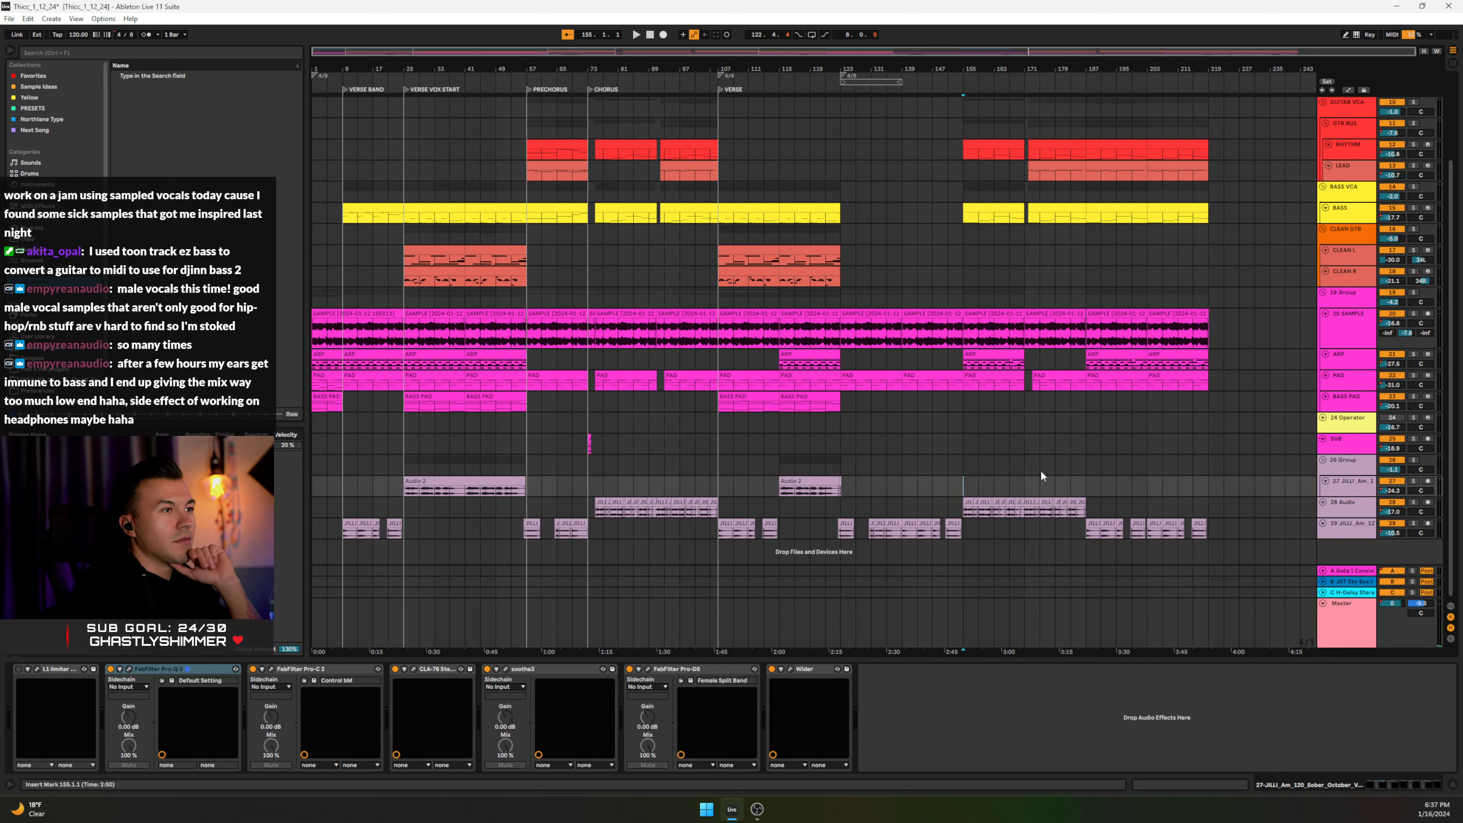
Step: Go through the effect chains of the 20-SAMPLE, ARP, PAD and BASS PAD tracks and back to 20-SAMPLE
{"action": "left_click", "coordinate": [1348, 323]}
{"action": "left_click", "coordinate": [1353, 359]}
{"action": "left_click", "coordinate": [1355, 381]}
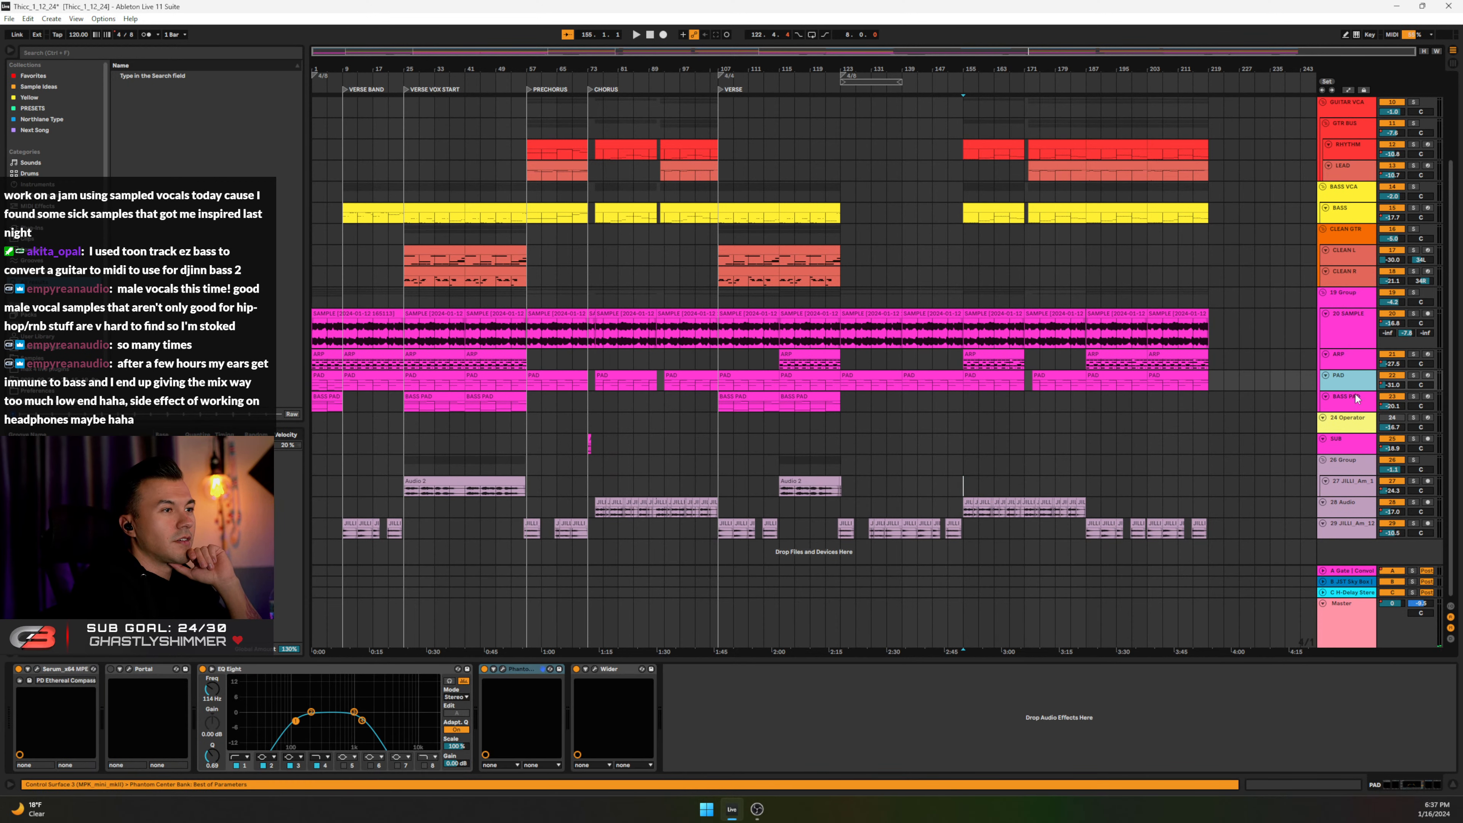
{"action": "left_click", "coordinate": [1353, 401]}
{"action": "left_click", "coordinate": [1350, 381]}
{"action": "left_click", "coordinate": [1347, 360]}
{"action": "left_click", "coordinate": [1346, 346]}
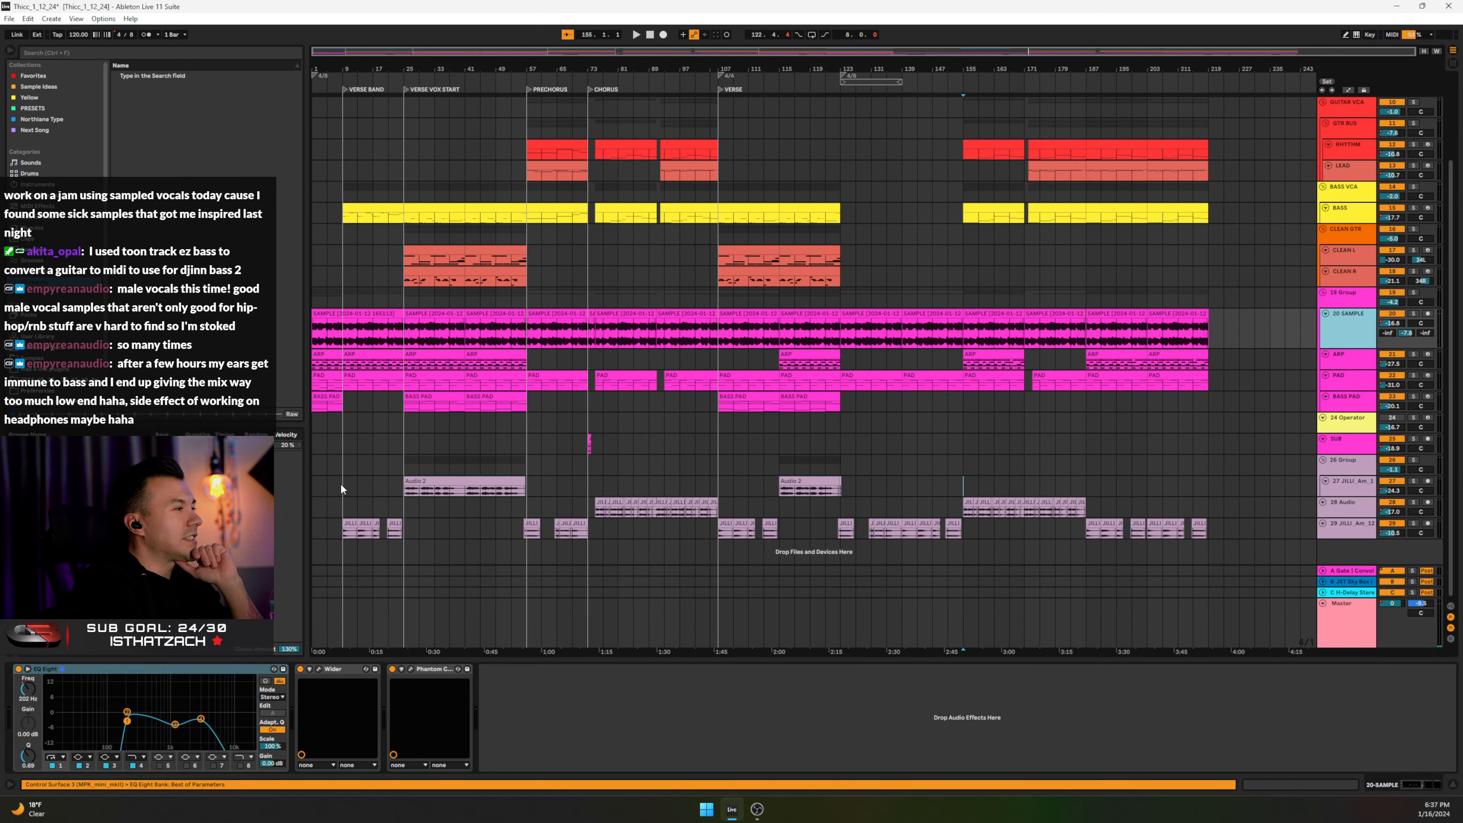
Step: Highlight the three vocal tracks from bar 9 to bar 243, review them against the instrument tracks and return to the song start
{"action": "left_click_drag", "start_coordinate": [342, 489], "coordinate": [1303, 533]}
{"action": "scroll", "coordinate": [1194, 448], "scroll_direction": "up", "scroll_amount": 3}
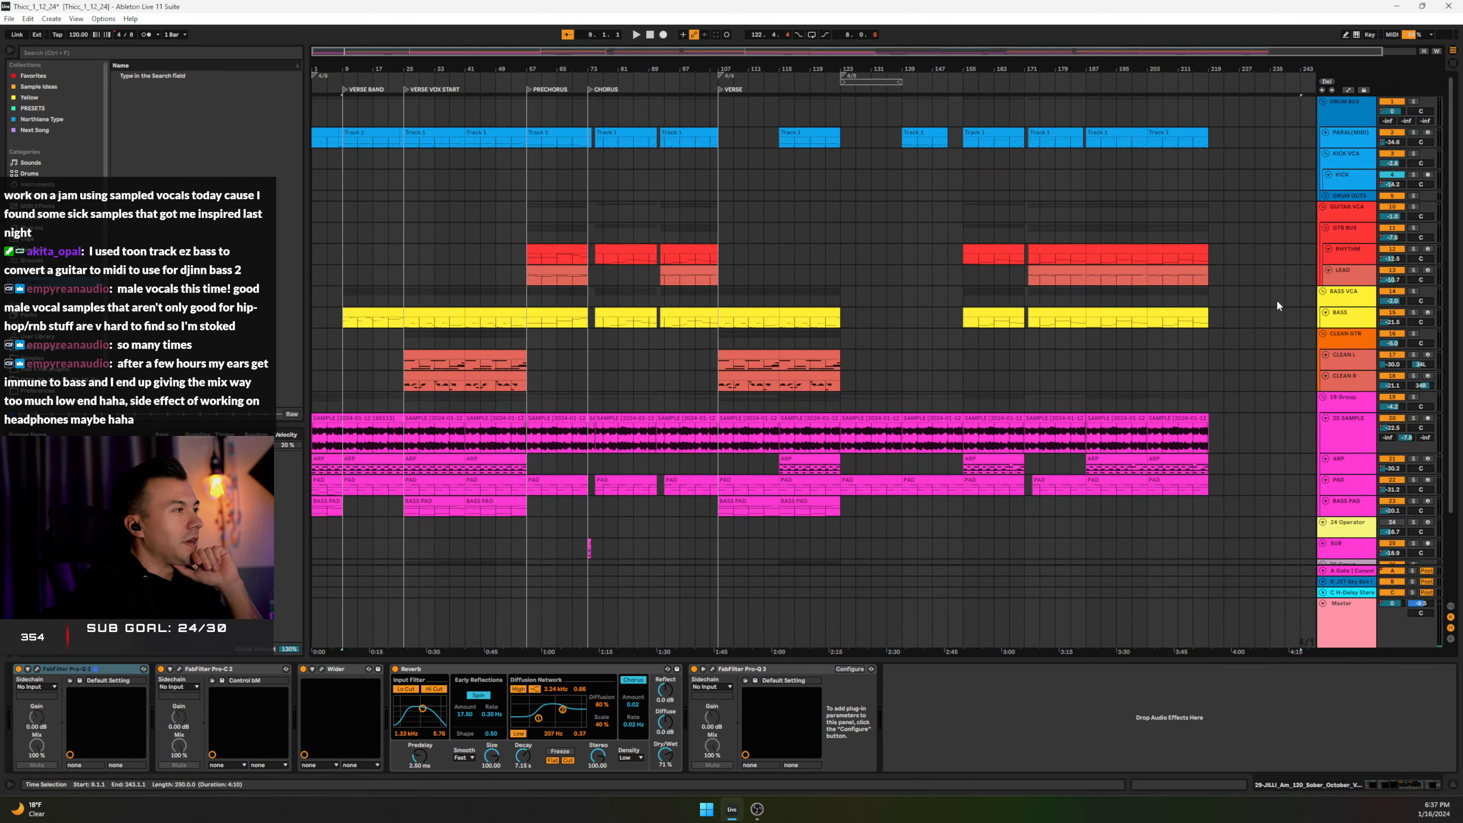
{"action": "scroll", "coordinate": [566, 292], "scroll_direction": "down", "scroll_amount": 3}
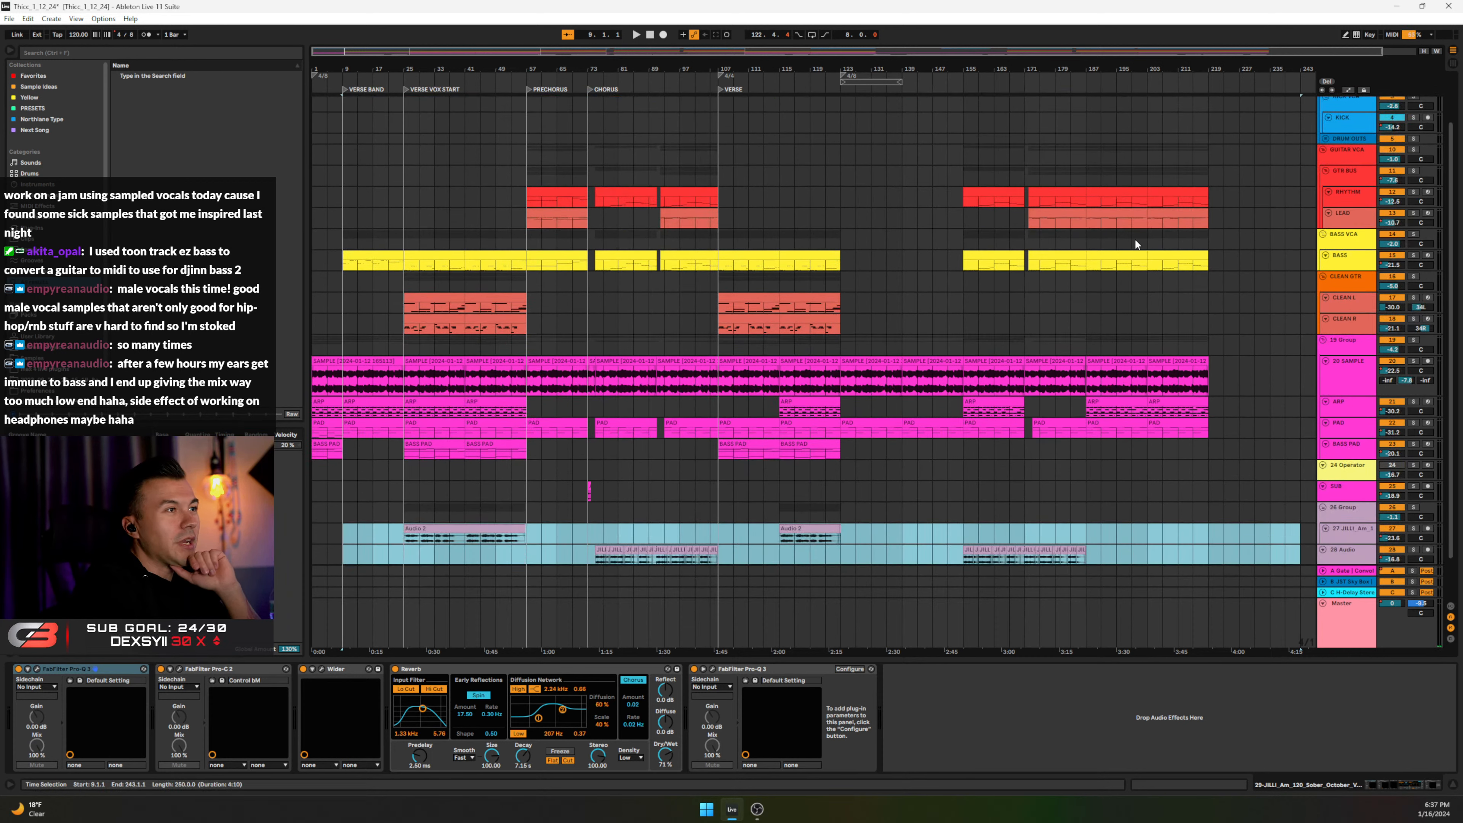
{"action": "scroll", "coordinate": [876, 316], "scroll_direction": "down", "scroll_amount": 3}
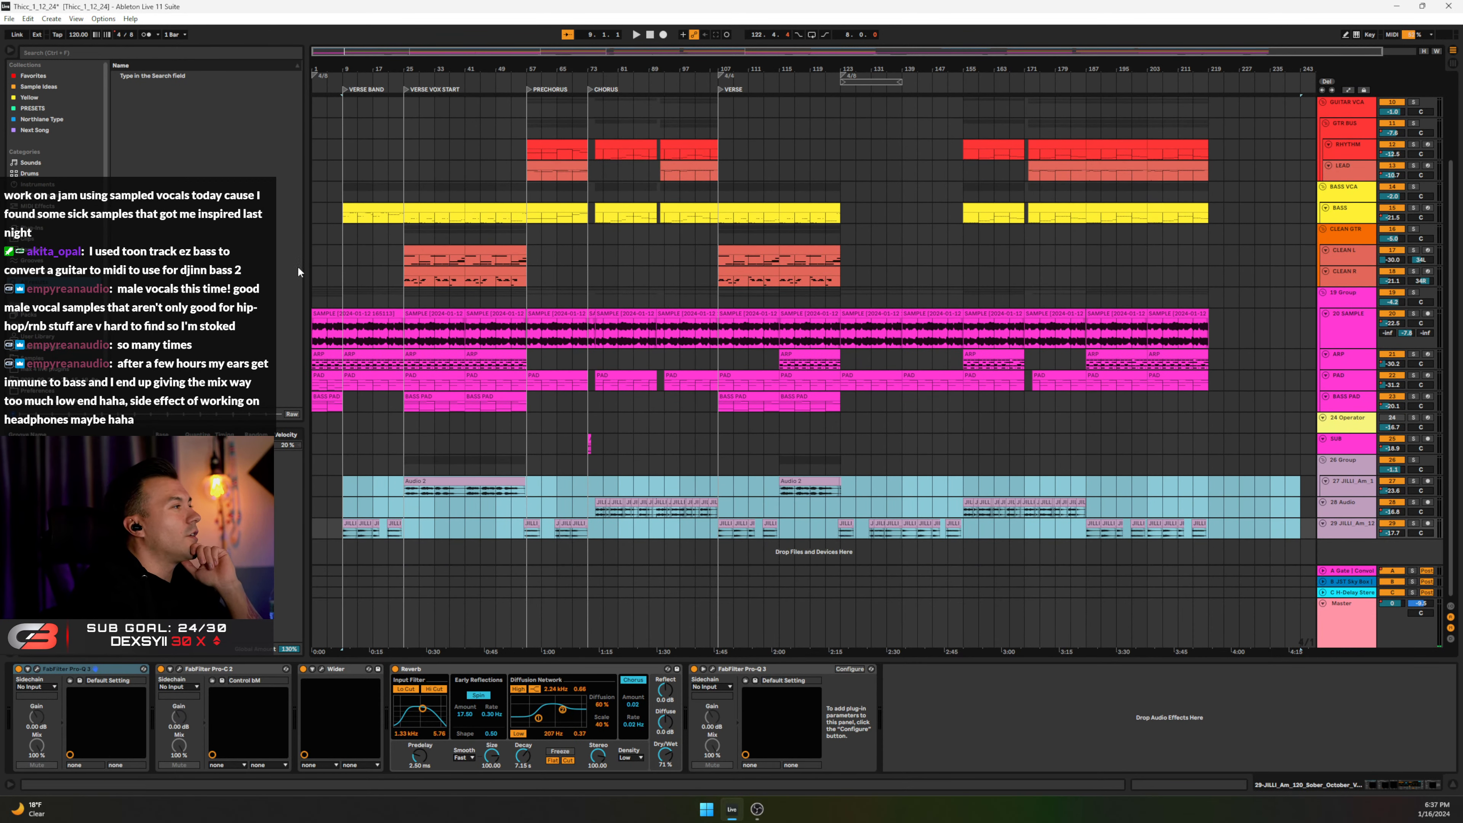
{"action": "left_click", "coordinate": [312, 254]}
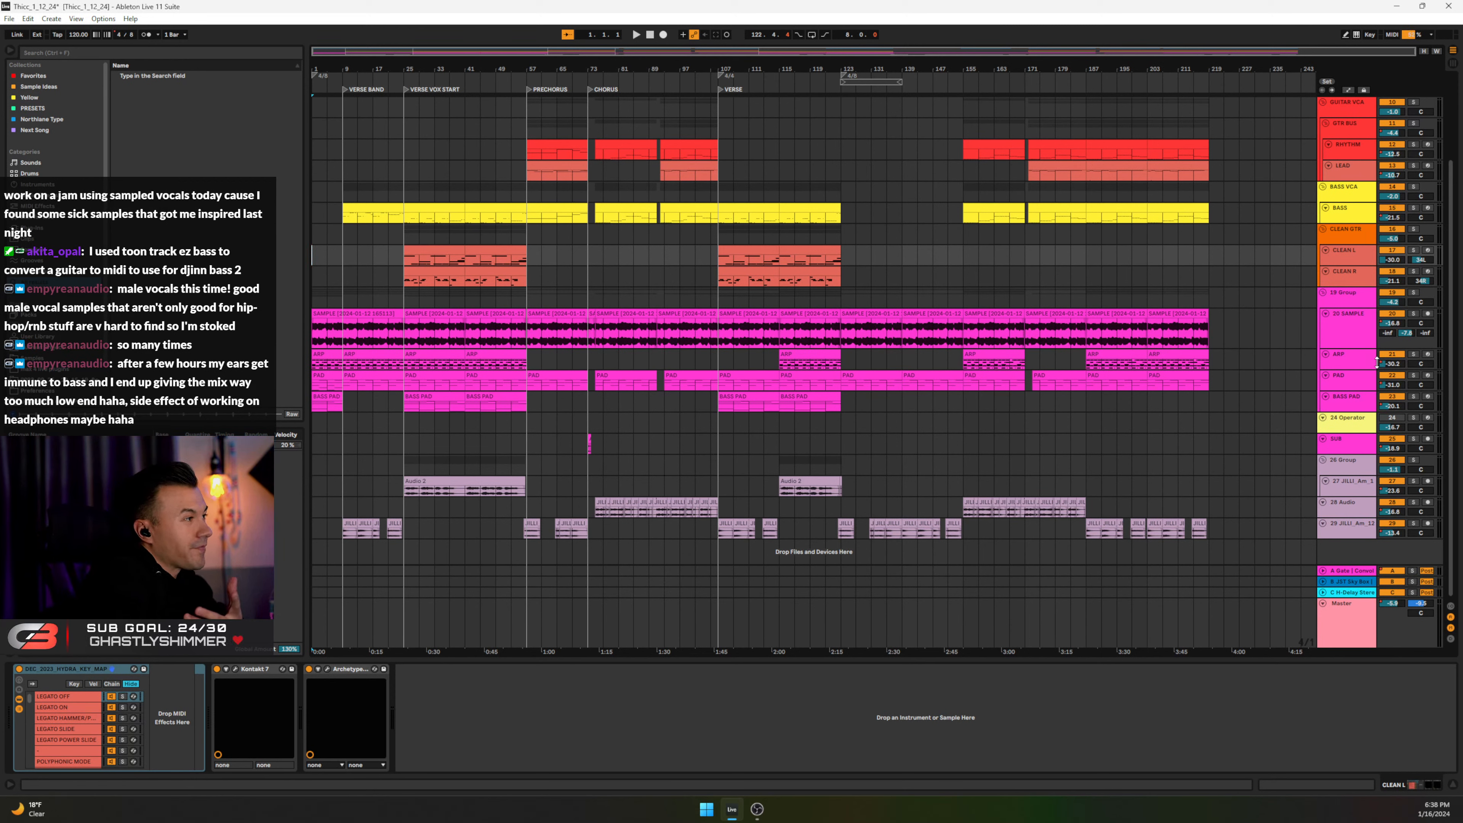
Step: Compare the effect chains of the PAD, 20-SAMPLE and BASS PAD tracks and mute the ARP track
{"action": "left_click", "coordinate": [1350, 384]}
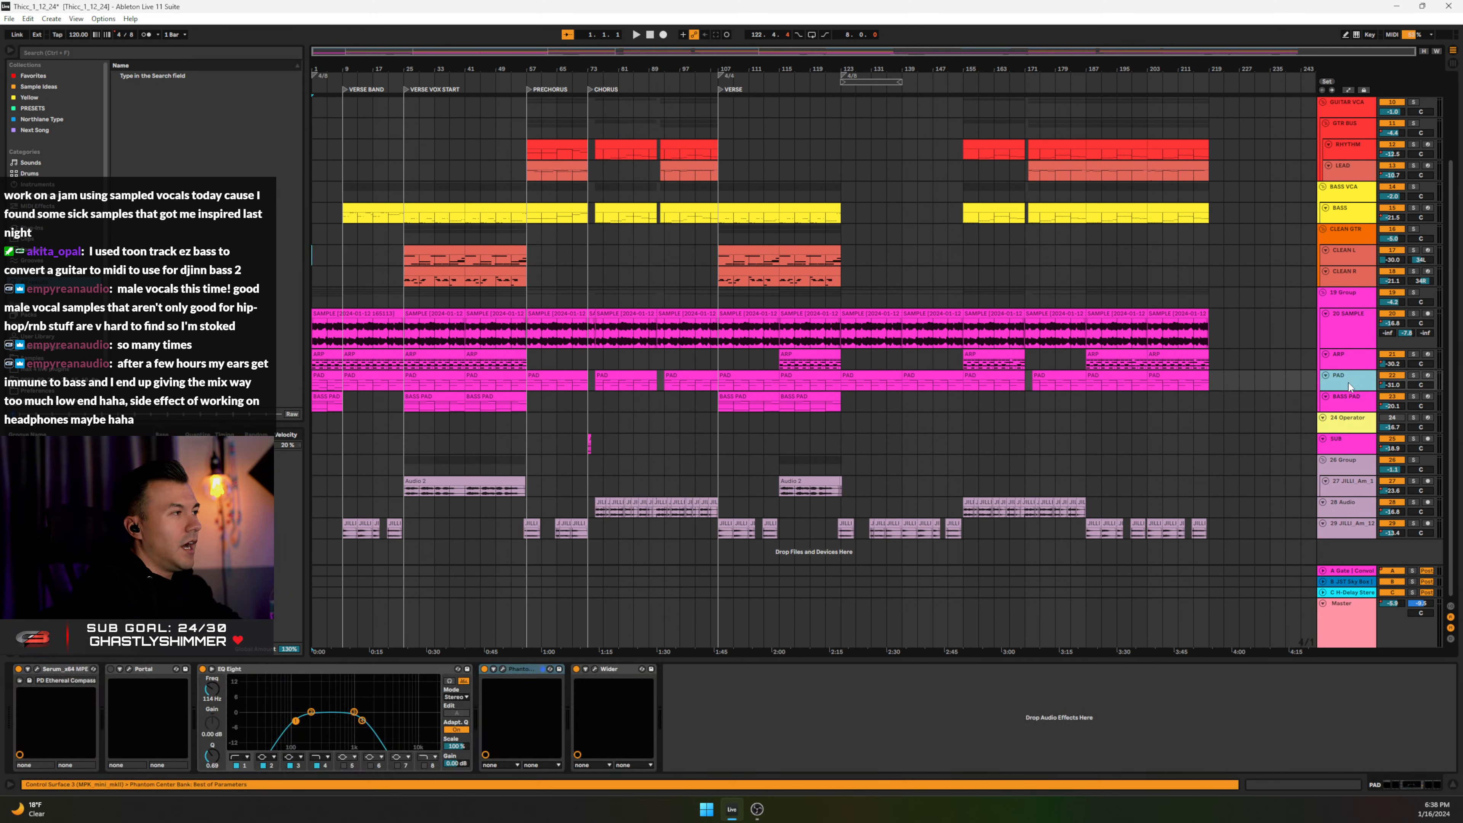
{"action": "left_click", "coordinate": [1357, 322]}
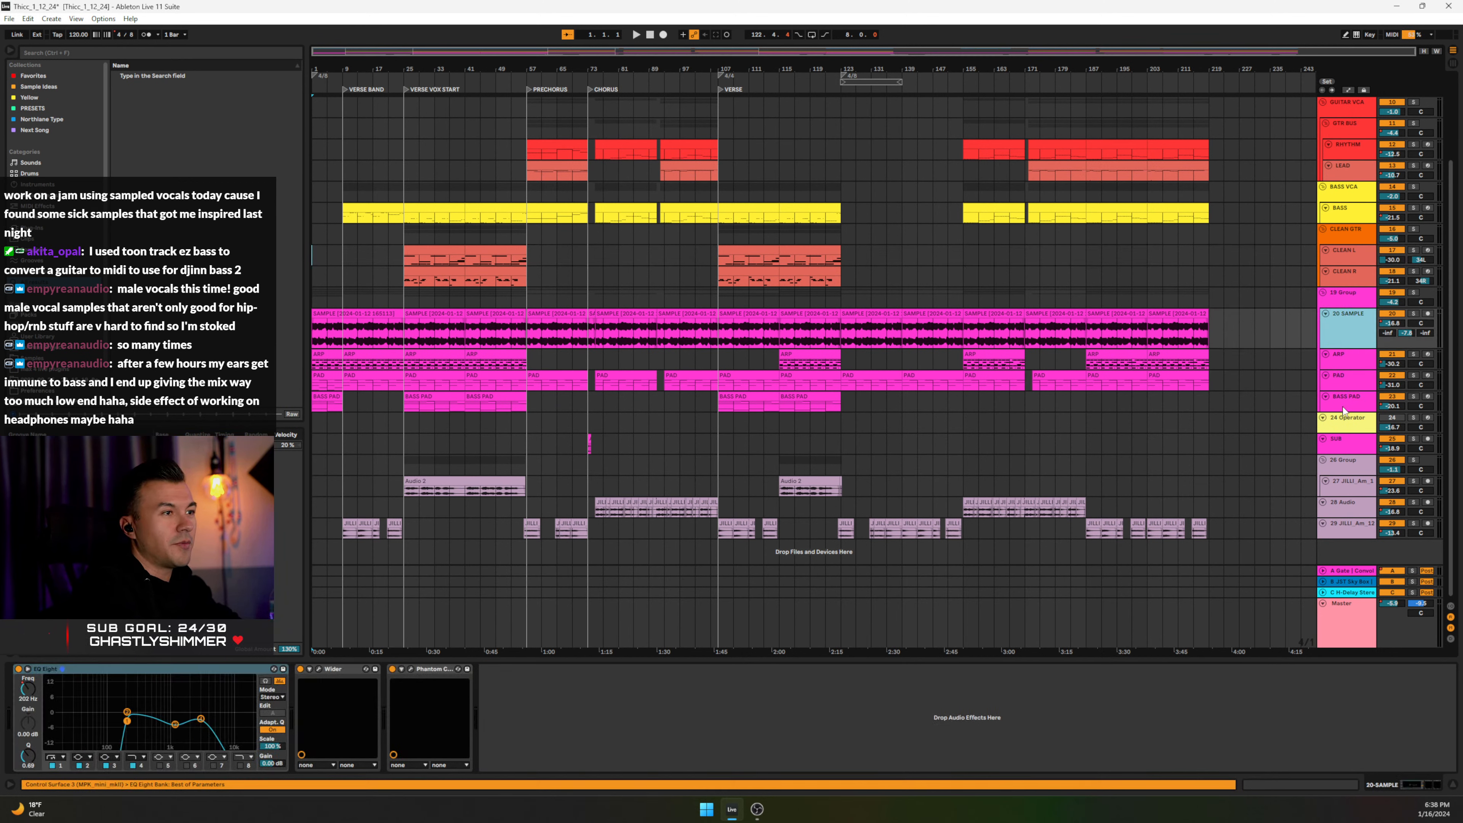
{"action": "left_click", "coordinate": [1347, 411]}
{"action": "left_click", "coordinate": [1350, 336]}
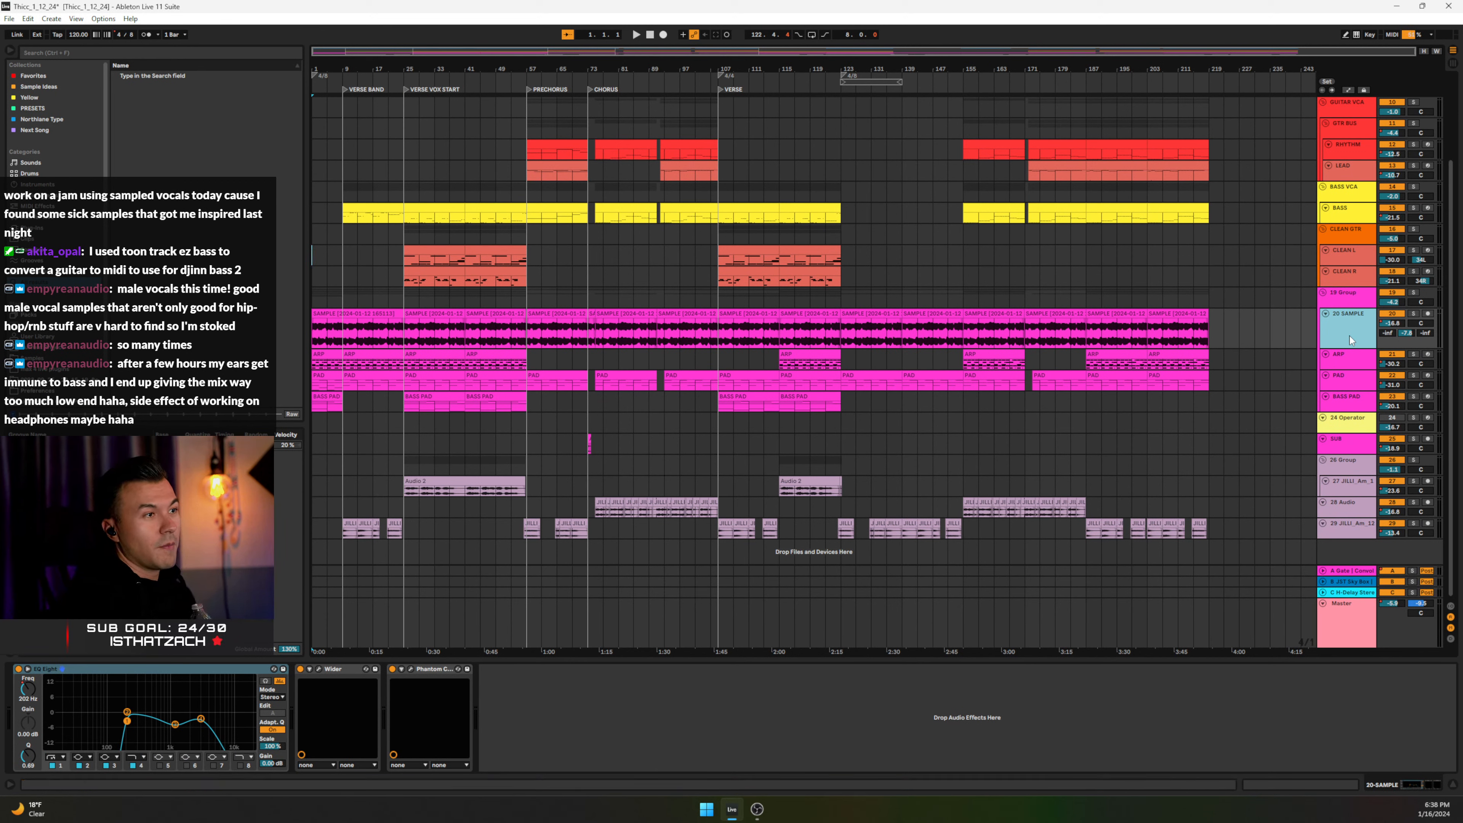
{"action": "left_click", "coordinate": [1392, 358]}
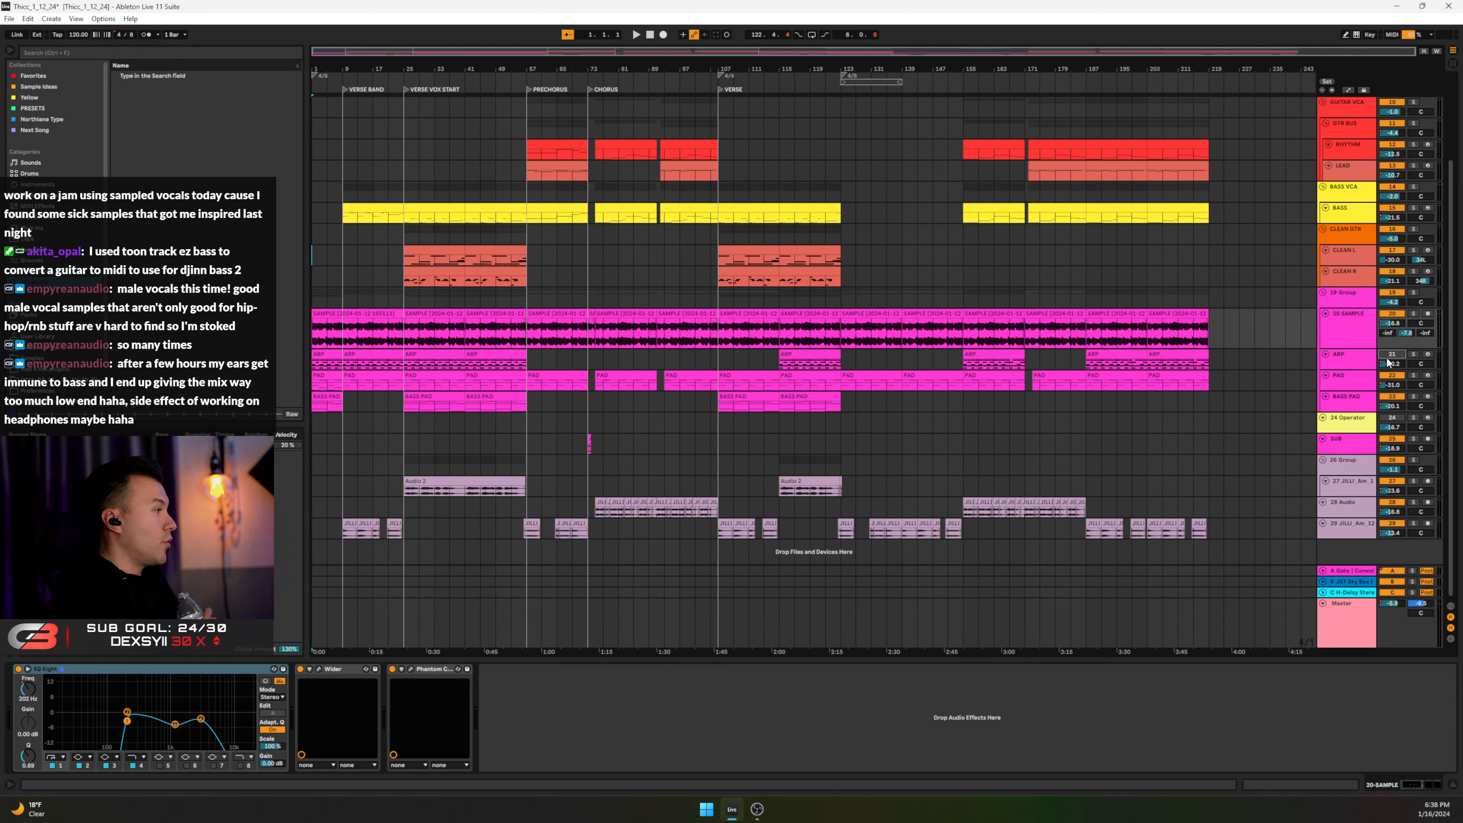
Step: Play the song through the verse vocal section and increase the ARP track's height
{"action": "left_click", "coordinate": [403, 294]}
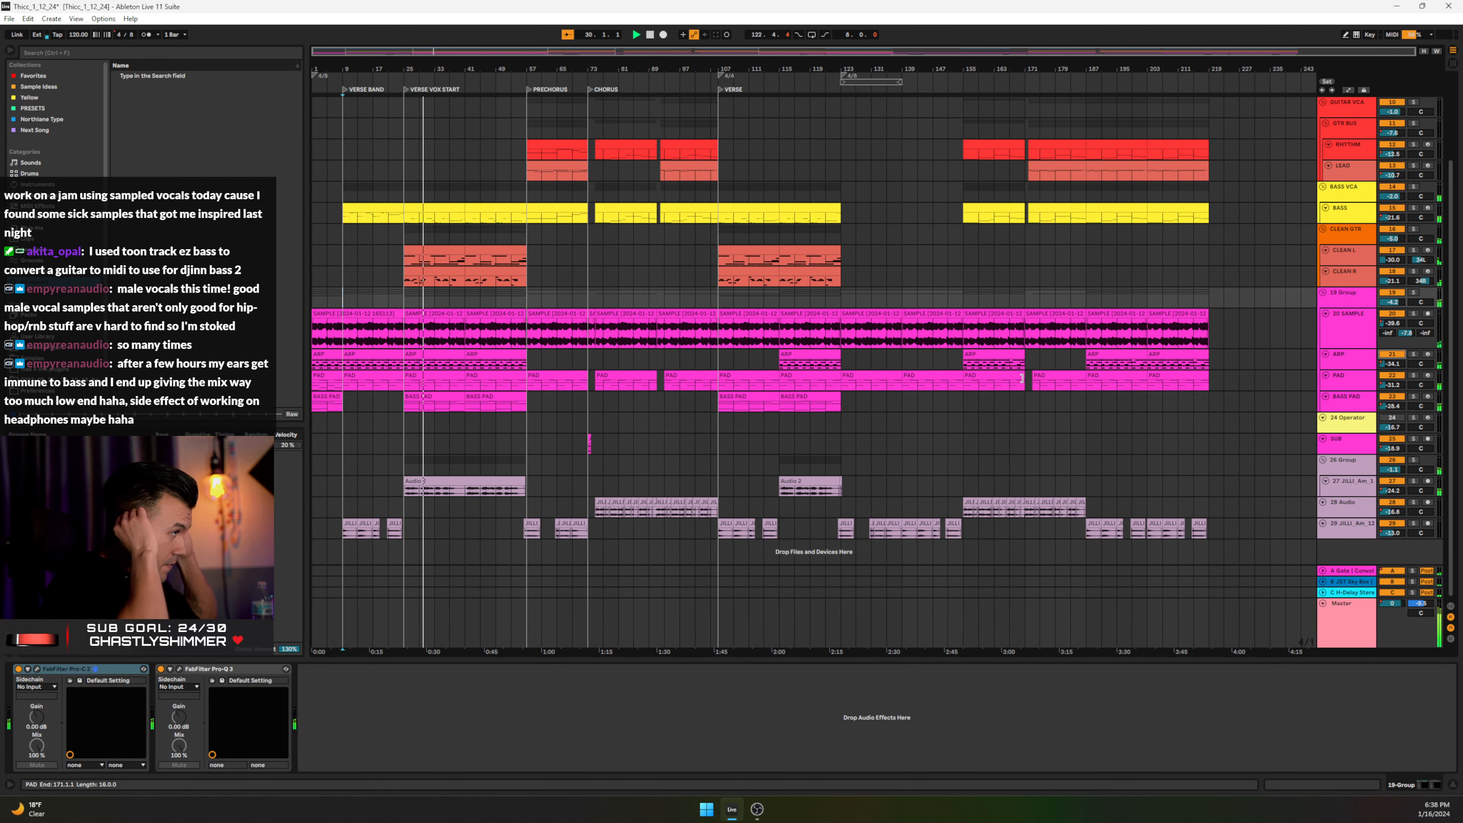
{"action": "left_click", "coordinate": [1361, 369]}
{"action": "left_click_drag", "start_coordinate": [1360, 379], "coordinate": [1361, 418]}
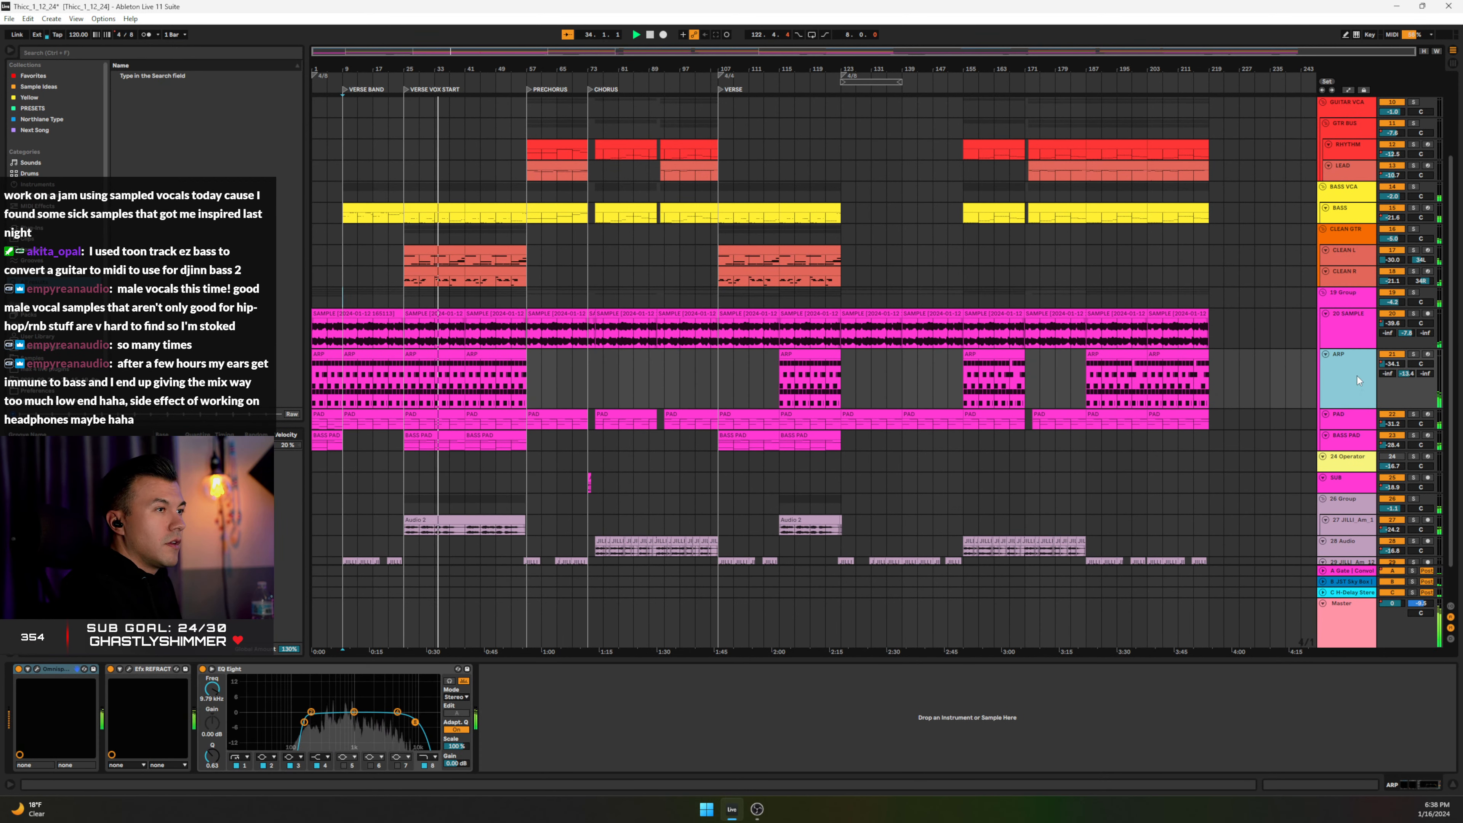
Step: Find the Phantom Center plugin by searching for CENTER, add it to the ARP track's chain and set its Mix to about -20 %
{"action": "left_click", "coordinate": [57, 53]}
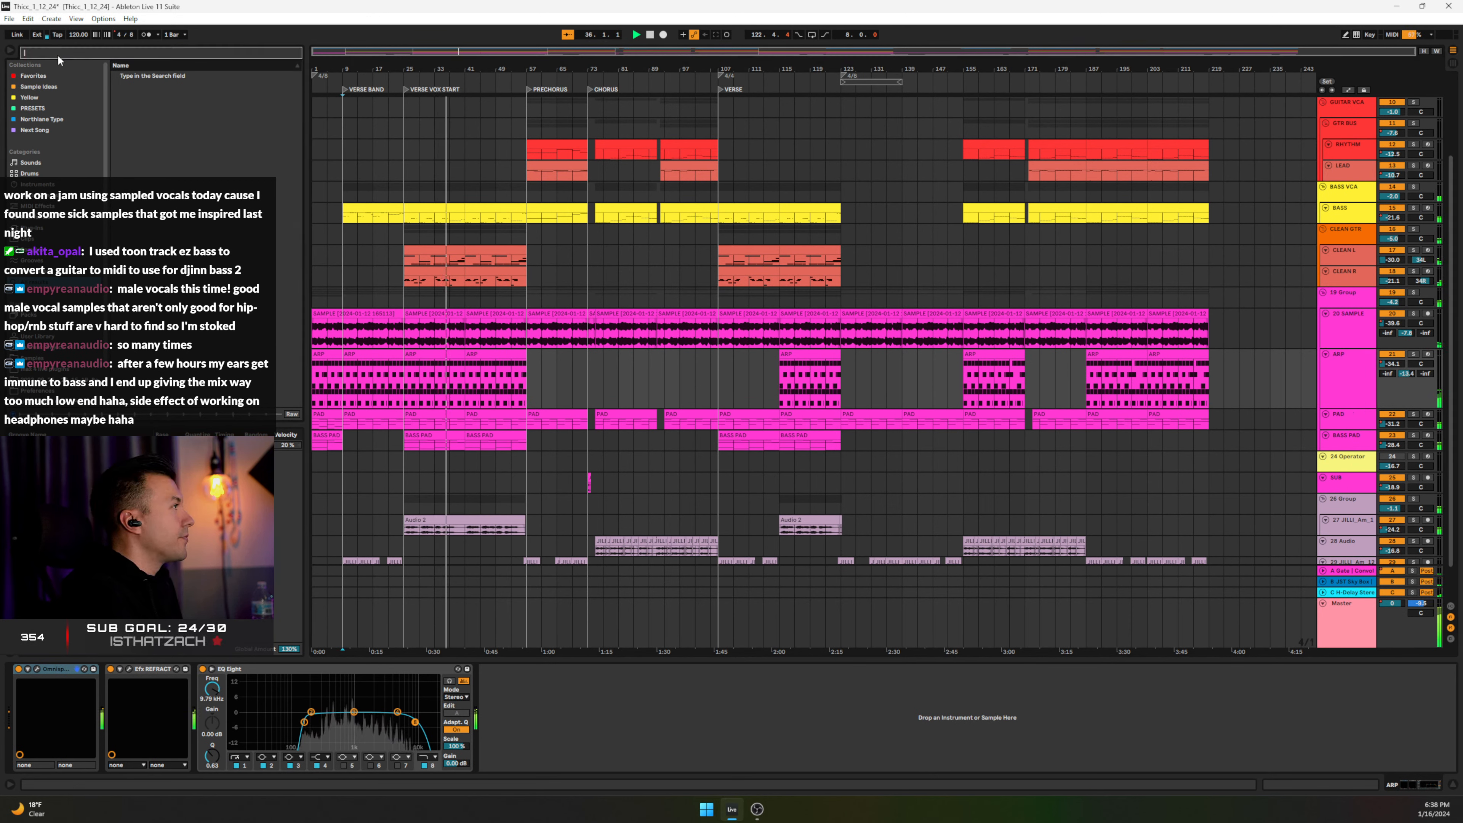
{"action": "type", "text": "CENTER"}
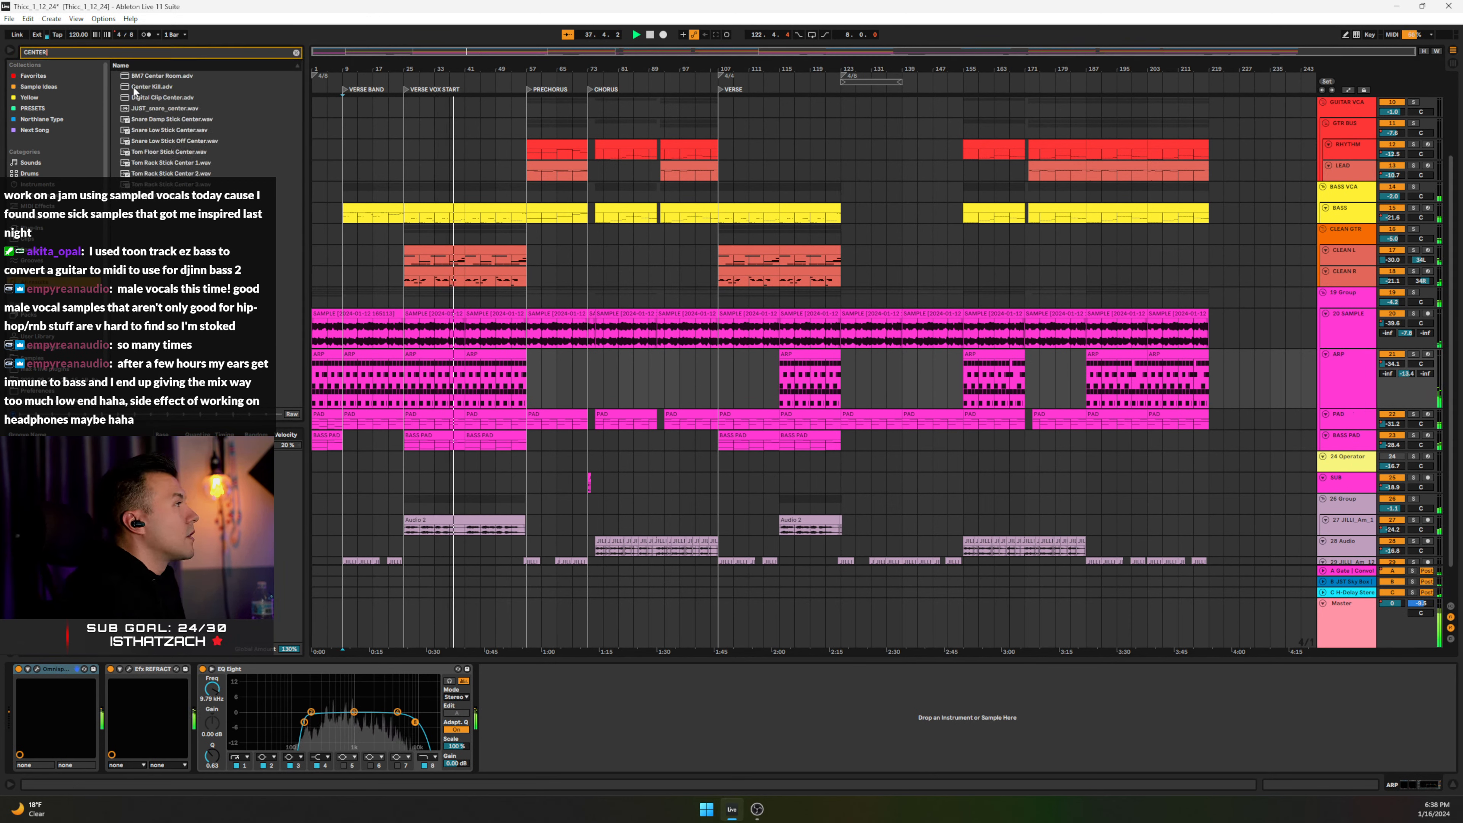
{"action": "left_click", "coordinate": [147, 197]}
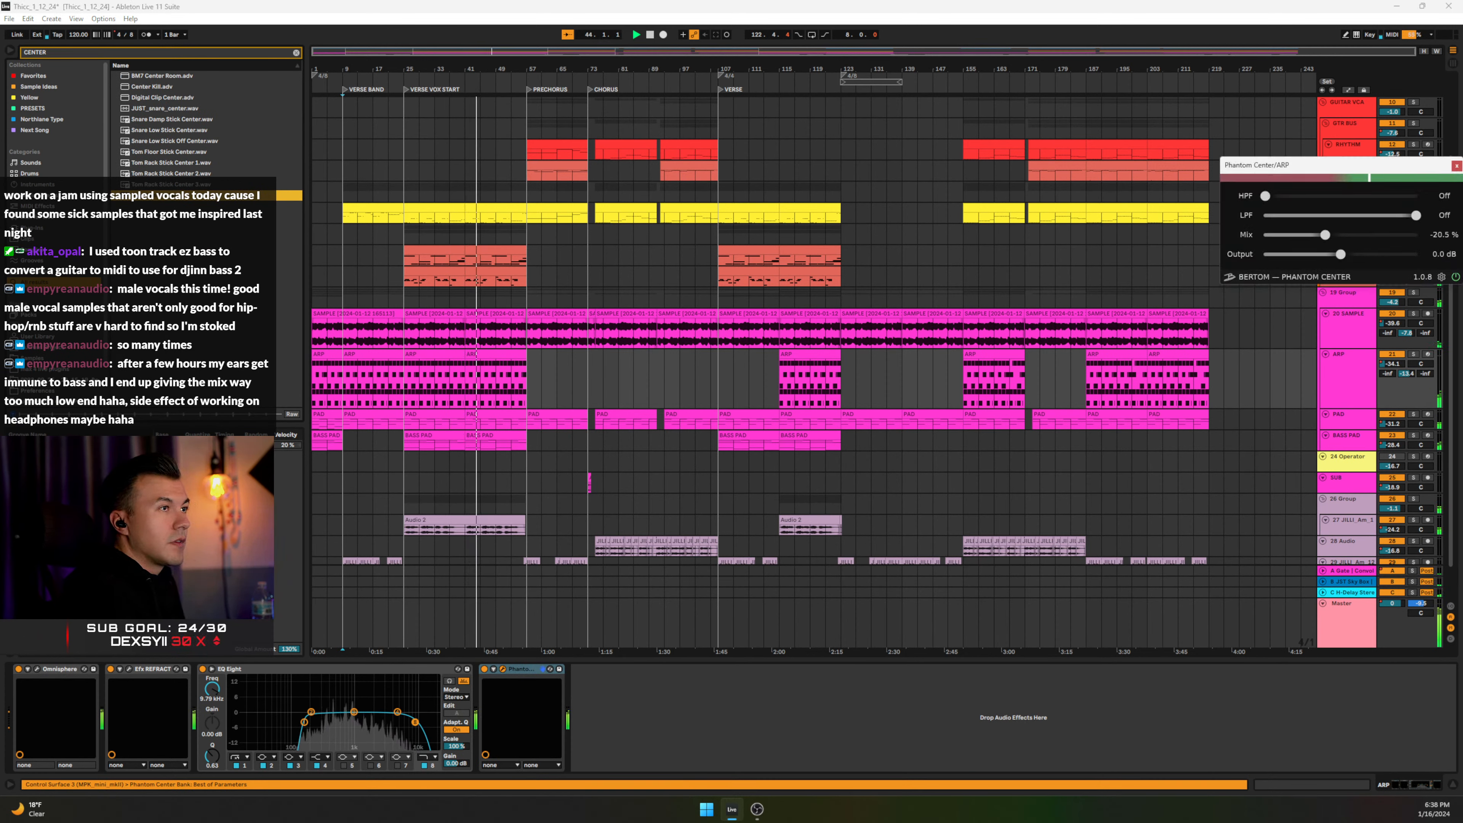
{"action": "left_click_drag", "start_coordinate": [1341, 235], "coordinate": [1318, 235]}
{"action": "left_click", "coordinate": [1456, 165]}
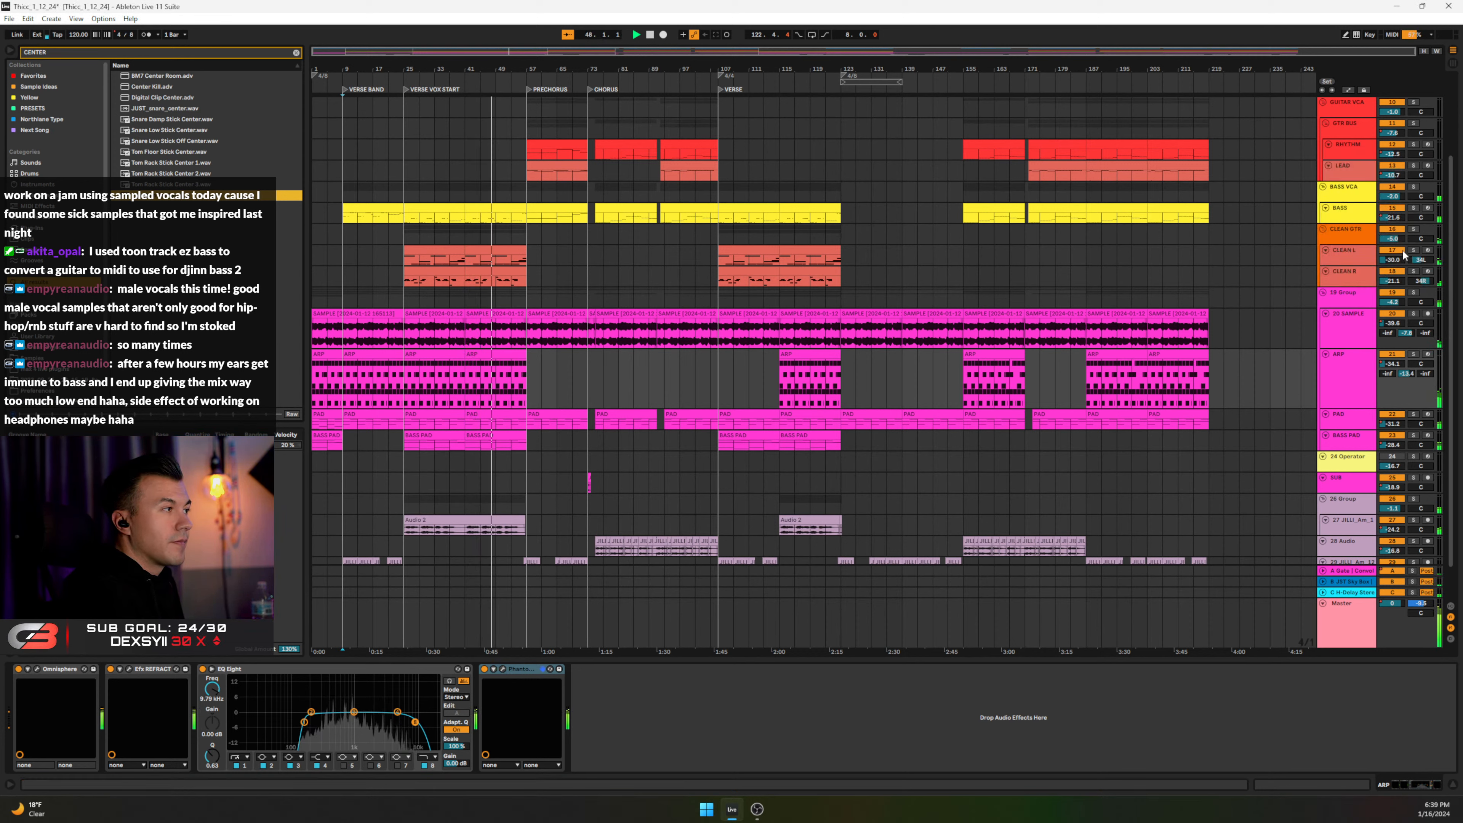
Step: Display the automation lanes and make the ARP track's lane show the Mixer's Track Volume
{"action": "left_click", "coordinate": [1361, 382]}
{"action": "key", "text": "a"}
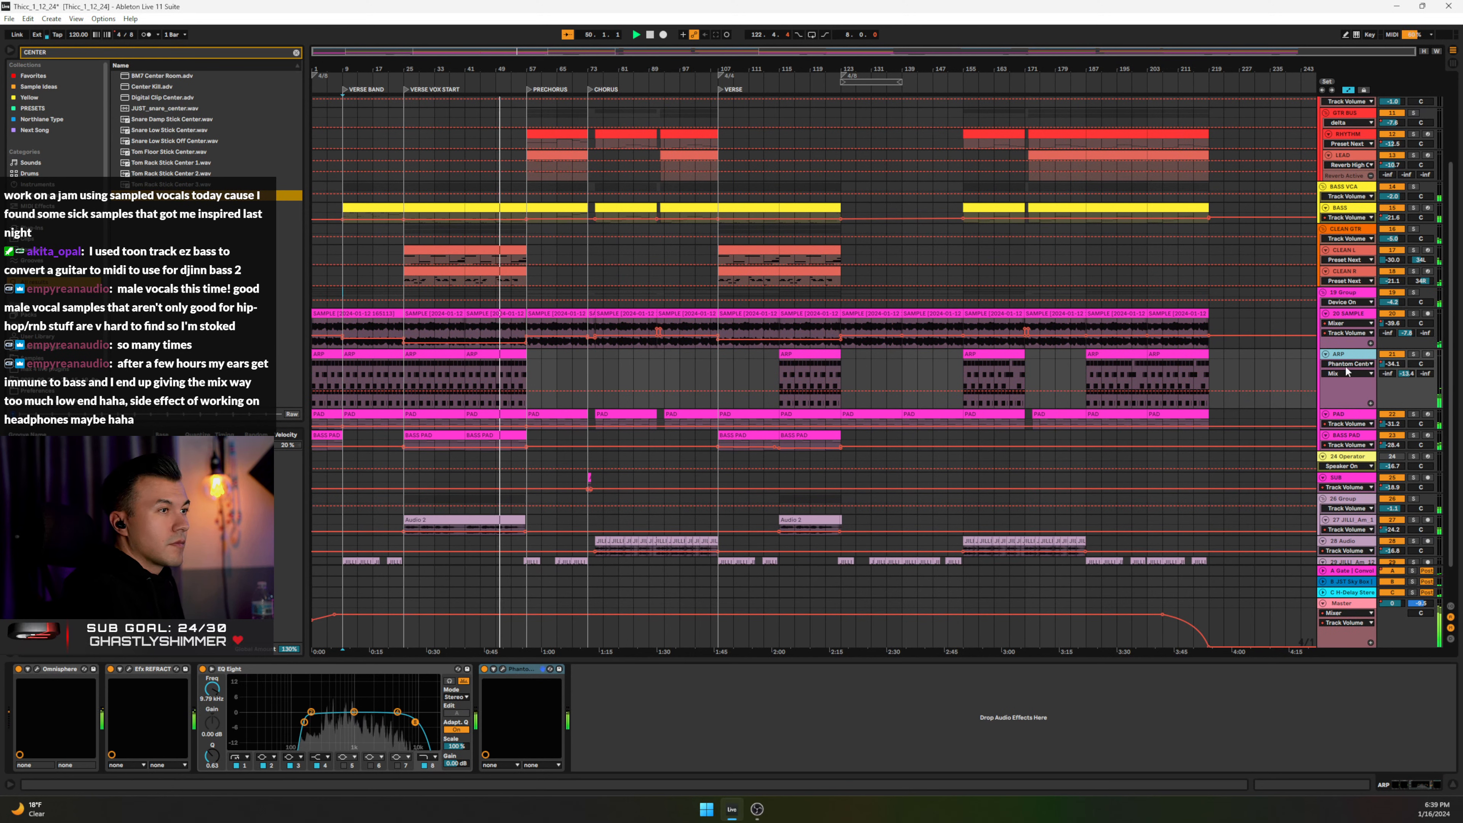
{"action": "left_click", "coordinate": [1349, 363]}
{"action": "left_click", "coordinate": [1335, 415]}
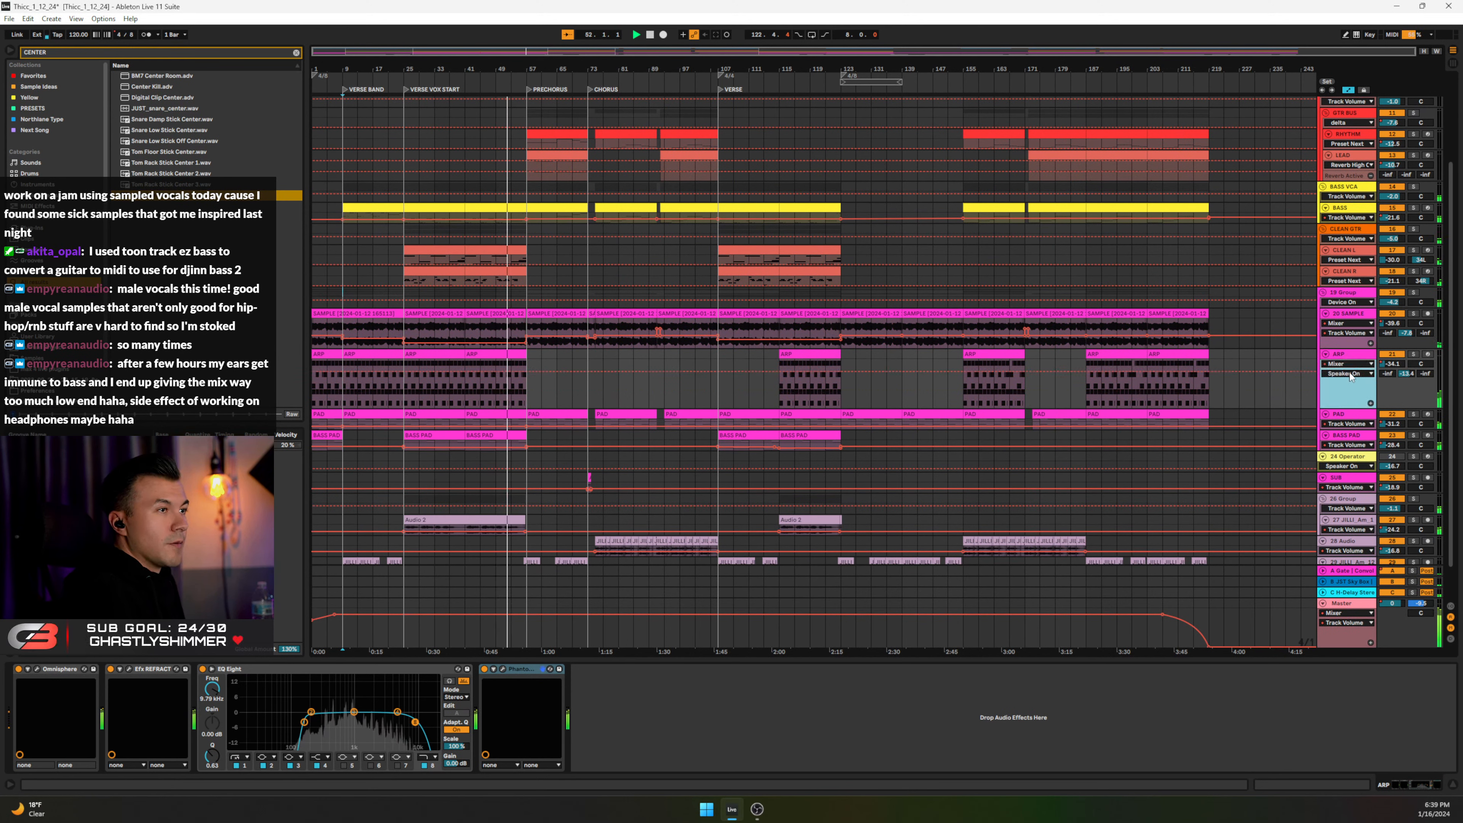
{"action": "left_click", "coordinate": [1348, 373]}
{"action": "left_click", "coordinate": [1334, 401]}
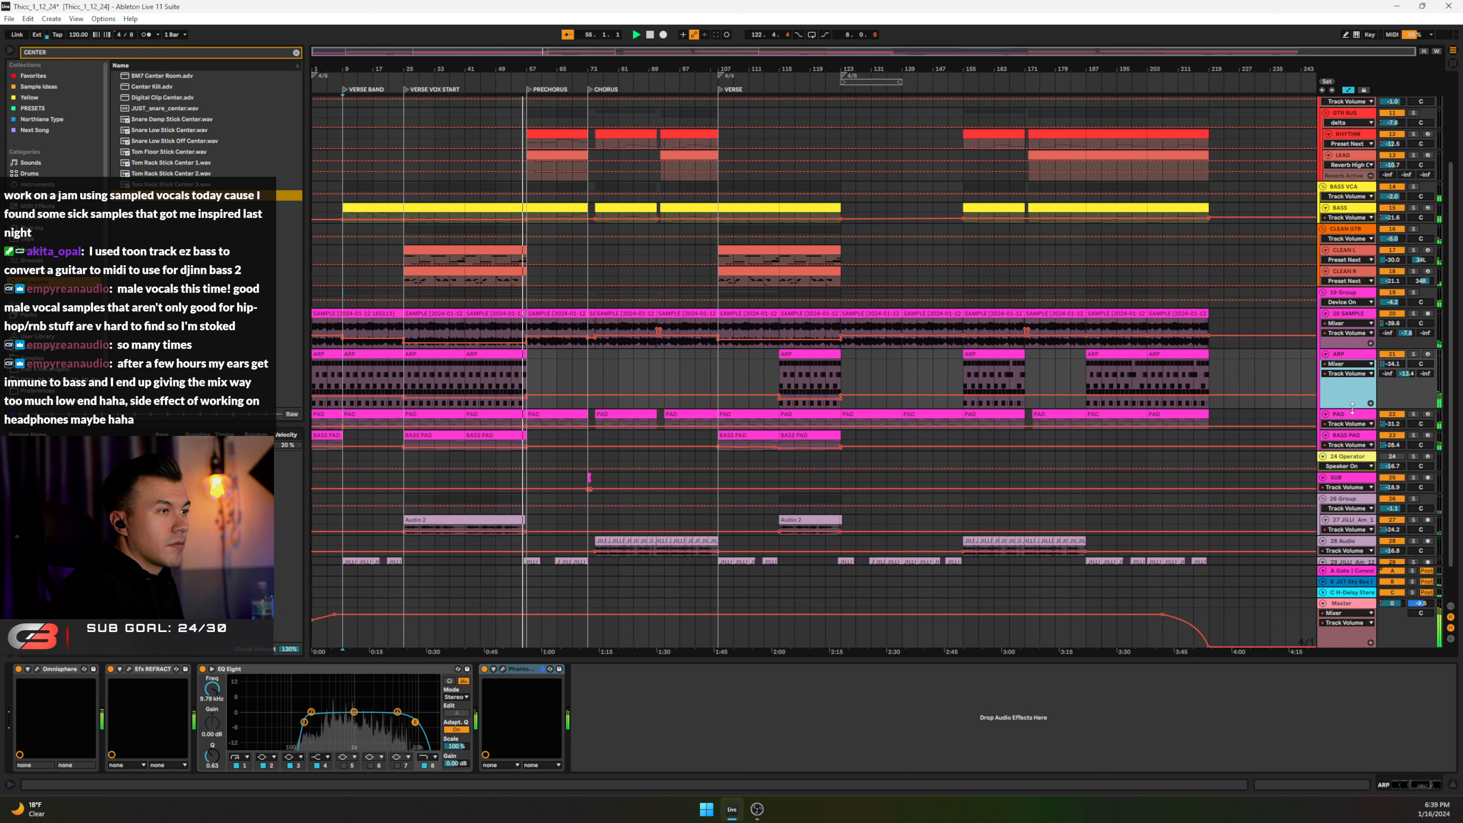
Step: Increase the heights of the ARP, 20-SAMPLE, PAD and BASS PAD tracks to expose their volume automation
{"action": "left_click_drag", "start_coordinate": [1354, 406], "coordinate": [1354, 475]}
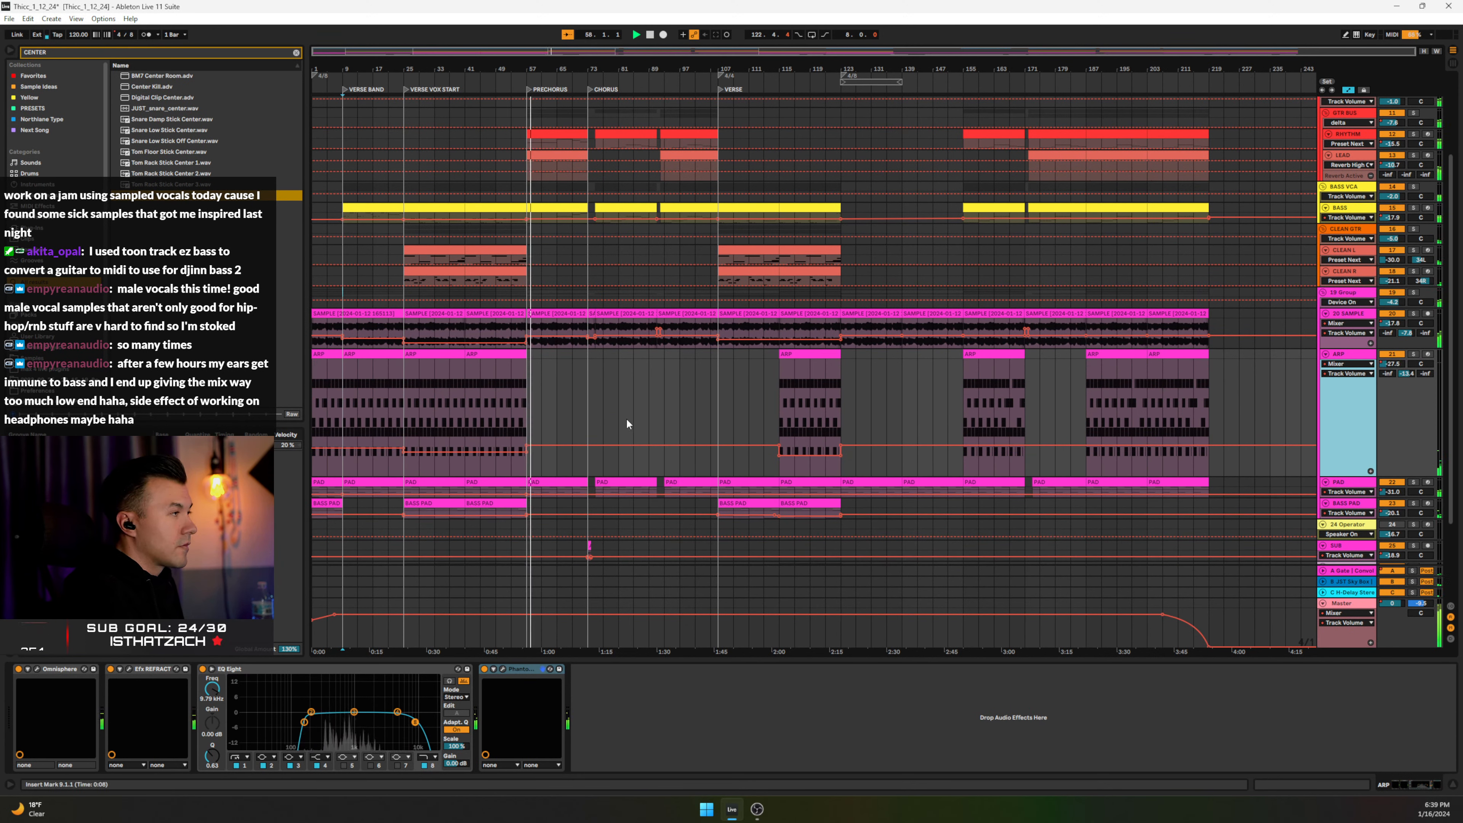
{"action": "left_click_drag", "start_coordinate": [1341, 349], "coordinate": [1330, 416]}
{"action": "scroll", "coordinate": [571, 406], "scroll_direction": "down", "scroll_amount": 3}
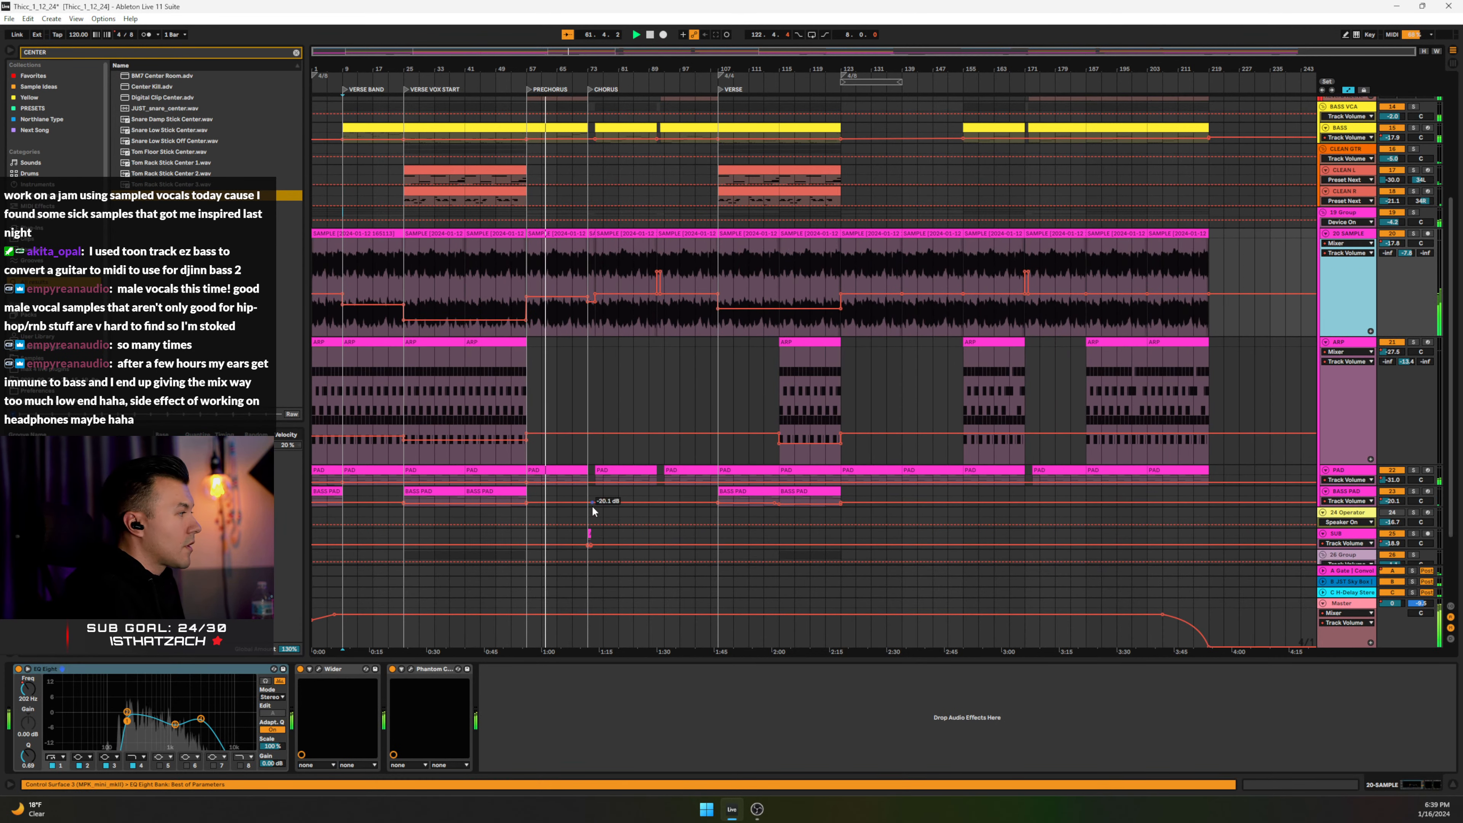
{"action": "scroll", "coordinate": [594, 420], "scroll_direction": "down", "scroll_amount": 2}
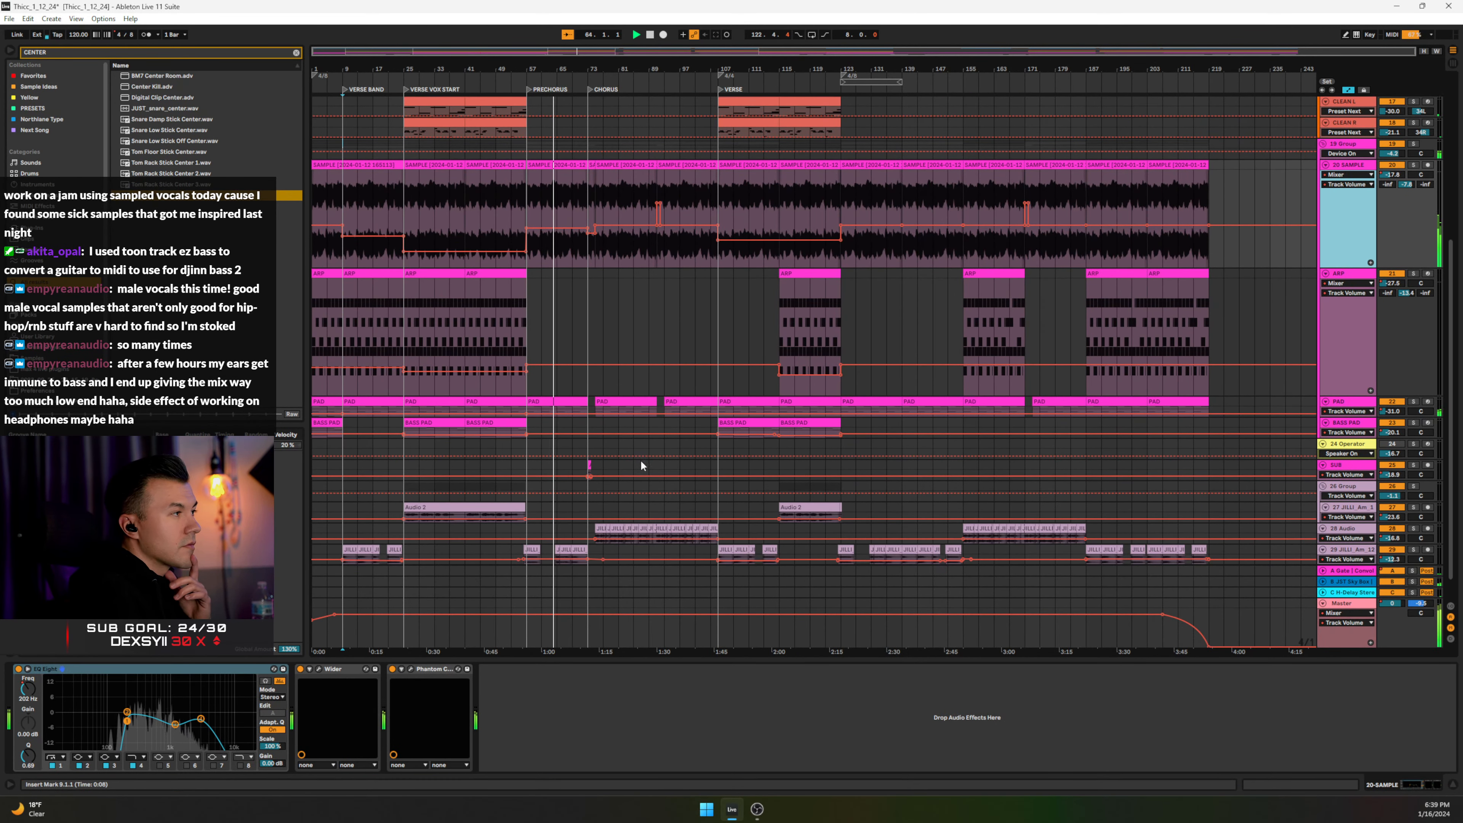
{"action": "left_click_drag", "start_coordinate": [1347, 417], "coordinate": [1351, 507]}
{"action": "scroll", "coordinate": [1351, 470], "scroll_direction": "down", "scroll_amount": 2}
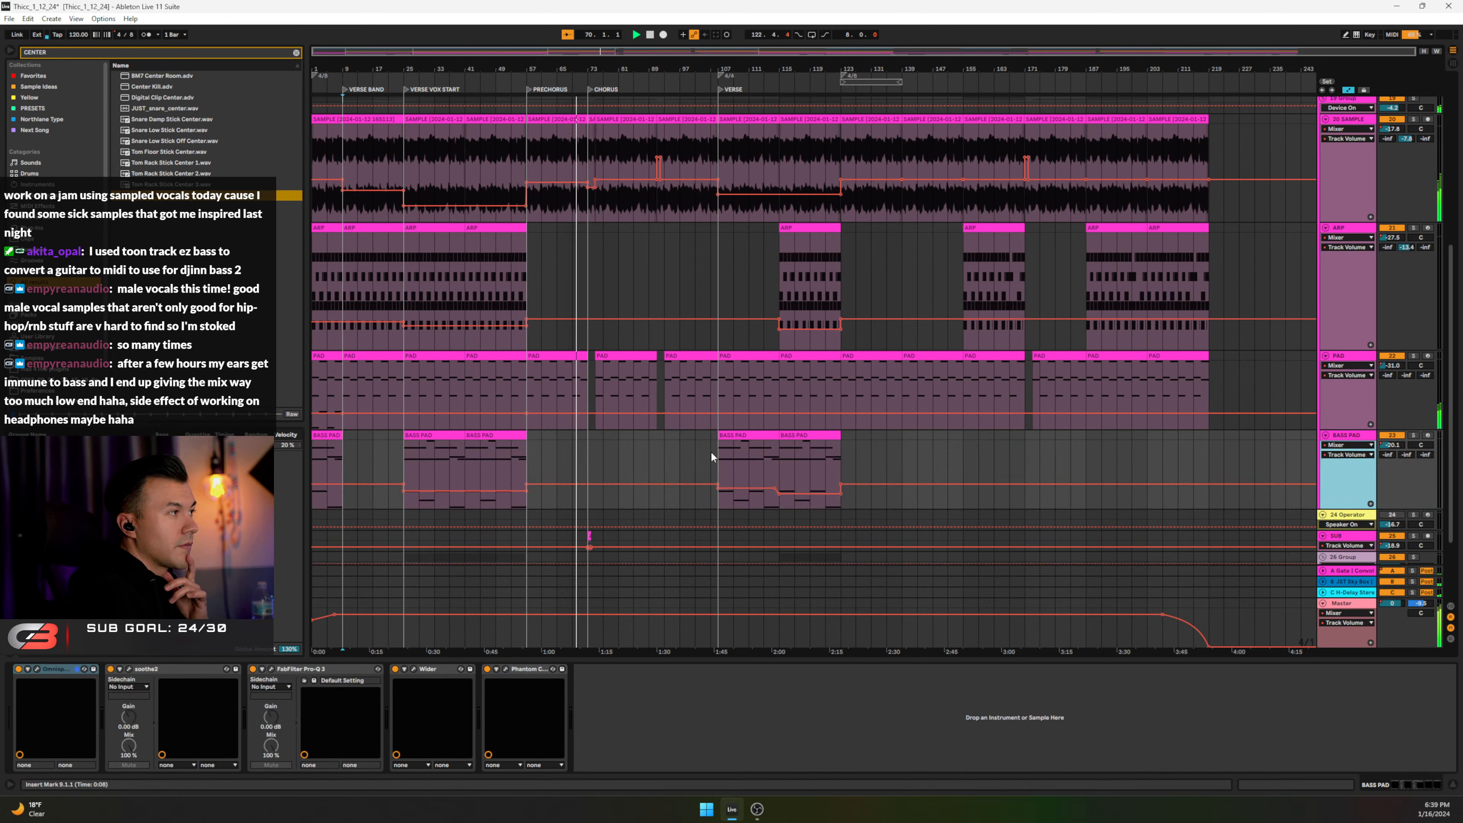
Step: Enlarge the BASS and PARAL(MIDI) tracks to expose their volume automation curves
{"action": "scroll", "coordinate": [709, 450], "scroll_direction": "down", "scroll_amount": 3}
{"action": "scroll", "coordinate": [672, 444], "scroll_direction": "down", "scroll_amount": 1}
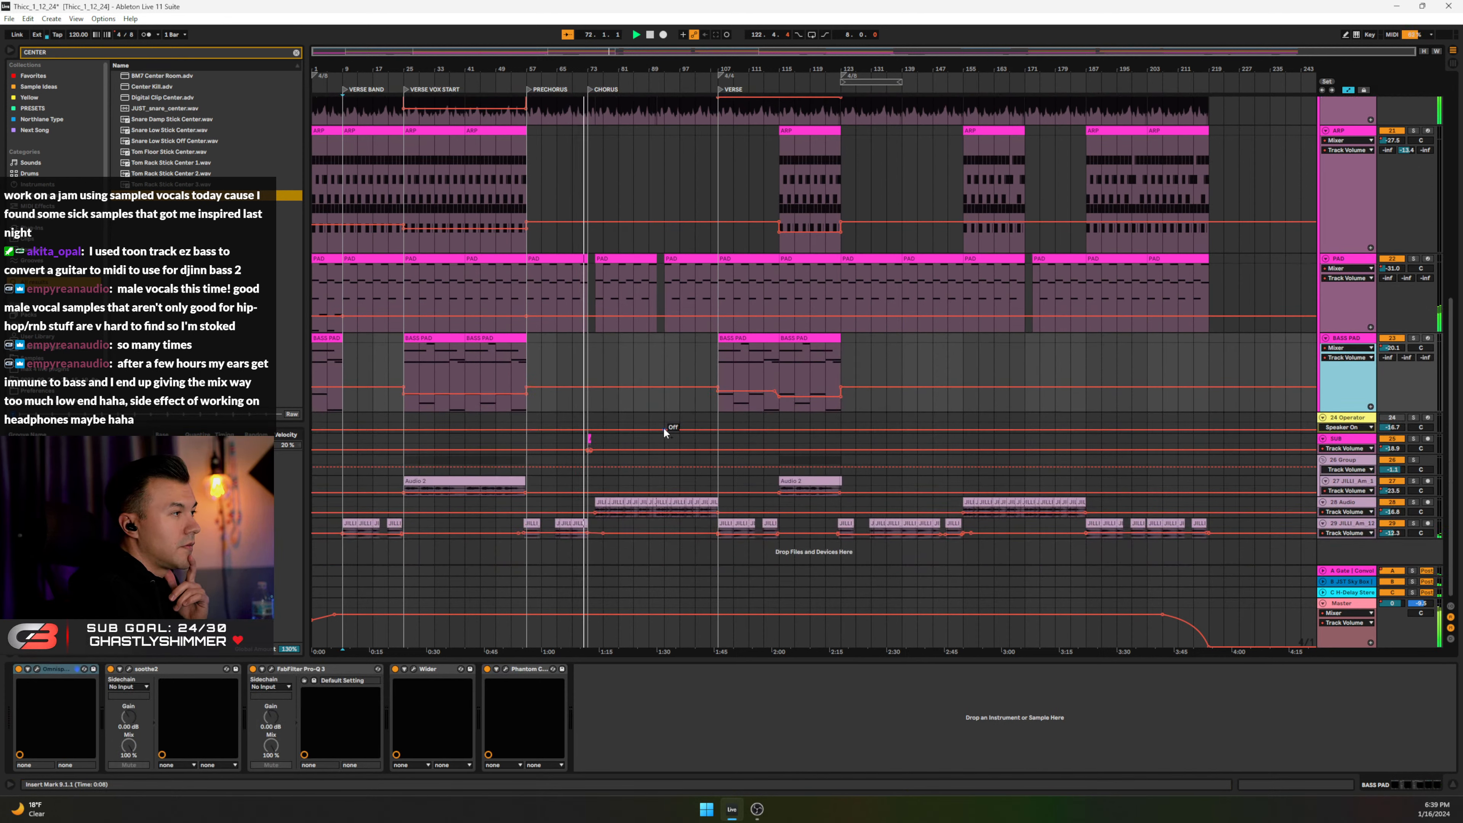
{"action": "scroll", "coordinate": [656, 416], "scroll_direction": "up", "scroll_amount": 15}
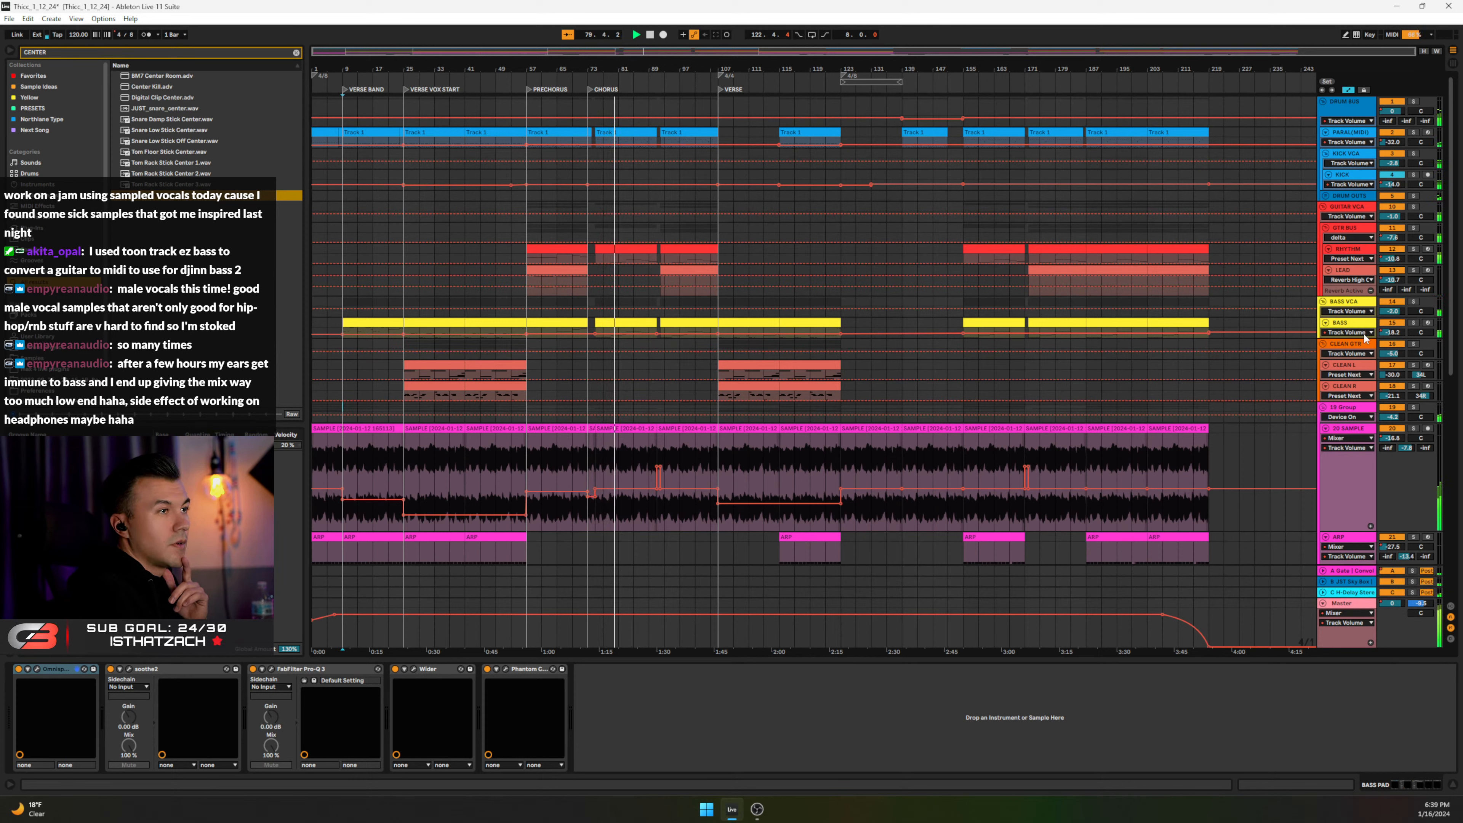
{"action": "left_click_drag", "start_coordinate": [1363, 337], "coordinate": [1359, 447]}
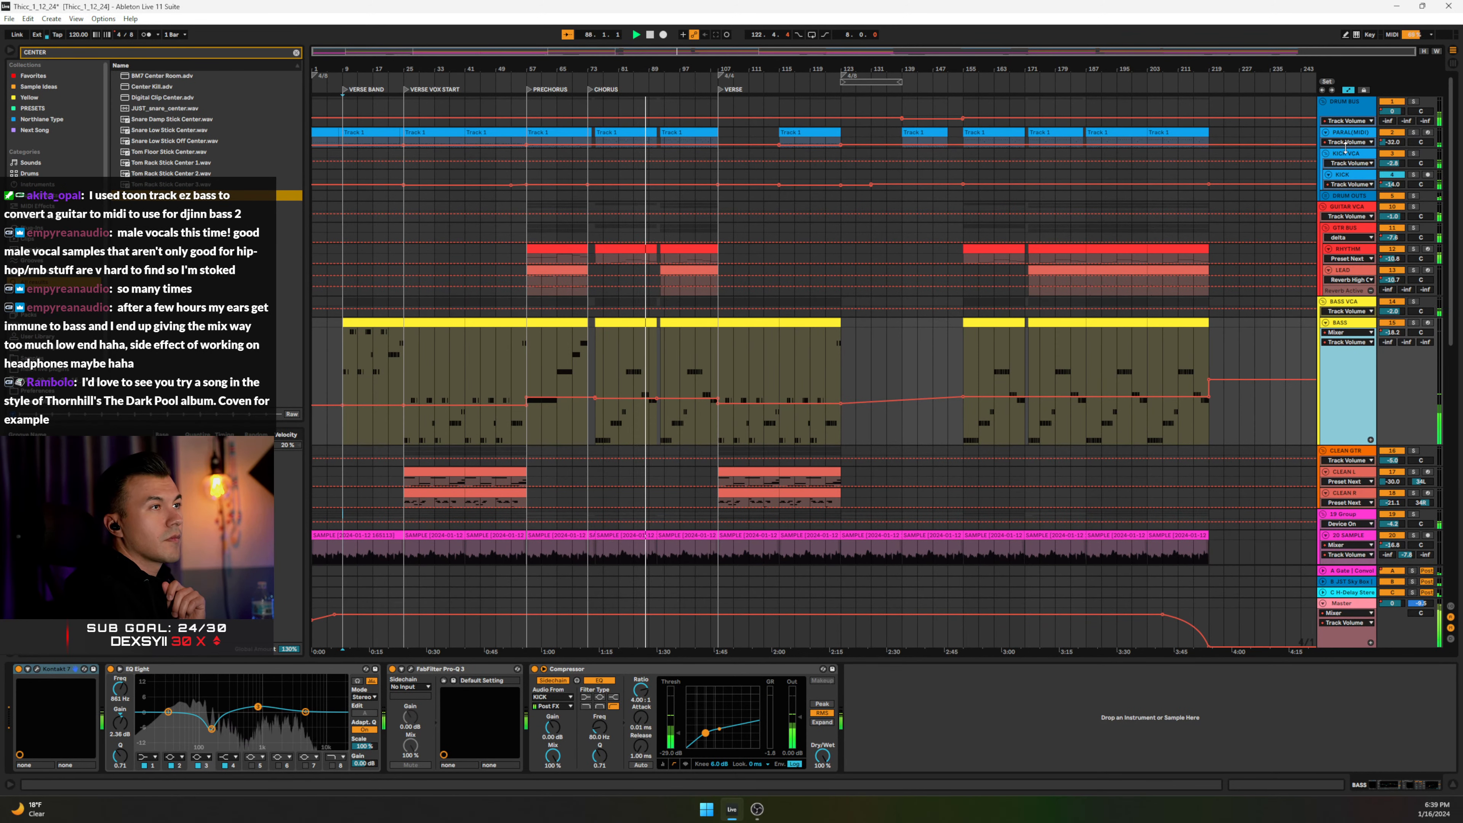
{"action": "left_click_drag", "start_coordinate": [1349, 148], "coordinate": [1346, 226]}
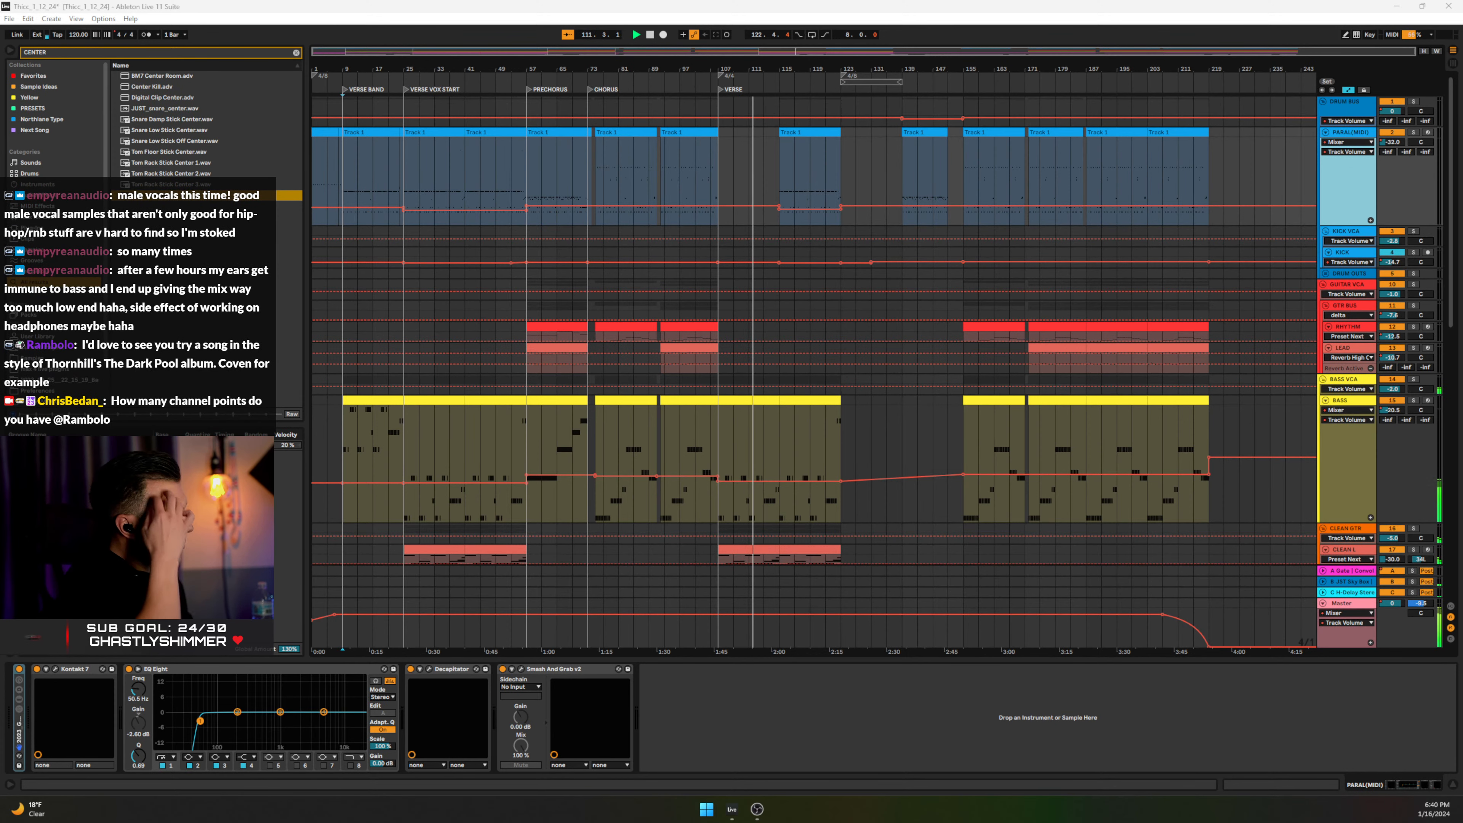
Step: Examine the volume automation of the BASS, 20-SAMPLE, ARP, PAD and BASS PAD tracks while the second verse plays
{"action": "scroll", "coordinate": [806, 435], "scroll_direction": "down", "scroll_amount": 5}
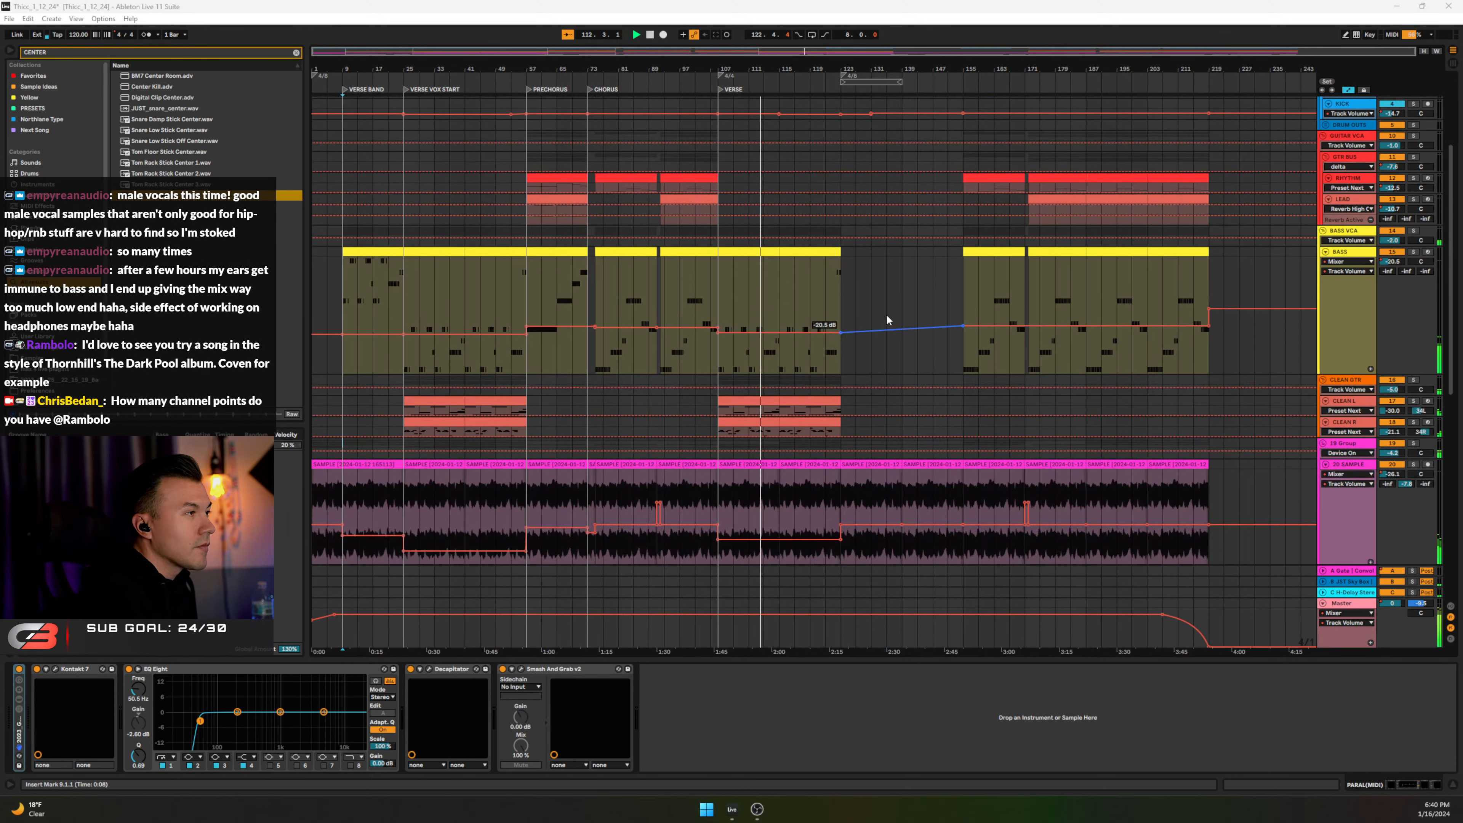
{"action": "scroll", "coordinate": [808, 441], "scroll_direction": "down", "scroll_amount": 2}
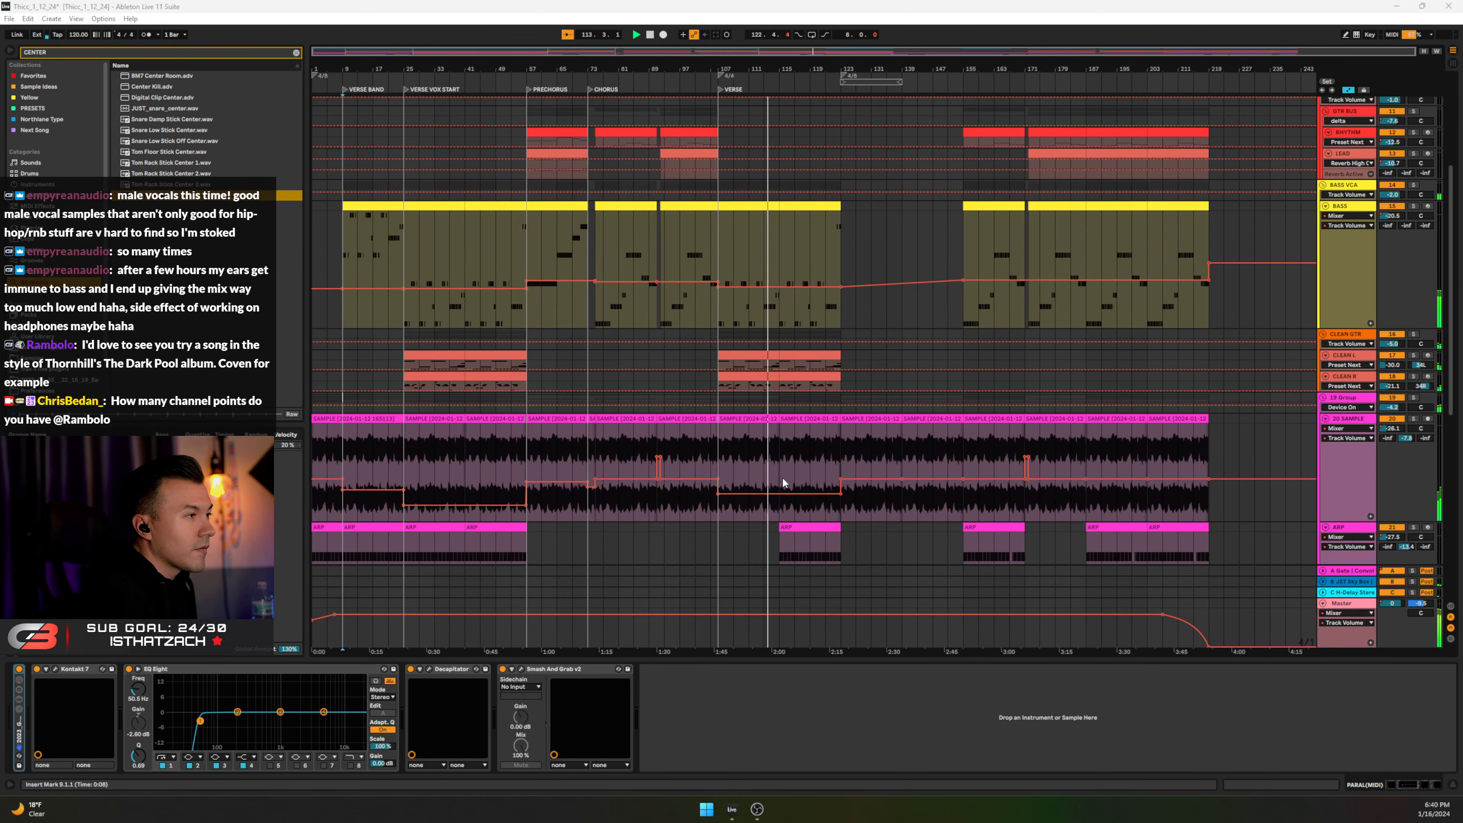
{"action": "scroll", "coordinate": [800, 461], "scroll_direction": "down", "scroll_amount": 2}
{"action": "scroll", "coordinate": [801, 470], "scroll_direction": "down", "scroll_amount": 3}
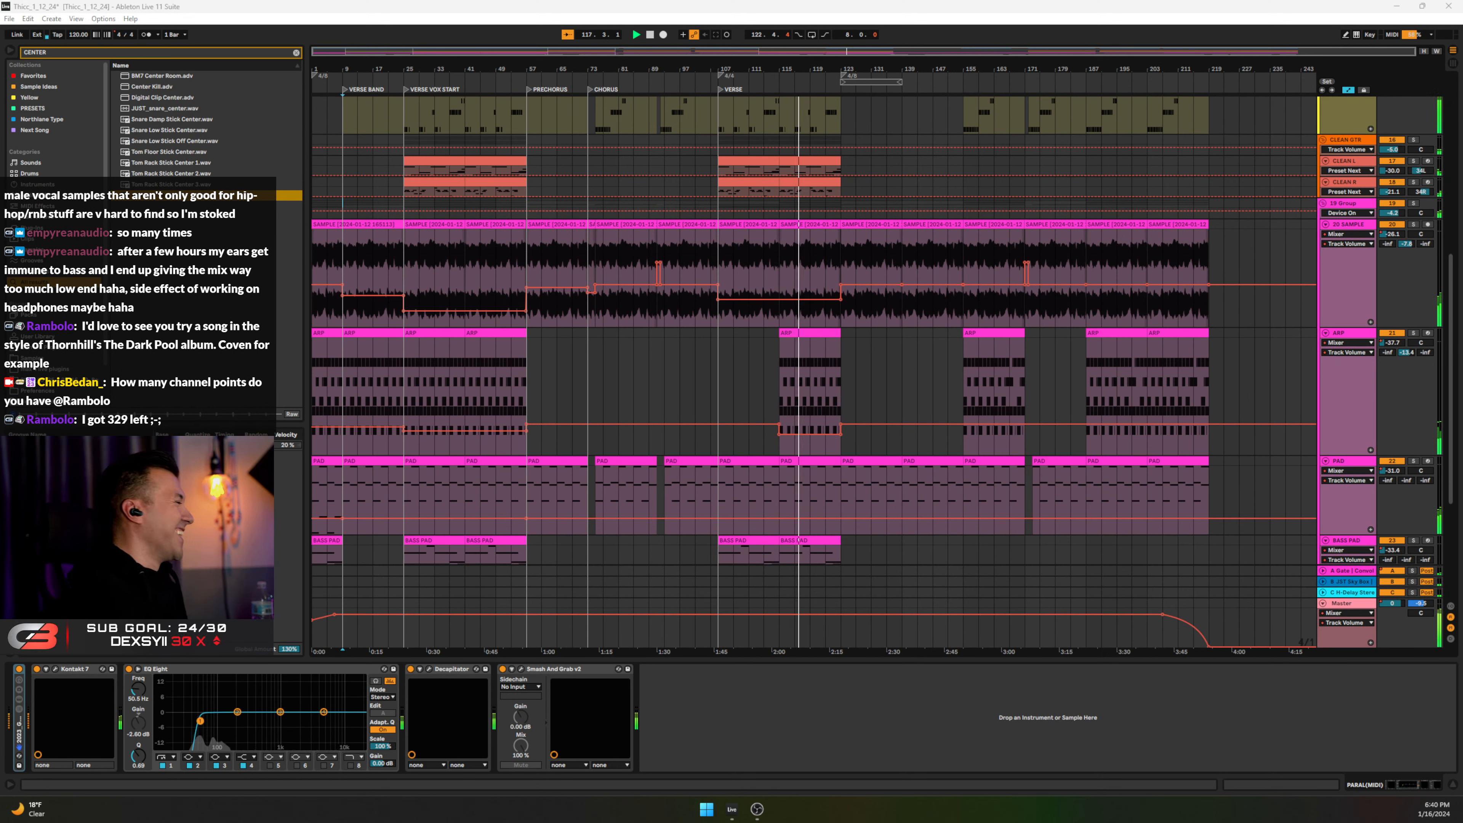
{"action": "scroll", "coordinate": [744, 435], "scroll_direction": "down", "scroll_amount": 2}
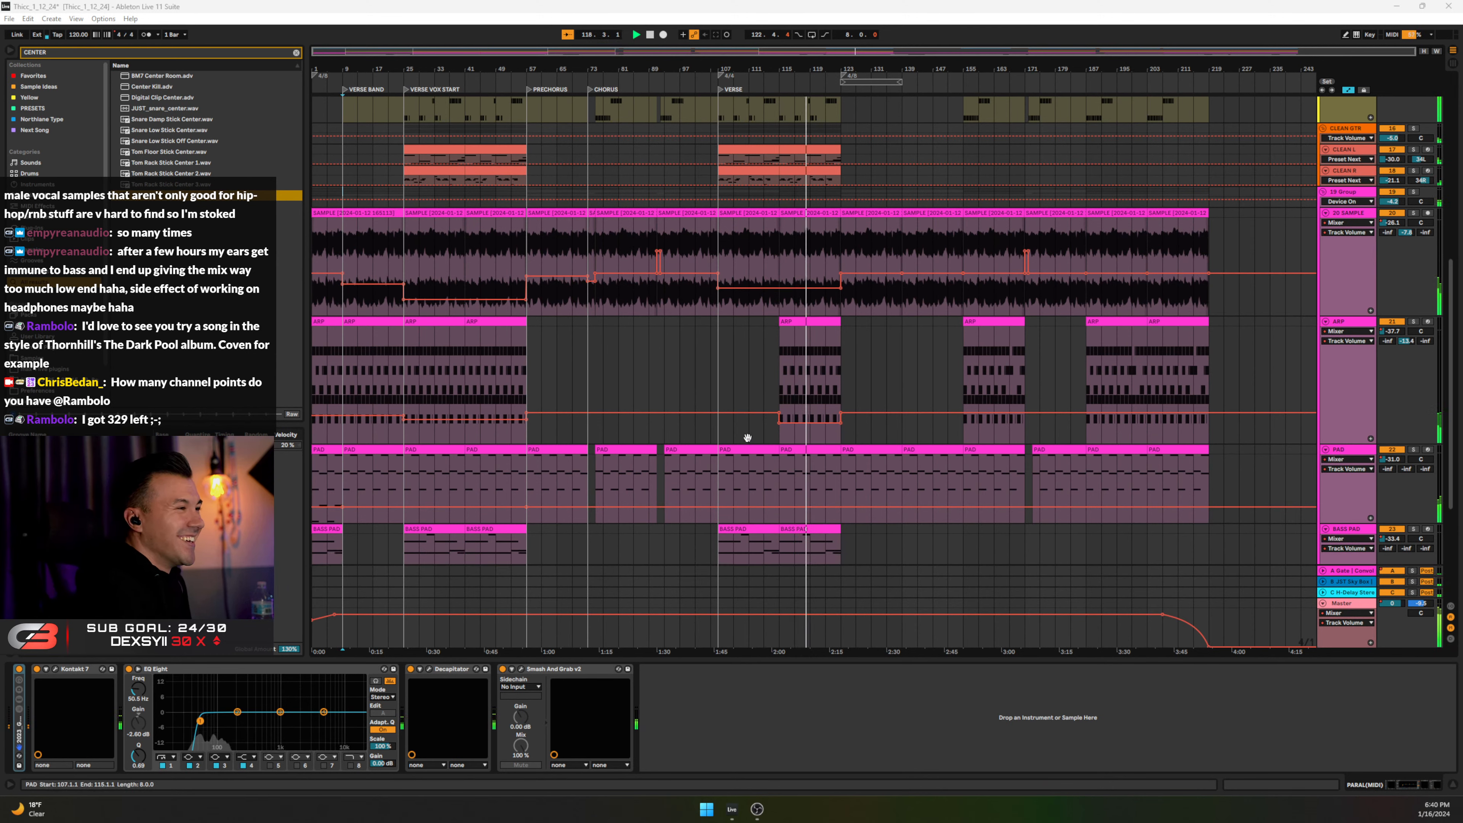
{"action": "scroll", "coordinate": [847, 495], "scroll_direction": "down", "scroll_amount": 2}
{"action": "scroll", "coordinate": [846, 495], "scroll_direction": "down", "scroll_amount": 2}
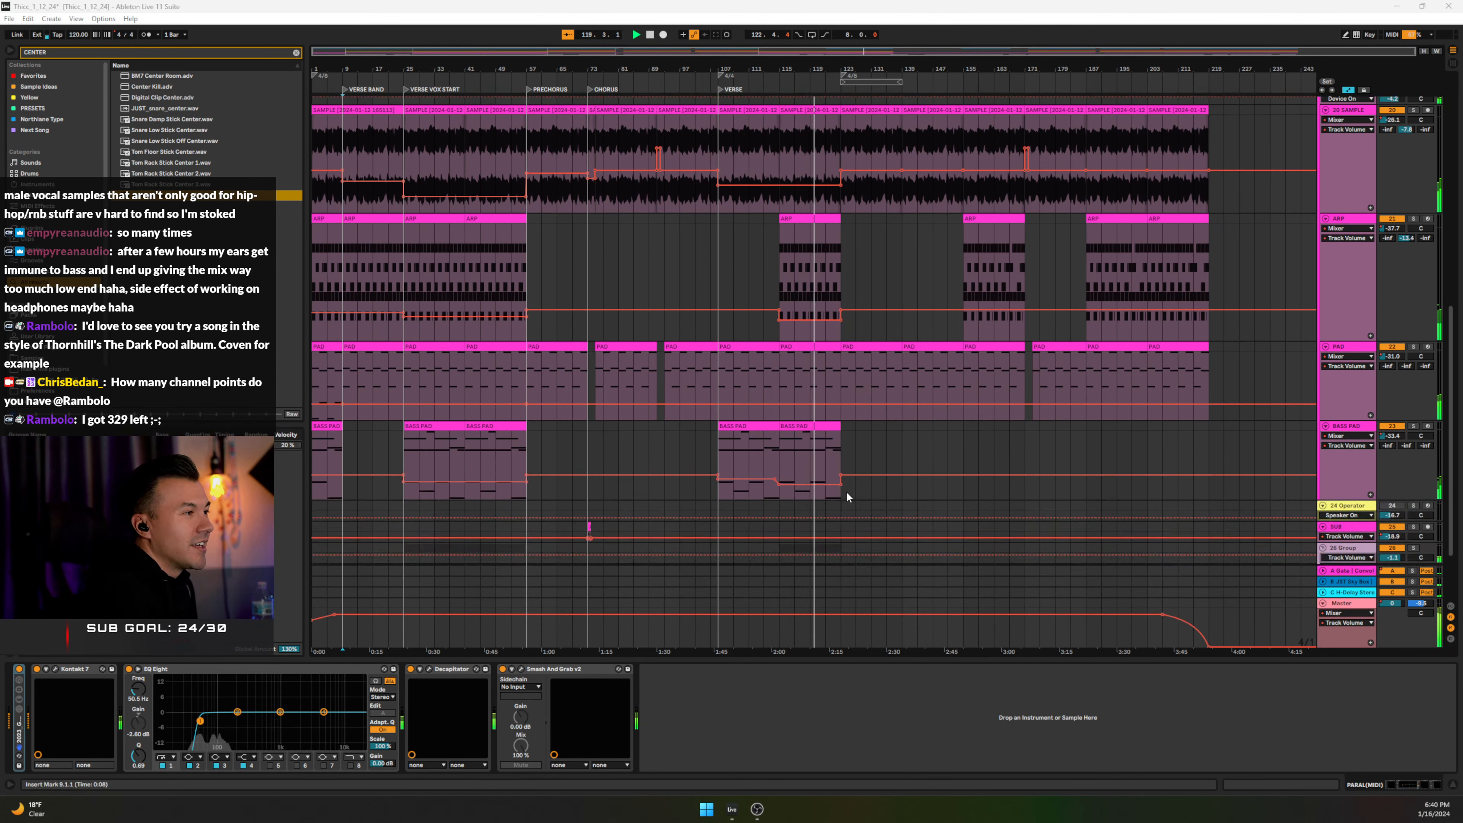
{"action": "scroll", "coordinate": [886, 439], "scroll_direction": "down", "scroll_amount": 2}
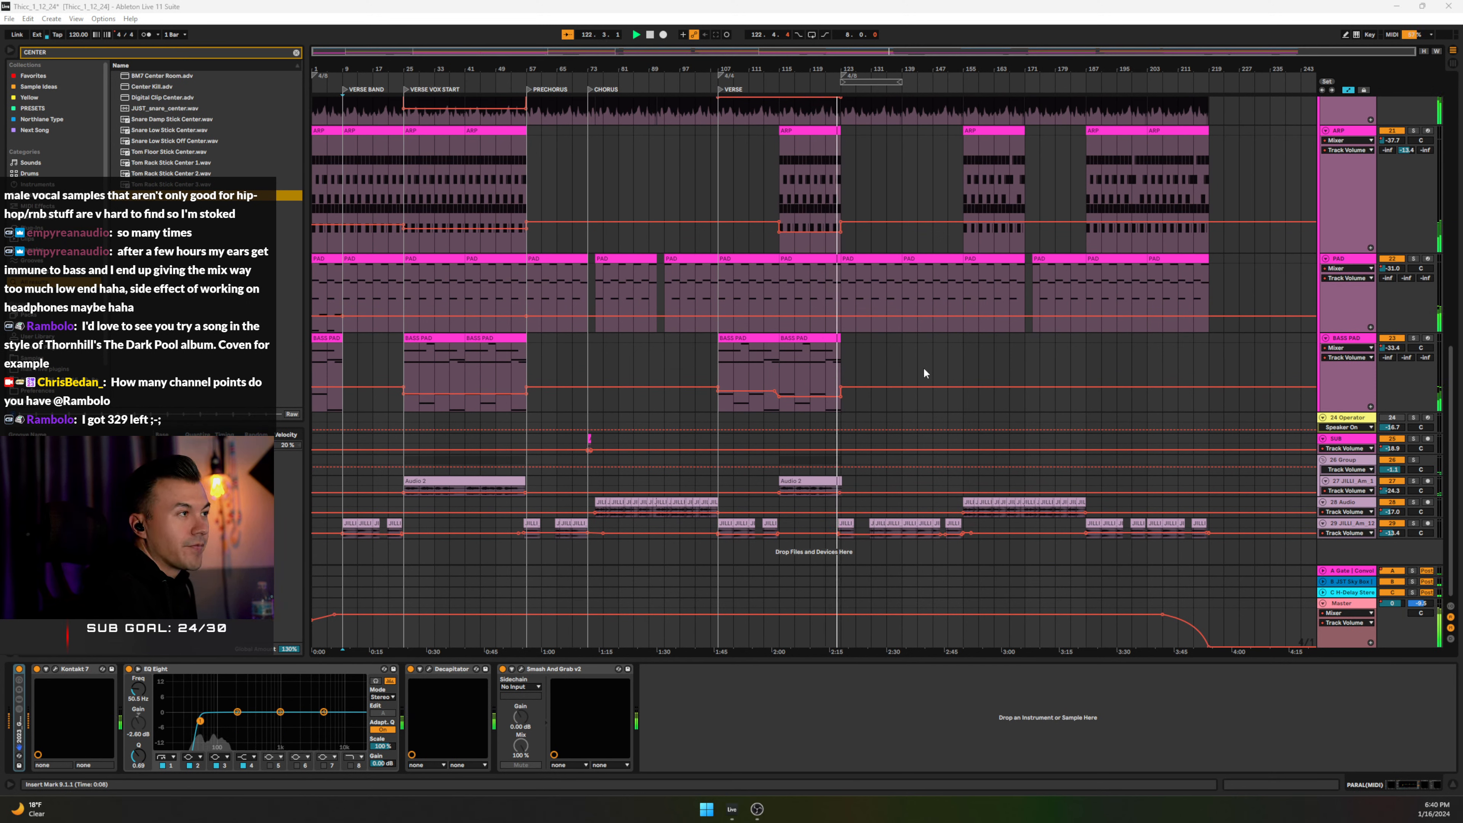
Step: Stop playback, place the insert marker at bar 135 on BASS PAD and inspect its volume automation around the second verse
{"action": "left_click", "coordinate": [889, 362]}
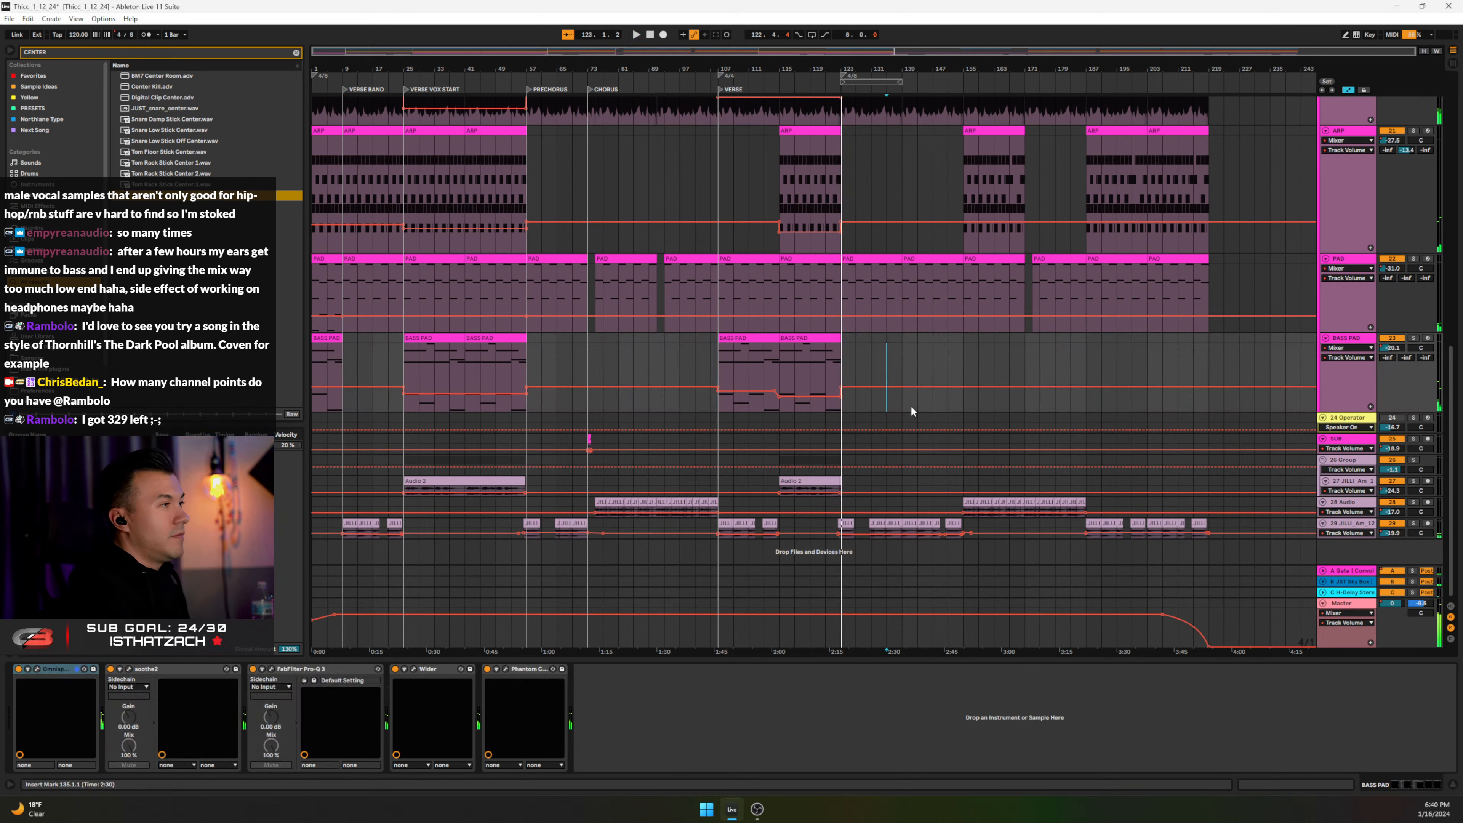
{"action": "scroll", "coordinate": [875, 390], "scroll_direction": "up", "scroll_amount": 8}
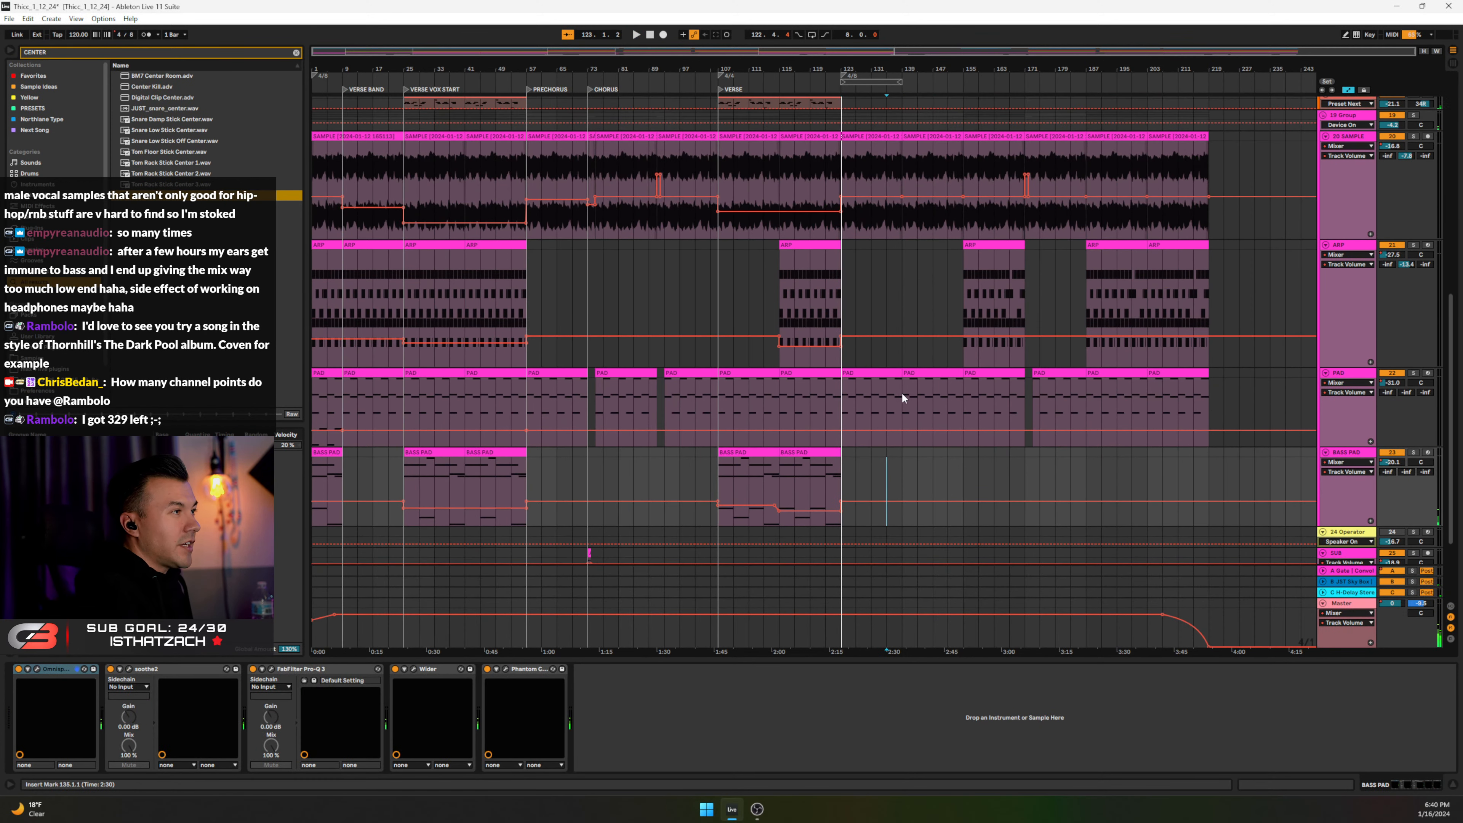
{"action": "mouse_move", "coordinate": [378, 65]}
{"action": "left_mouse_down"}
{"action": "mouse_move", "coordinate": [377, 124]}
{"action": "mouse_move", "coordinate": [382, 87]}
{"action": "left_mouse_up"}
{"action": "scroll", "coordinate": [833, 361], "scroll_direction": "down", "scroll_amount": 8}
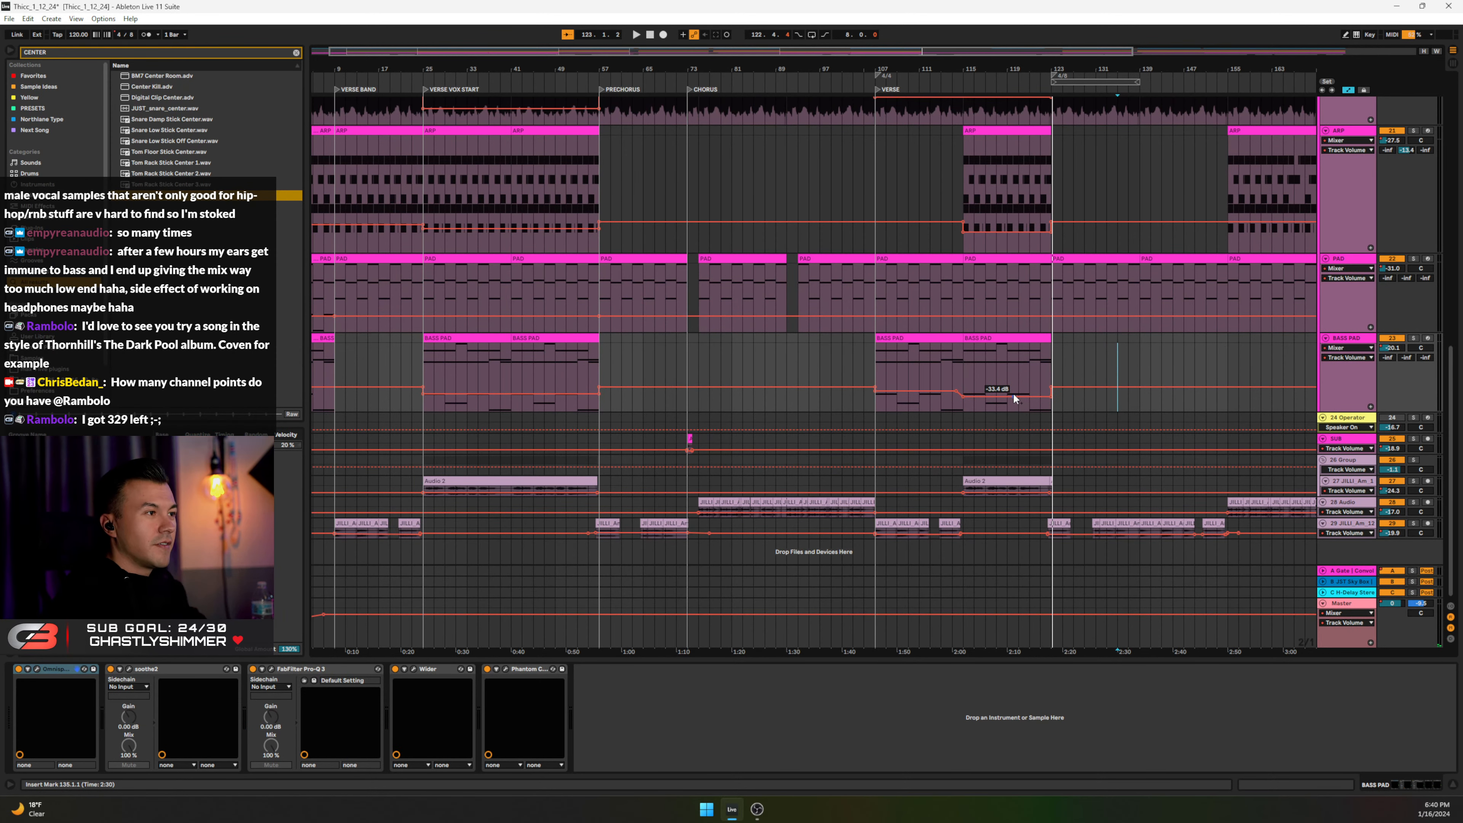
{"action": "scroll", "coordinate": [1013, 397], "scroll_direction": "up", "scroll_amount": 1}
{"action": "scroll", "coordinate": [1005, 404], "scroll_direction": "down", "scroll_amount": 1}
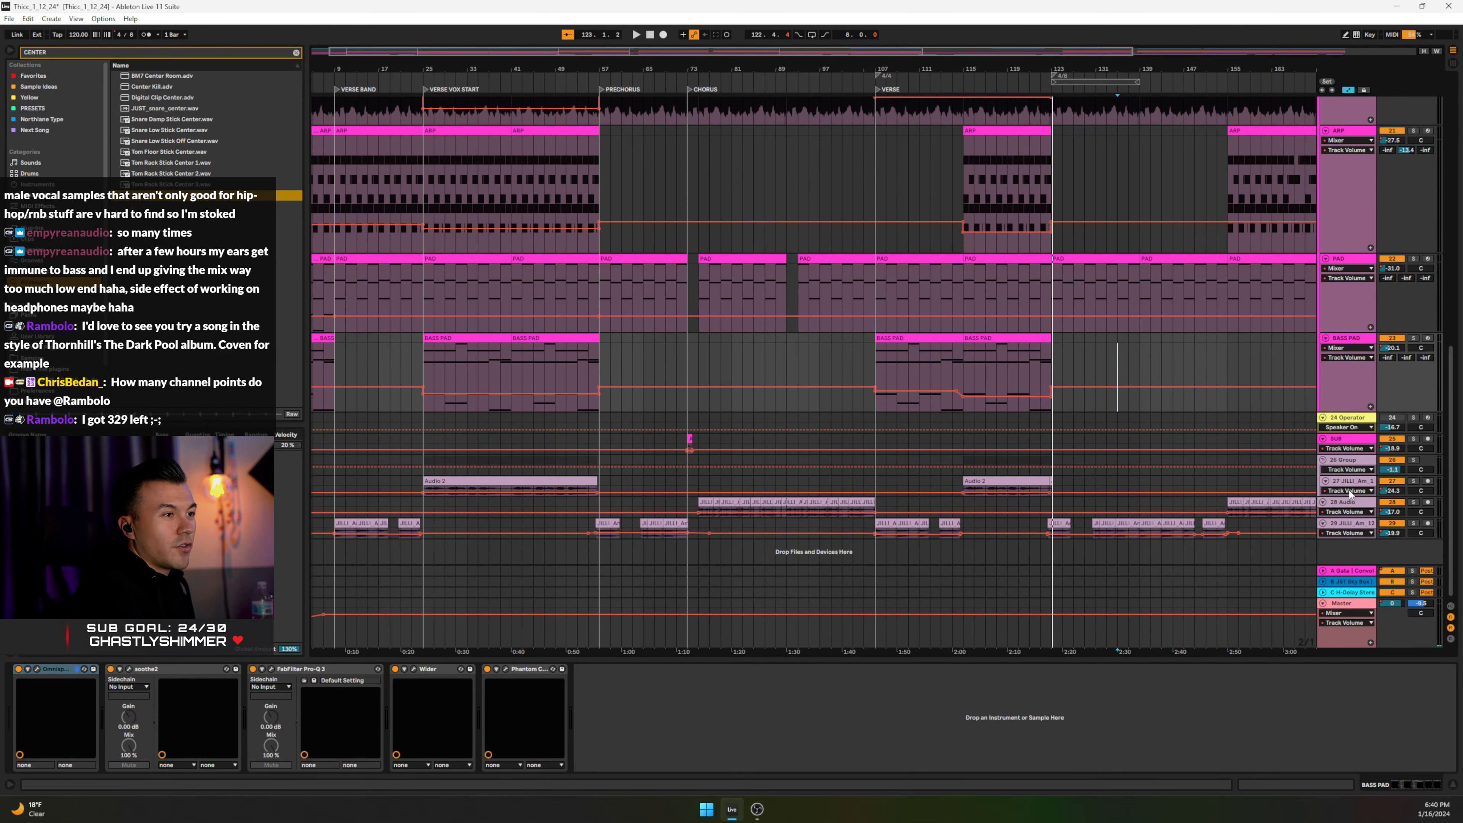
Step: Enlarge the three vocal tracks so their waveforms and volume automation show across the whole song
{"action": "left_click_drag", "start_coordinate": [1347, 496], "coordinate": [1335, 569]}
{"action": "scroll", "coordinate": [1307, 508], "scroll_direction": "down", "scroll_amount": 1}
{"action": "scroll", "coordinate": [1328, 529], "scroll_direction": "down", "scroll_amount": 1}
{"action": "scroll", "coordinate": [1170, 461], "scroll_direction": "down", "scroll_amount": 1}
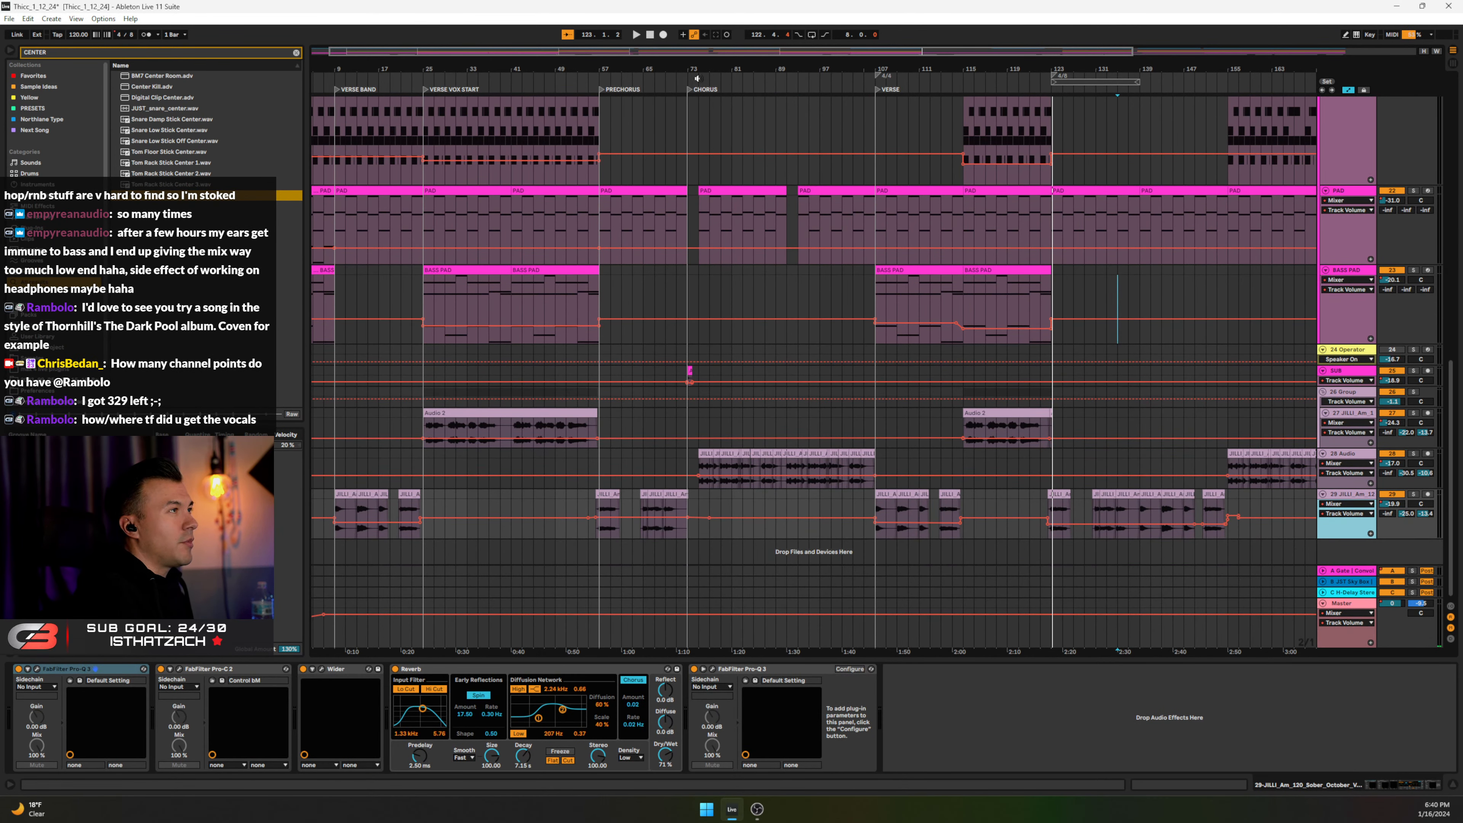
{"action": "left_click_drag", "start_coordinate": [702, 69], "coordinate": [611, 68]}
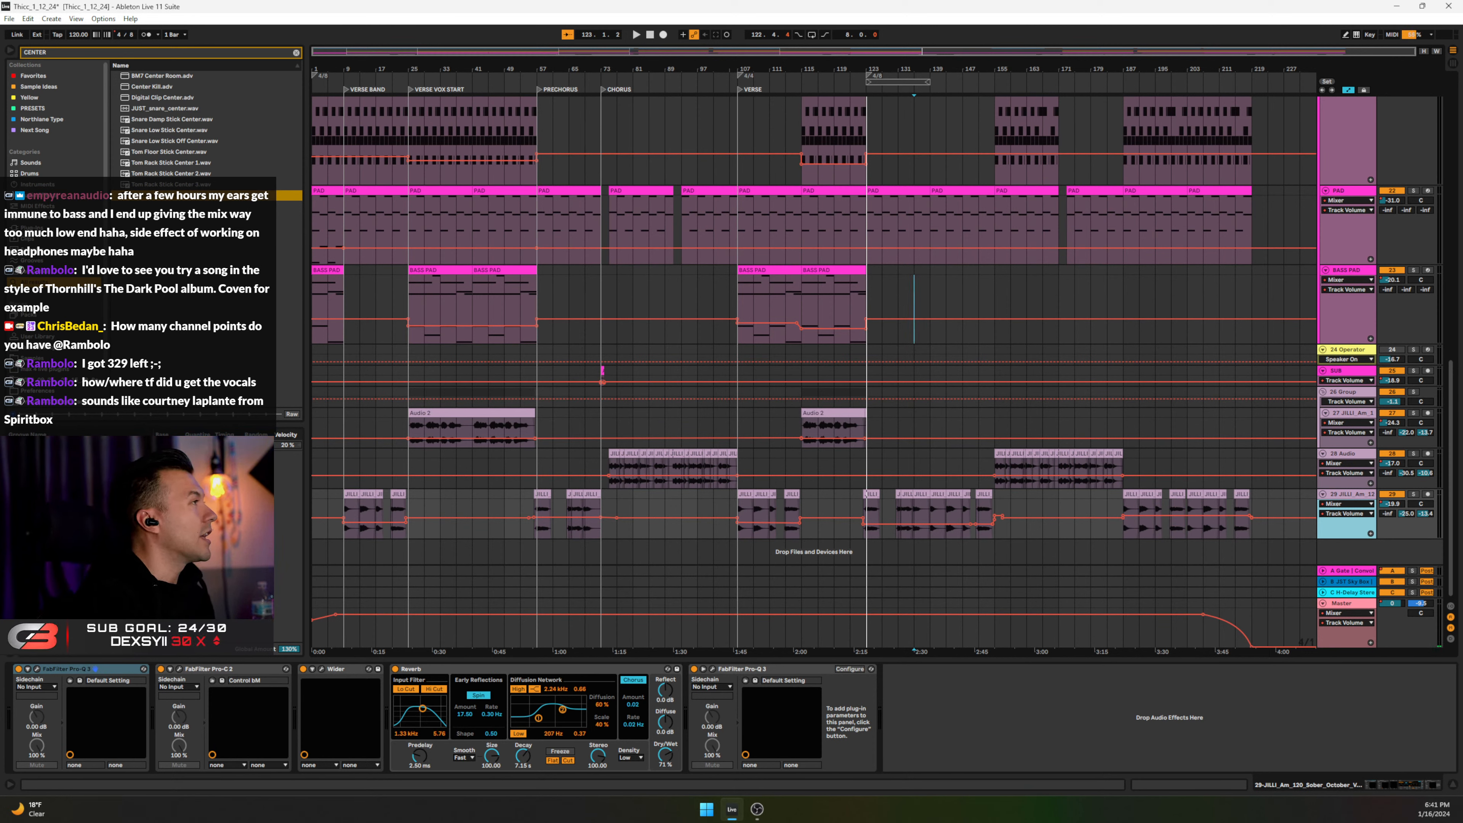
Step: Clear the browser search and open the folder location containing the sample packs
{"action": "left_click", "coordinate": [296, 52]}
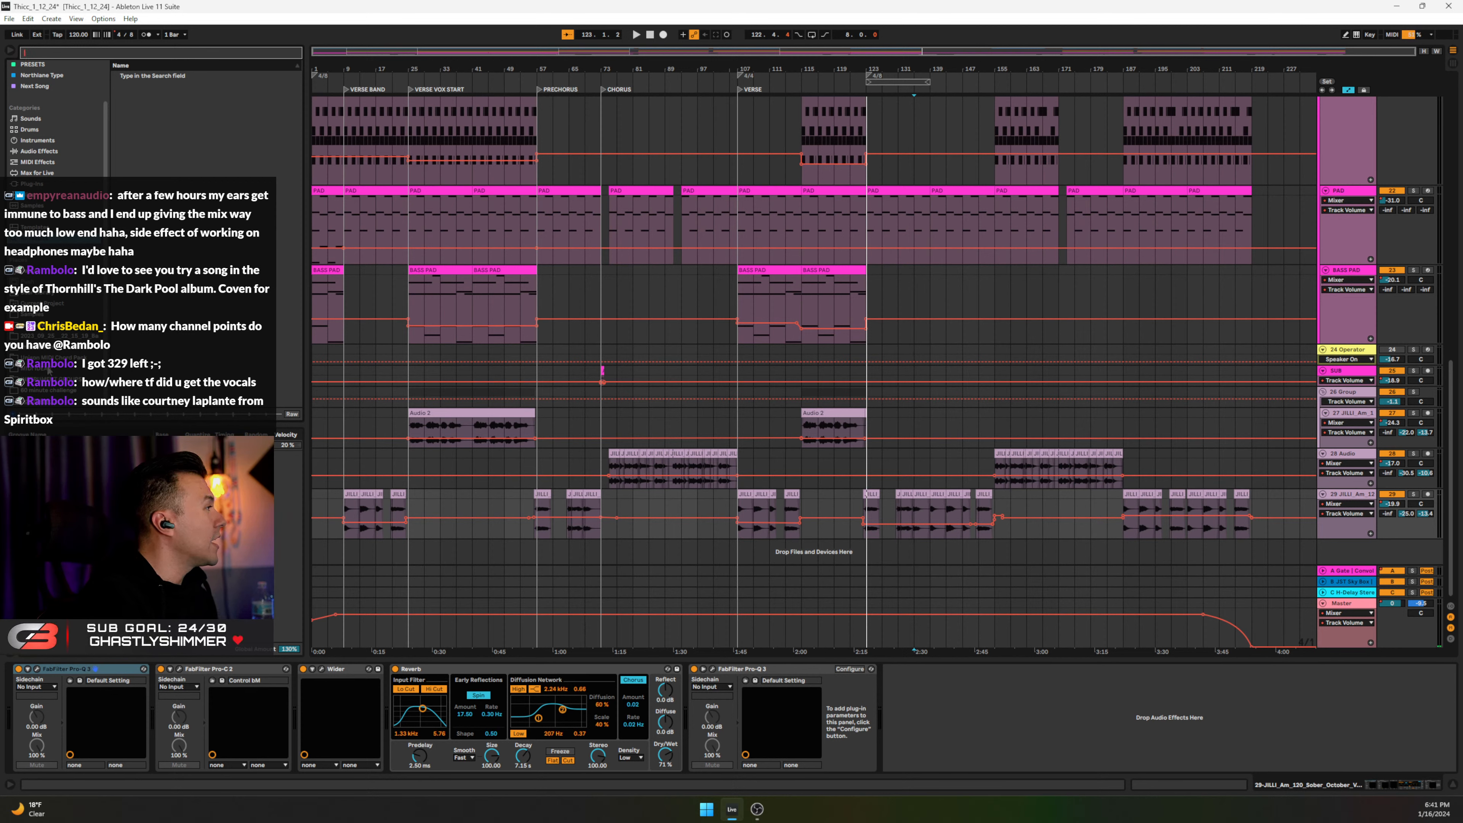
{"action": "key", "text": "Escape"}
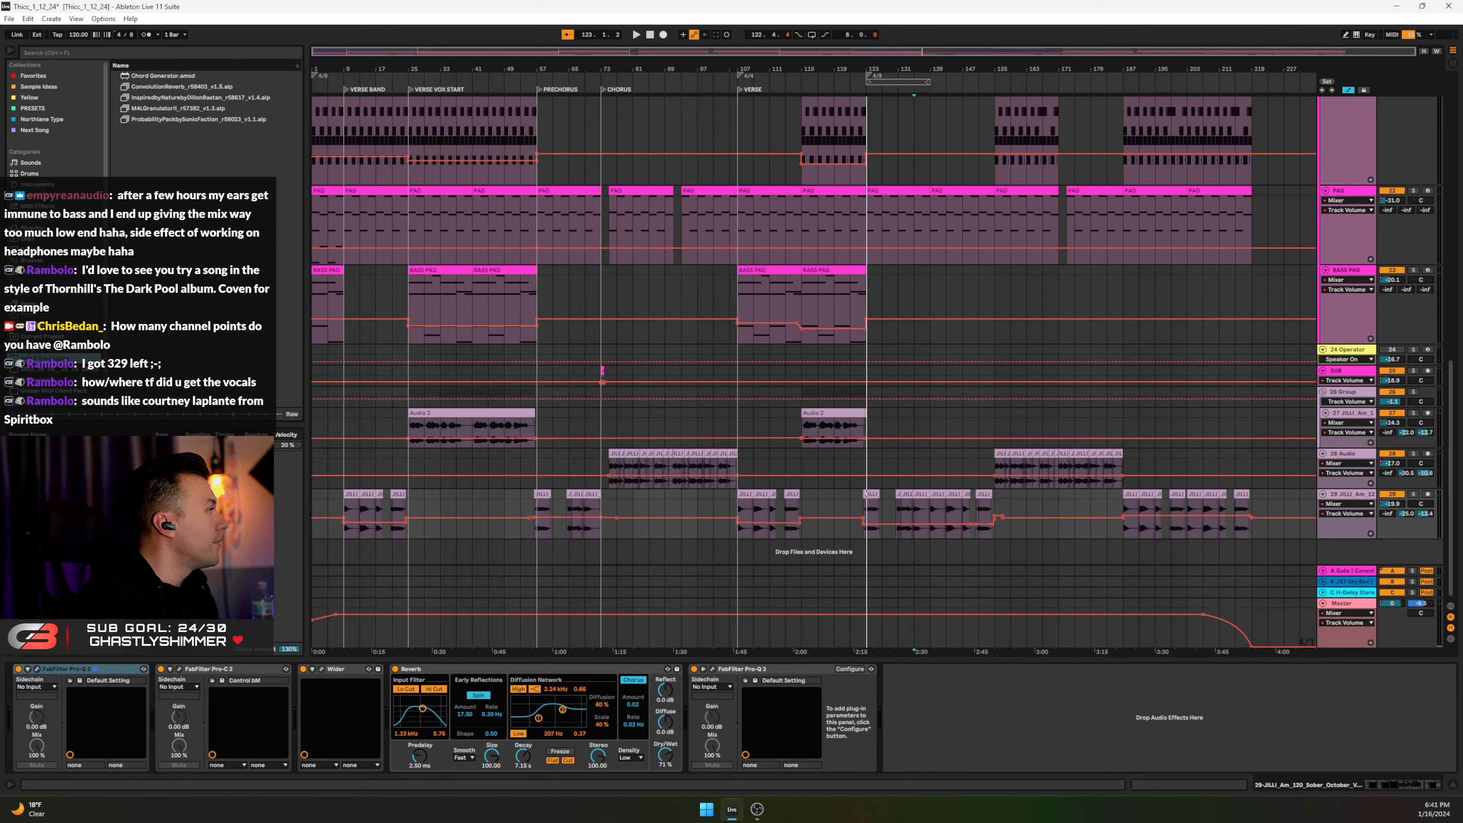
{"action": "left_click", "coordinate": [35, 337]}
{"action": "left_click", "coordinate": [33, 348]}
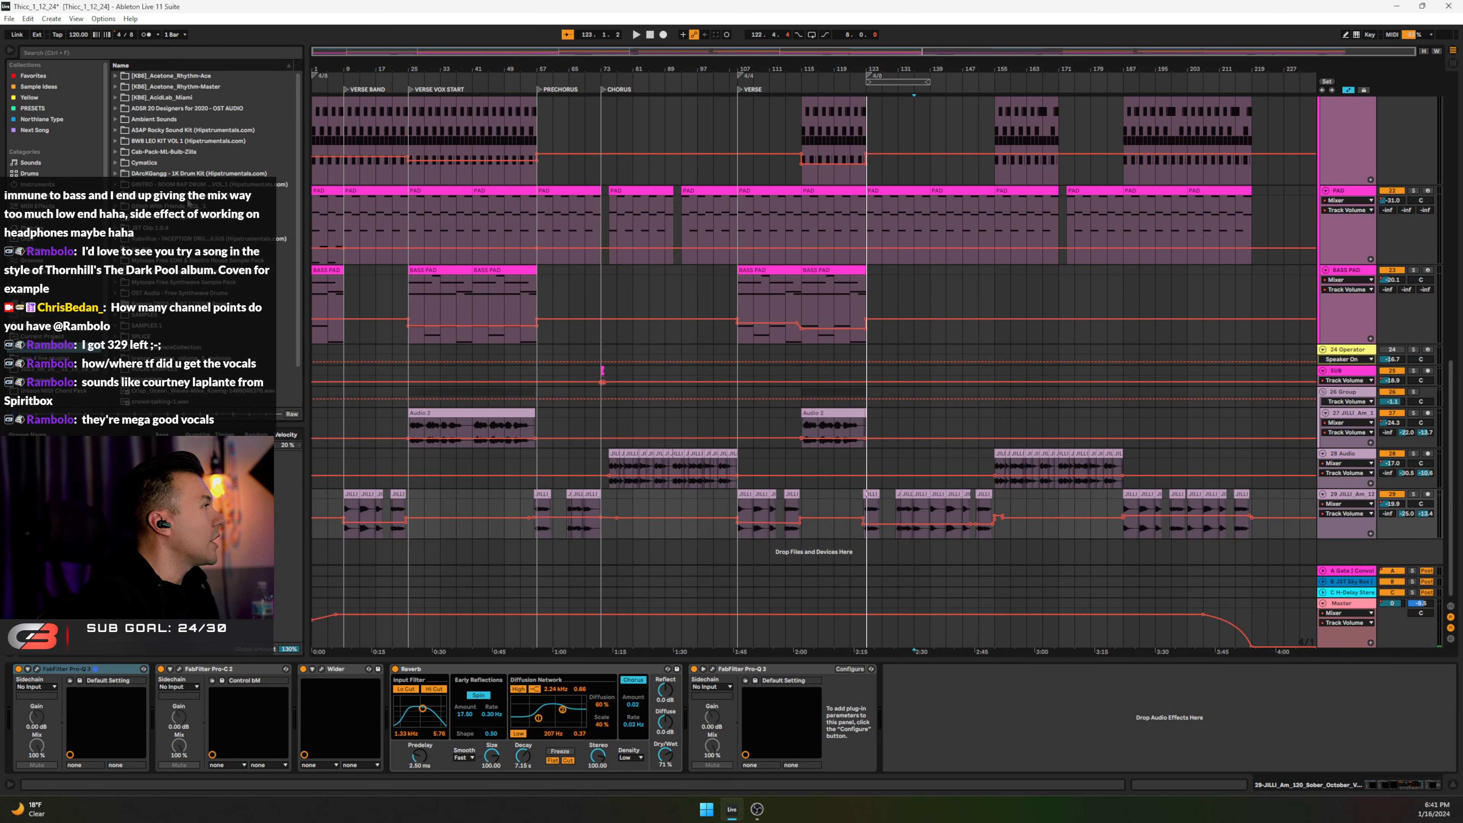
Step: Expand the VOCAL SAMPLES folder and open the Black Octopus Sound JILLI Presents Passion Vocals pack inside it
{"action": "scroll", "coordinate": [152, 330], "scroll_direction": "down", "scroll_amount": 3}
{"action": "left_click", "coordinate": [116, 271]}
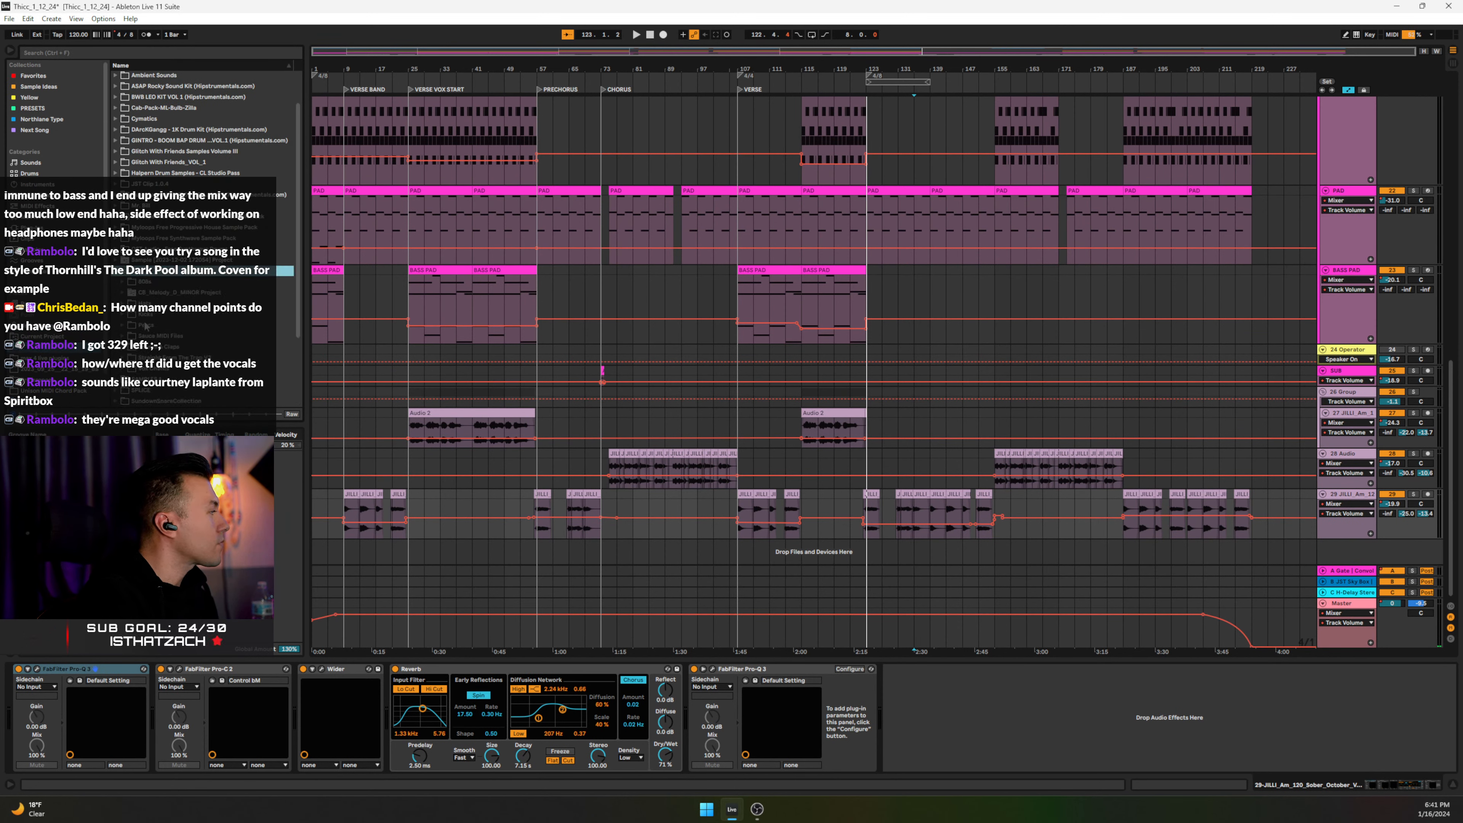
{"action": "scroll", "coordinate": [181, 316], "scroll_direction": "down", "scroll_amount": 1}
{"action": "scroll", "coordinate": [182, 316], "scroll_direction": "down", "scroll_amount": 1}
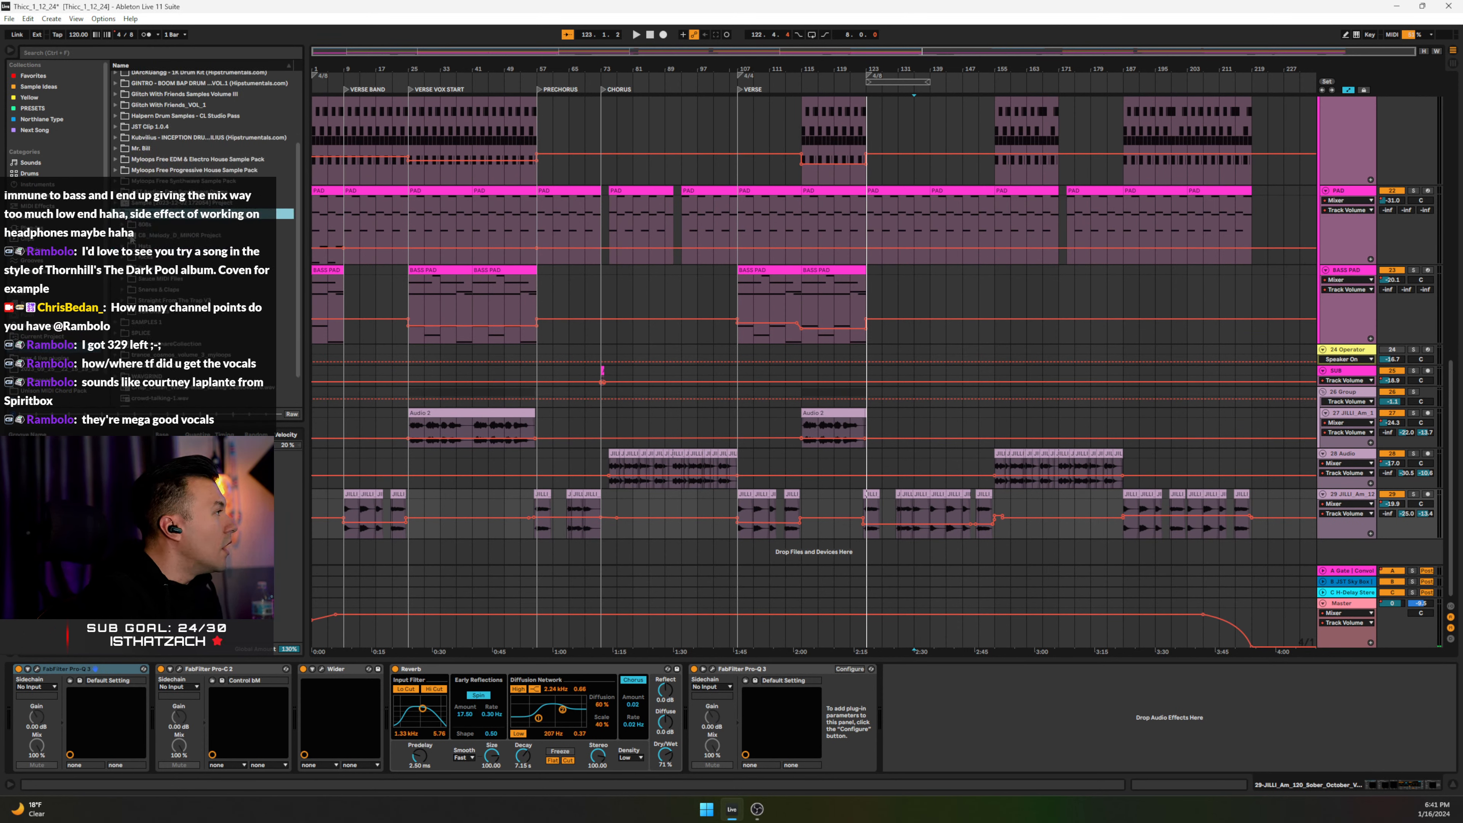
{"action": "scroll", "coordinate": [119, 220], "scroll_direction": "up", "scroll_amount": 2}
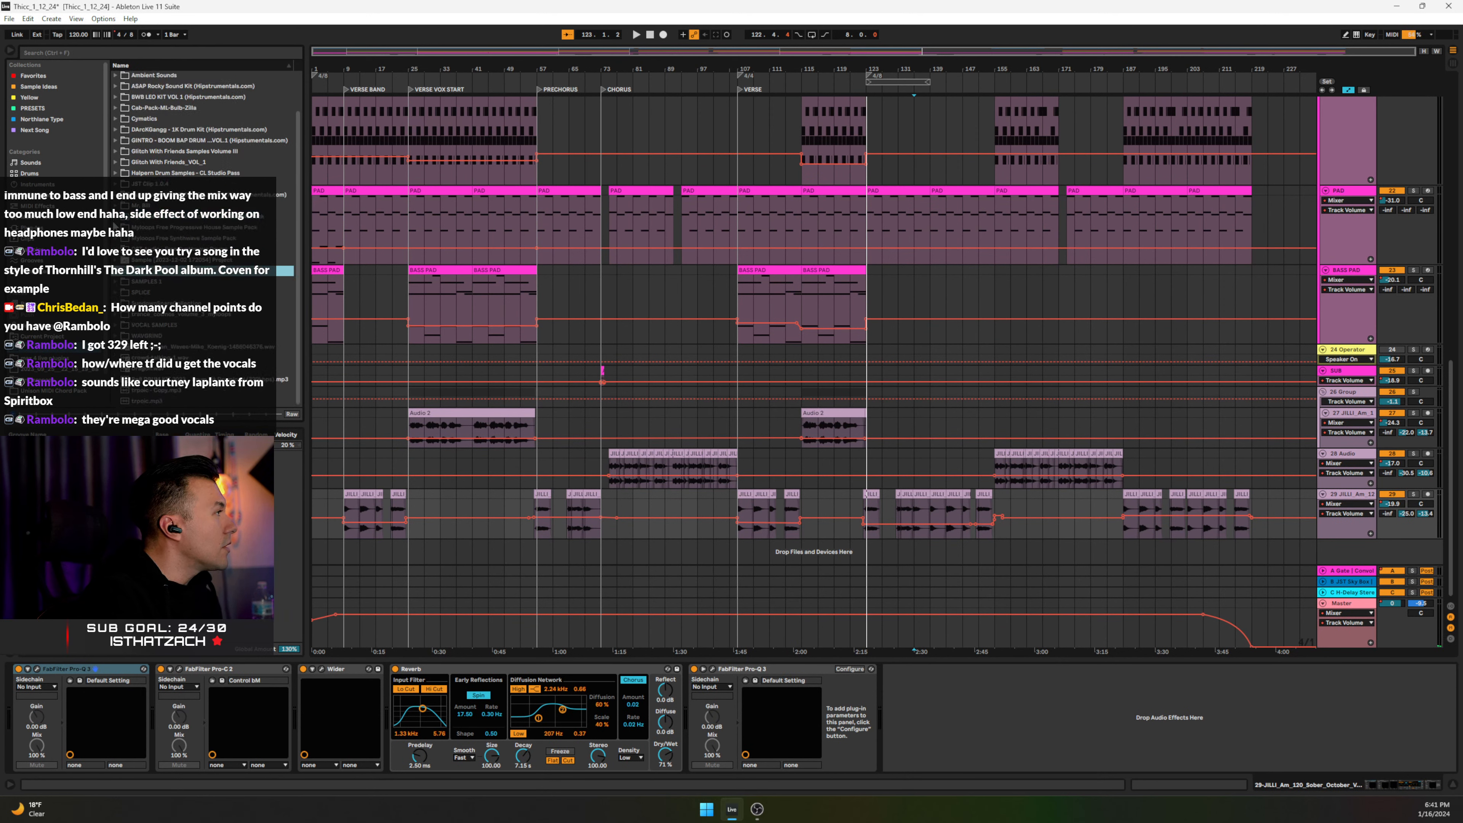
{"action": "left_click", "coordinate": [131, 325]}
{"action": "scroll", "coordinate": [143, 336], "scroll_direction": "down", "scroll_amount": 1}
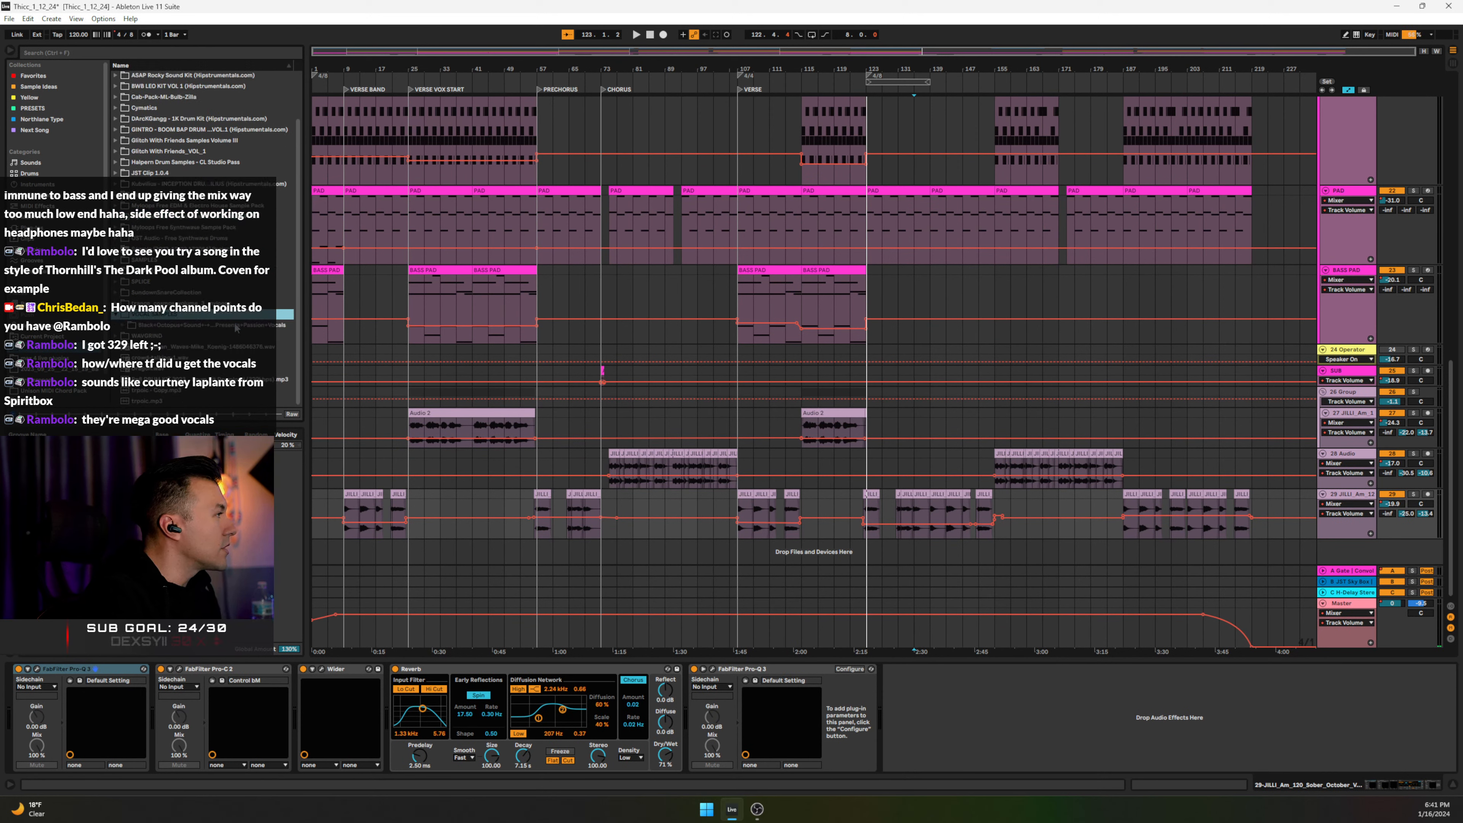
{"action": "left_click", "coordinate": [123, 326]}
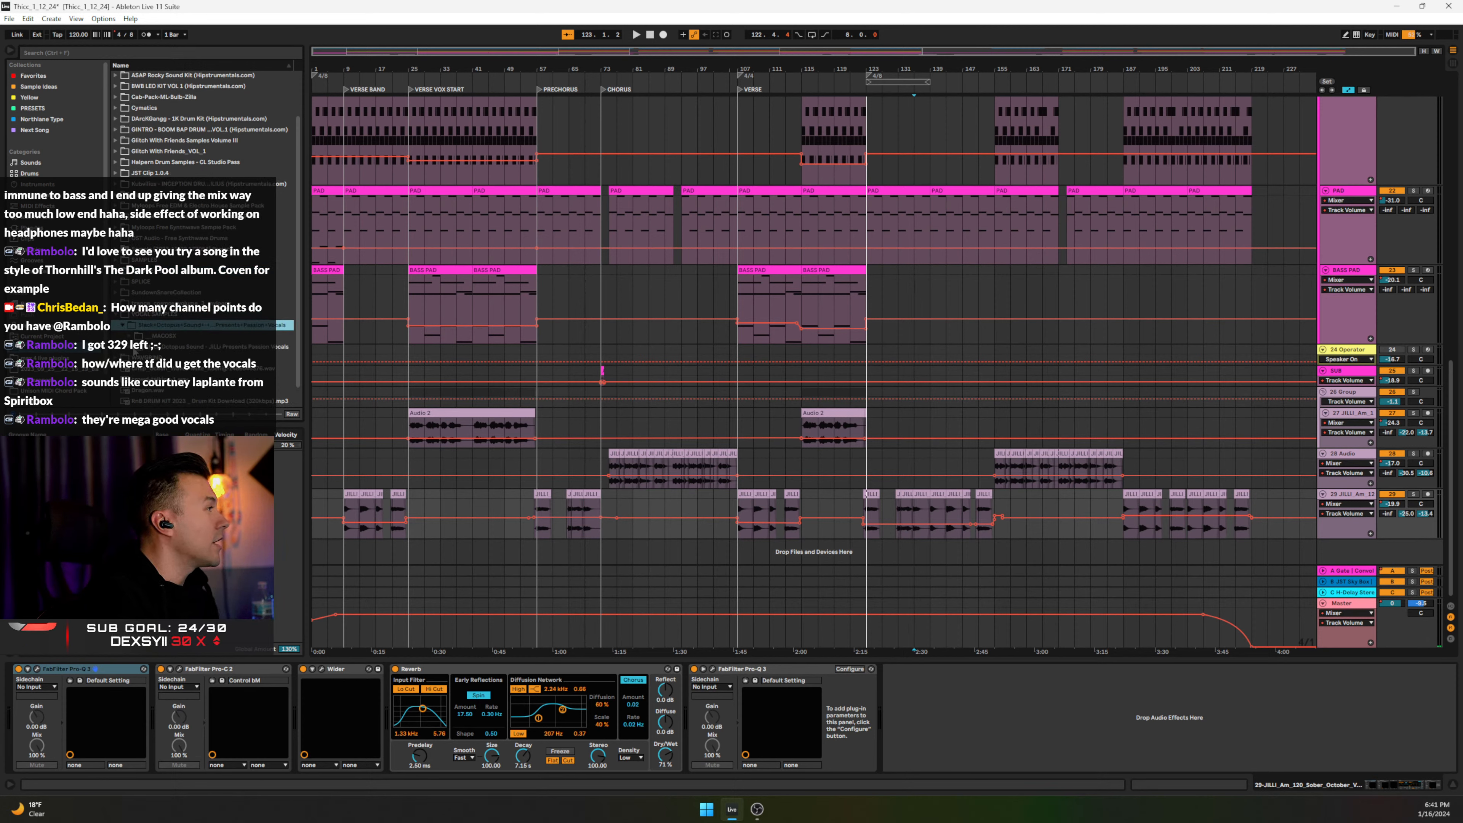
{"action": "left_click", "coordinate": [131, 348]}
{"action": "scroll", "coordinate": [266, 368], "scroll_direction": "down", "scroll_amount": 2}
{"action": "scroll", "coordinate": [265, 368], "scroll_direction": "down", "scroll_amount": 1}
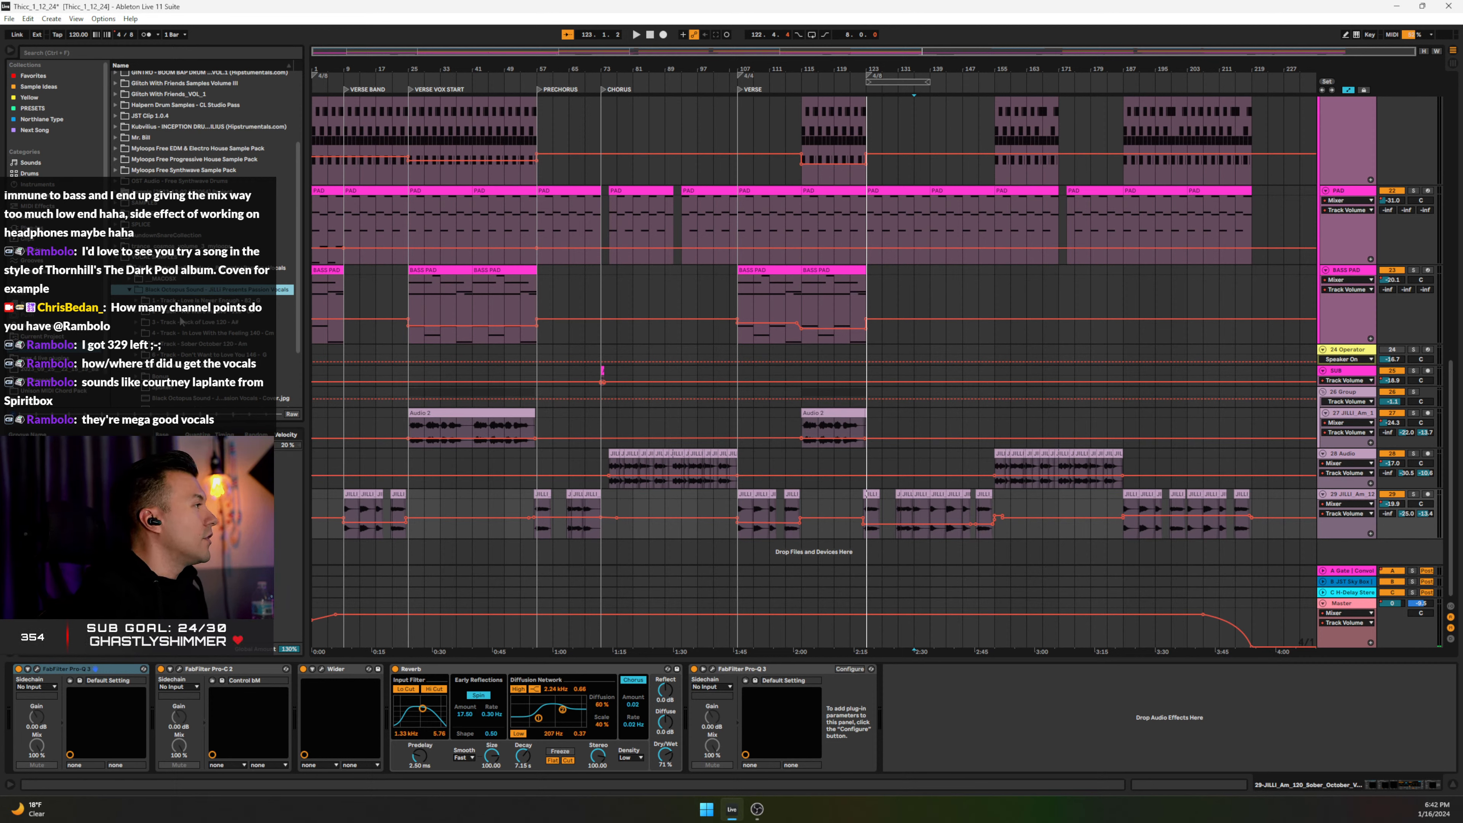
Step: Look through a track folder of the Passion Vocals pack, checking its topline recordings before closing that subfolder
{"action": "left_click", "coordinate": [150, 322]}
{"action": "left_click", "coordinate": [137, 323]}
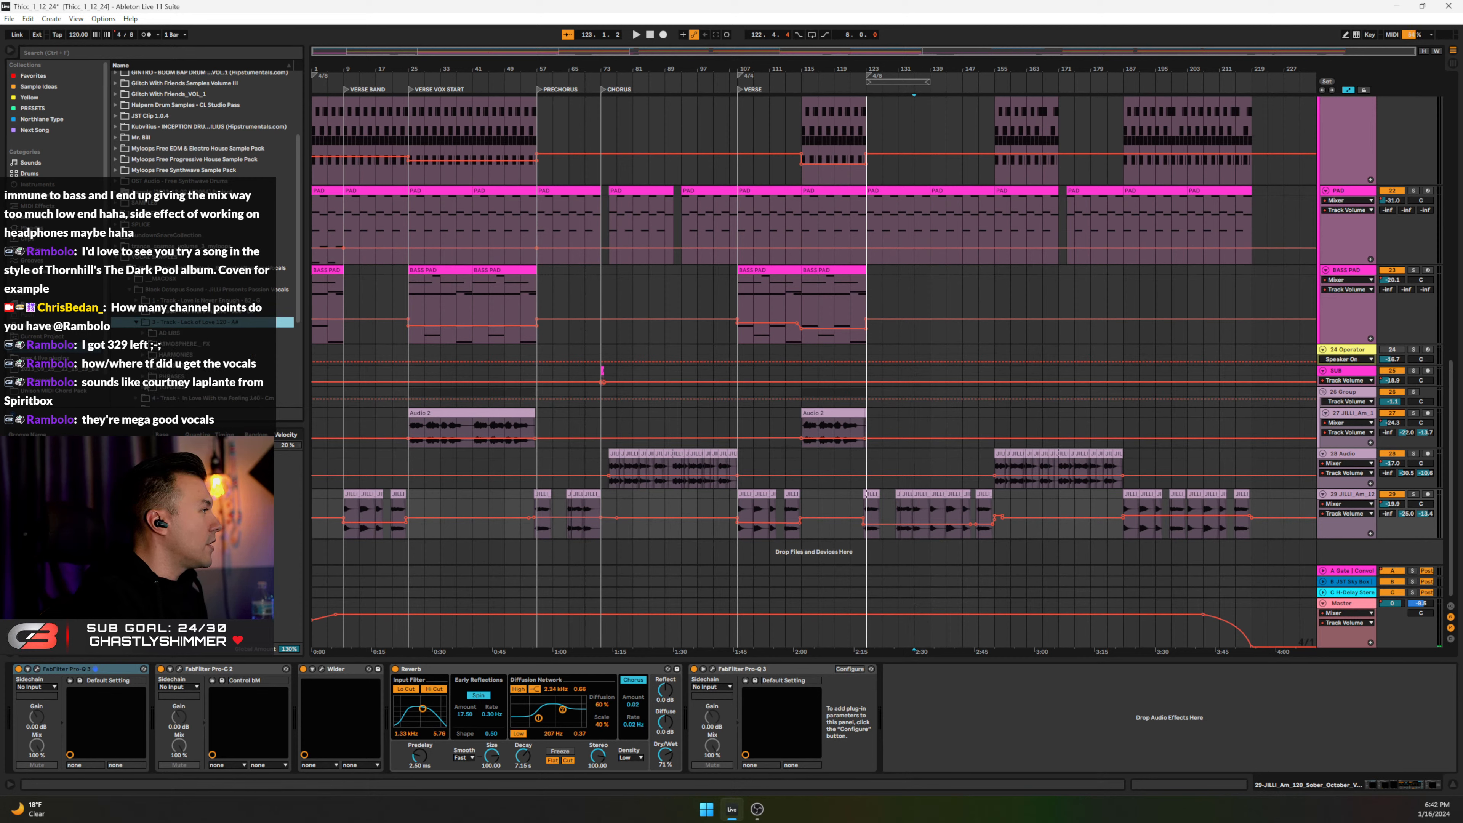
{"action": "left_click", "coordinate": [144, 387]}
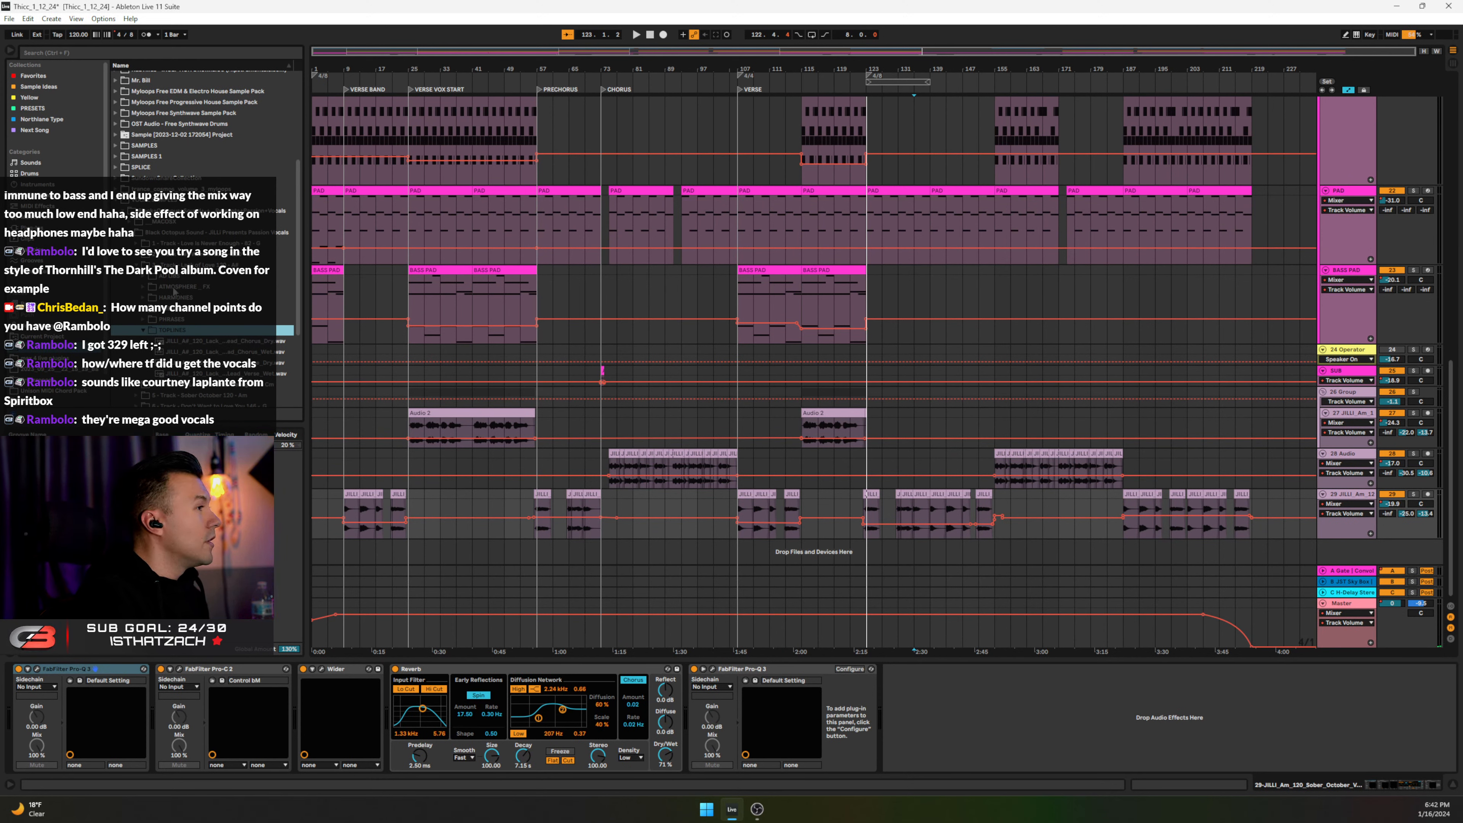
{"action": "left_click", "coordinate": [143, 332]}
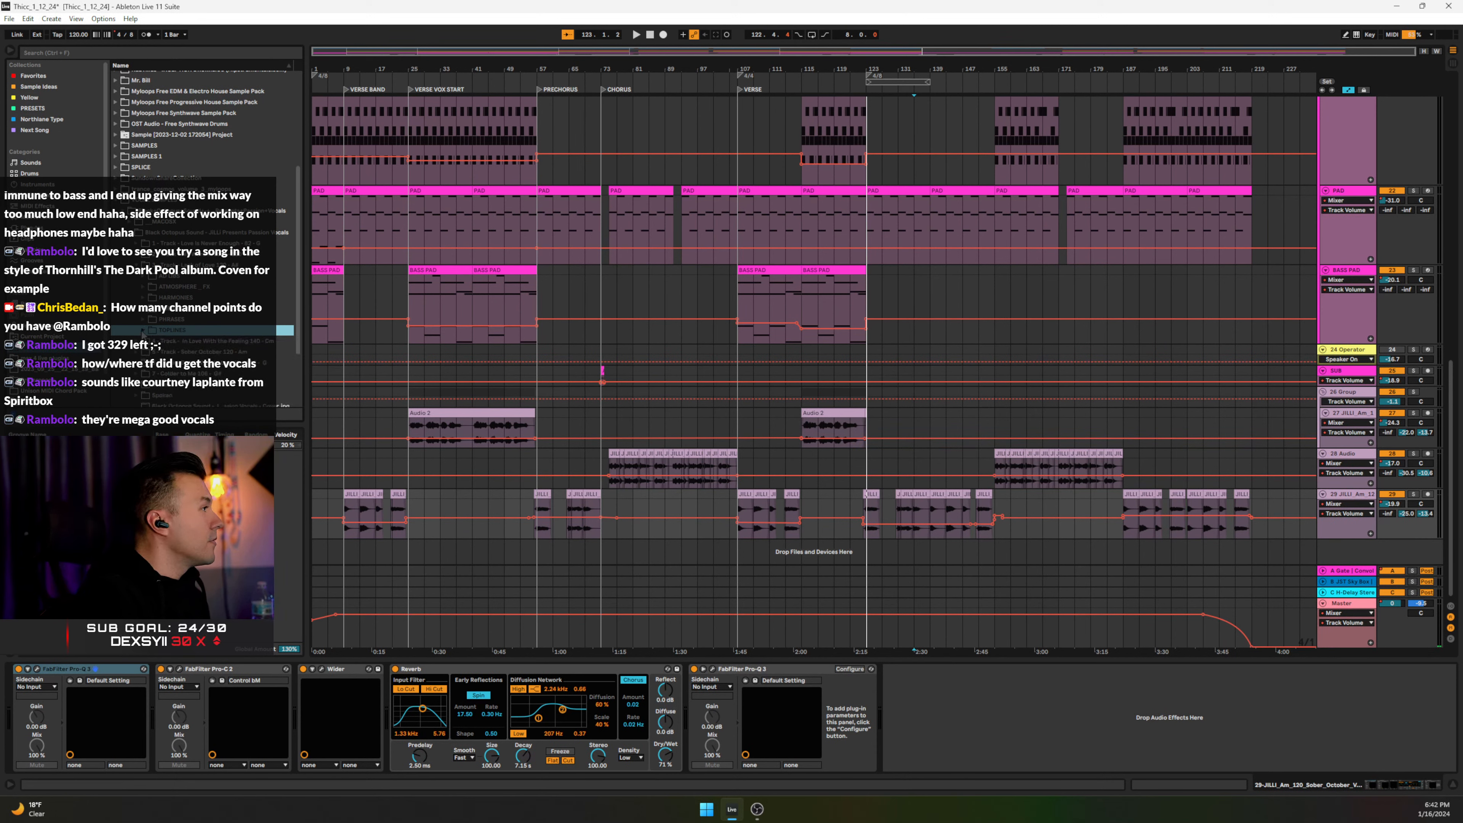
{"action": "left_click", "coordinate": [155, 352]}
{"action": "scroll", "coordinate": [154, 352], "scroll_direction": "down", "scroll_amount": 2}
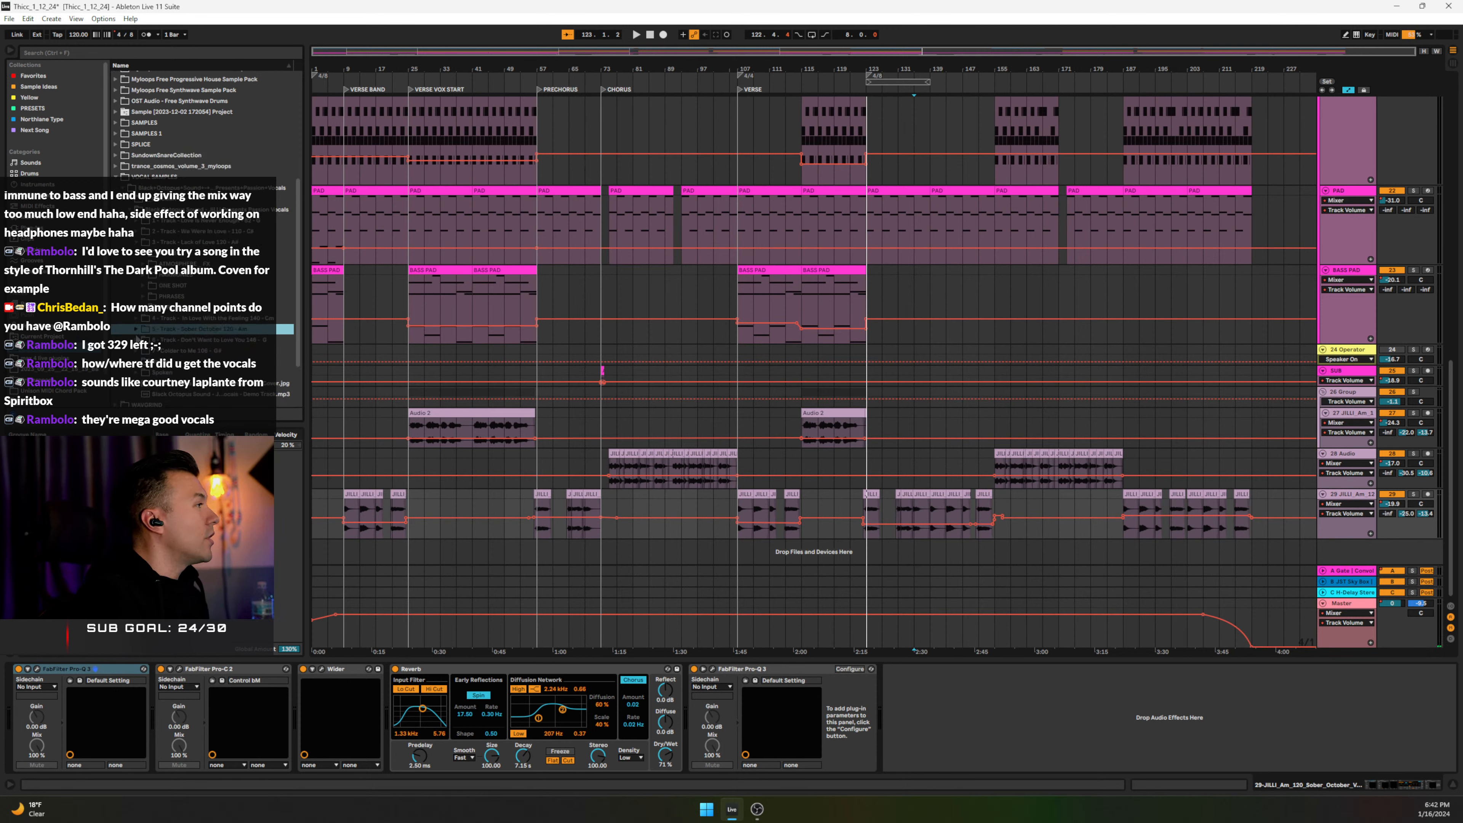
Step: Open the Sober October 120 track folder and preview vocal loops from its TOPLINE subfolder
{"action": "left_click", "coordinate": [136, 330]}
{"action": "scroll", "coordinate": [138, 330], "scroll_direction": "down", "scroll_amount": 3}
{"action": "left_click", "coordinate": [143, 263]}
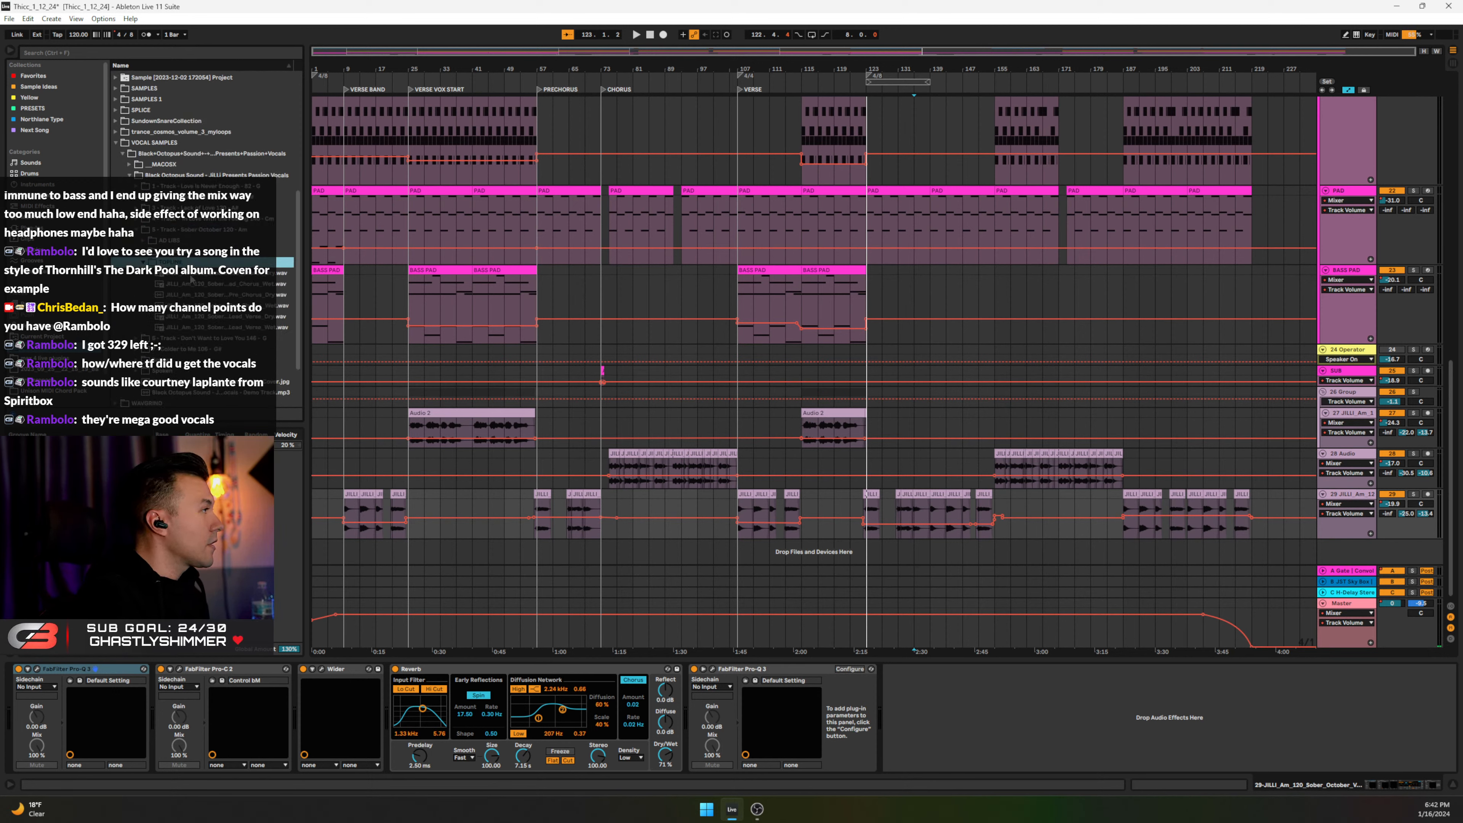
{"action": "left_click", "coordinate": [245, 285]}
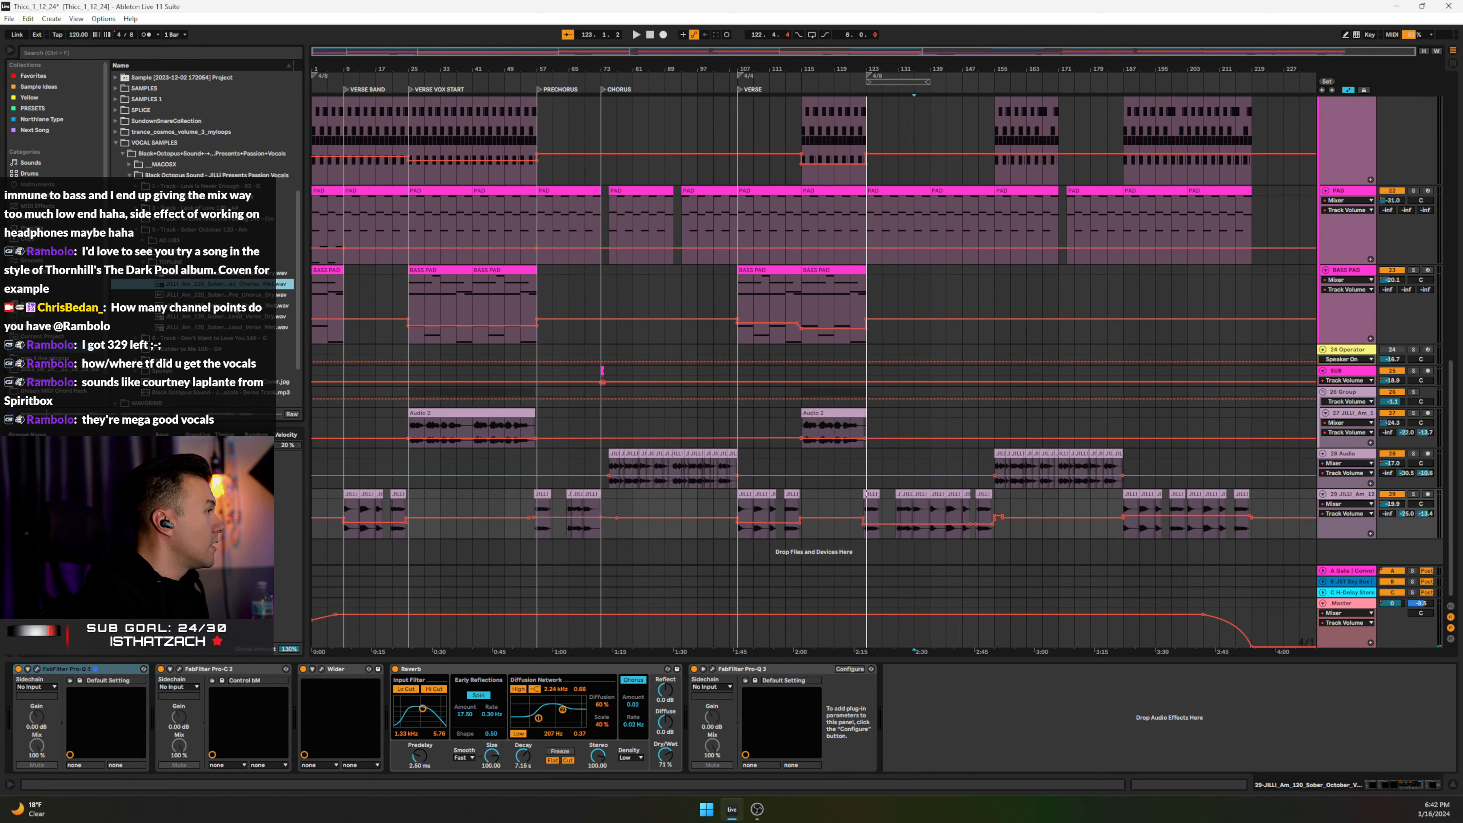
{"action": "left_click", "coordinate": [236, 308]}
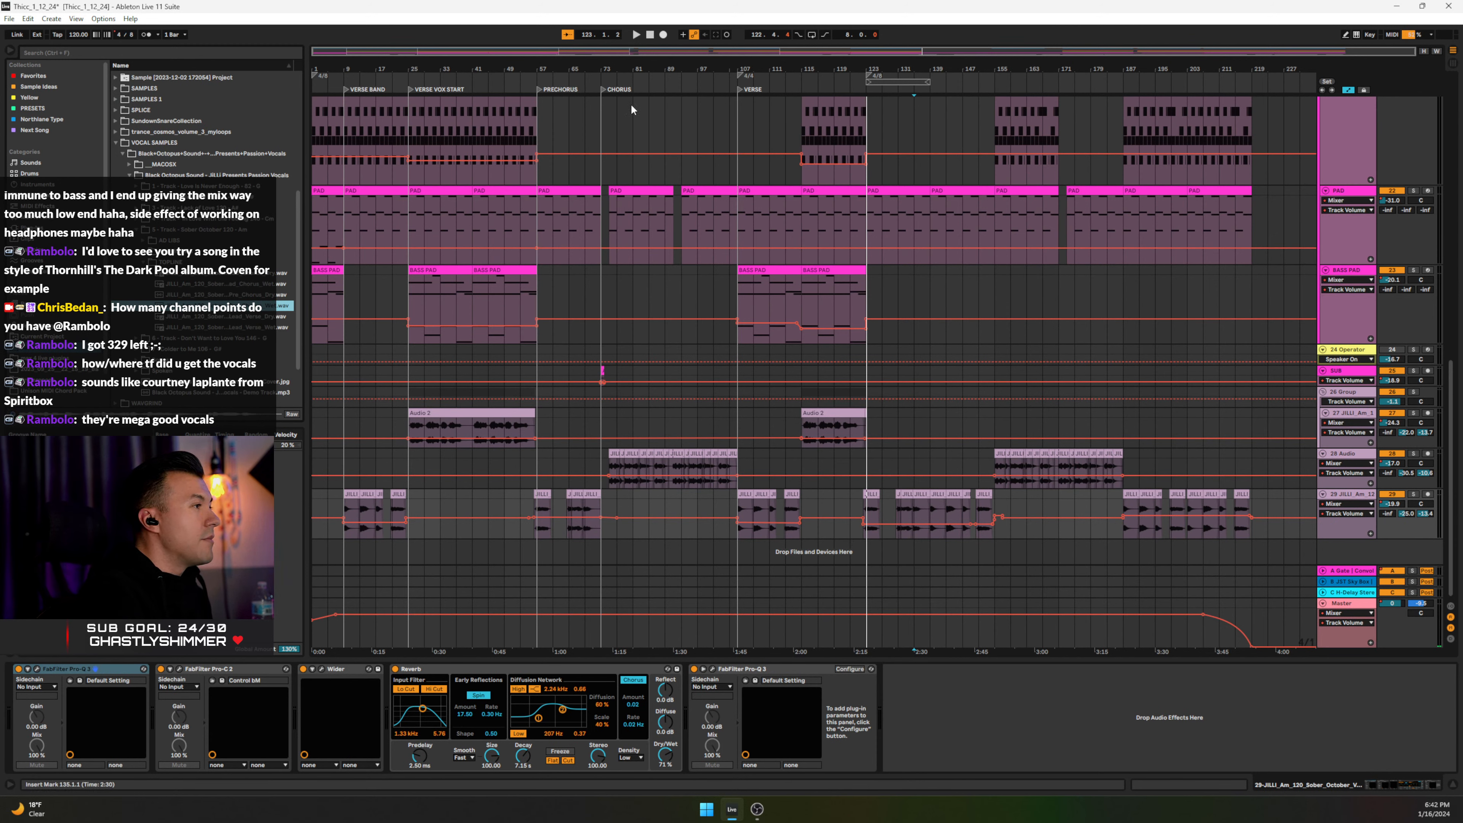
{"action": "left_click_drag", "start_coordinate": [670, 70], "coordinate": [685, 71]}
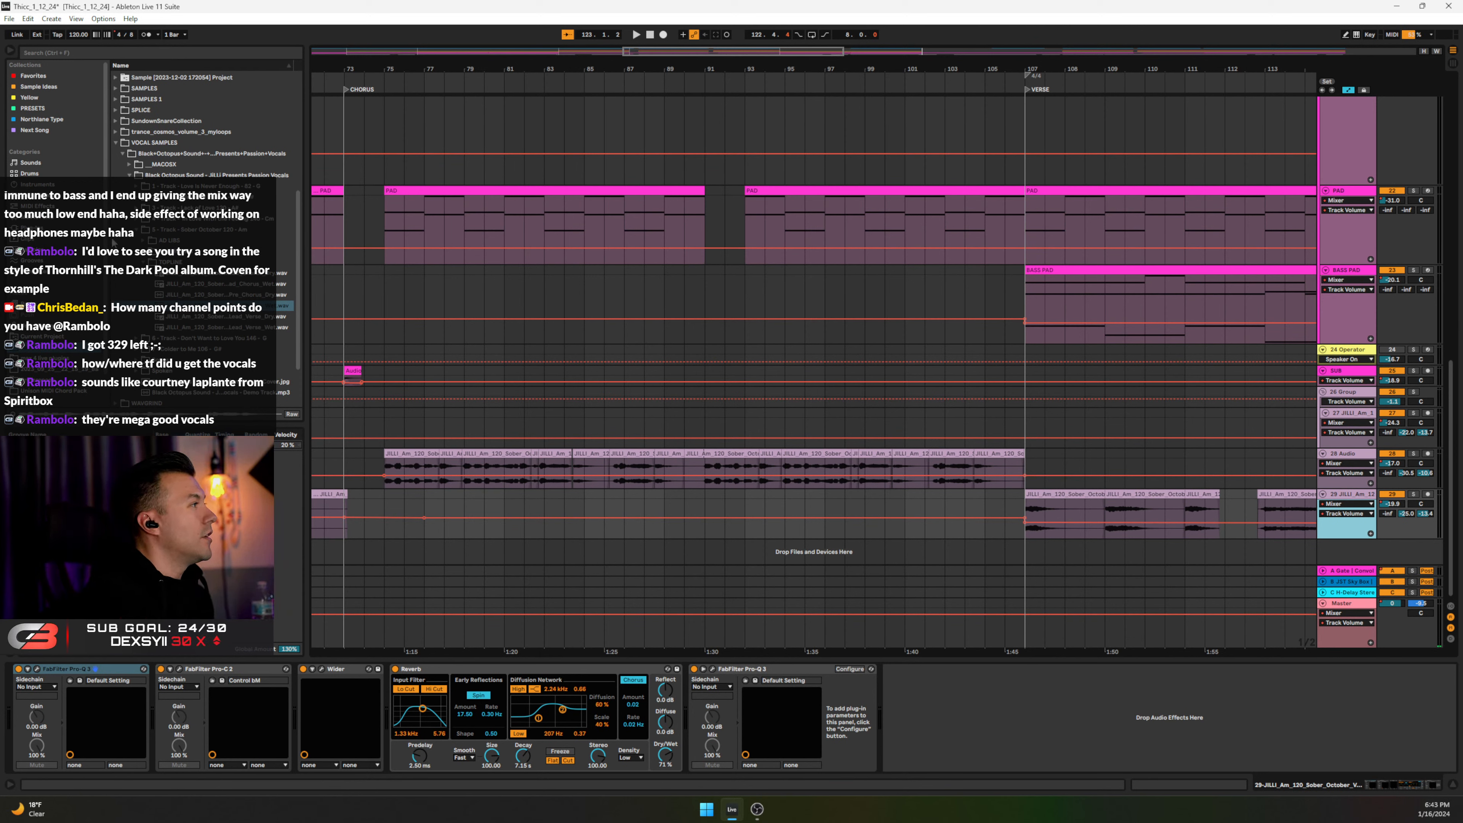
Step: Close the TOPLINE subfolder and audition the vocal variations in the first subfolder of the Sober October track
{"action": "left_click", "coordinate": [143, 262]}
{"action": "left_click", "coordinate": [144, 241]}
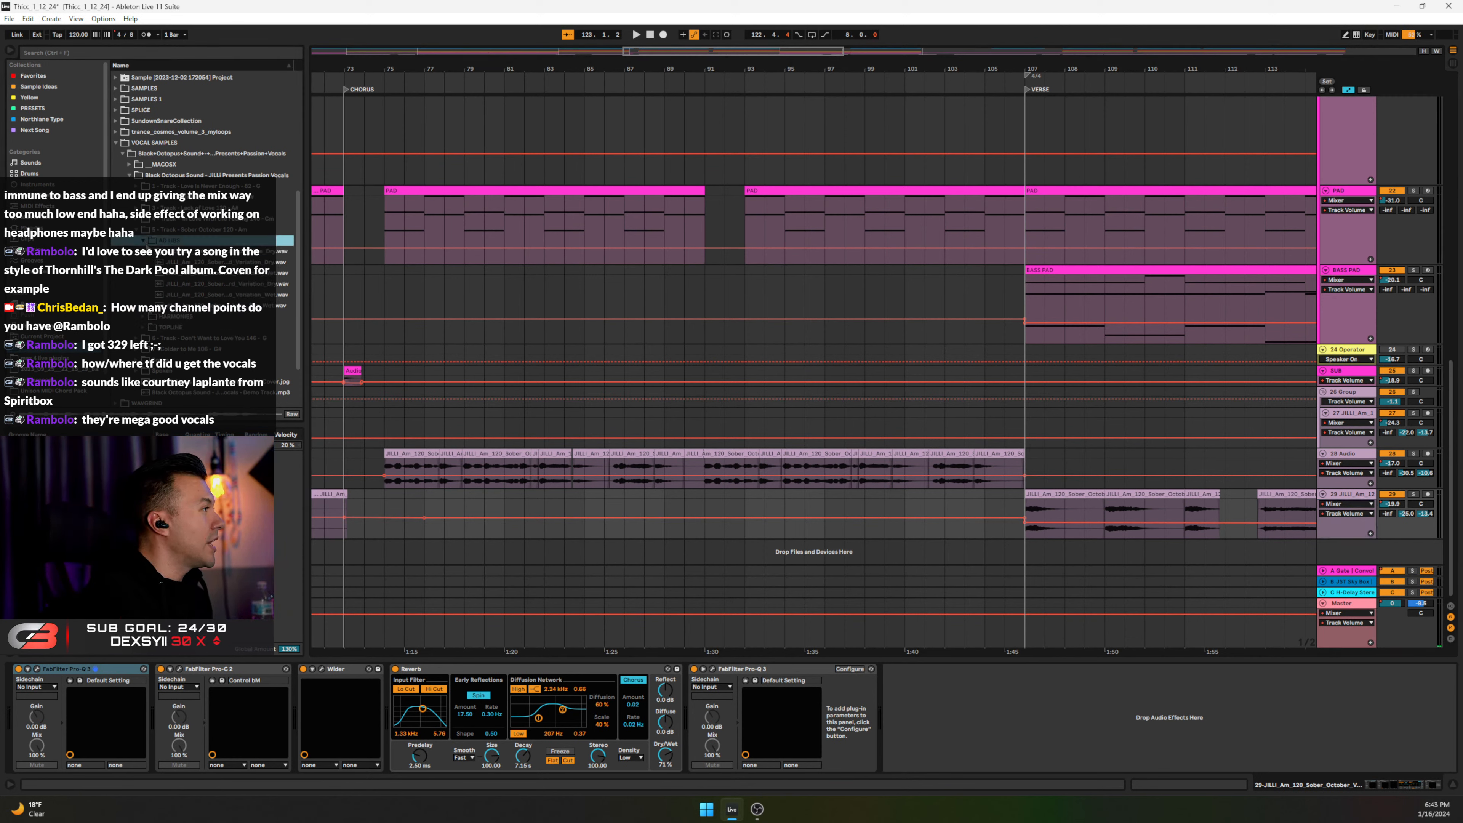
{"action": "left_click", "coordinate": [233, 253]}
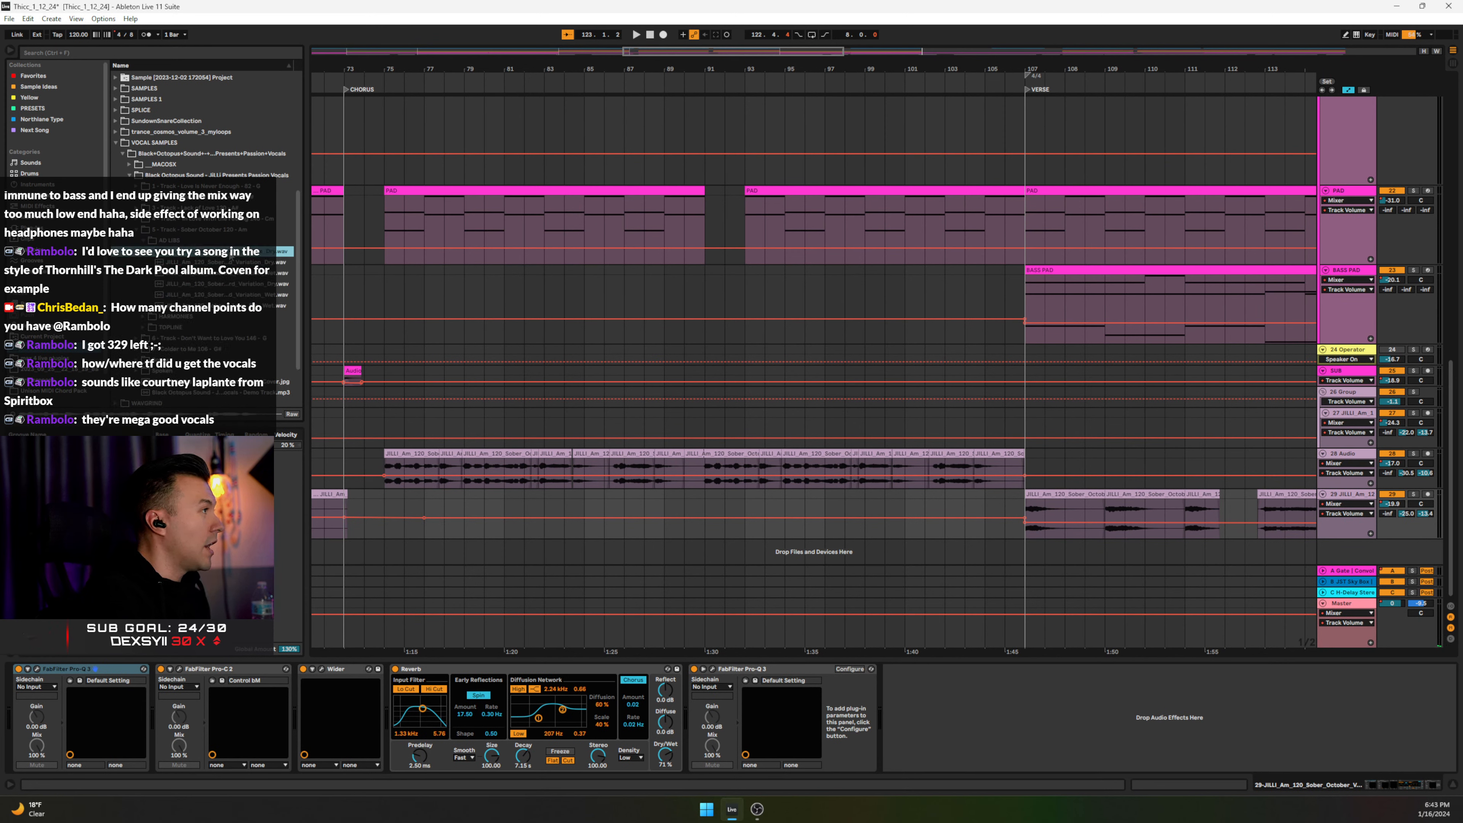
{"action": "left_click", "coordinate": [195, 262]}
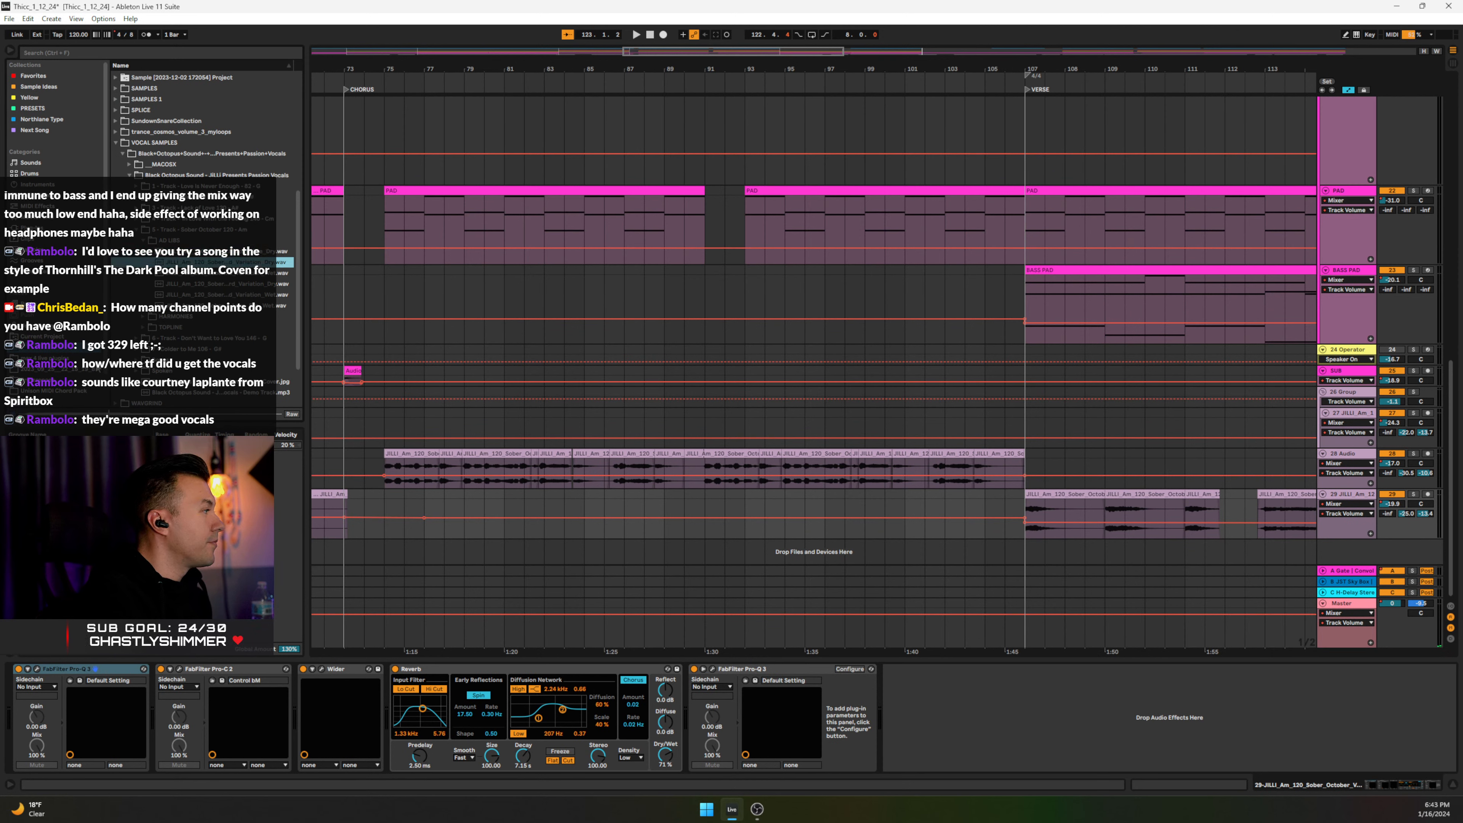
{"action": "left_click", "coordinate": [233, 275]}
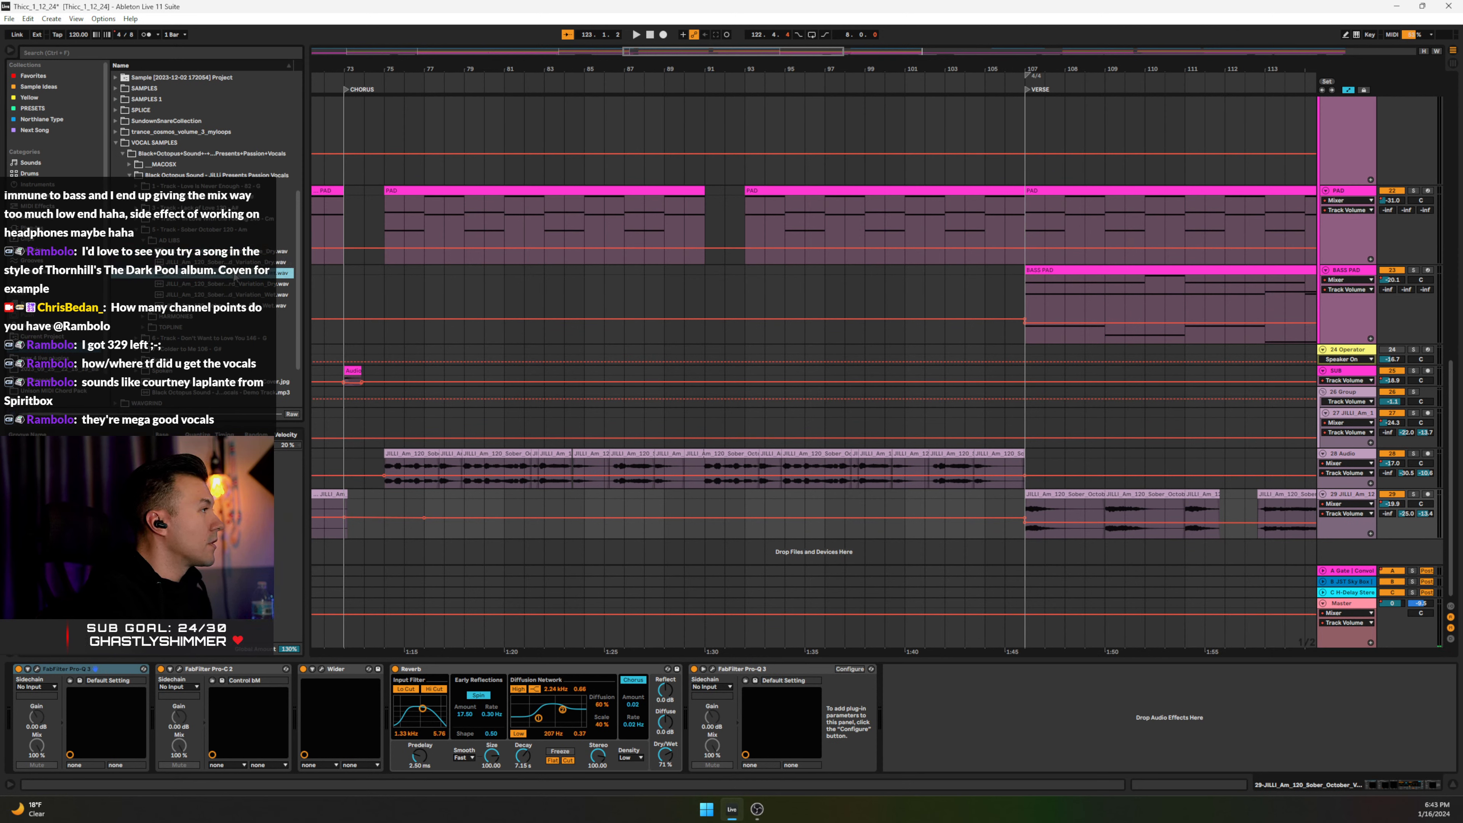
{"action": "left_click", "coordinate": [224, 300]}
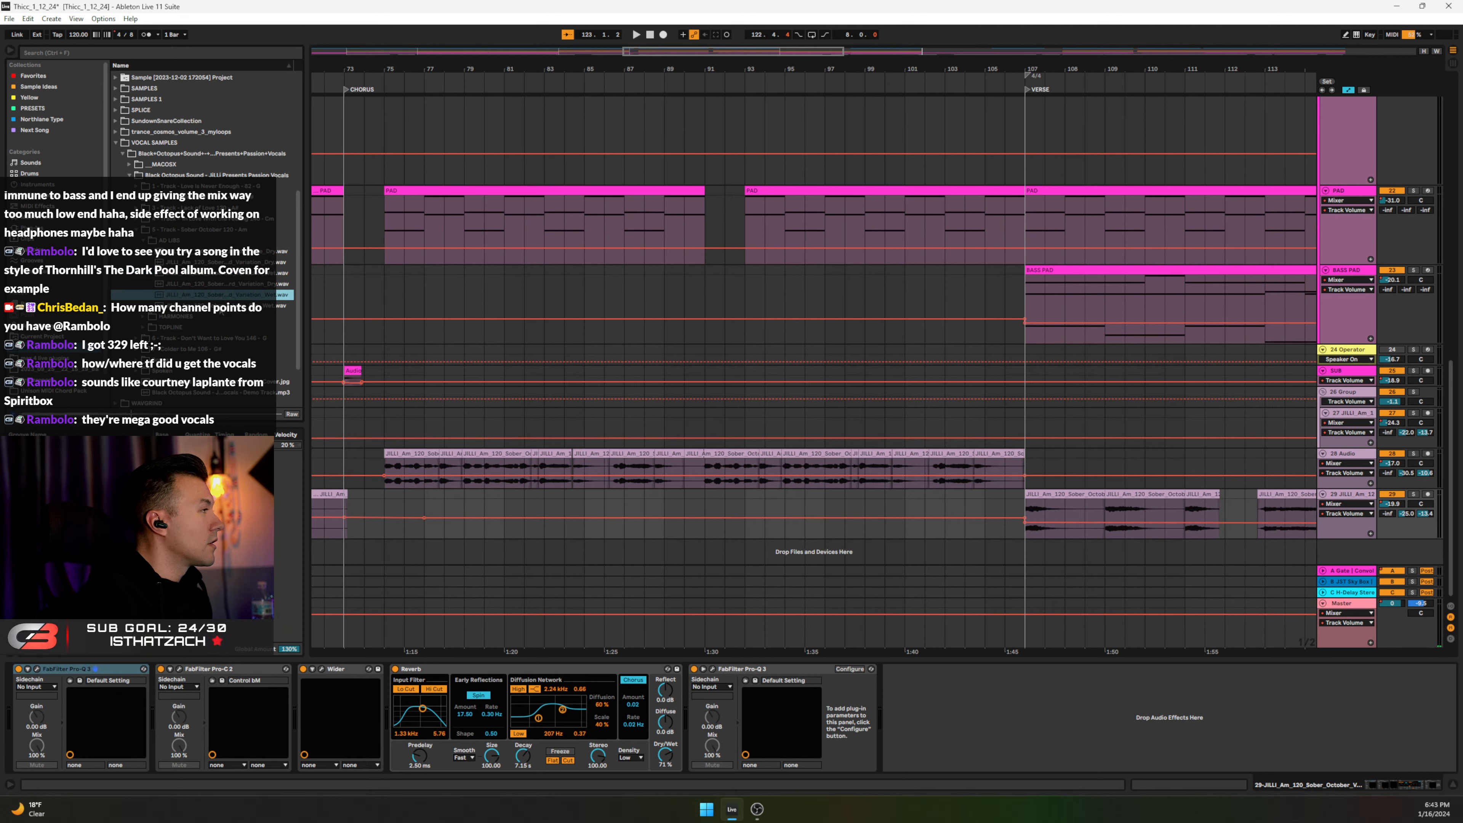
{"action": "left_click", "coordinate": [221, 308]}
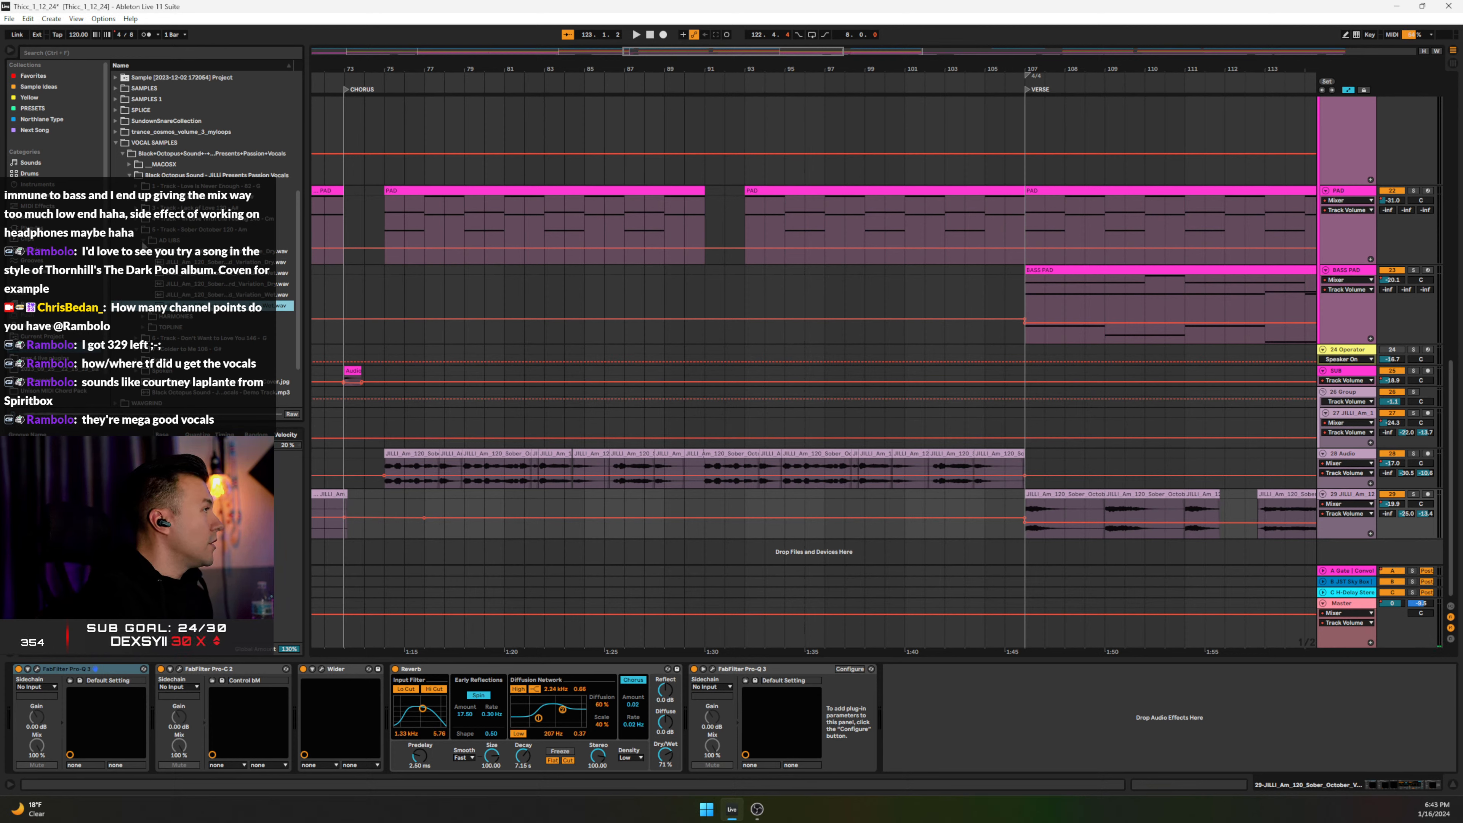
Step: Check the remaining Sober October subfolders, preview a TOPLINE verse loop, and collapse the subfolders again
{"action": "left_click", "coordinate": [144, 241]}
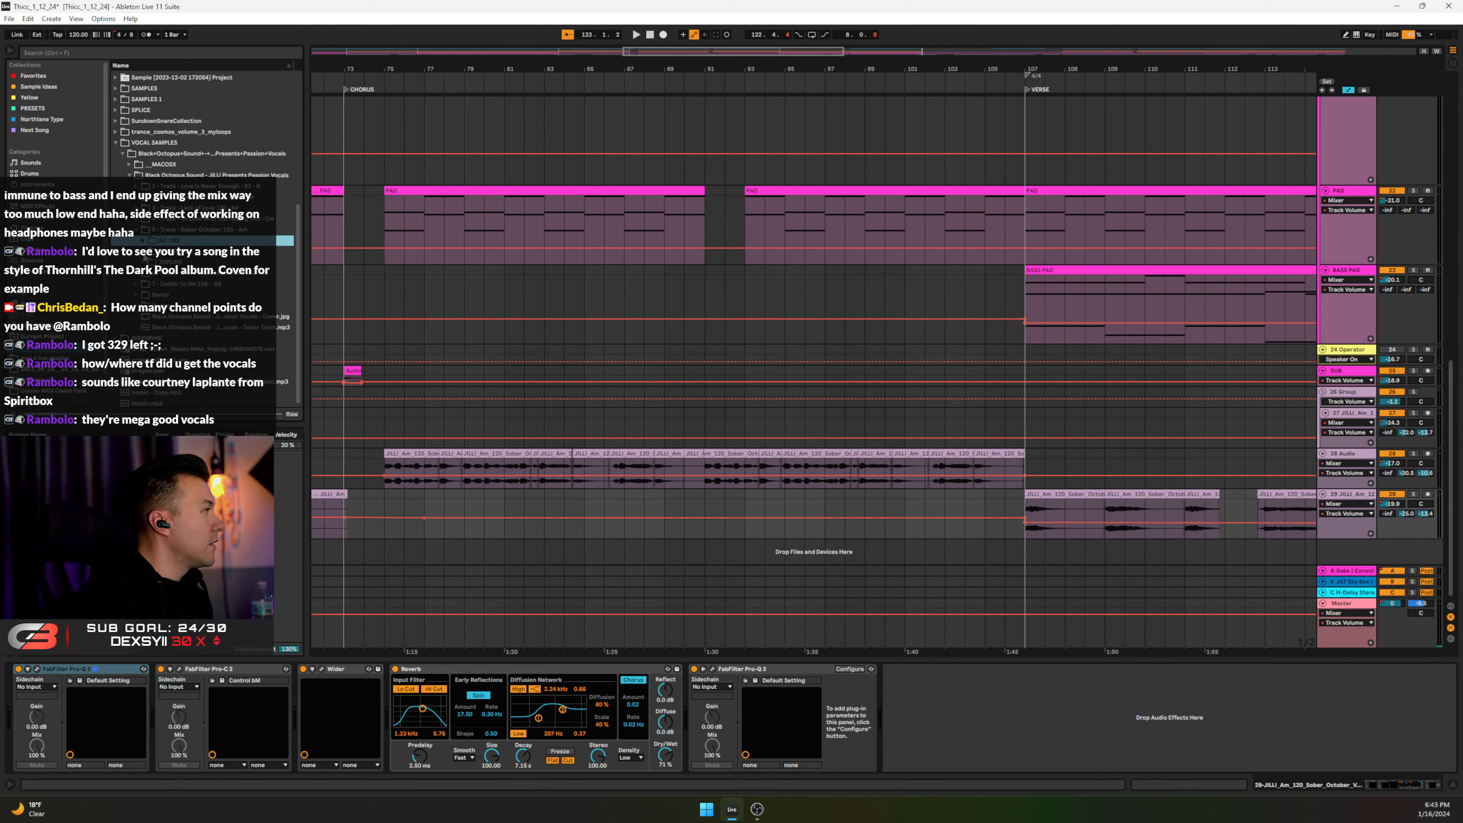
{"action": "left_click", "coordinate": [144, 253]}
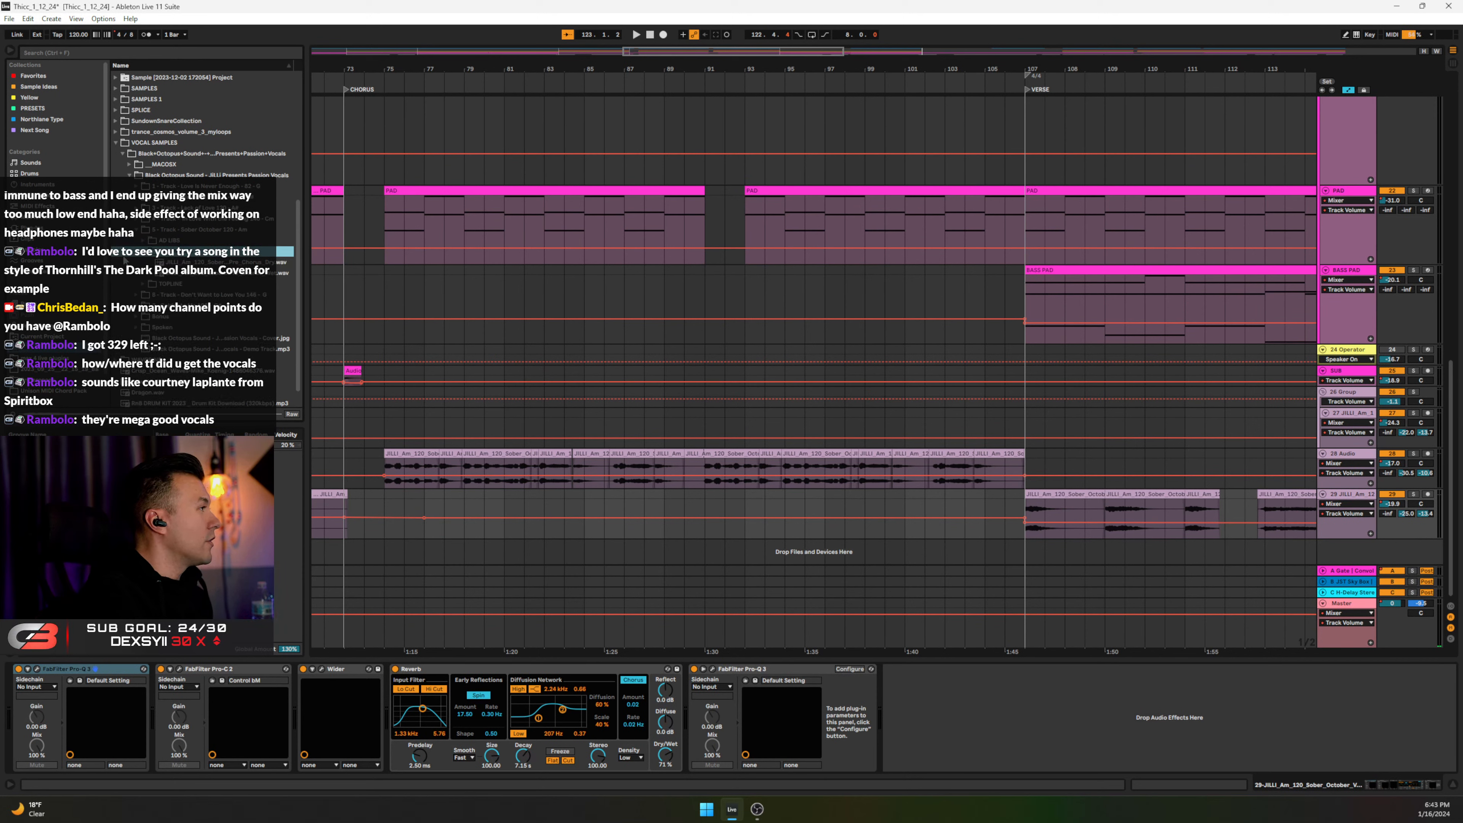
{"action": "left_click", "coordinate": [143, 252]}
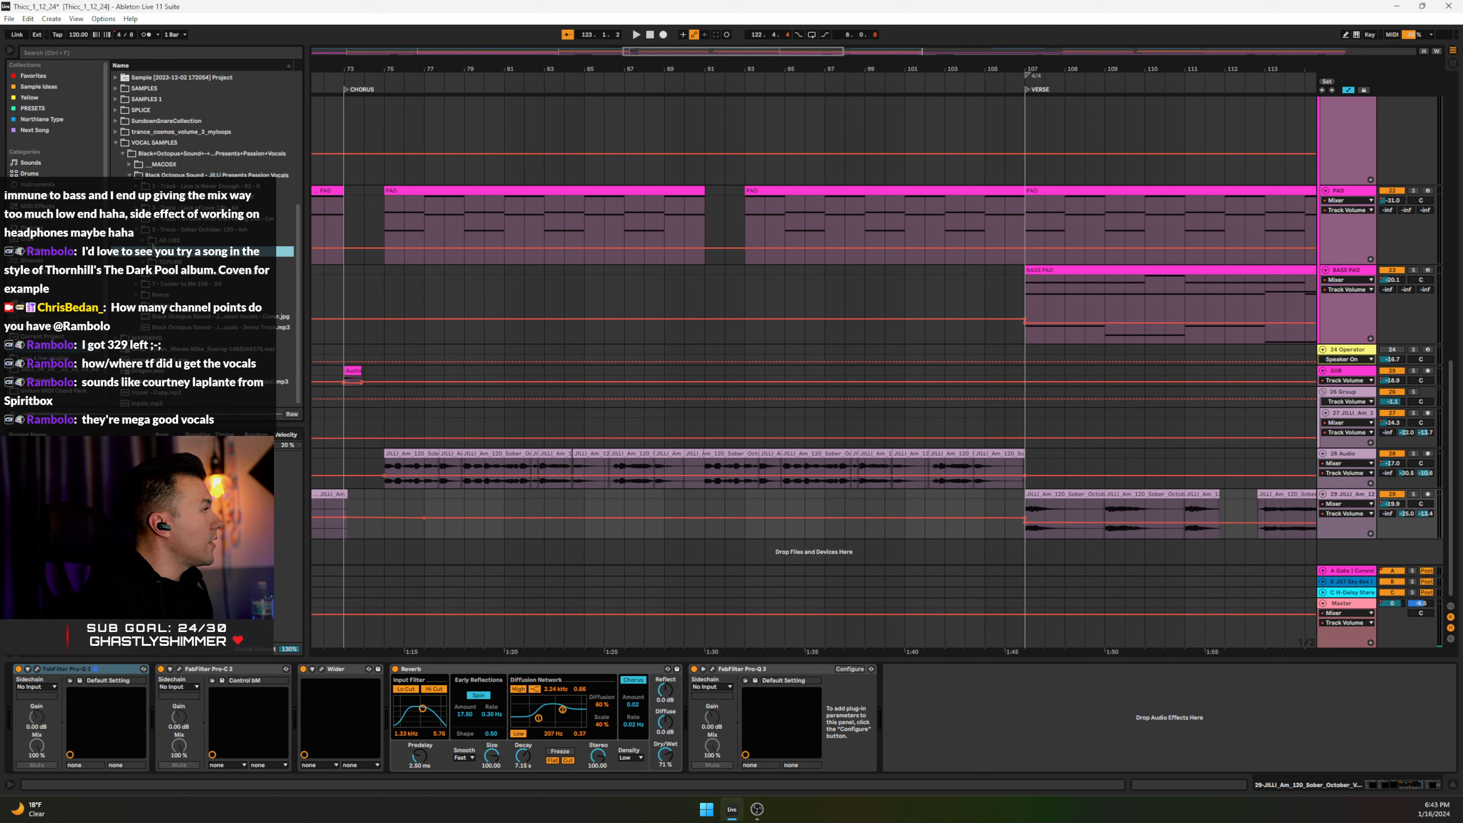
{"action": "left_click", "coordinate": [143, 262]}
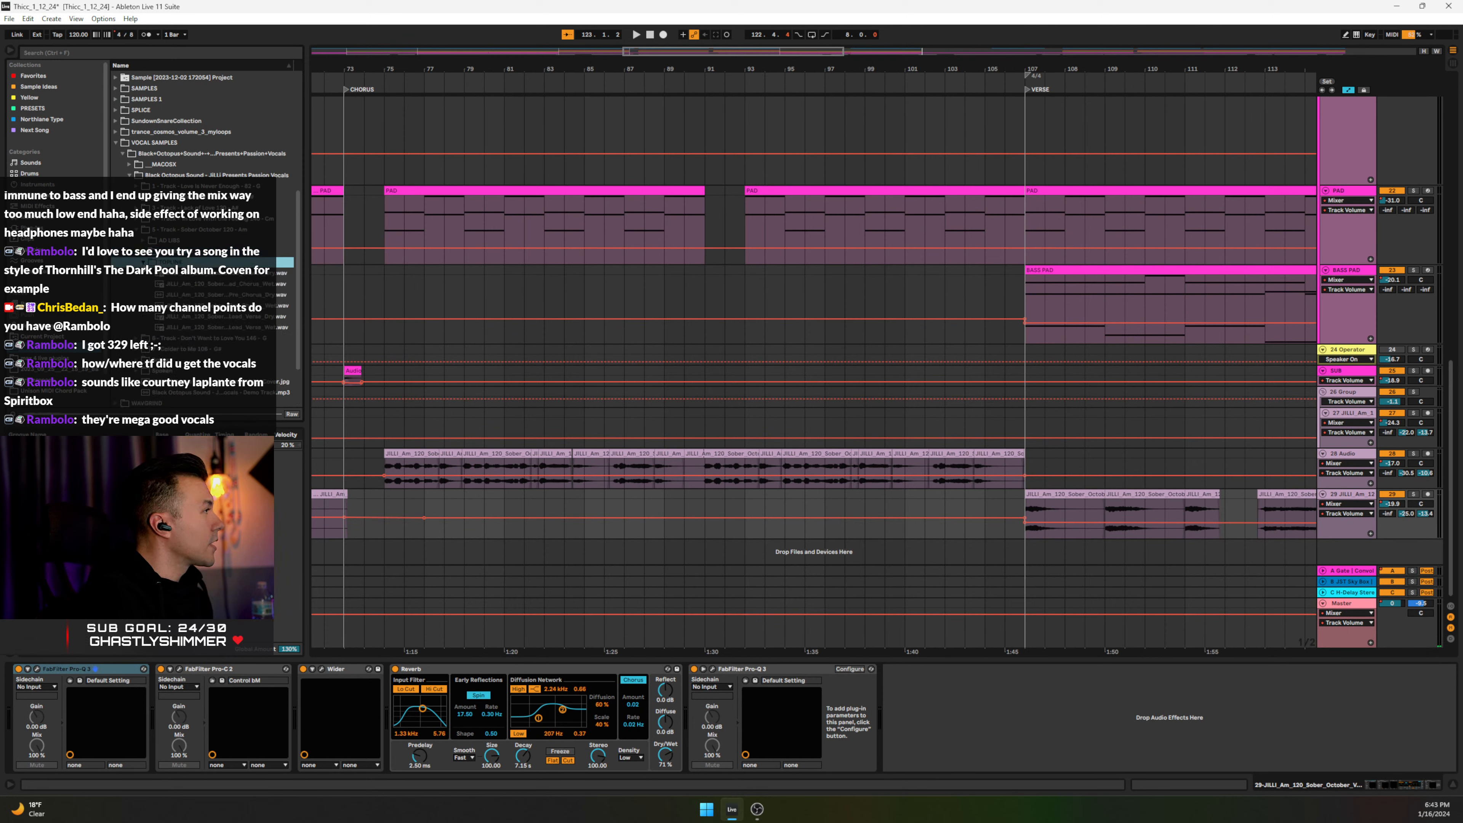
{"action": "left_click", "coordinate": [250, 327]}
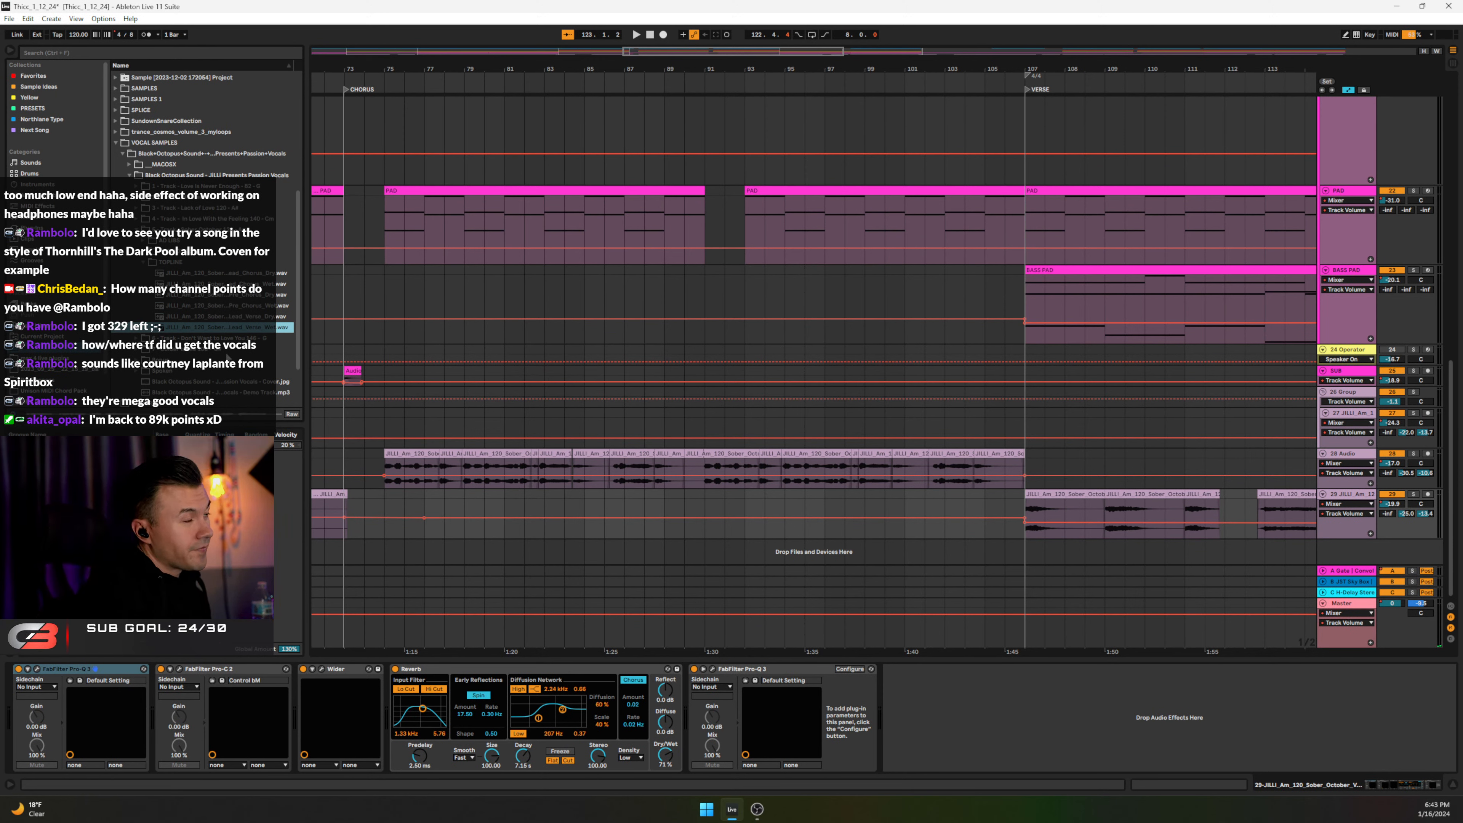
{"action": "left_click", "coordinate": [141, 262]}
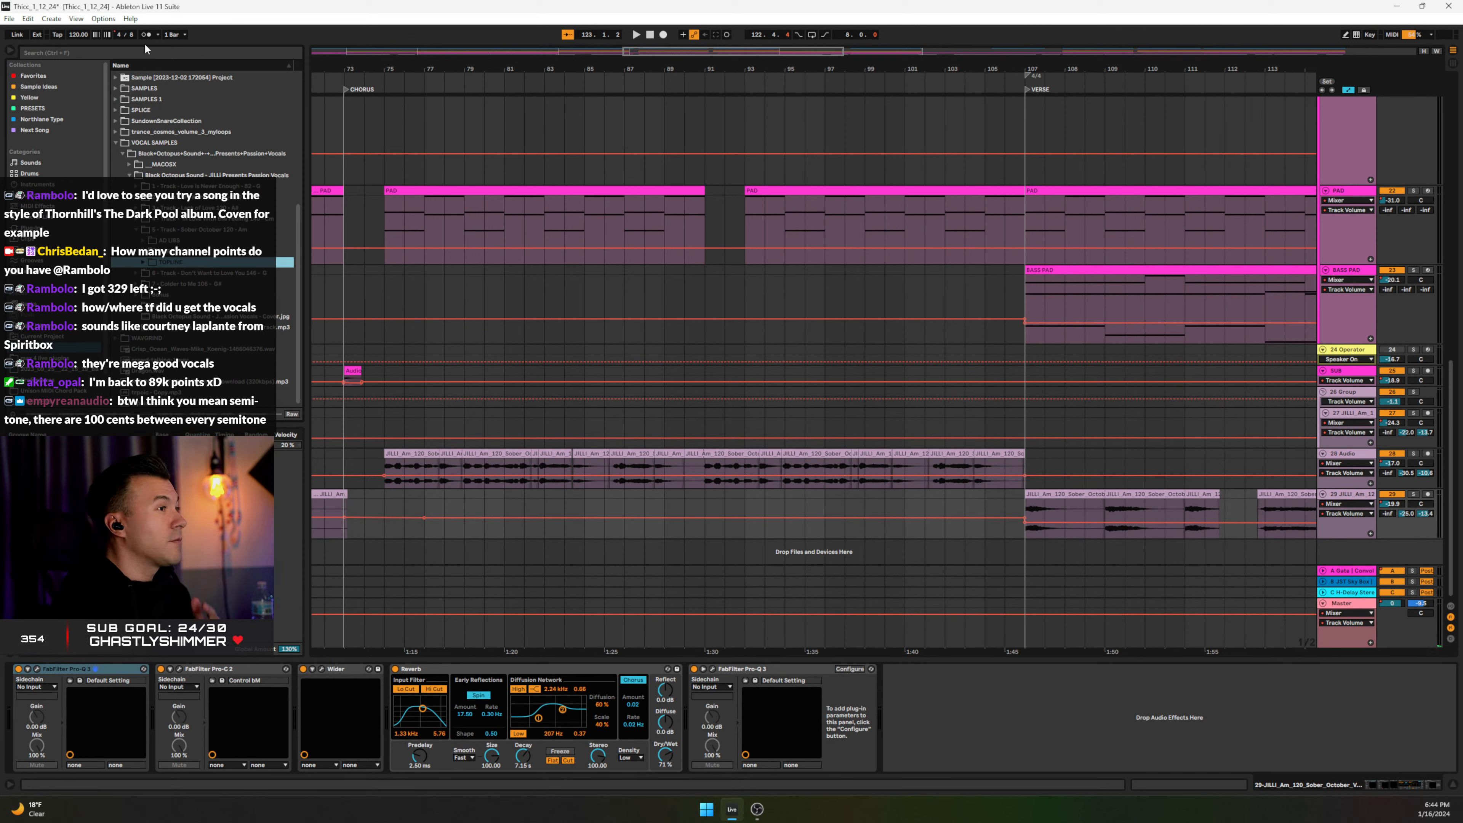
Step: Inspect the first chorus vocal clip's waveform and the effect chain on the 28 Audio track
{"action": "left_click", "coordinate": [1350, 191]}
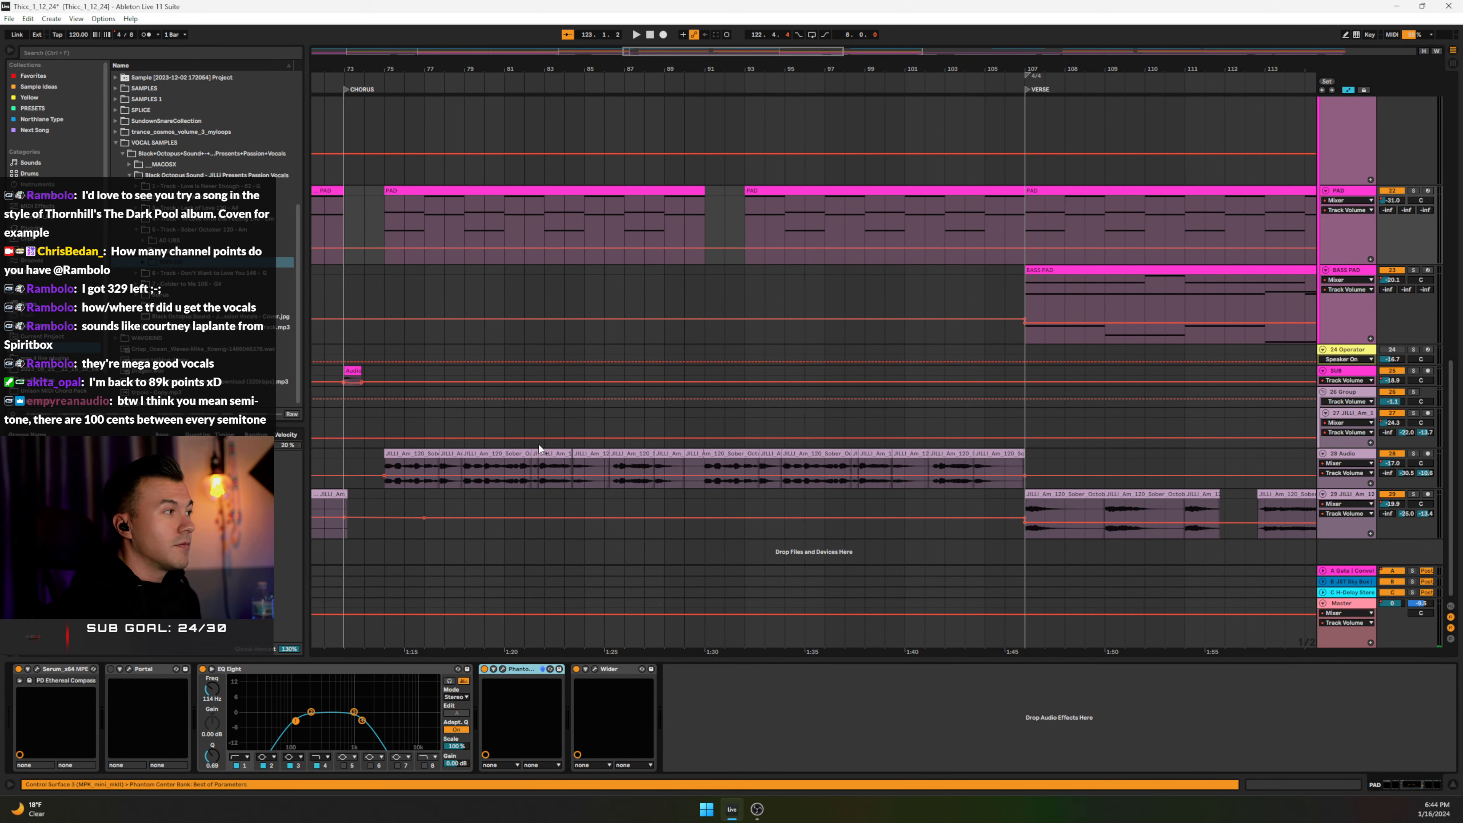
{"action": "double_click", "coordinate": [417, 457]}
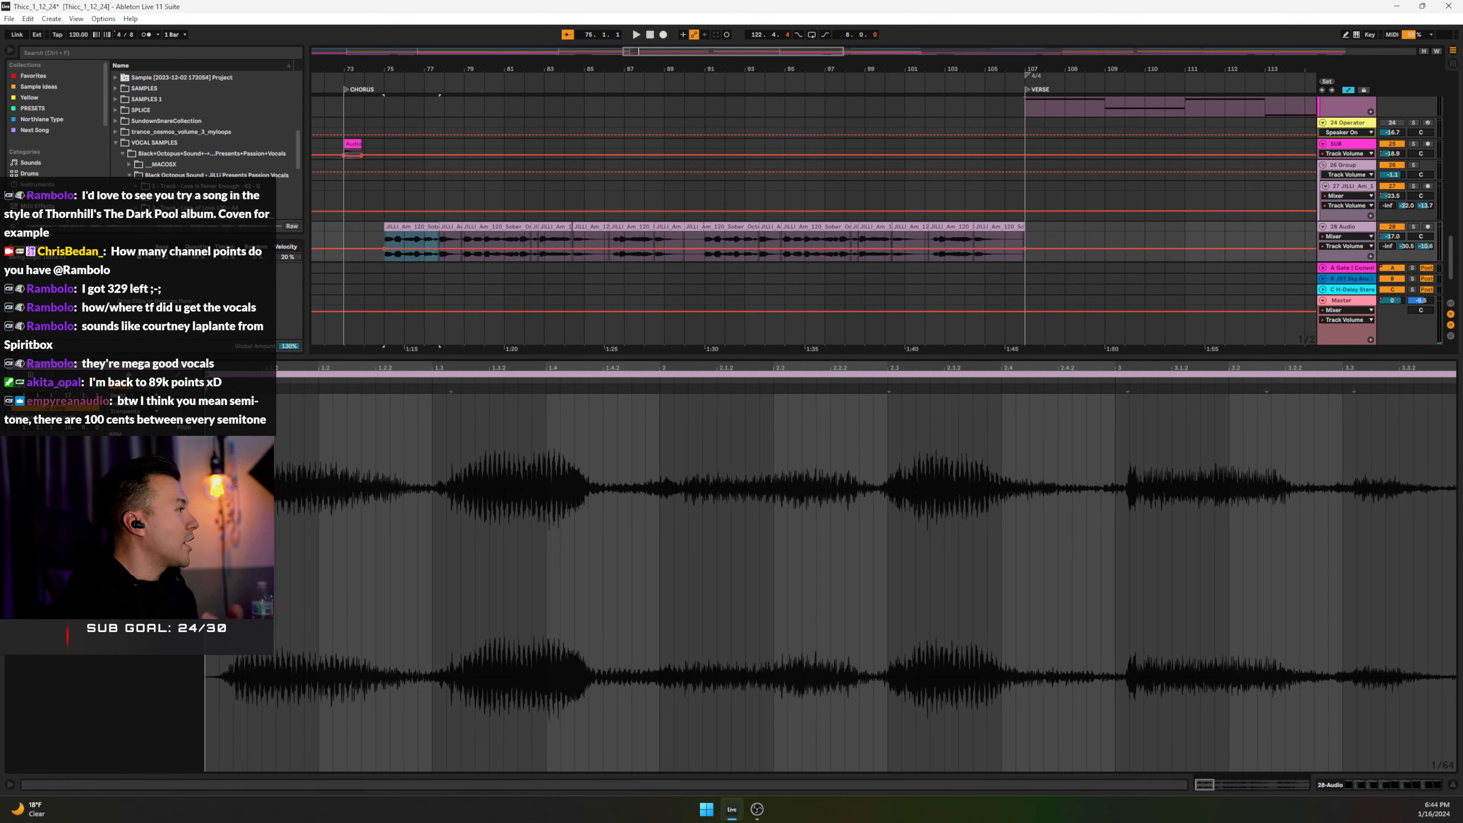
{"action": "double_click", "coordinate": [1352, 228]}
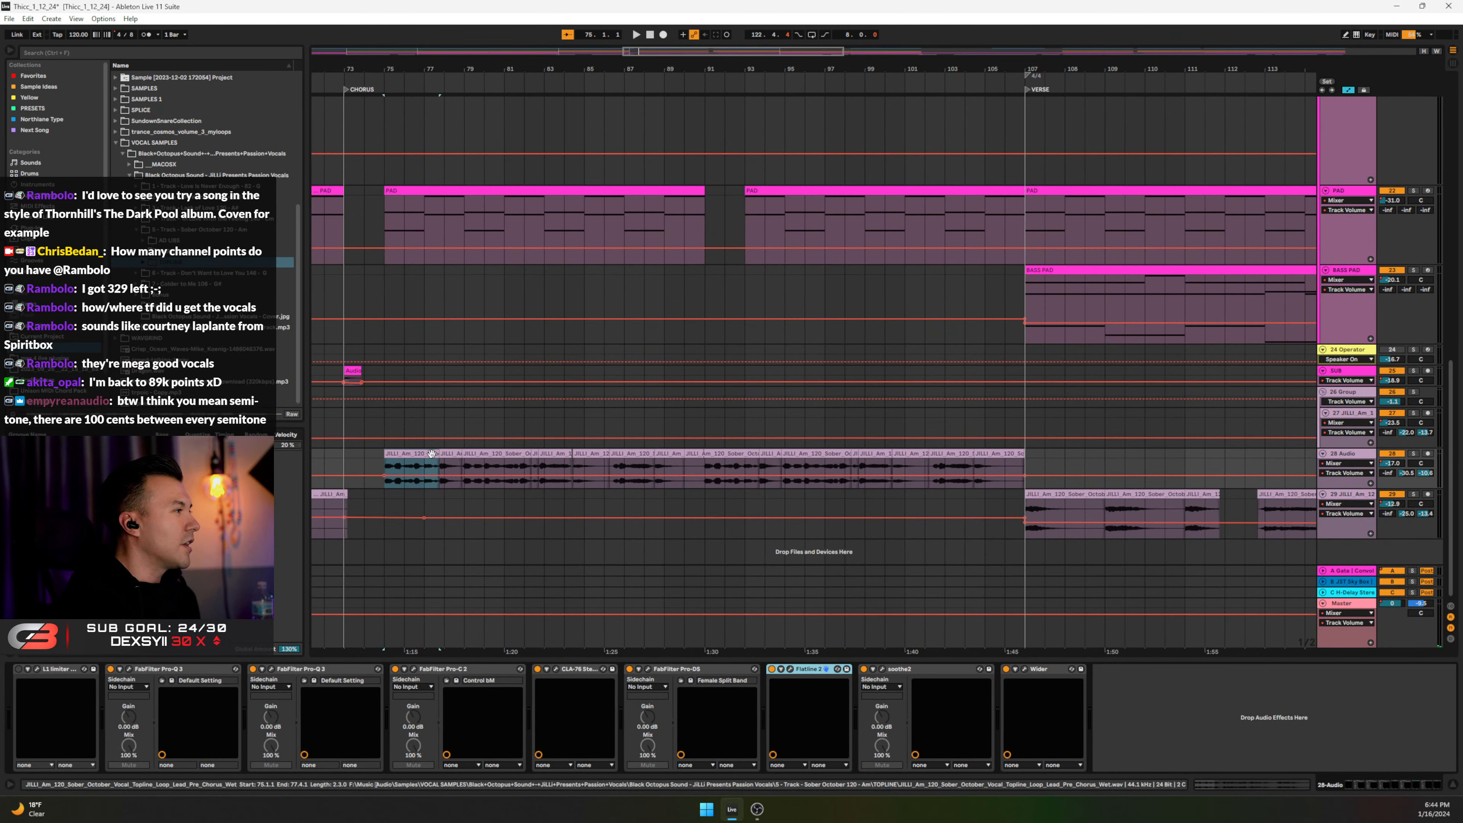
{"action": "double_click", "coordinate": [419, 452]}
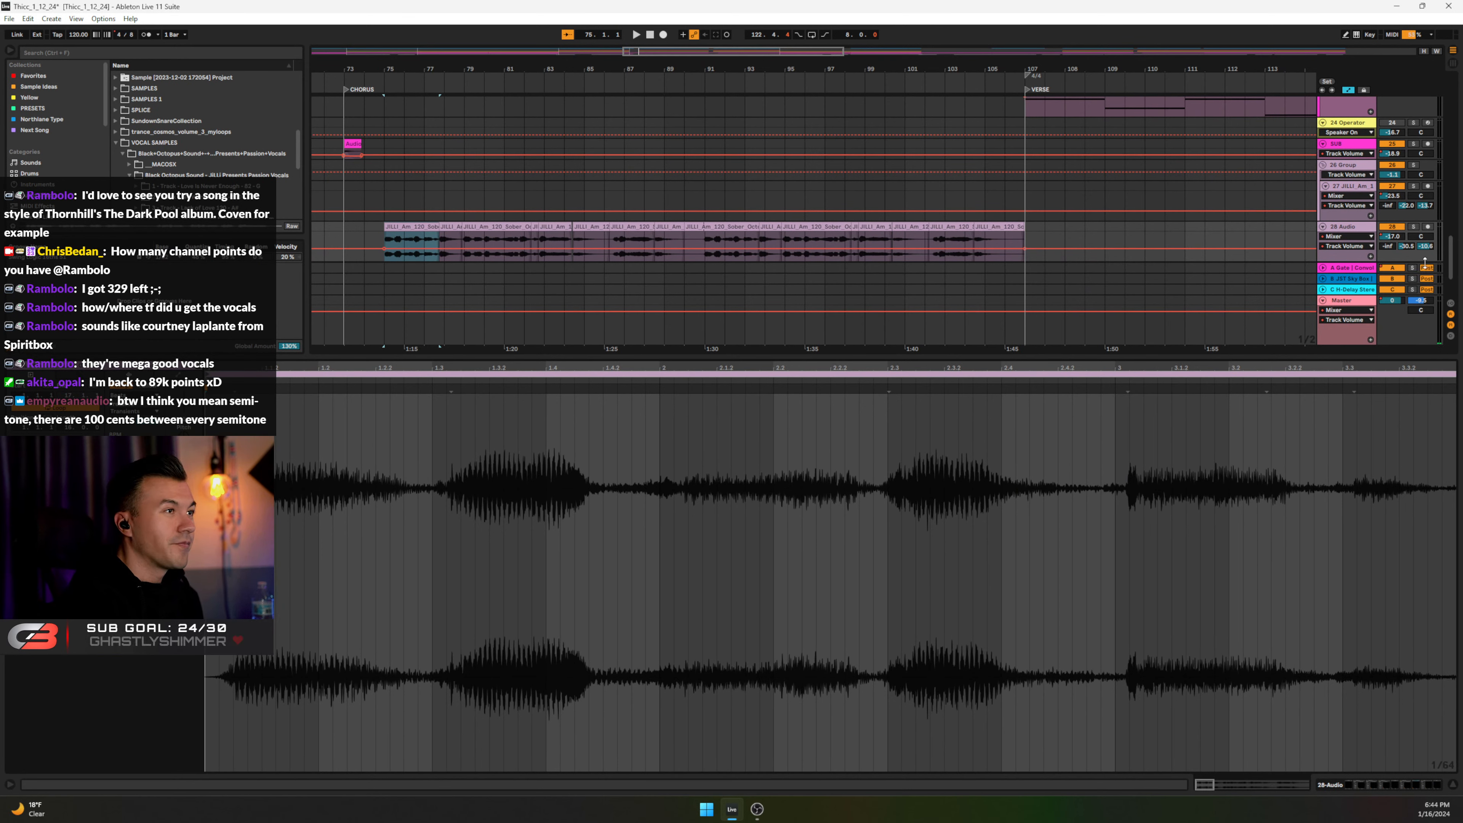
{"action": "left_click", "coordinate": [1348, 226]}
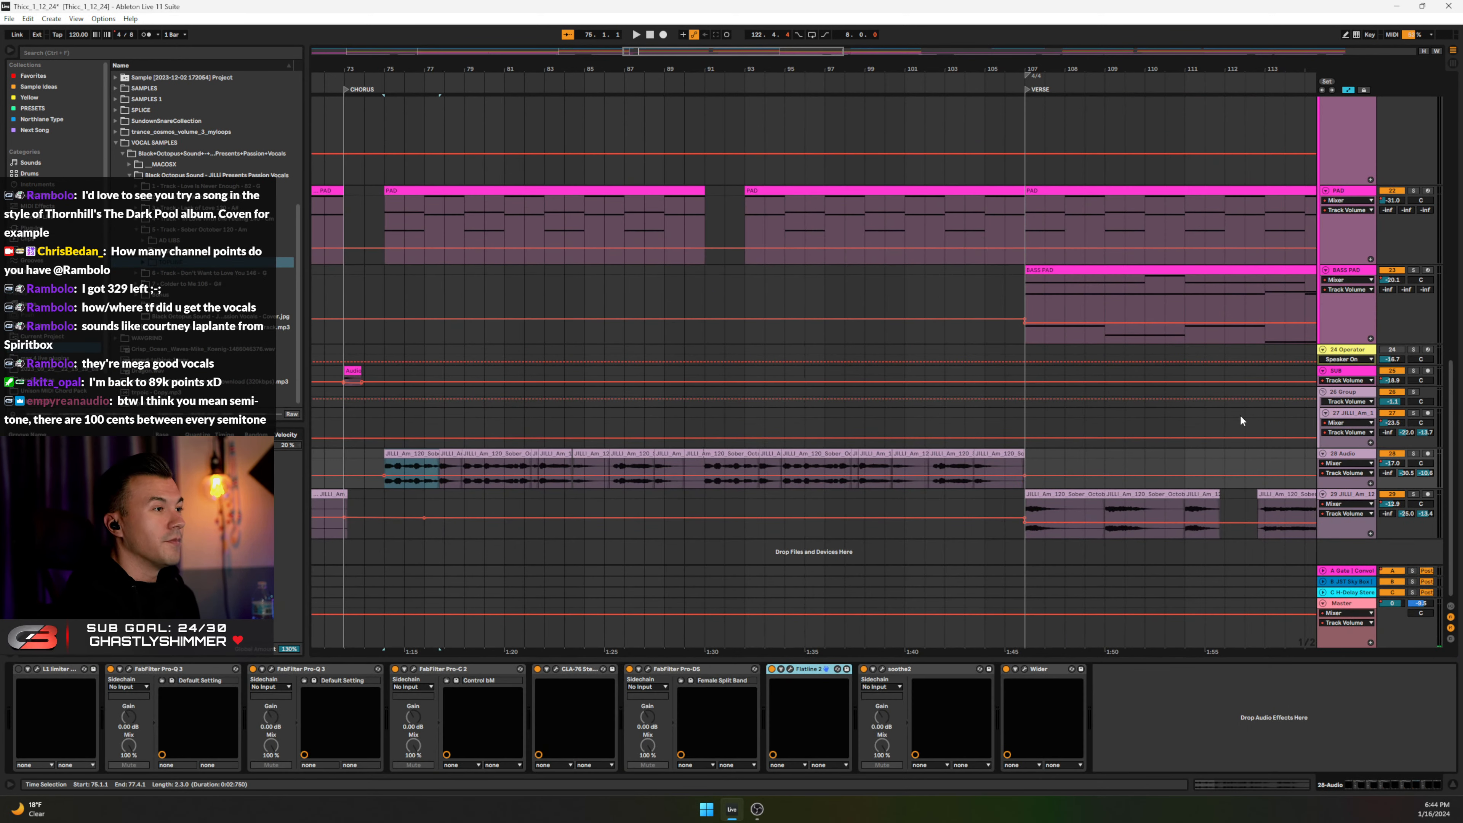
Step: Hide the automation lanes and place the insert marker at bar 1 on vocal track 27
{"action": "key", "text": "a"}
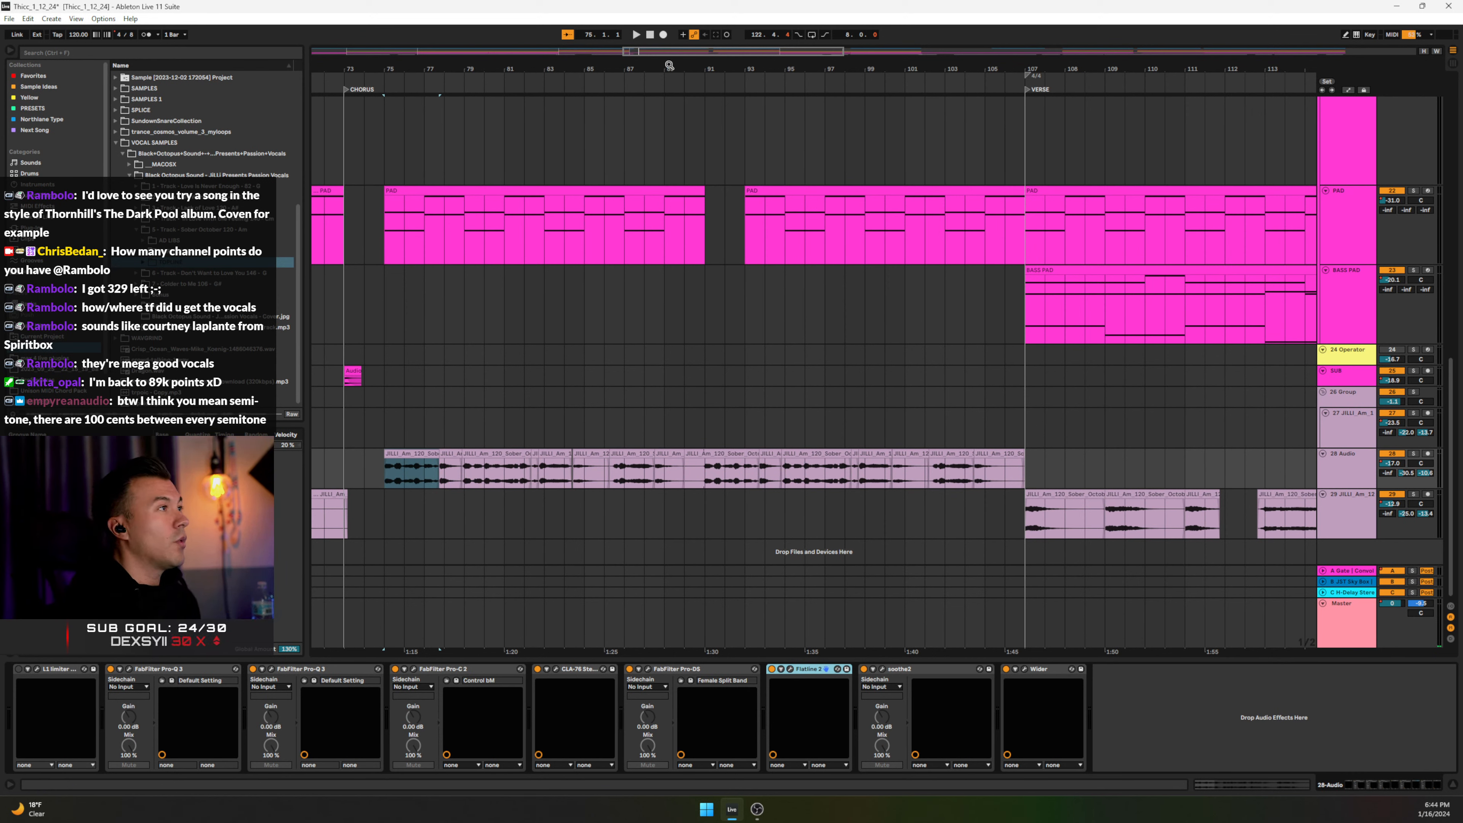
{"action": "left_click_drag", "start_coordinate": [656, 65], "coordinate": [670, 76]}
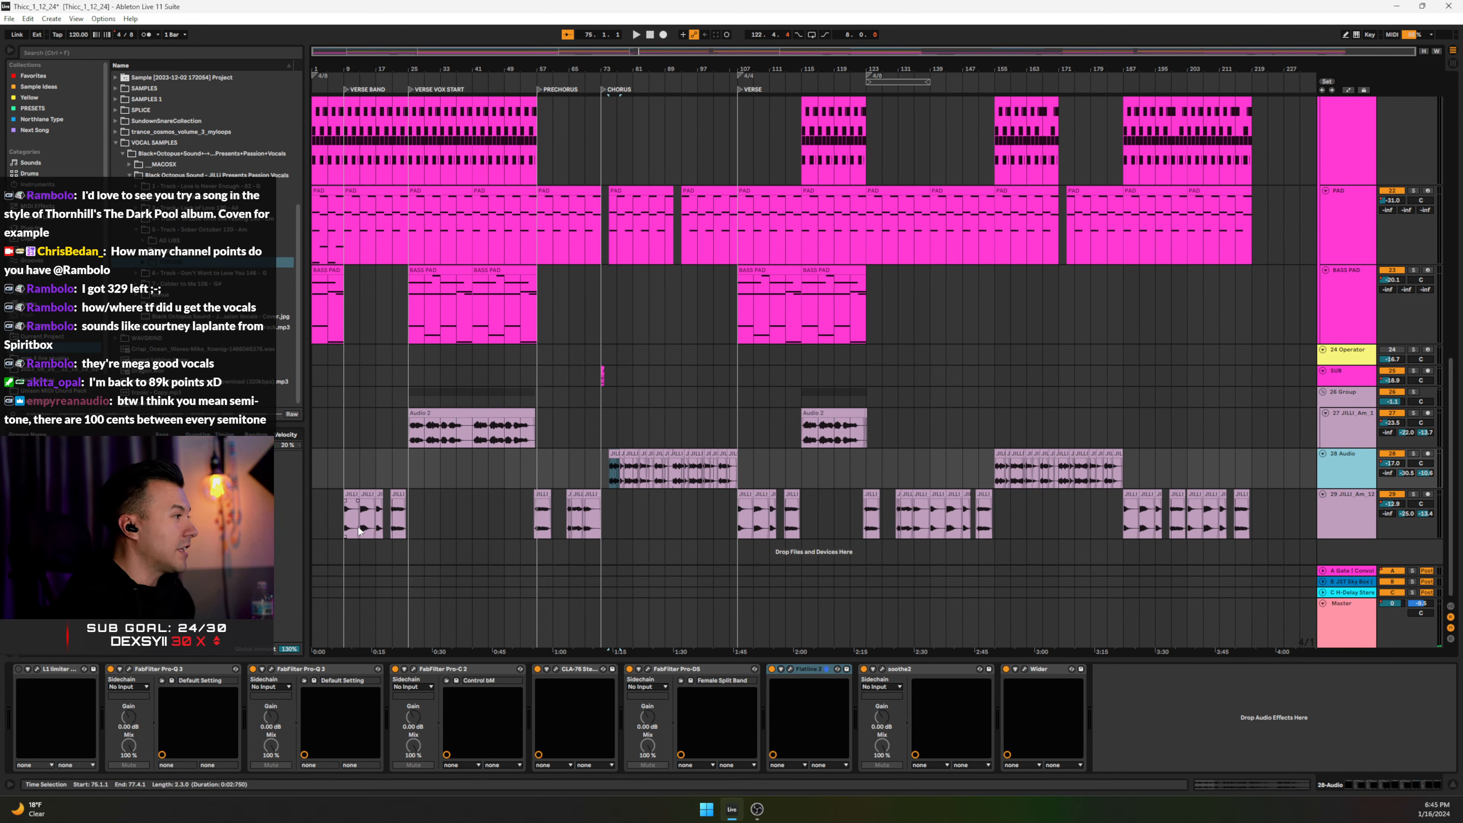
{"action": "left_click", "coordinate": [344, 511]}
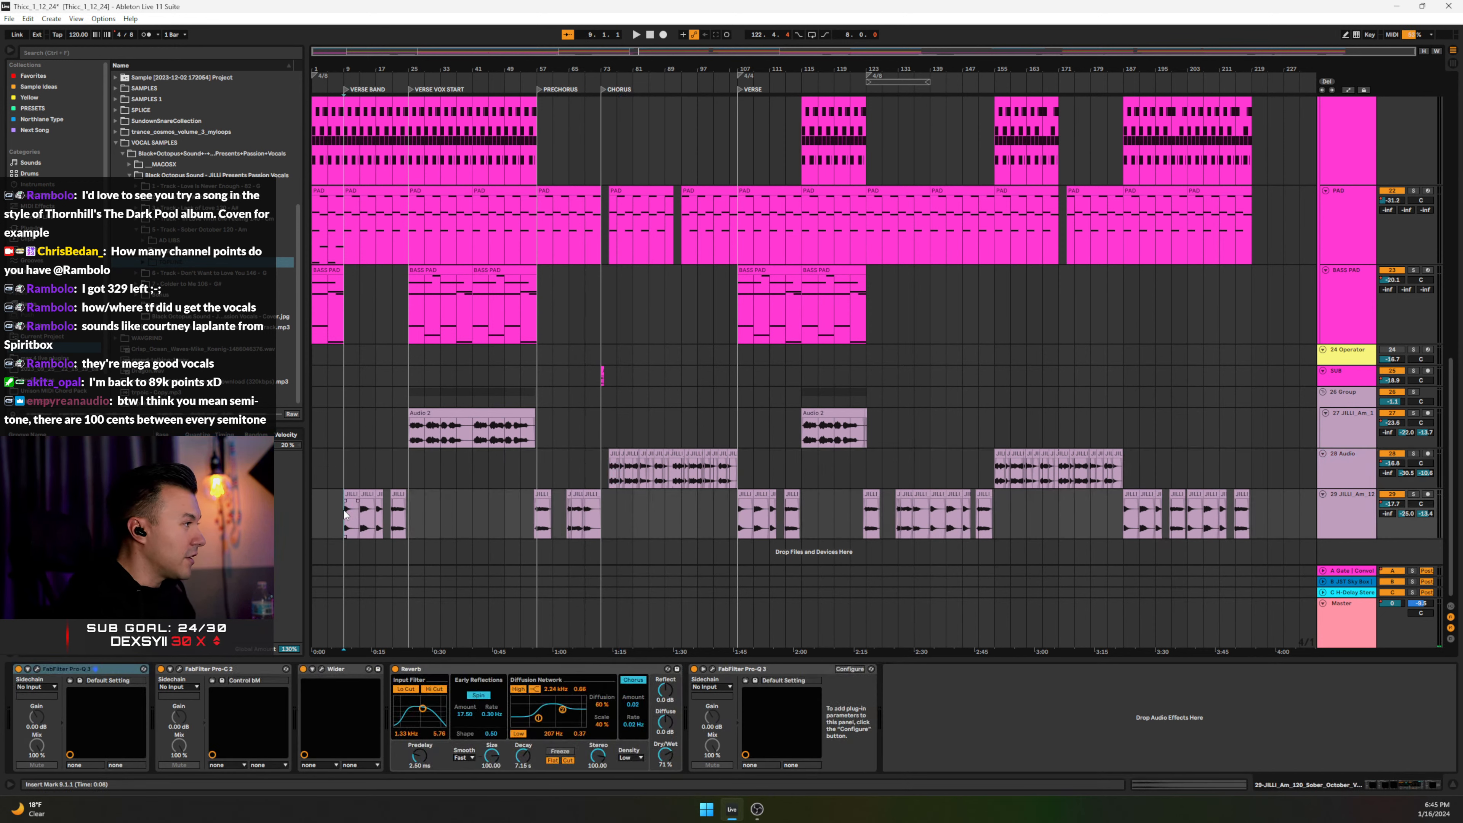
{"action": "left_click", "coordinate": [319, 425]}
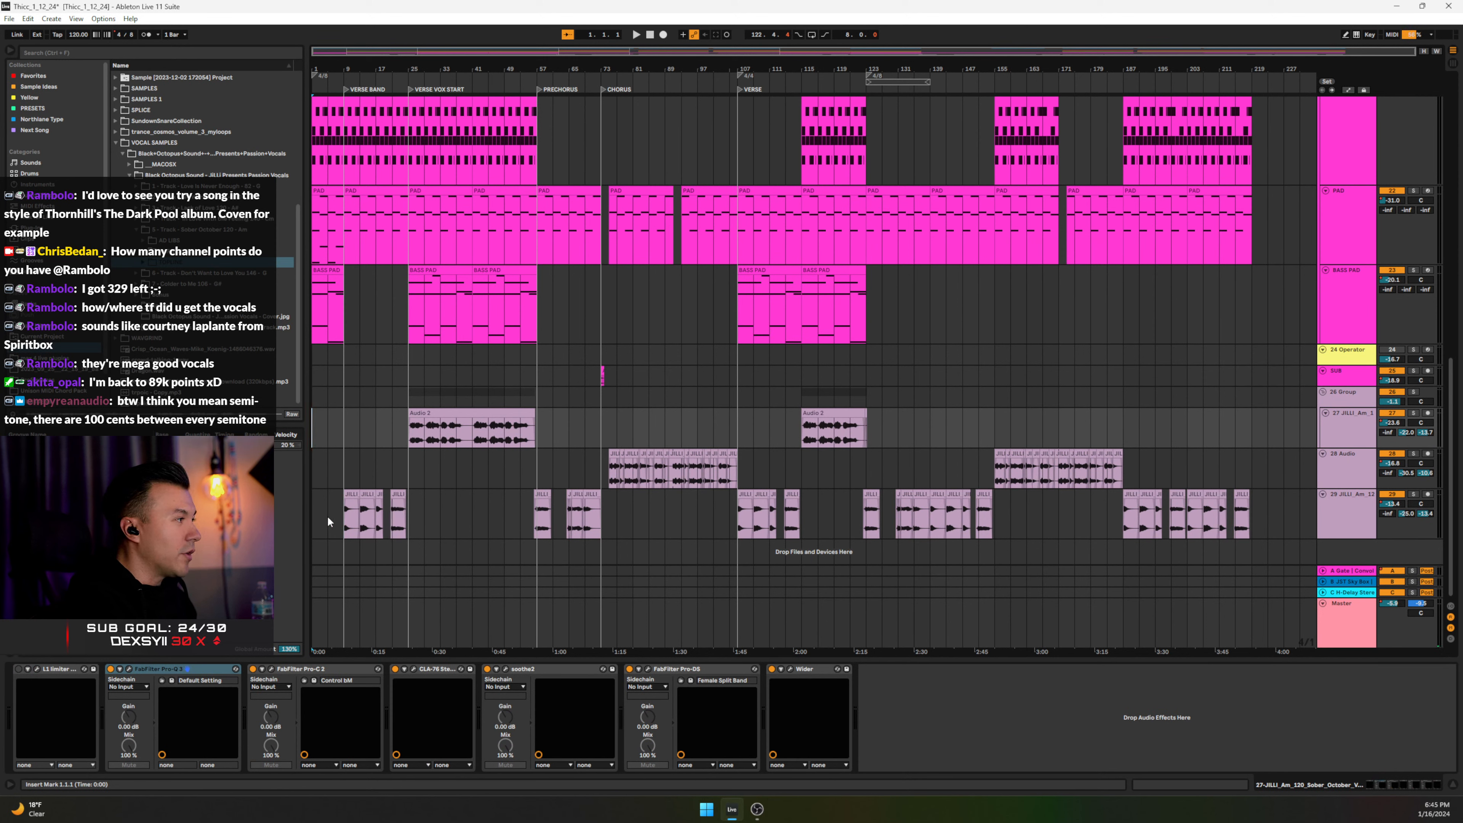
Step: Place the insert marker at bar 9 on vocal track 29 and play the song from the VERSE BAND section
{"action": "left_click_drag", "start_coordinate": [327, 516], "coordinate": [1284, 530]}
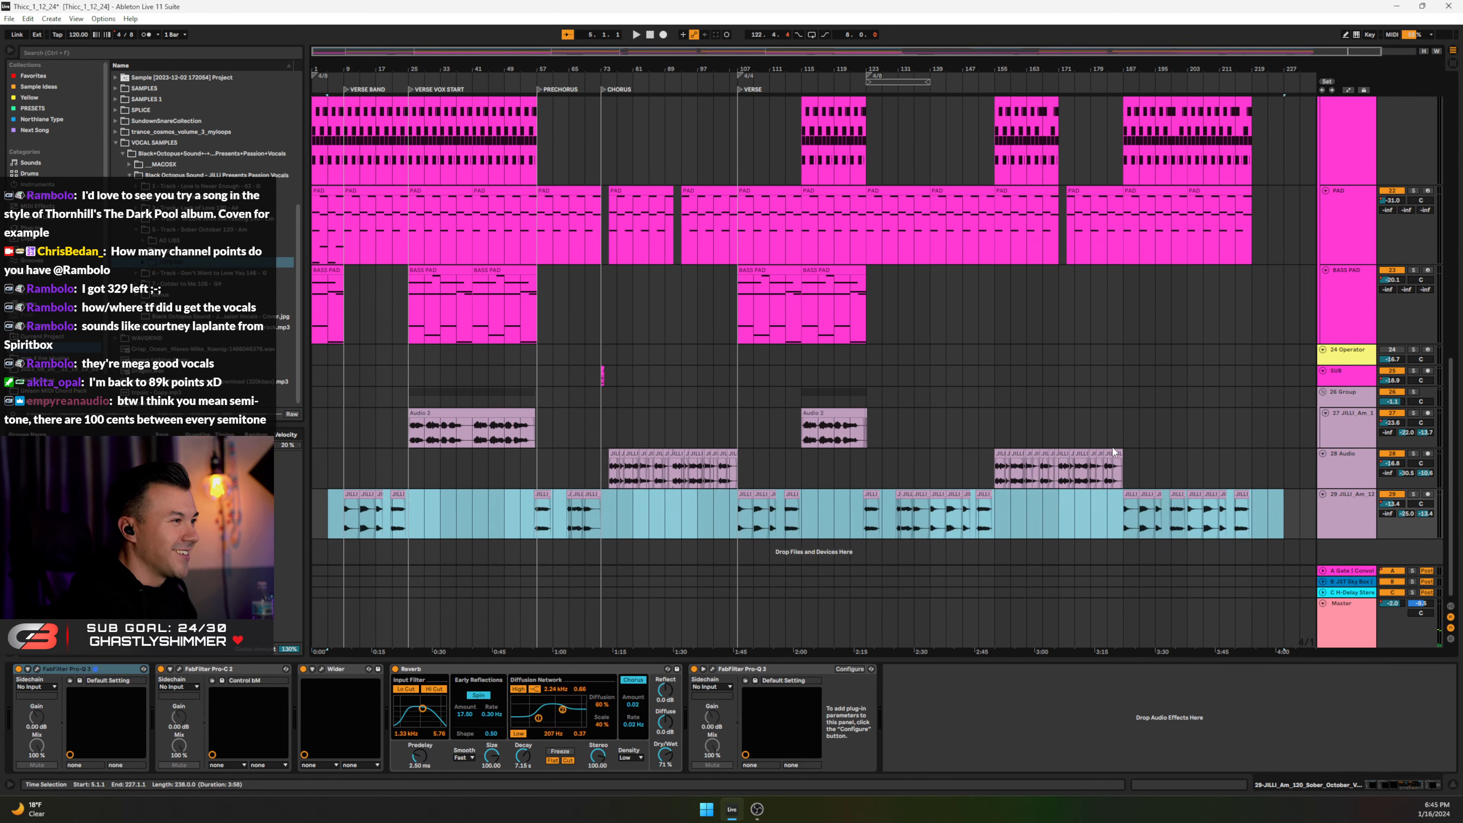
{"action": "left_click", "coordinate": [444, 510]}
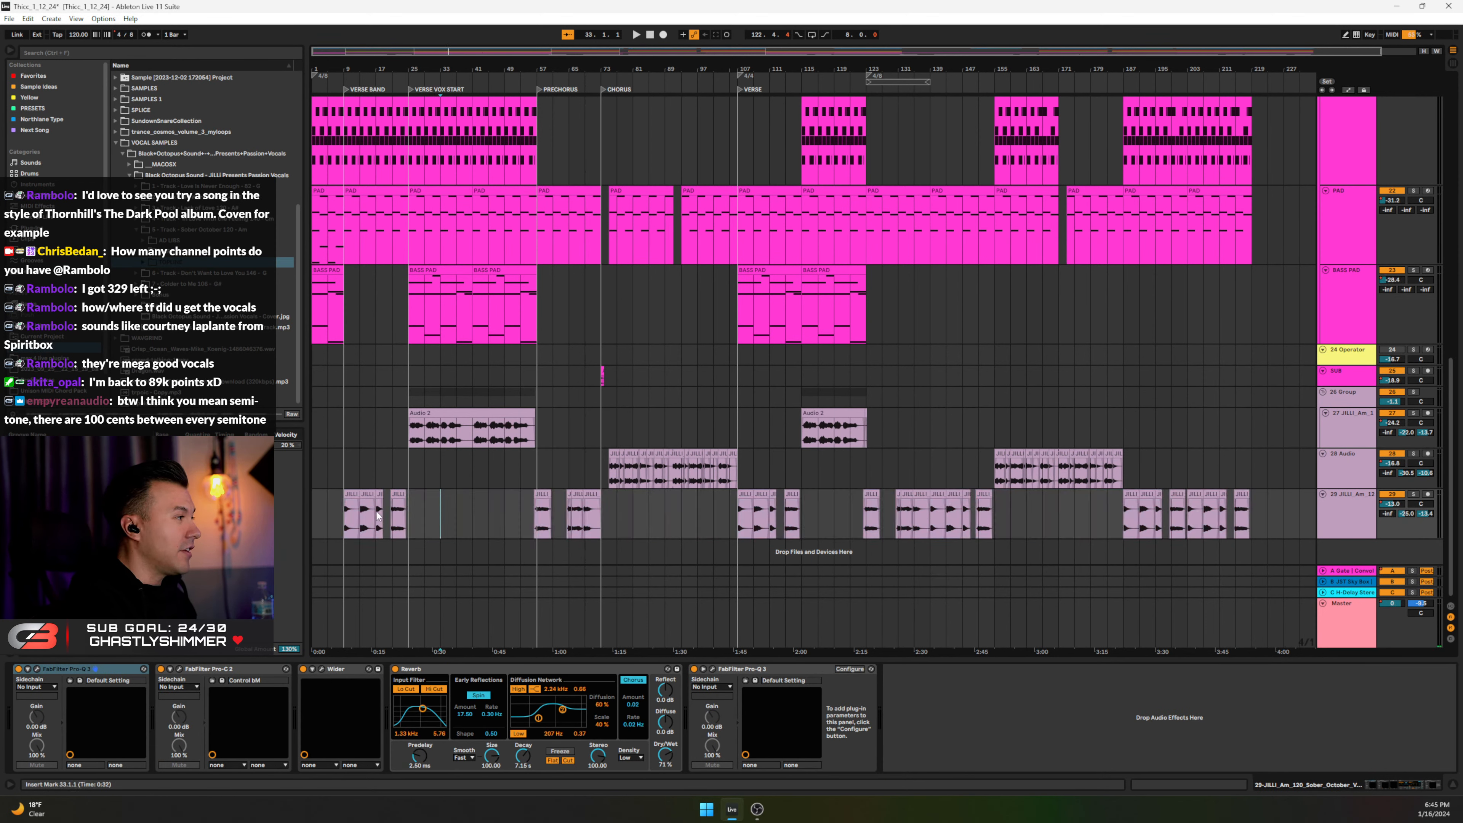
{"action": "left_click", "coordinate": [343, 506]}
{"action": "key", "text": "space"}
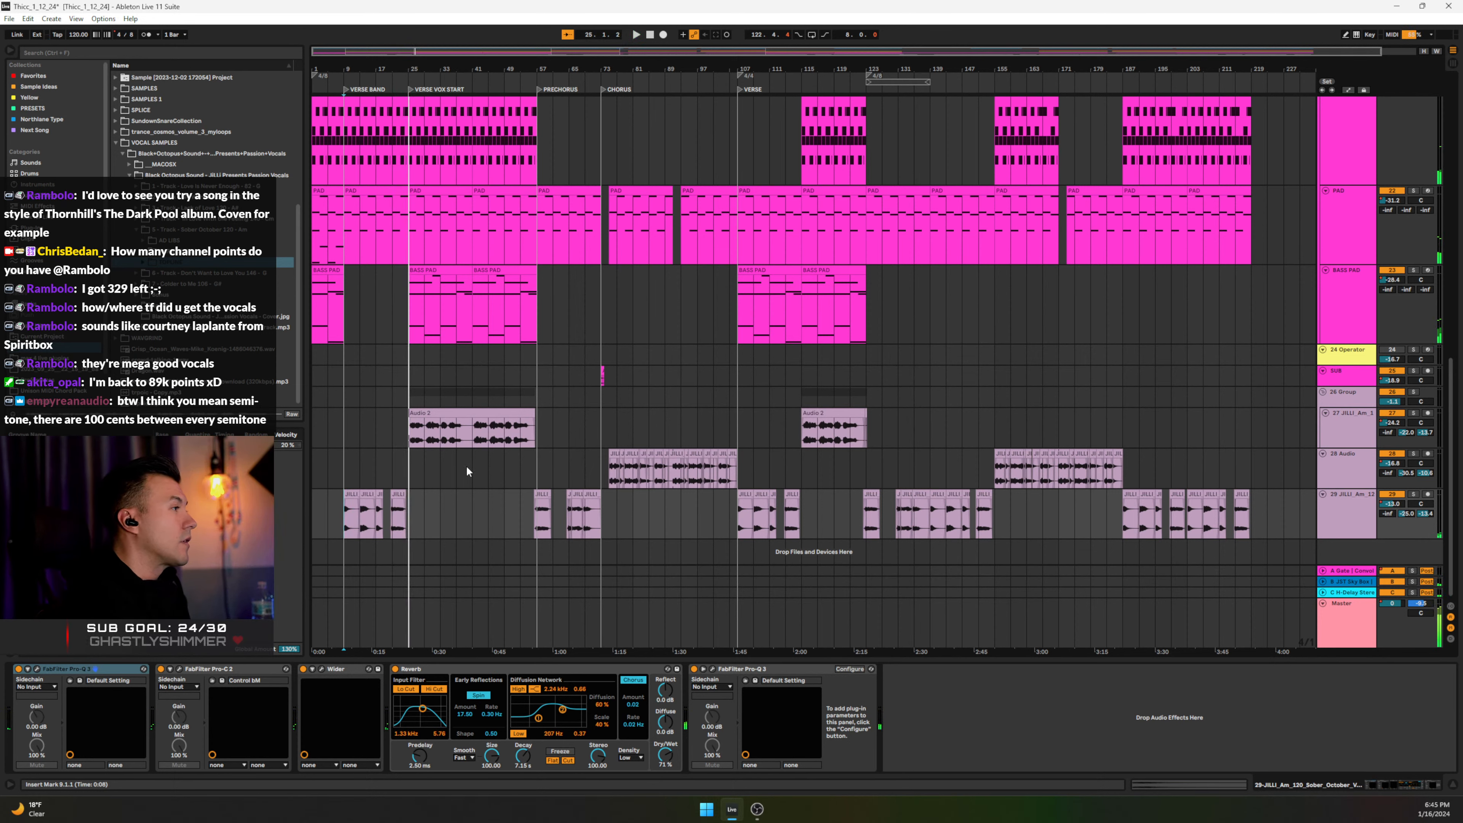
Step: Reduce the heights of the BASS and 20 SAMPLE tracks to make the arrangement more compact
{"action": "scroll", "coordinate": [467, 466], "scroll_direction": "up", "scroll_amount": 10}
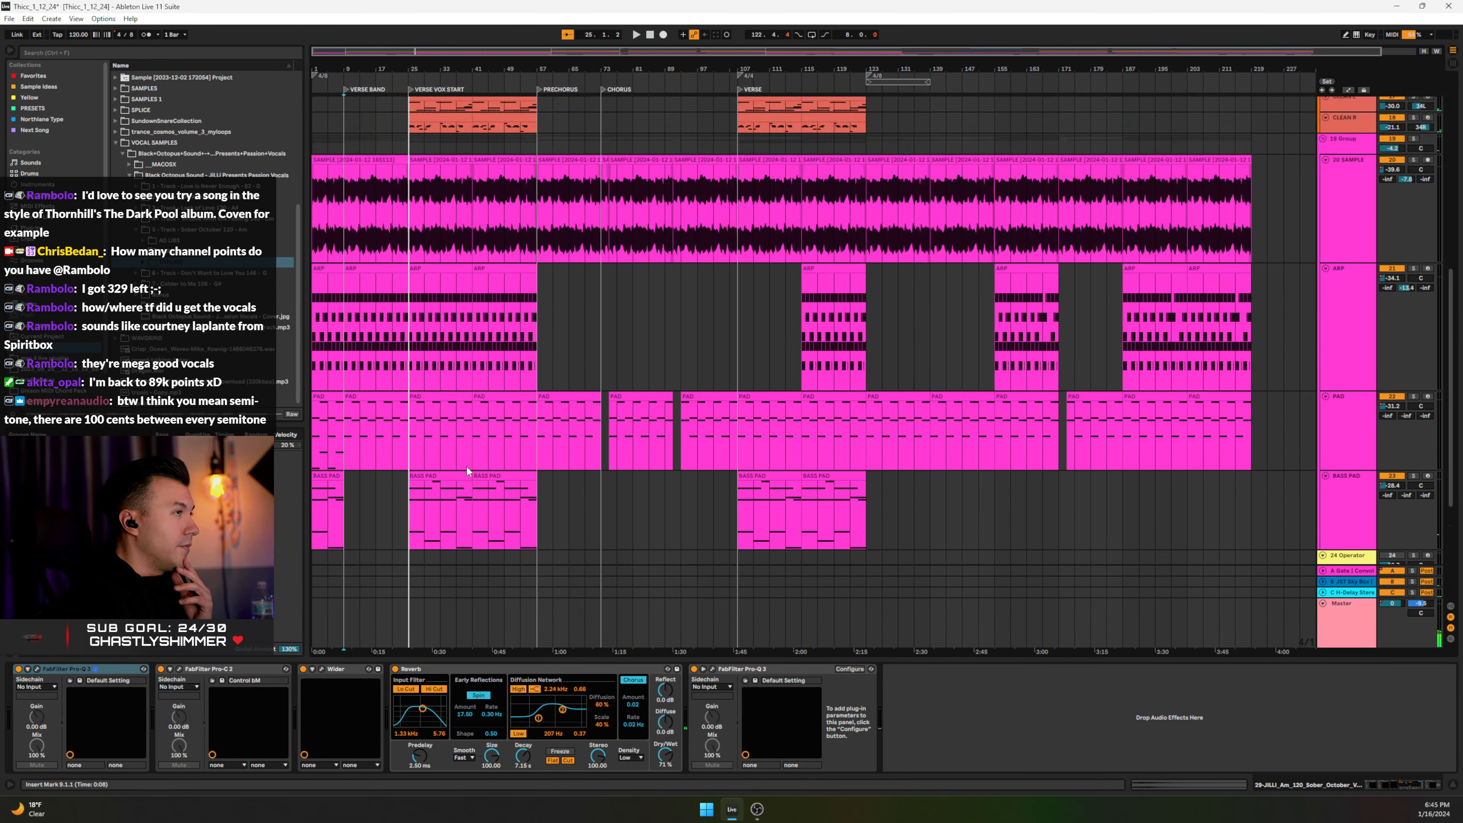
{"action": "scroll", "coordinate": [467, 466], "scroll_direction": "up", "scroll_amount": 10}
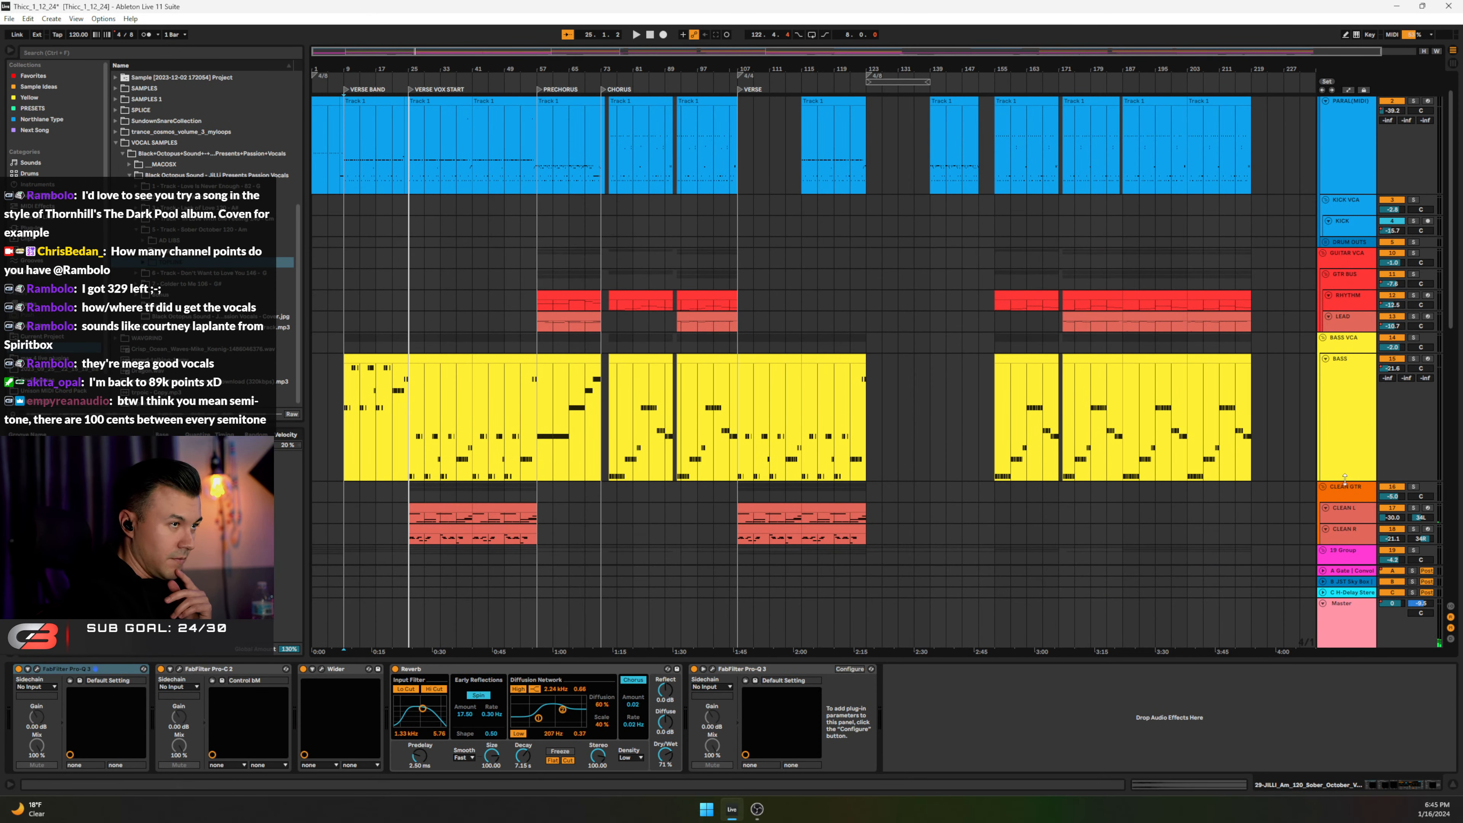
{"action": "left_click_drag", "start_coordinate": [1346, 481], "coordinate": [1344, 384]}
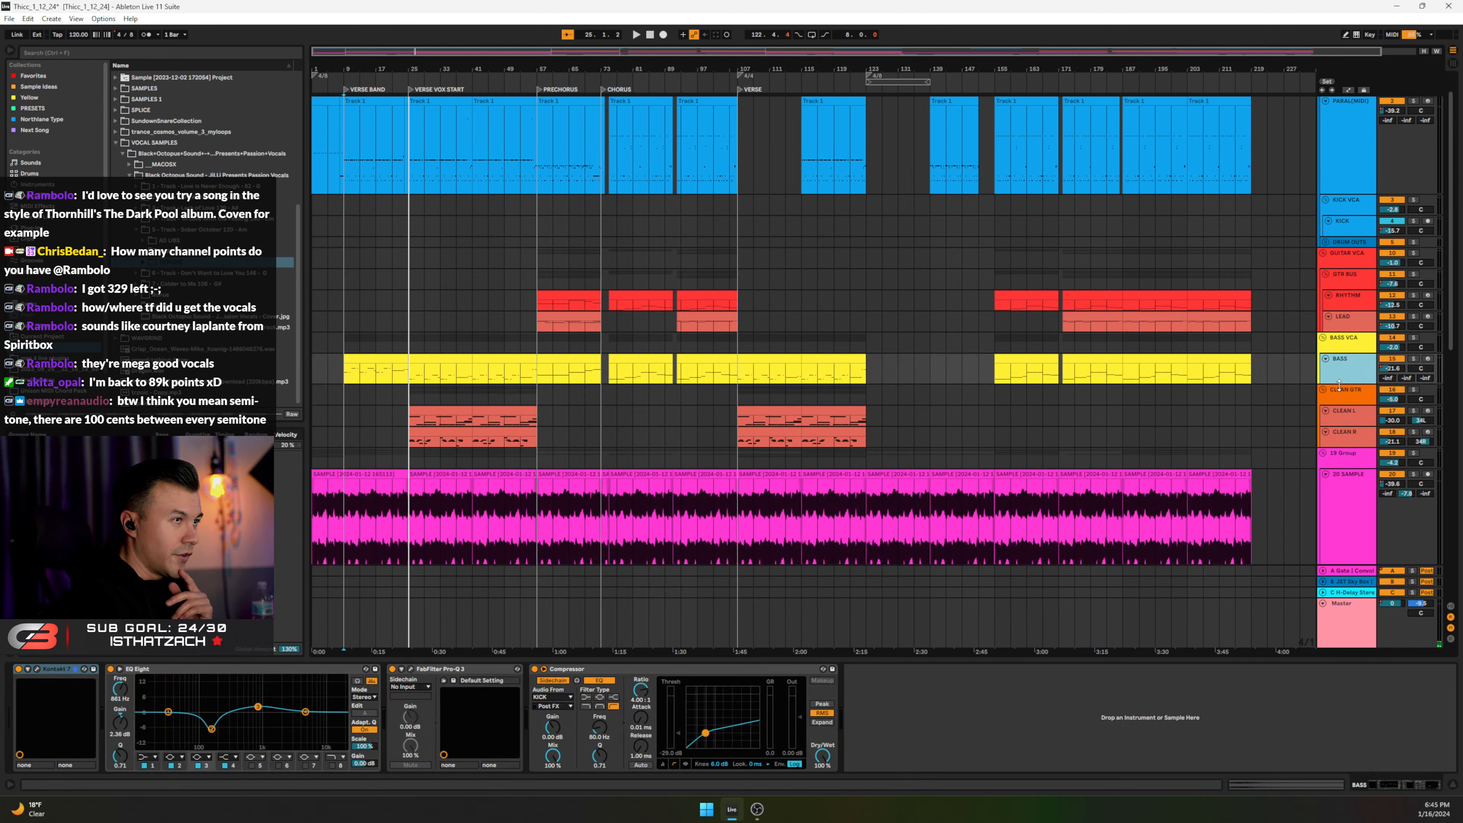
{"action": "scroll", "coordinate": [1331, 497], "scroll_direction": "down", "scroll_amount": 2}
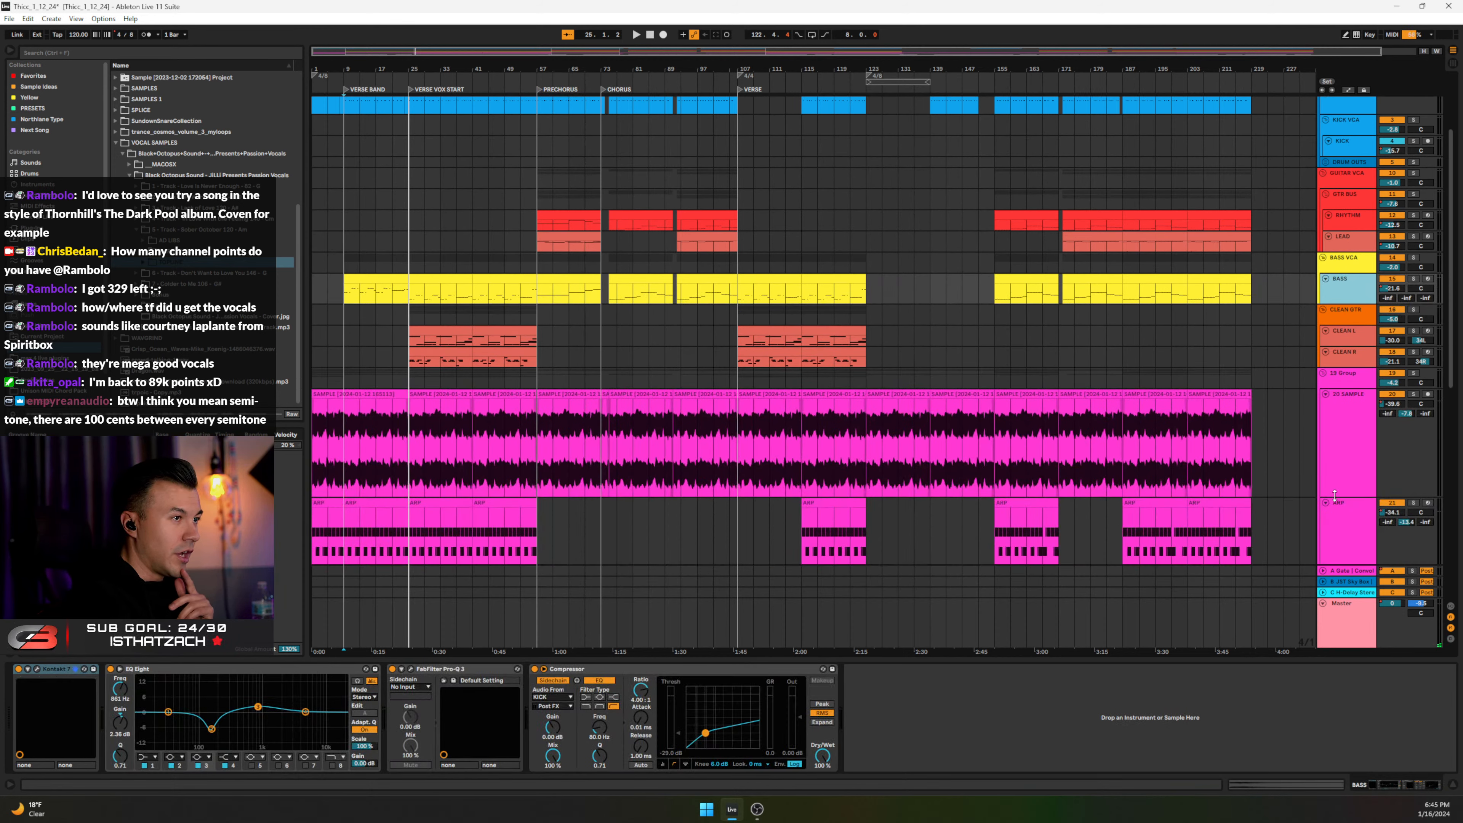
{"action": "left_click_drag", "start_coordinate": [1330, 497], "coordinate": [1352, 439]}
Step: Shrink the ARP, PAD and BASS PAD tracks, and slightly reduce the height of vocal track 29
{"action": "scroll", "coordinate": [1354, 479], "scroll_direction": "down", "scroll_amount": 2}
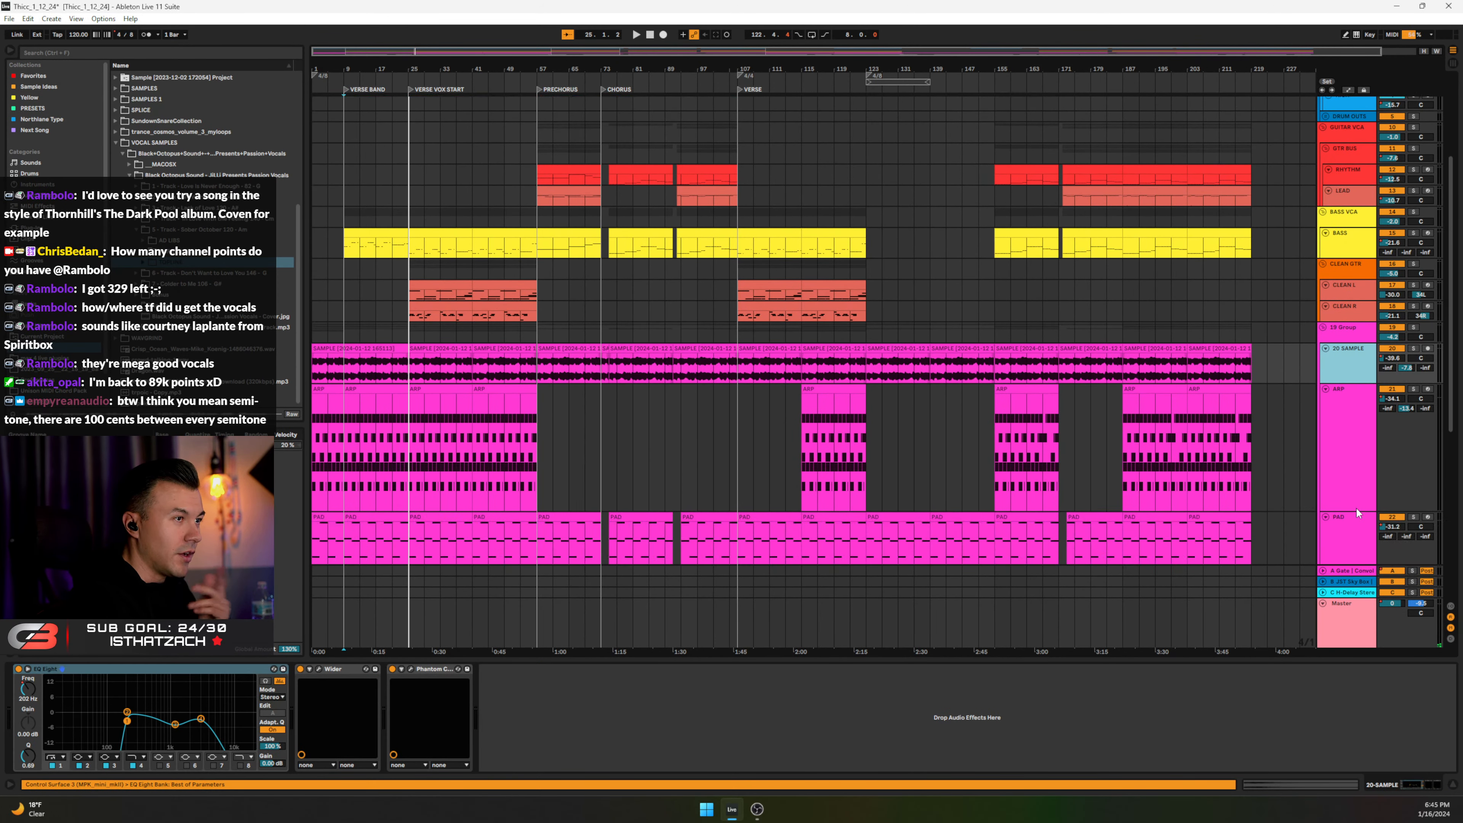
{"action": "left_click_drag", "start_coordinate": [1355, 507], "coordinate": [1351, 424]}
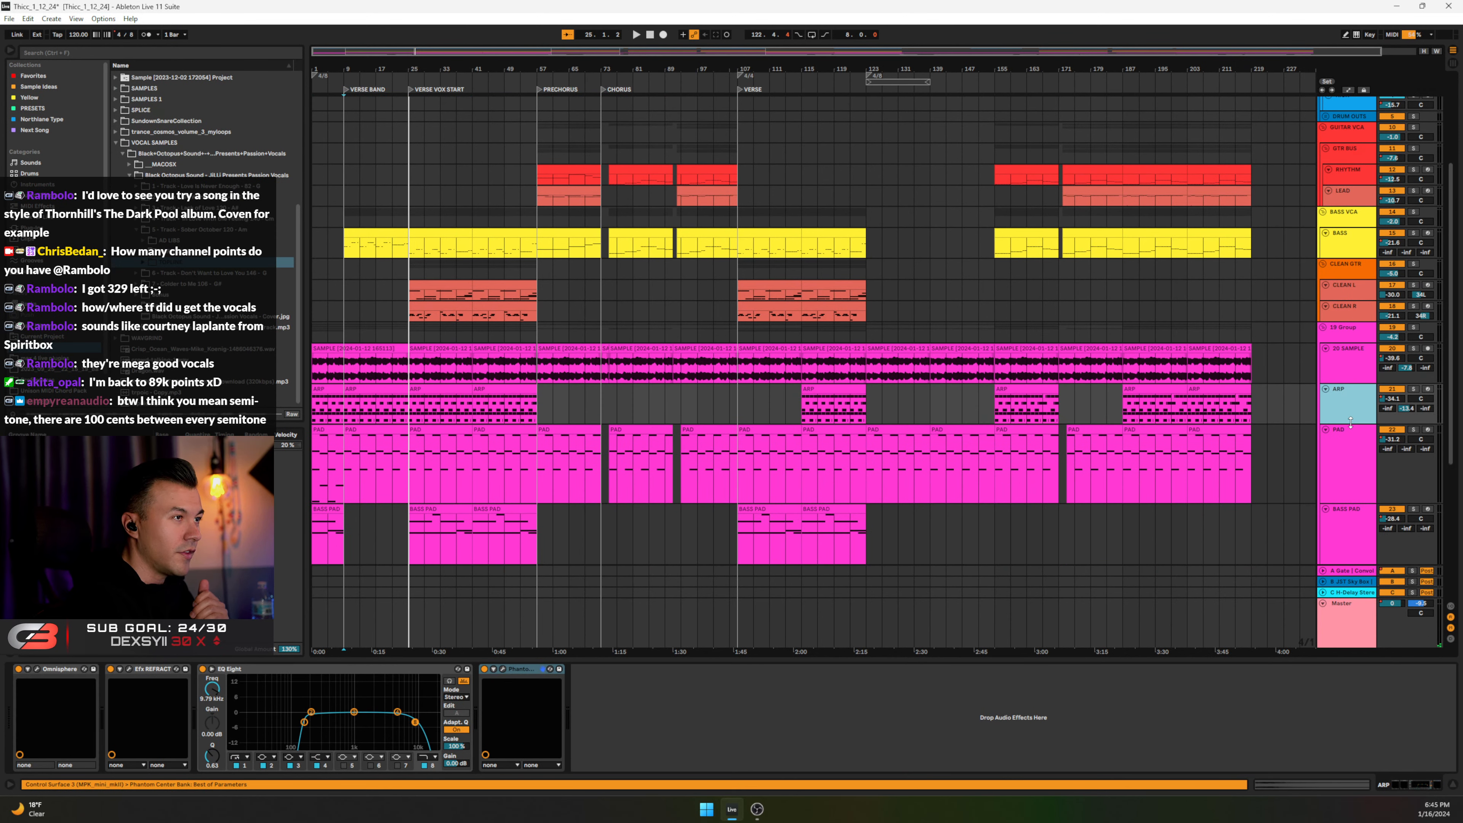
{"action": "left_click_drag", "start_coordinate": [1359, 501], "coordinate": [1358, 464]}
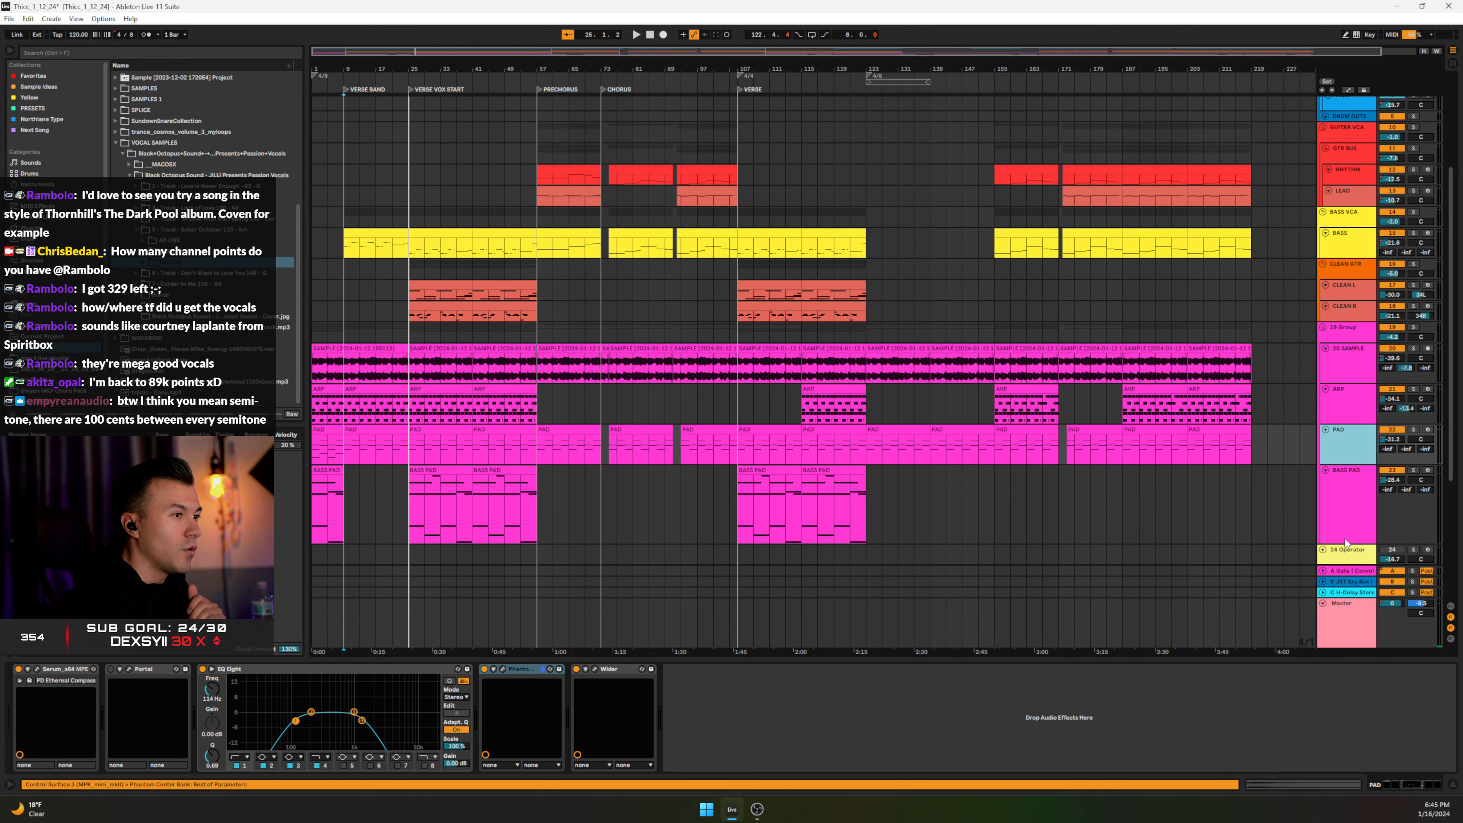
{"action": "left_click_drag", "start_coordinate": [1347, 542], "coordinate": [1363, 477]}
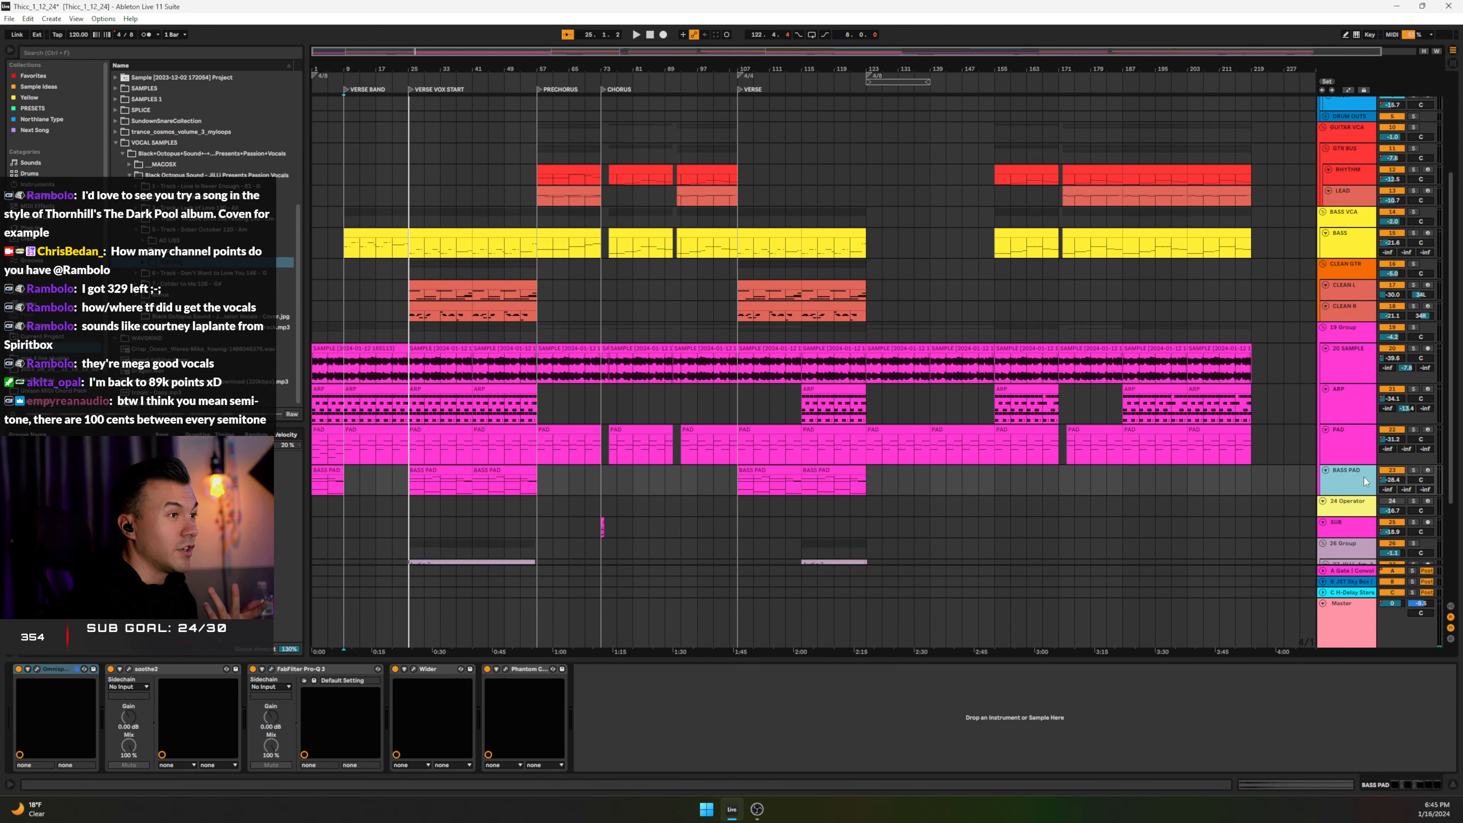
{"action": "left_click", "coordinate": [1355, 461]}
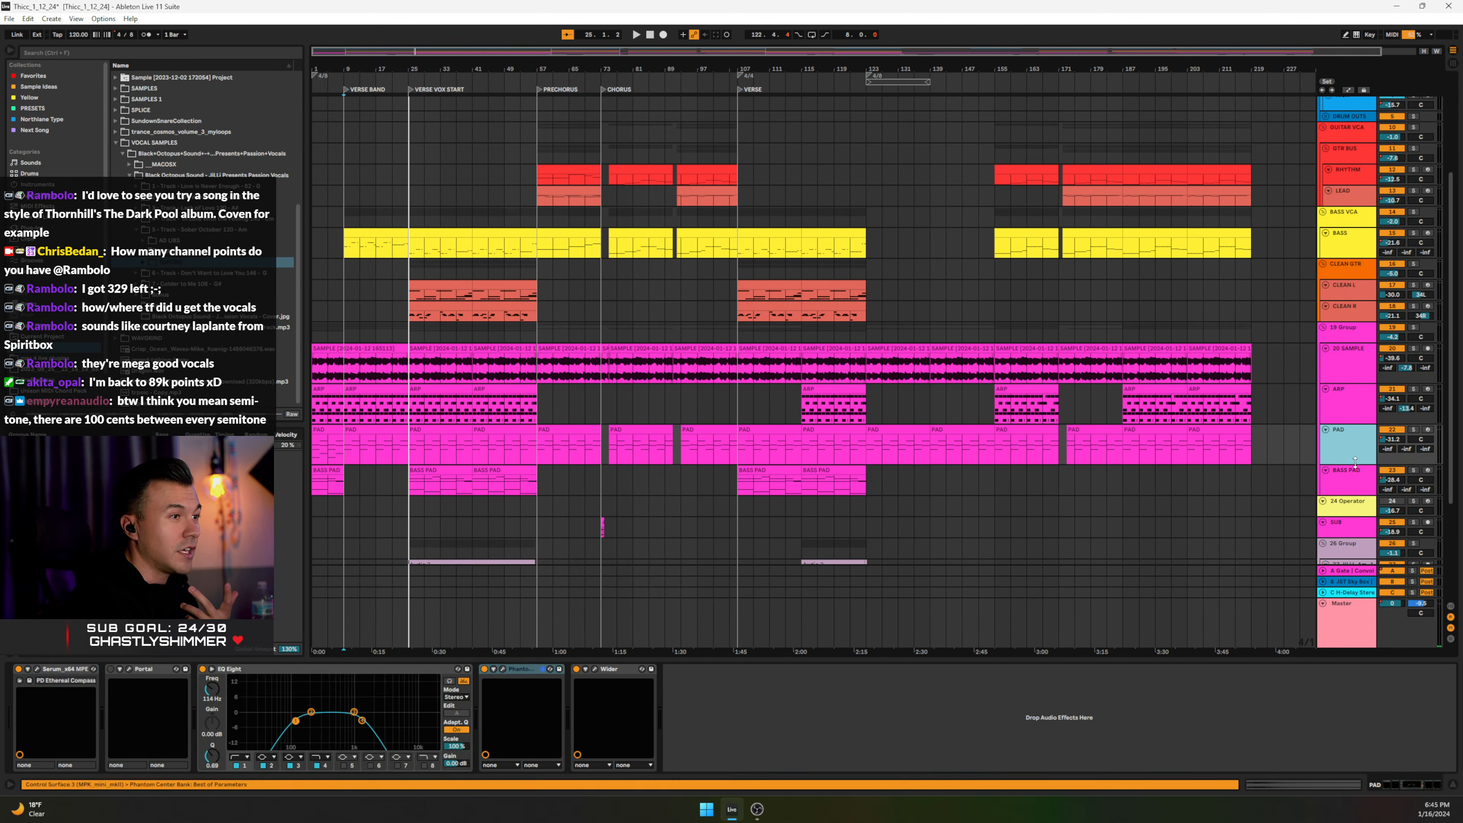
{"action": "left_click_drag", "start_coordinate": [1355, 461], "coordinate": [1355, 453]}
{"action": "scroll", "coordinate": [1226, 451], "scroll_direction": "down", "scroll_amount": 5}
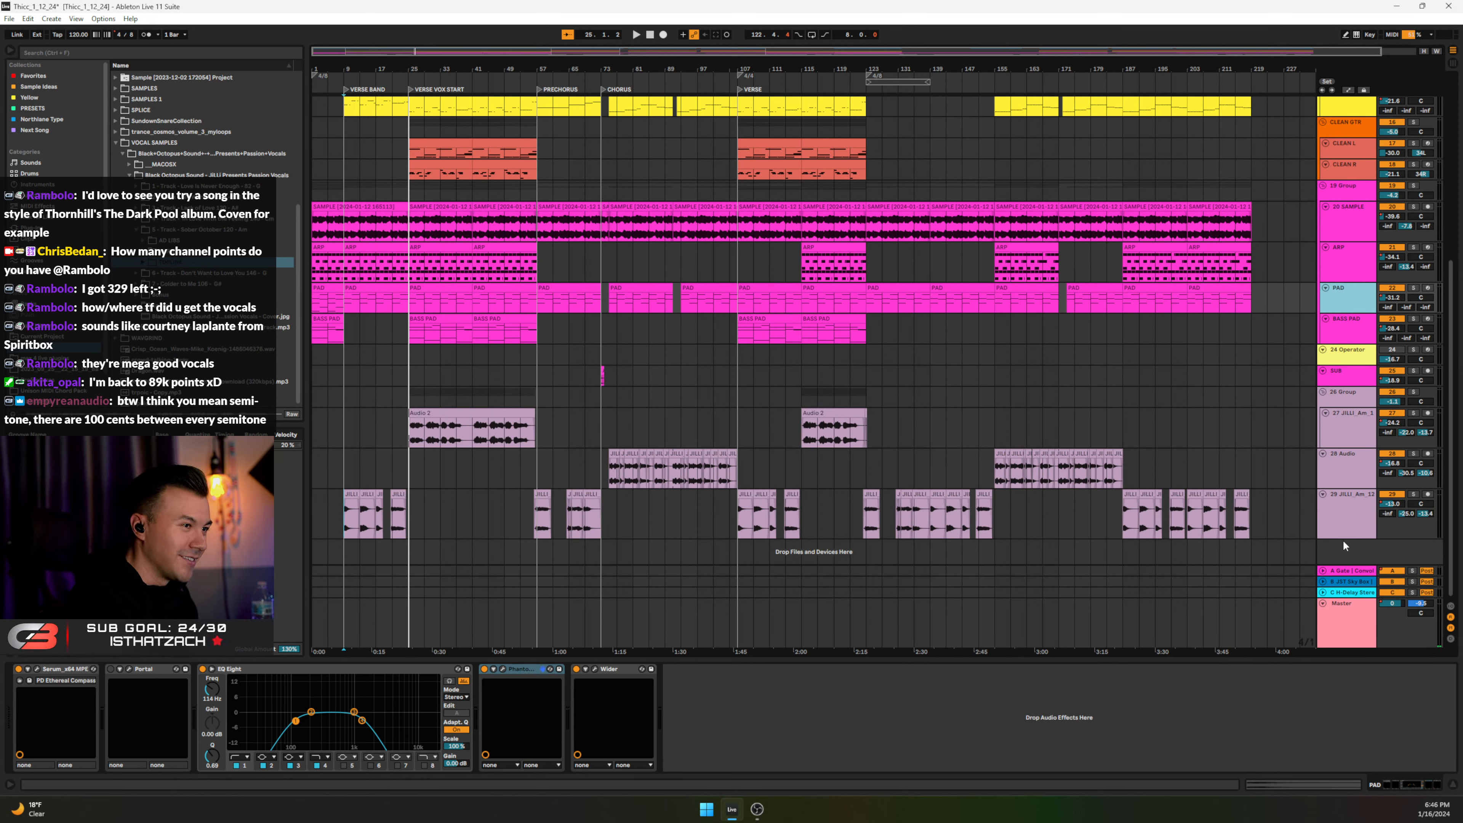
{"action": "left_click_drag", "start_coordinate": [1343, 537], "coordinate": [1341, 529]}
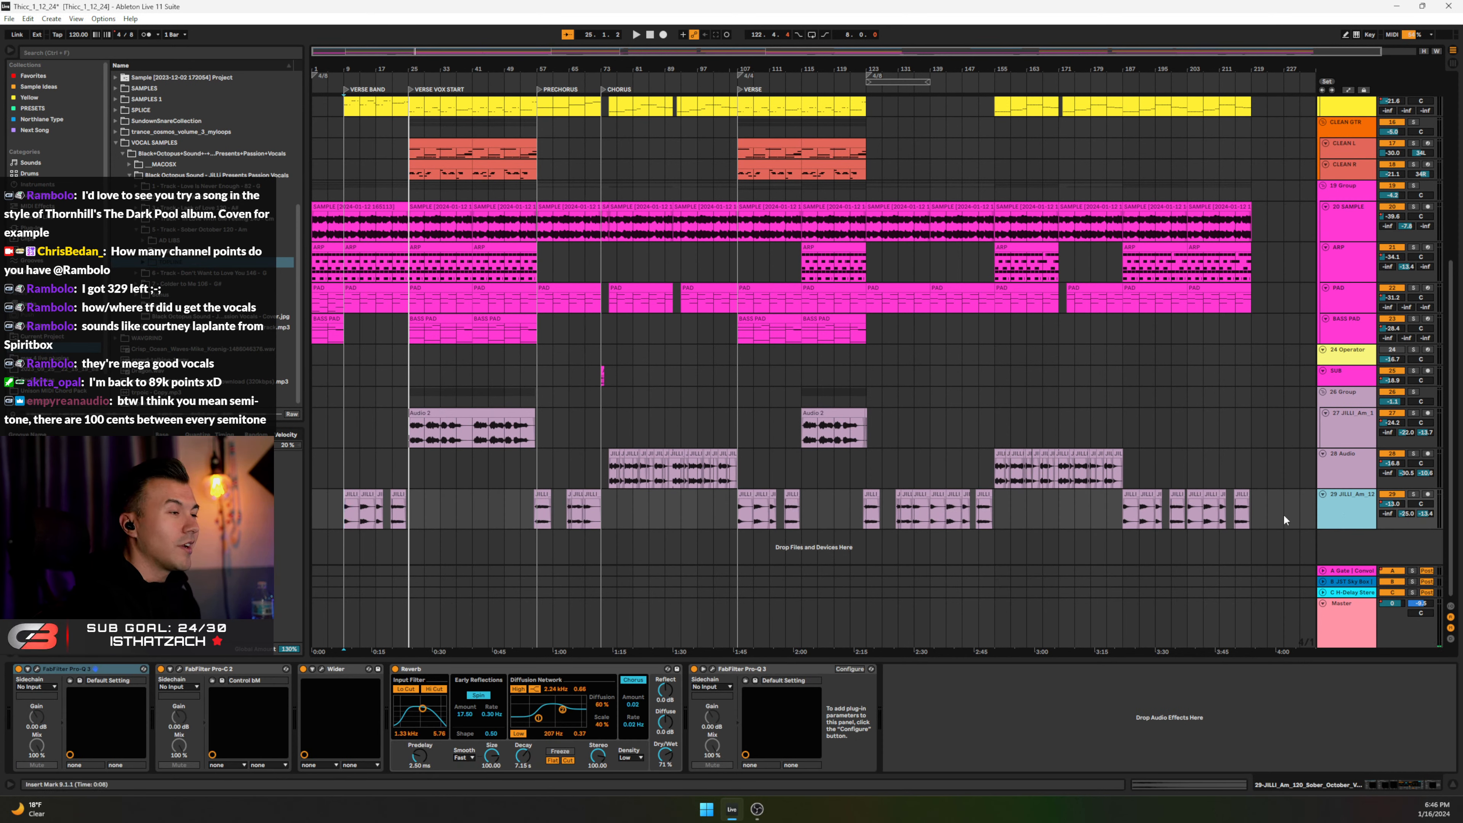
Step: Inspect the first Audio 2 verse vocal clip's waveform and the effect chain of vocal track 27
{"action": "double_click", "coordinate": [487, 412]}
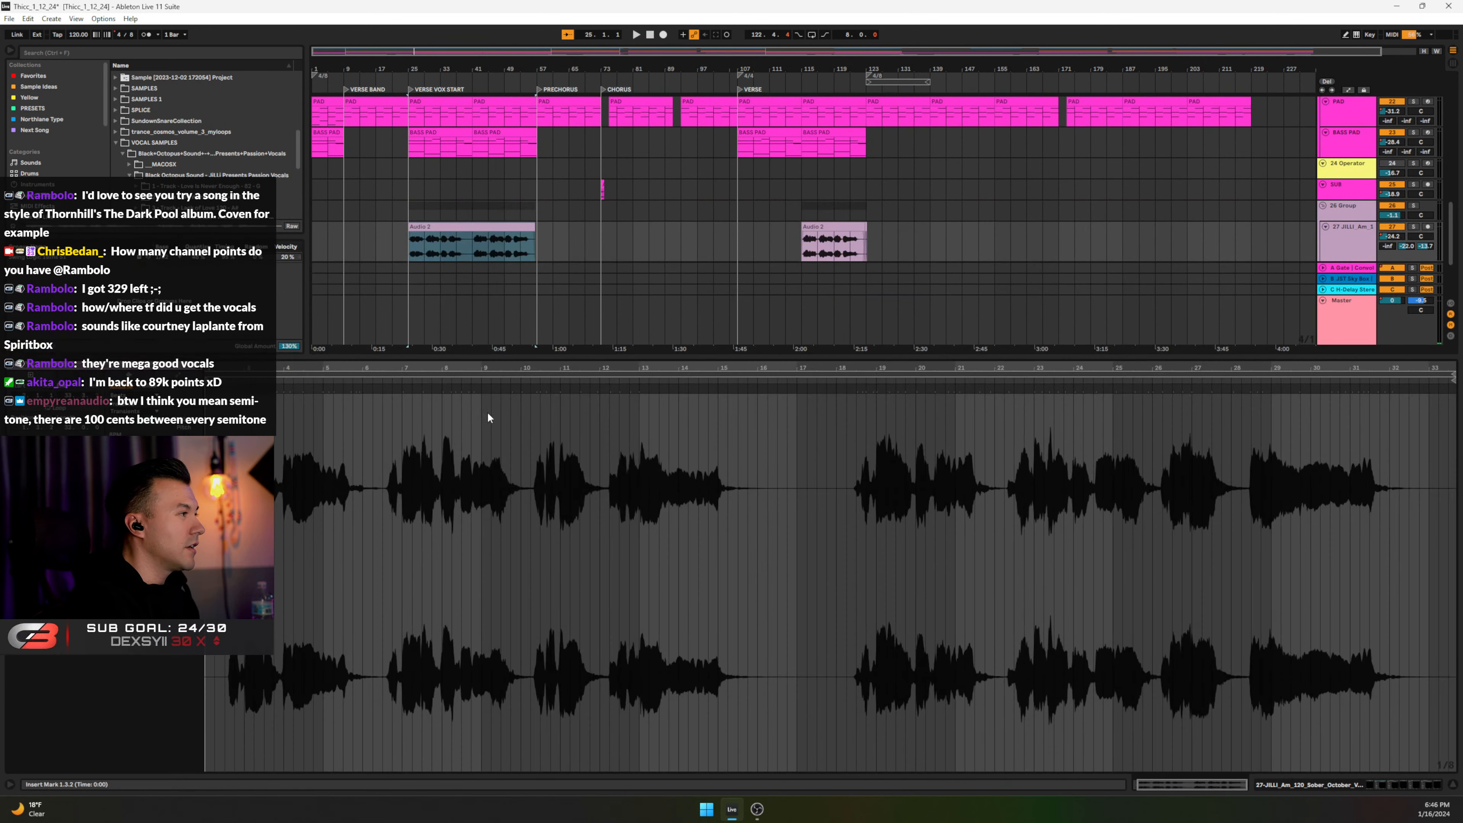
{"action": "left_click", "coordinate": [1357, 230]}
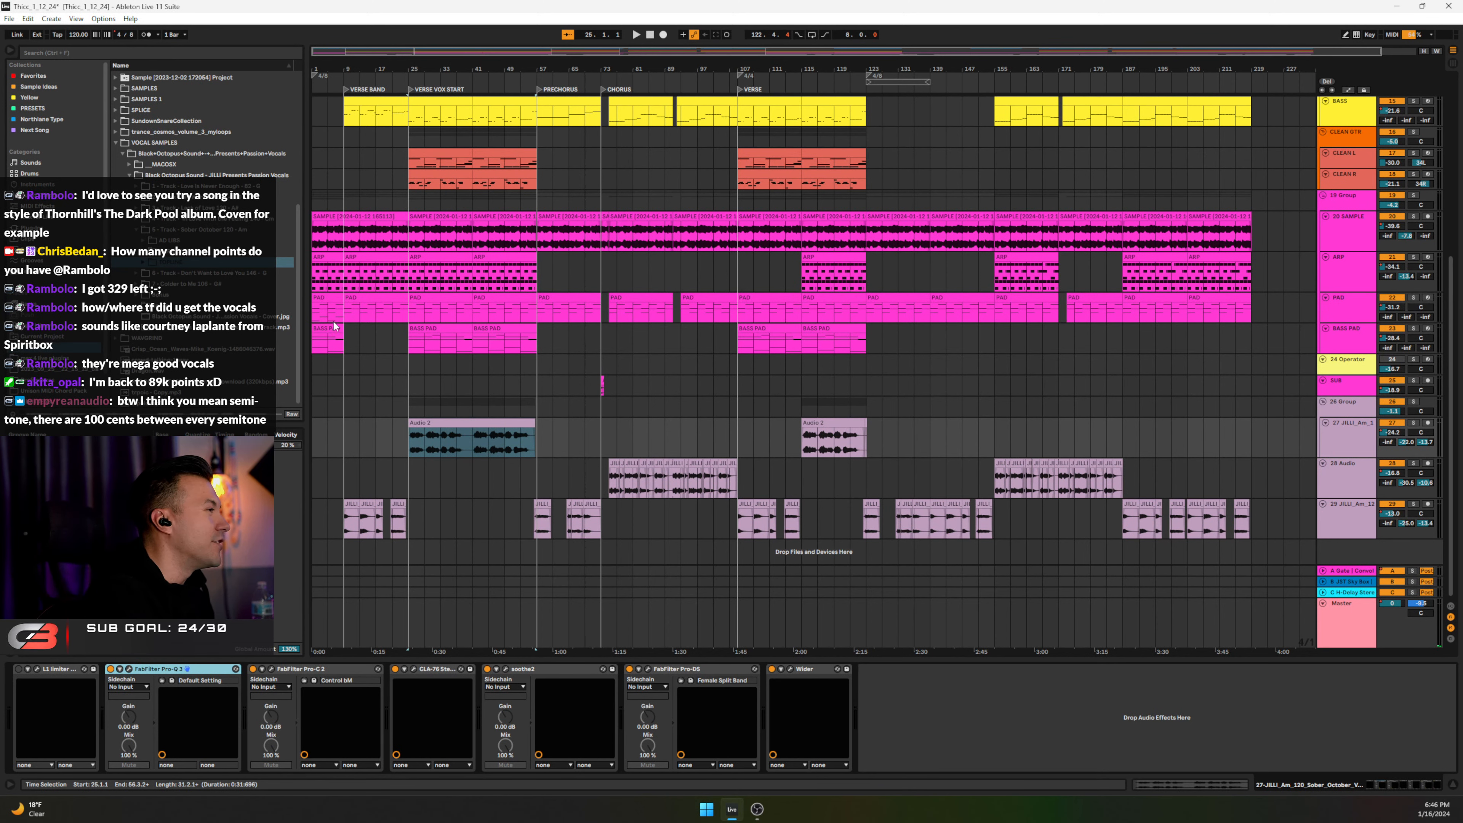
Step: Reduce the height of the PARAL(MIDI) drum track, and compare its device chain with the DRUM BUS chain
{"action": "scroll", "coordinate": [640, 422], "scroll_direction": "up", "scroll_amount": 3}
{"action": "scroll", "coordinate": [640, 422], "scroll_direction": "up", "scroll_amount": 6}
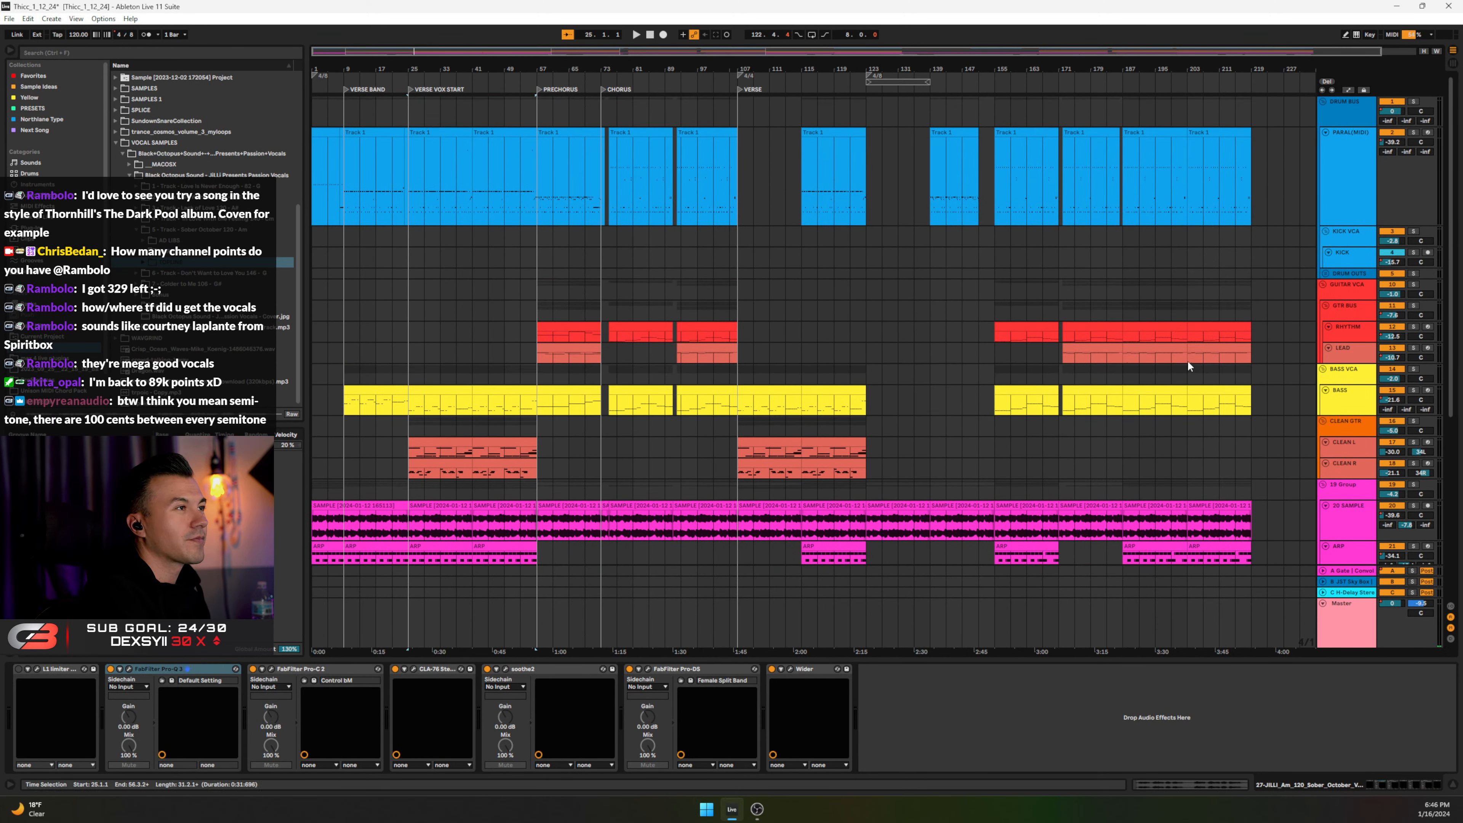
{"action": "left_click_drag", "start_coordinate": [1334, 226], "coordinate": [1335, 157]}
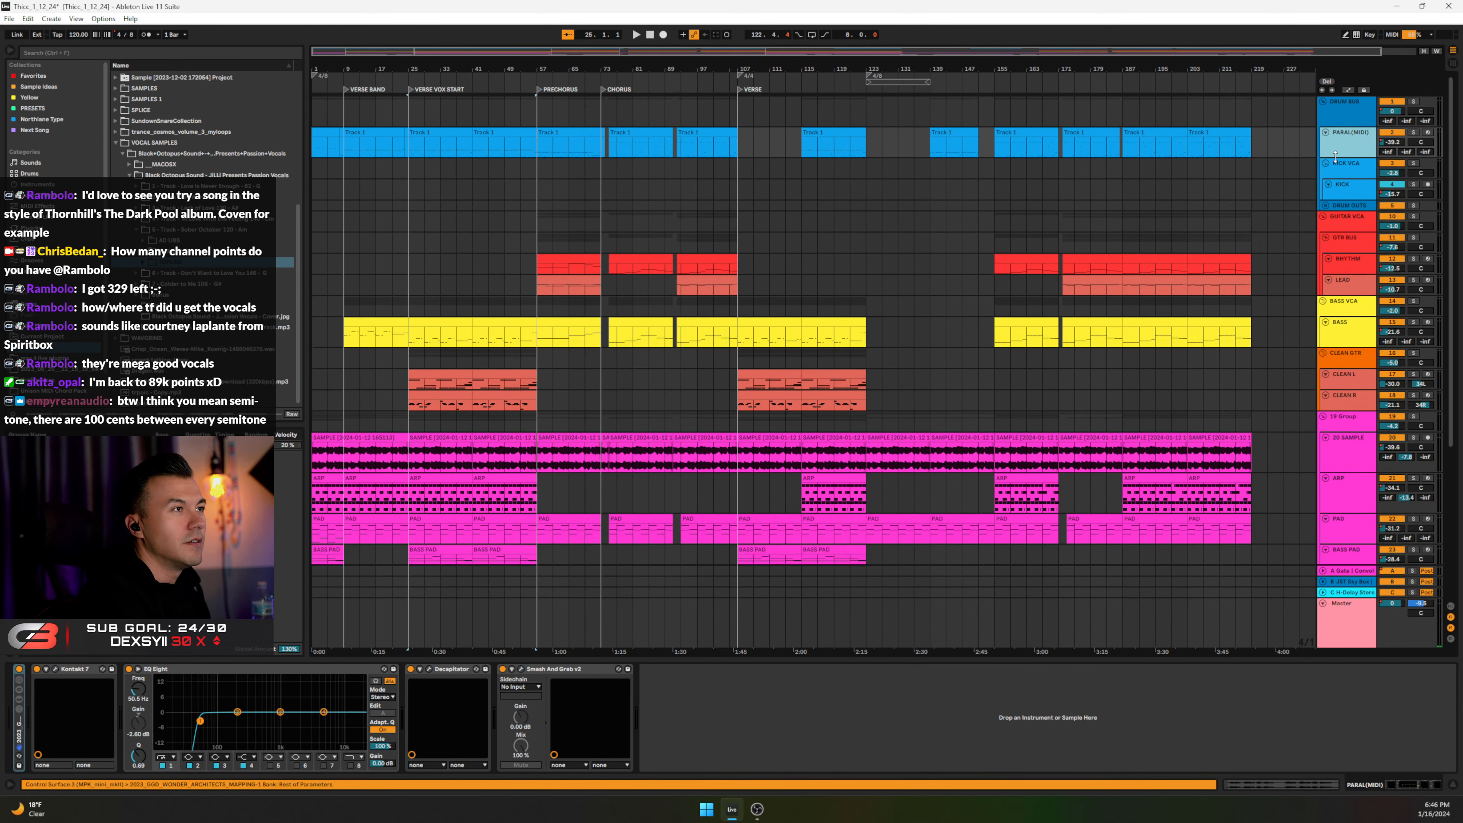
{"action": "left_click", "coordinate": [1343, 114]}
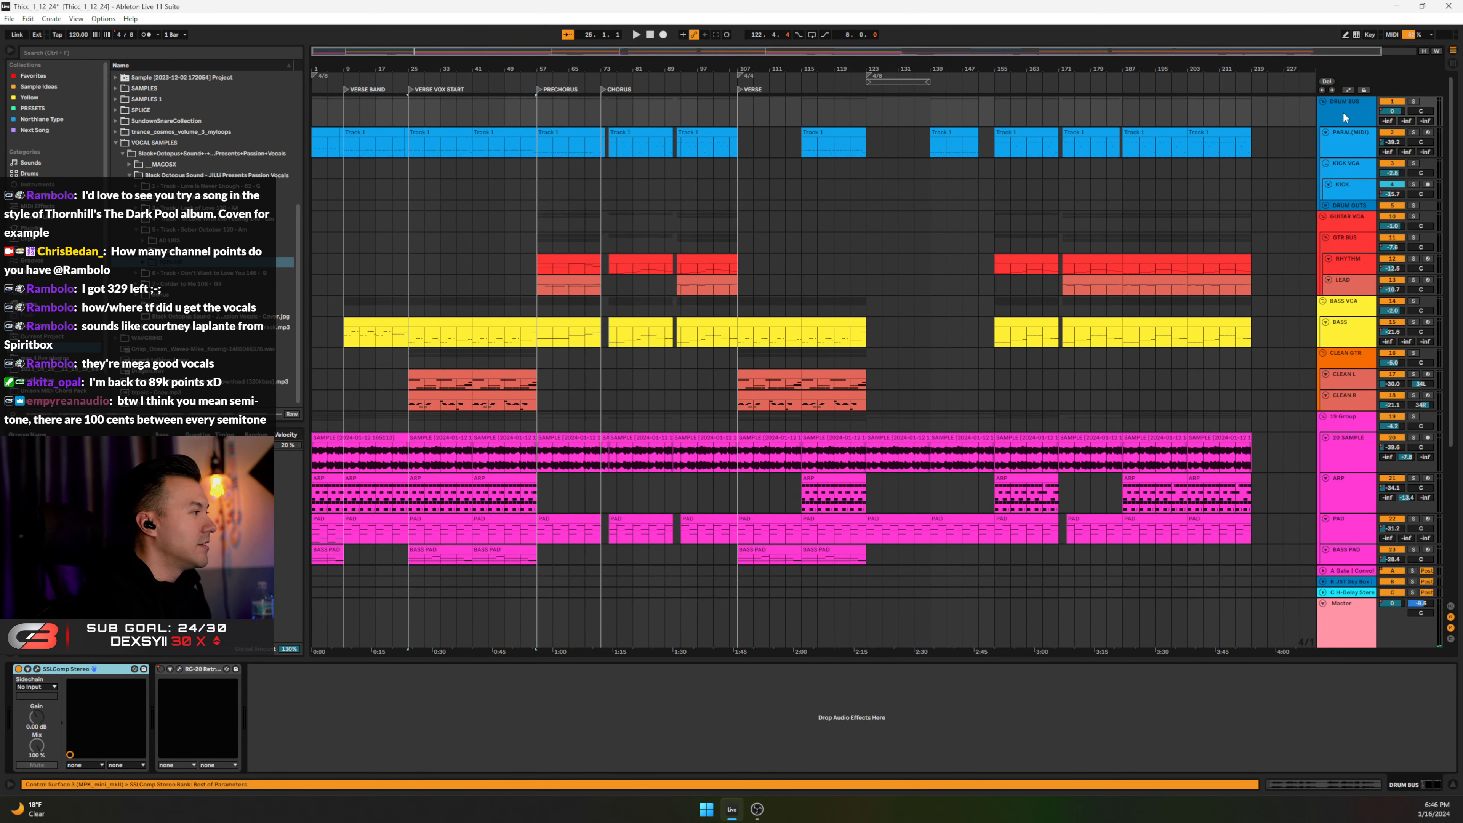
{"action": "left_click", "coordinate": [1334, 135]}
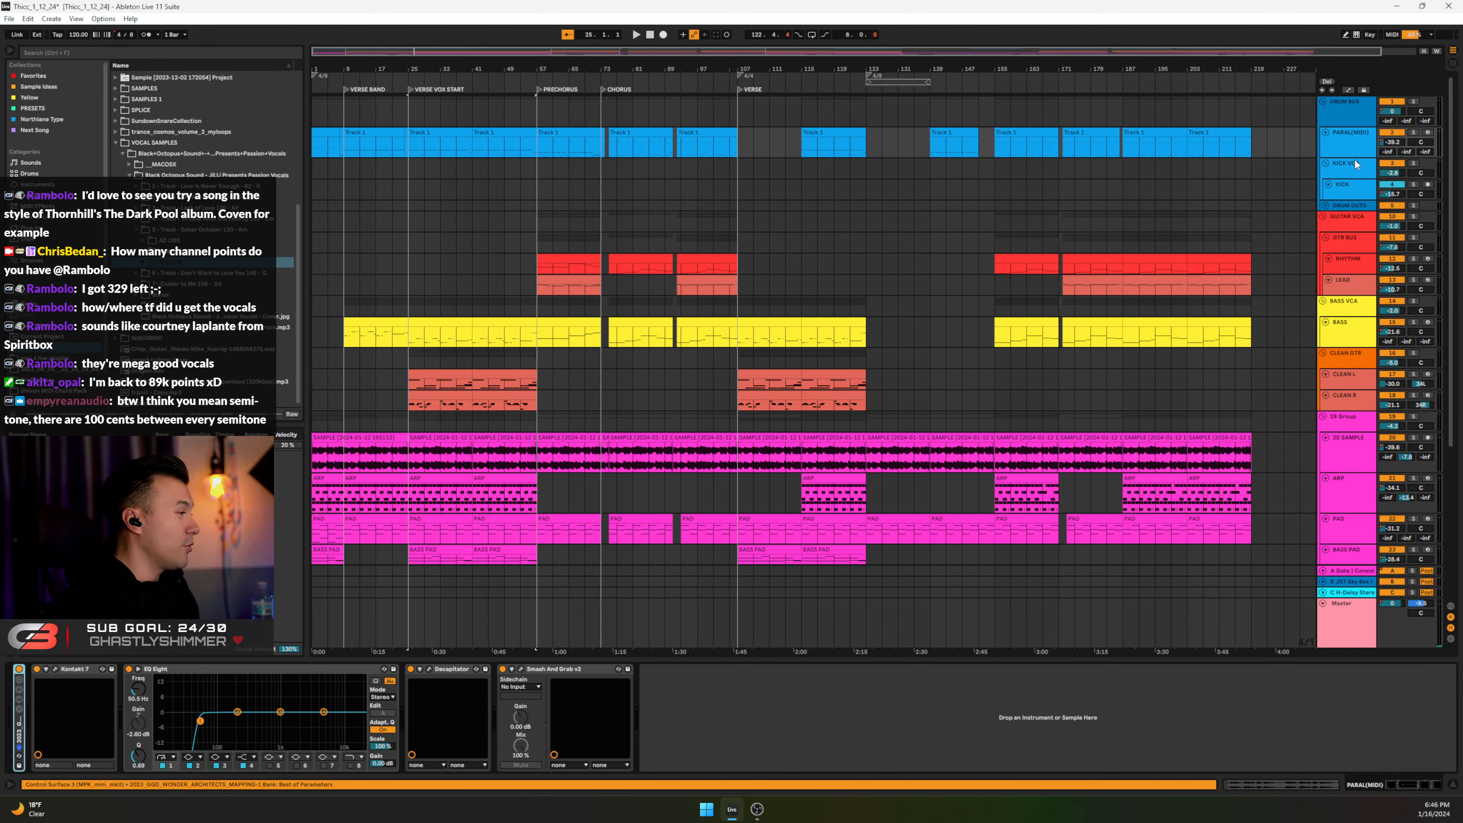
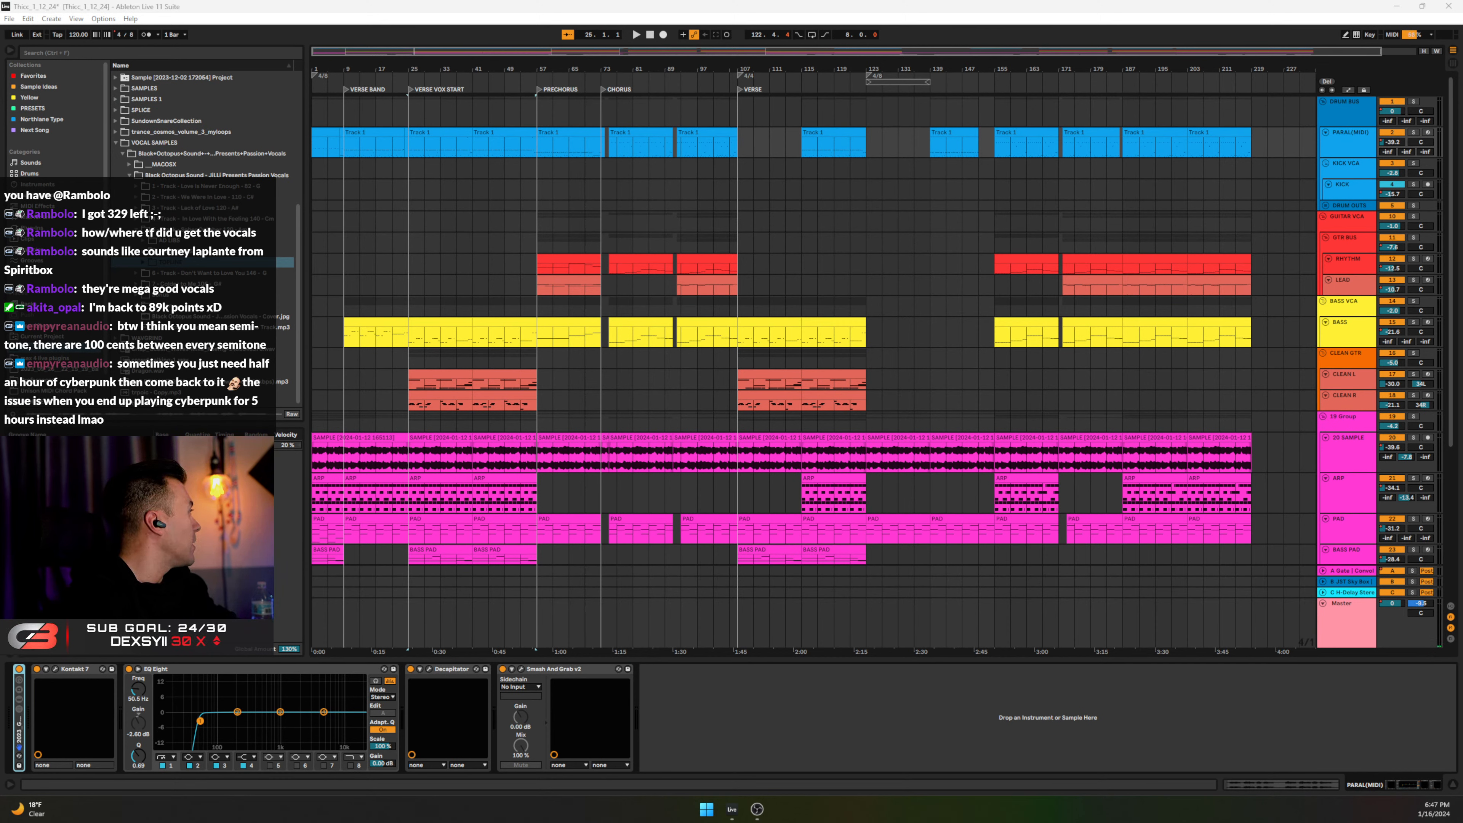
Step: Show the THICC Metal Mix Template post on the Patreon page in the browser and return to Ableton Live
{"action": "left_click_drag", "start_coordinate": [0, 185], "coordinate": [892, 75]}
{"action": "scroll", "coordinate": [1261, 392], "scroll_direction": "down", "scroll_amount": 15}
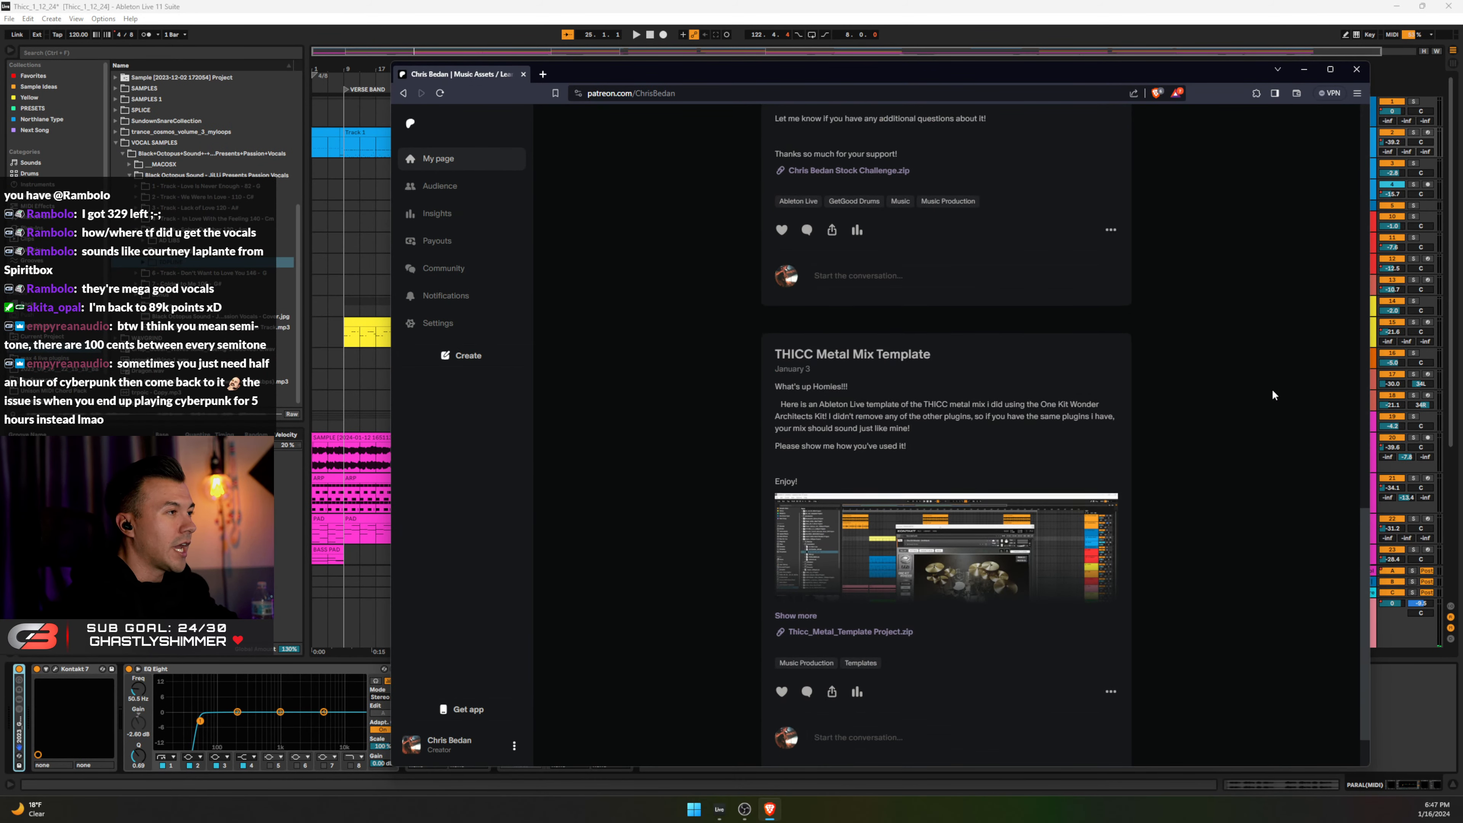
{"action": "scroll", "coordinate": [1267, 403], "scroll_direction": "down", "scroll_amount": 1}
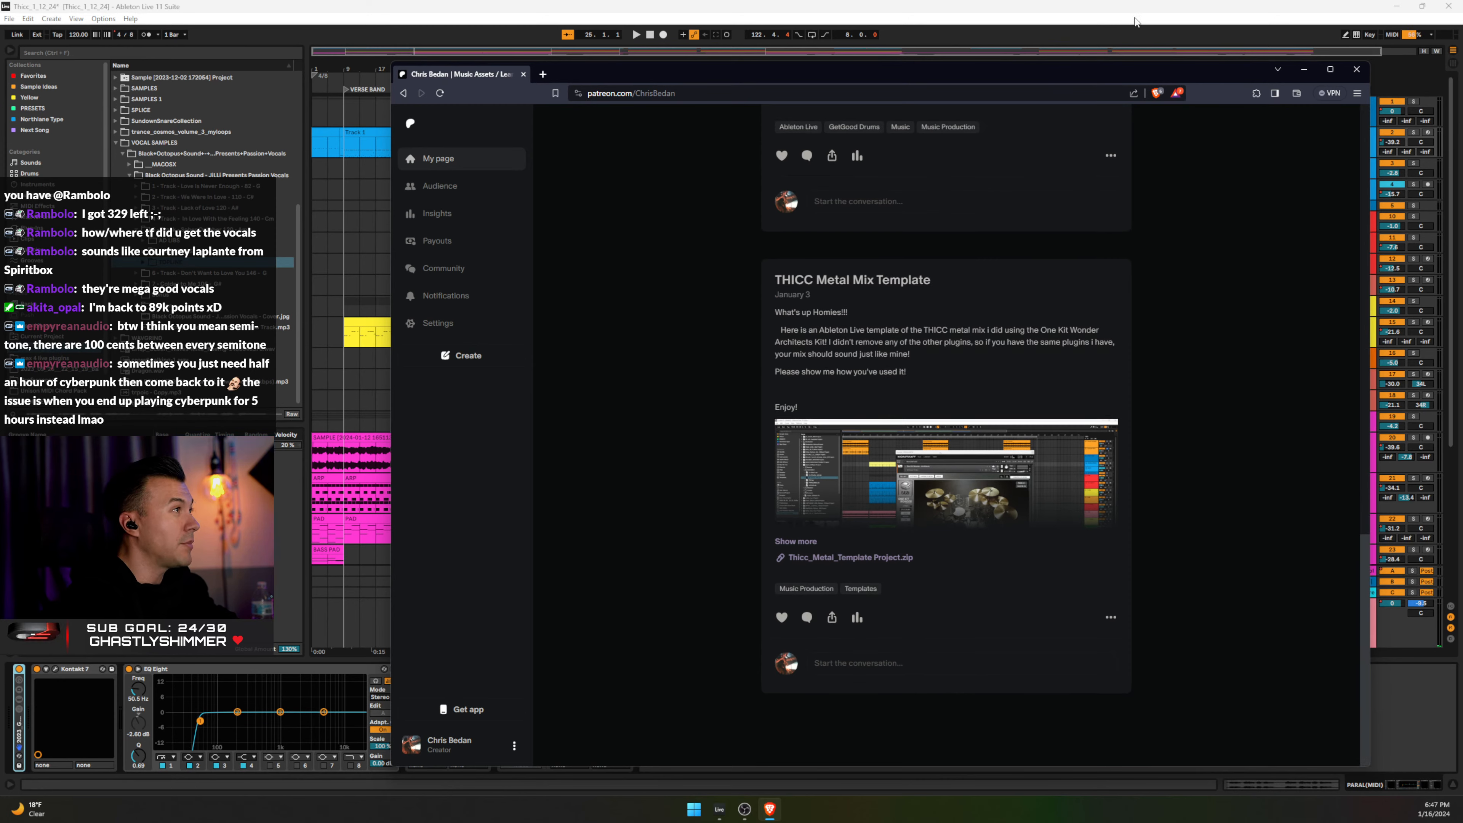
{"action": "key", "text": "ctrl+w"}
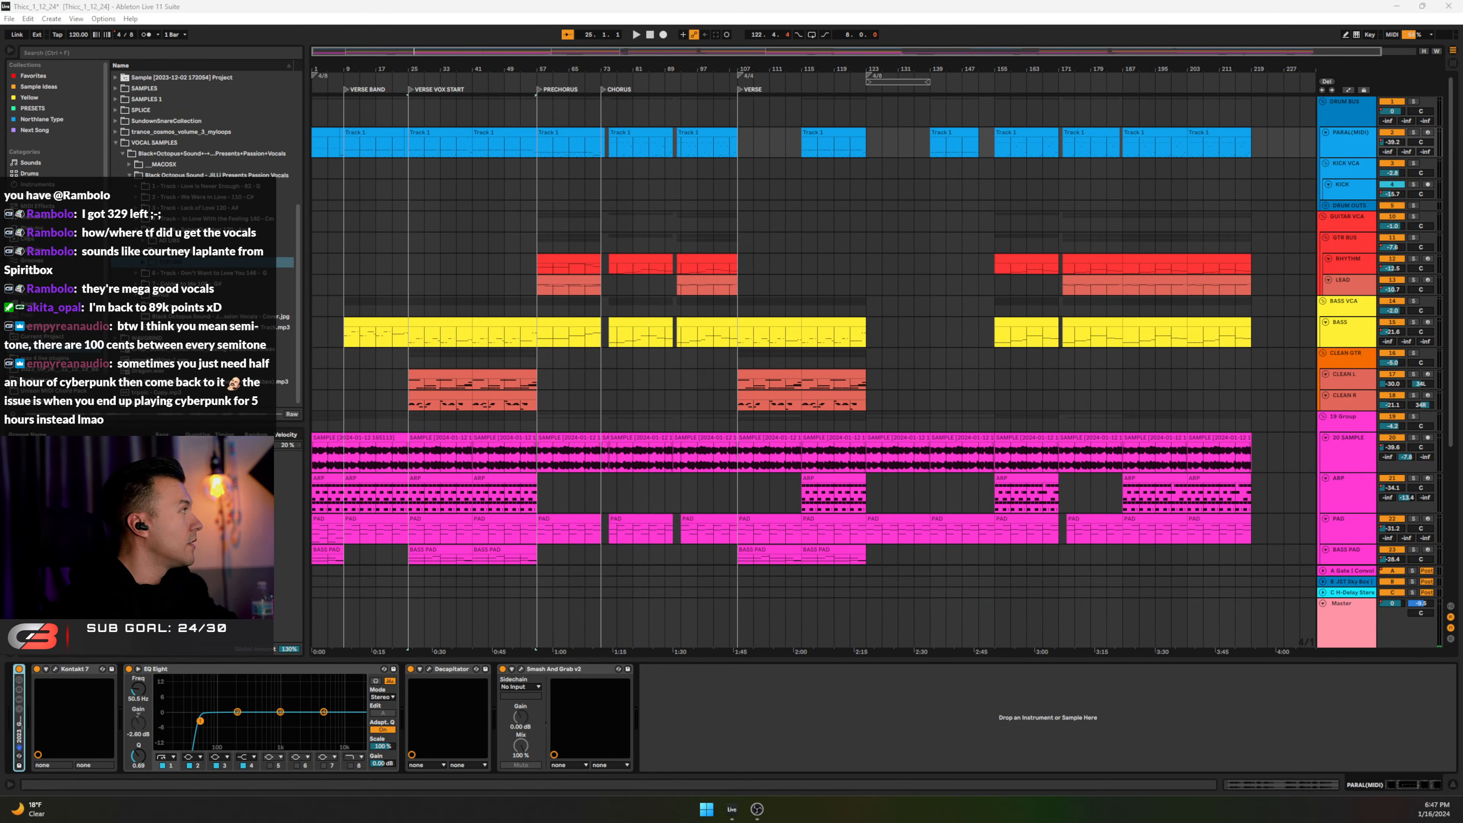
{"action": "left_click_drag", "start_coordinate": [0, 155], "coordinate": [916, 50]}
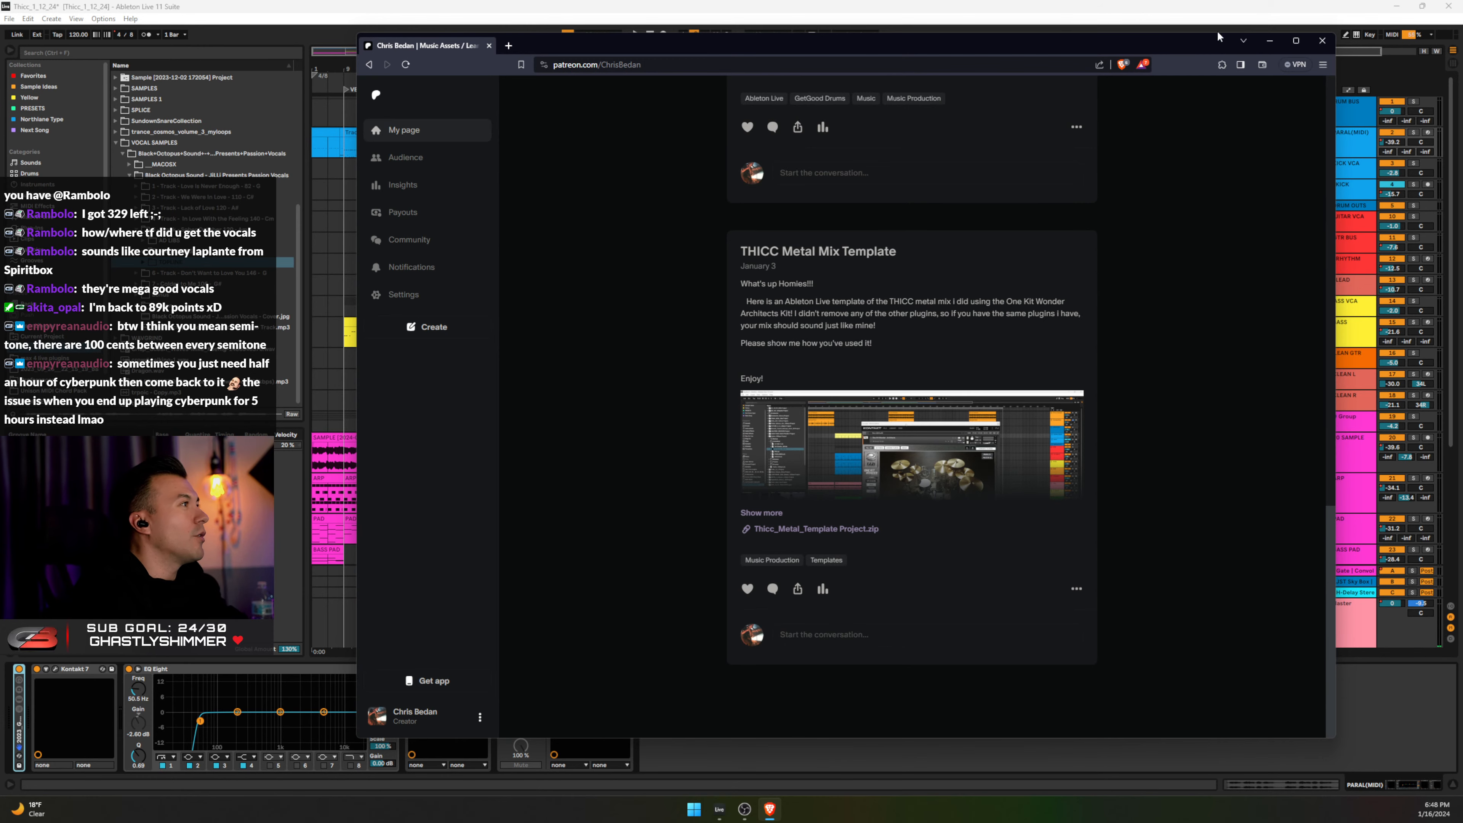
{"action": "left_click", "coordinate": [1322, 41]}
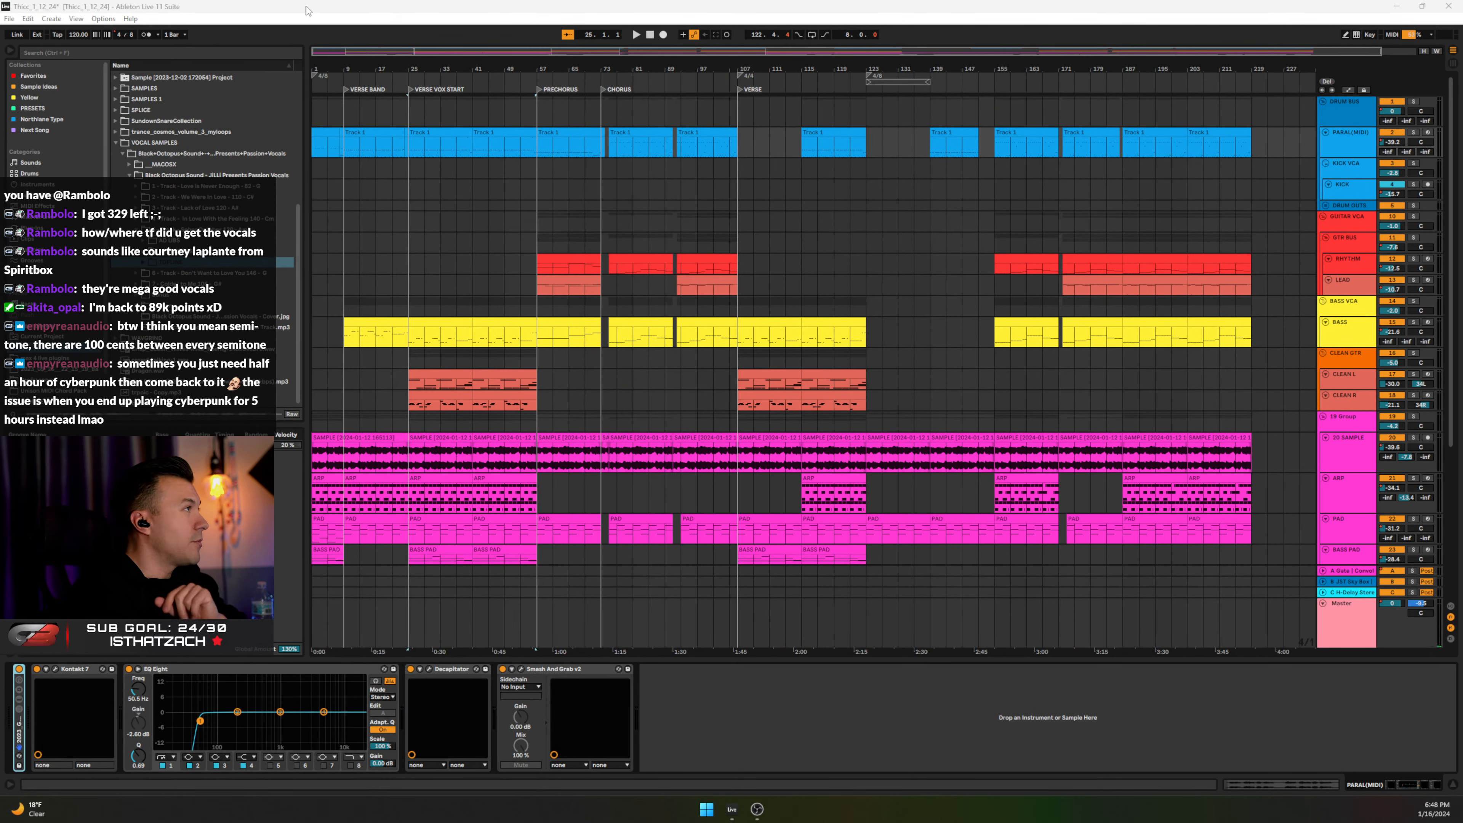
{"action": "key", "text": "ctrl+s"}
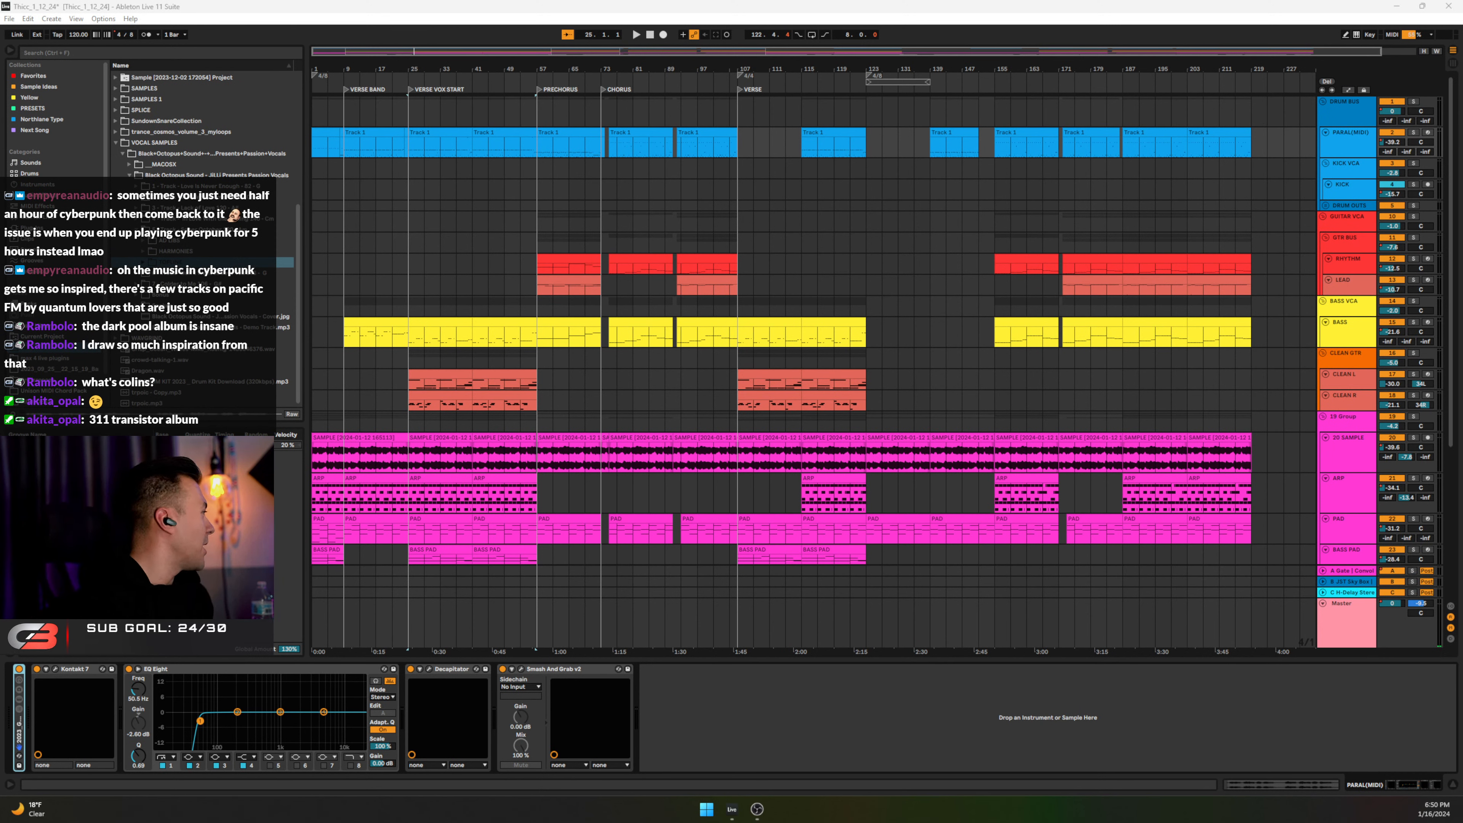
{"action": "key", "text": "ctrl+s"}
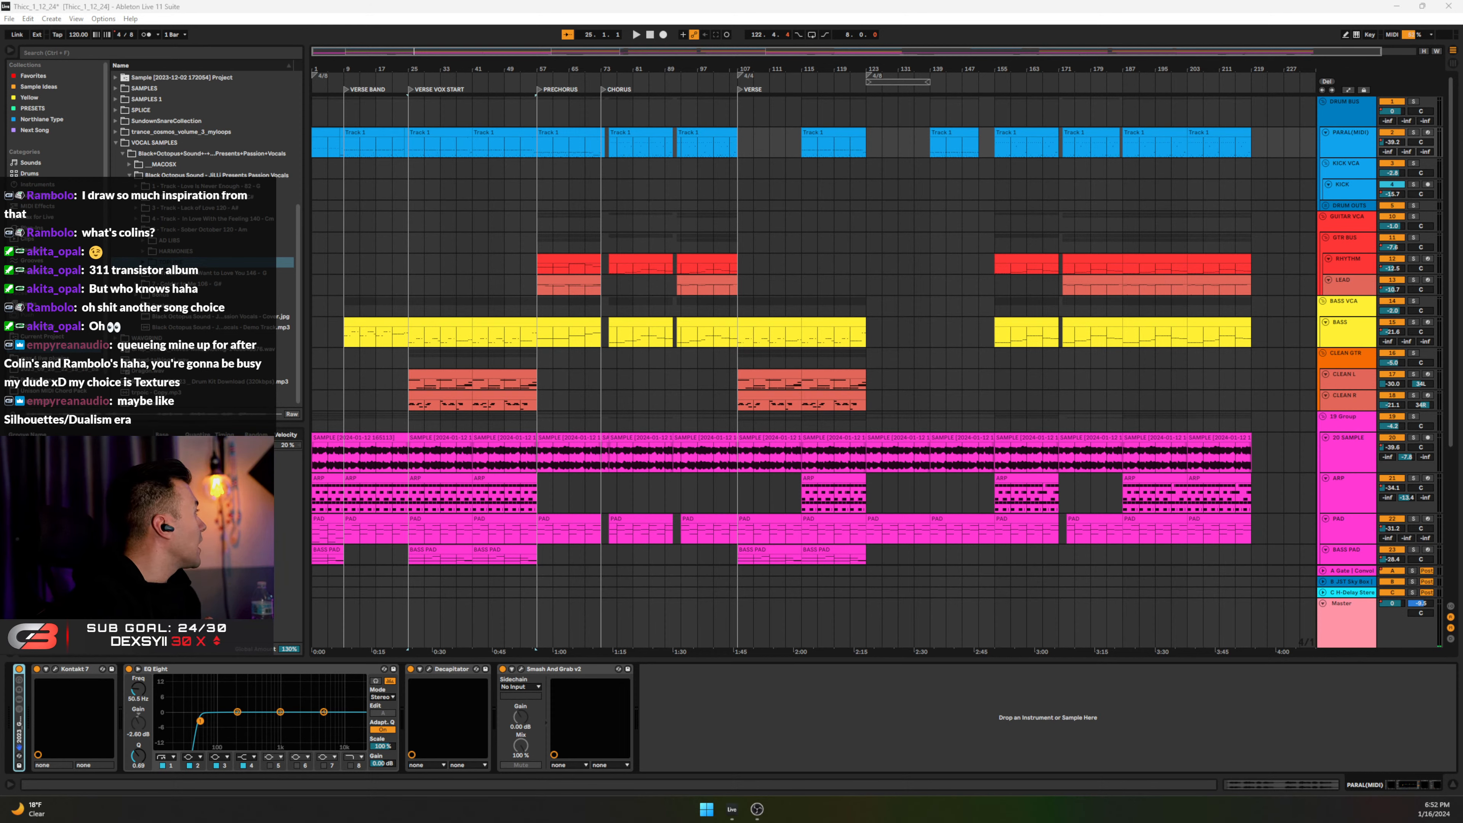
Step: Bring up the YouTube channel's Live page in the browser, browse the past streams, and return to Ableton Live
{"action": "left_click_drag", "start_coordinate": [0, 133], "coordinate": [795, 54]}
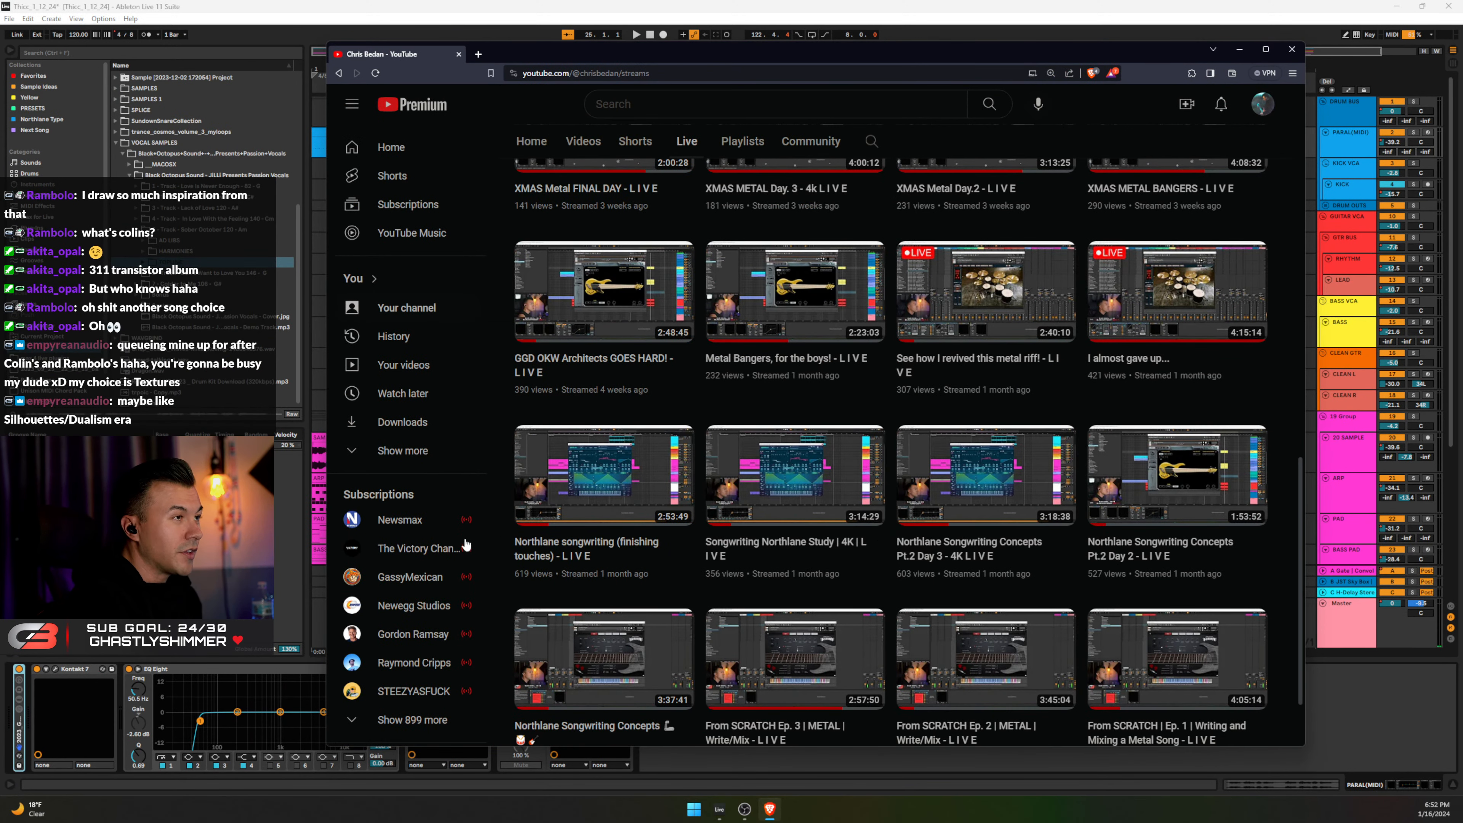
{"action": "scroll", "coordinate": [1173, 547], "scroll_direction": "up", "scroll_amount": 2}
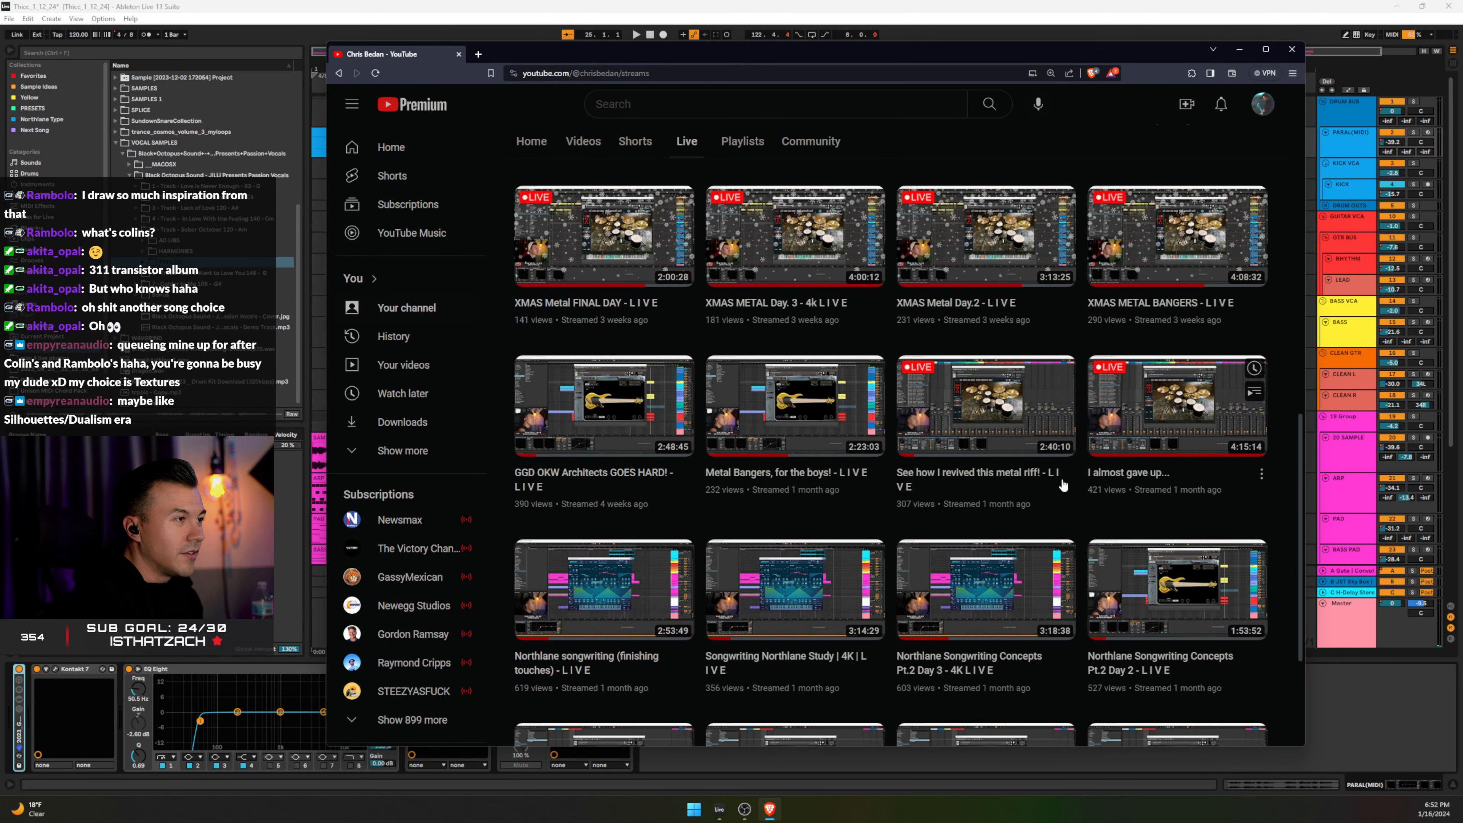
{"action": "scroll", "coordinate": [921, 479], "scroll_direction": "up", "scroll_amount": 3}
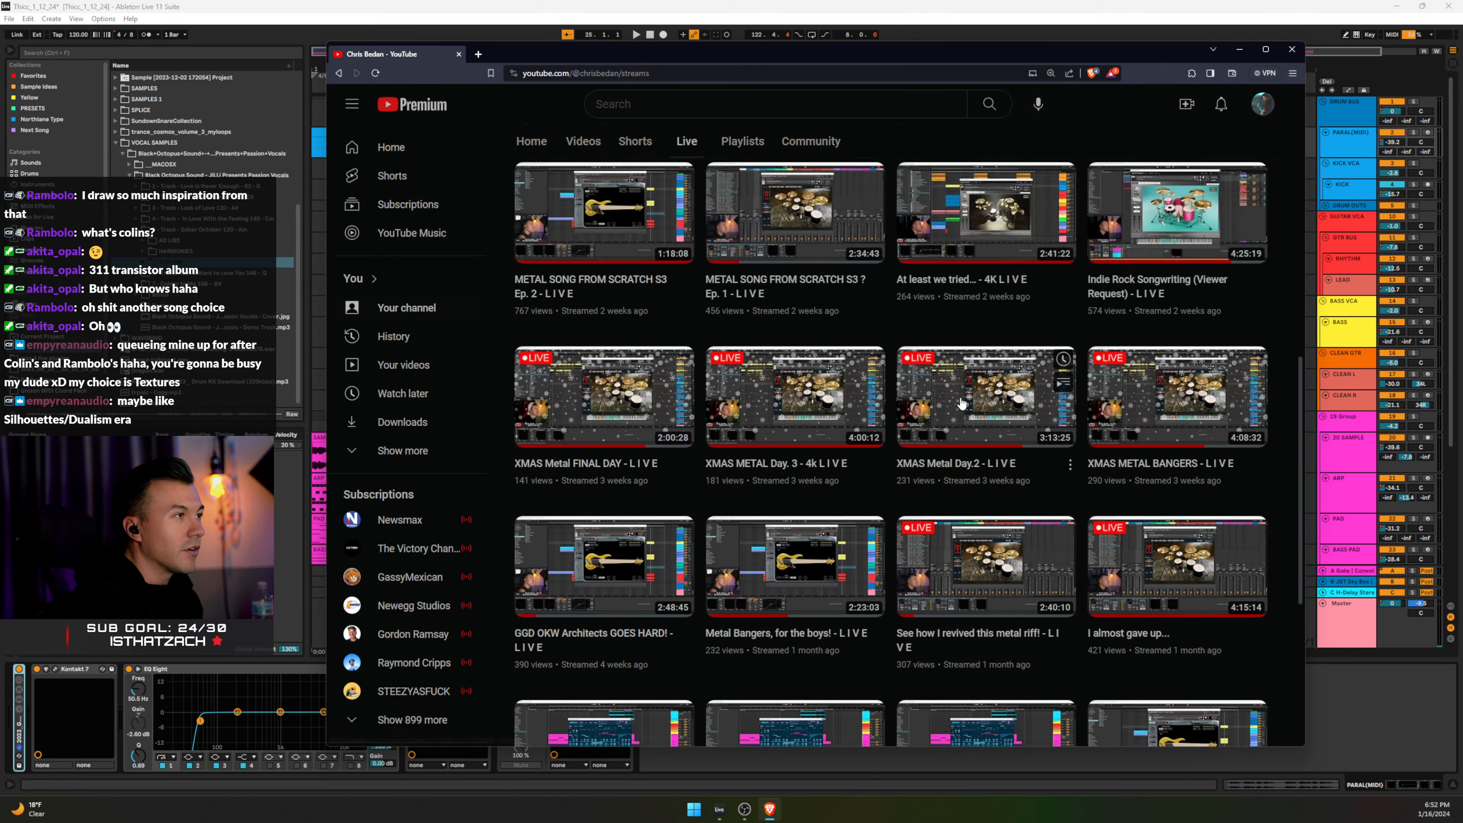
{"action": "scroll", "coordinate": [1125, 481], "scroll_direction": "up", "scroll_amount": 2}
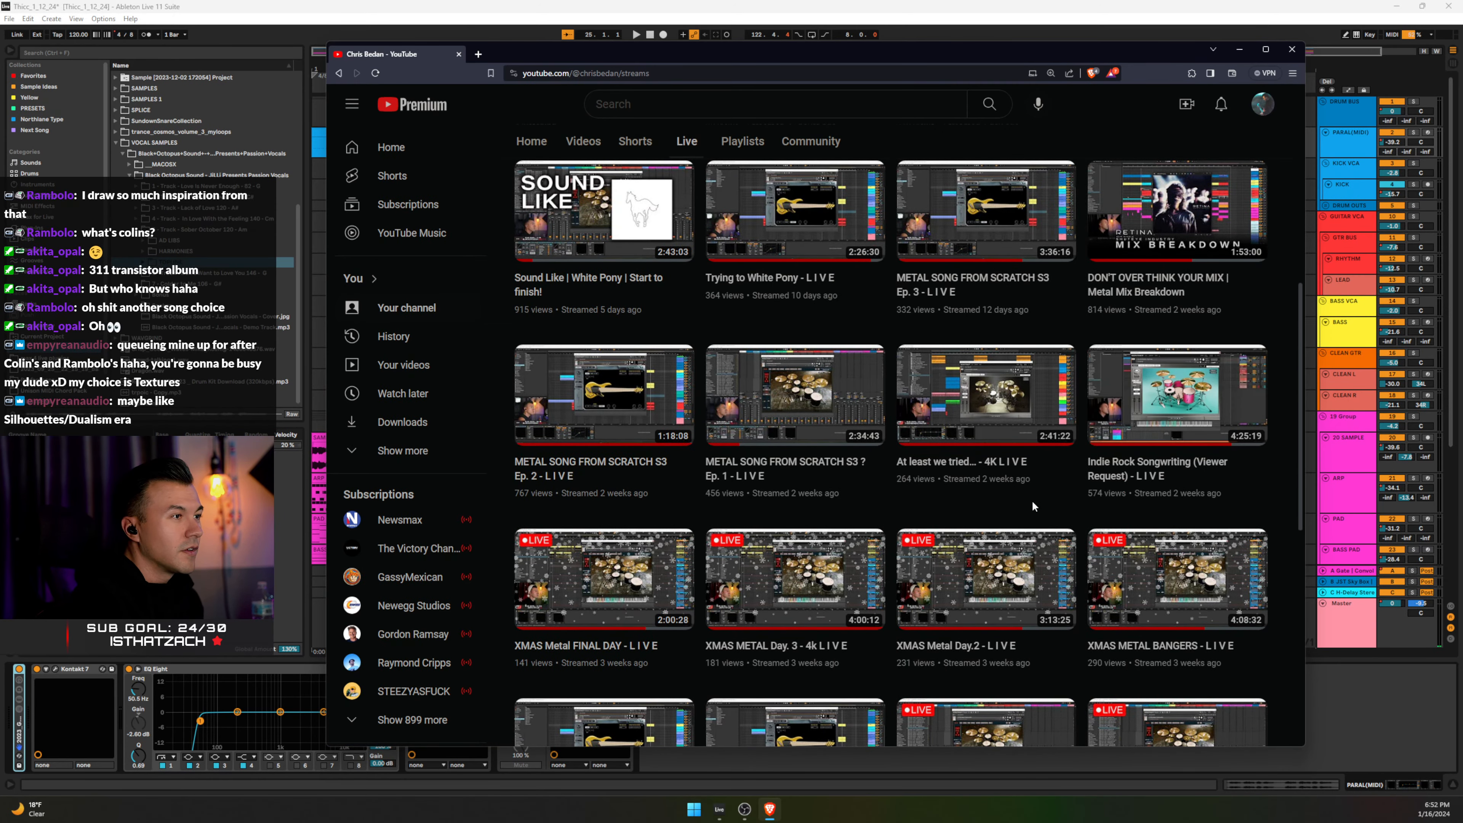
{"action": "scroll", "coordinate": [1181, 476], "scroll_direction": "up", "scroll_amount": 3}
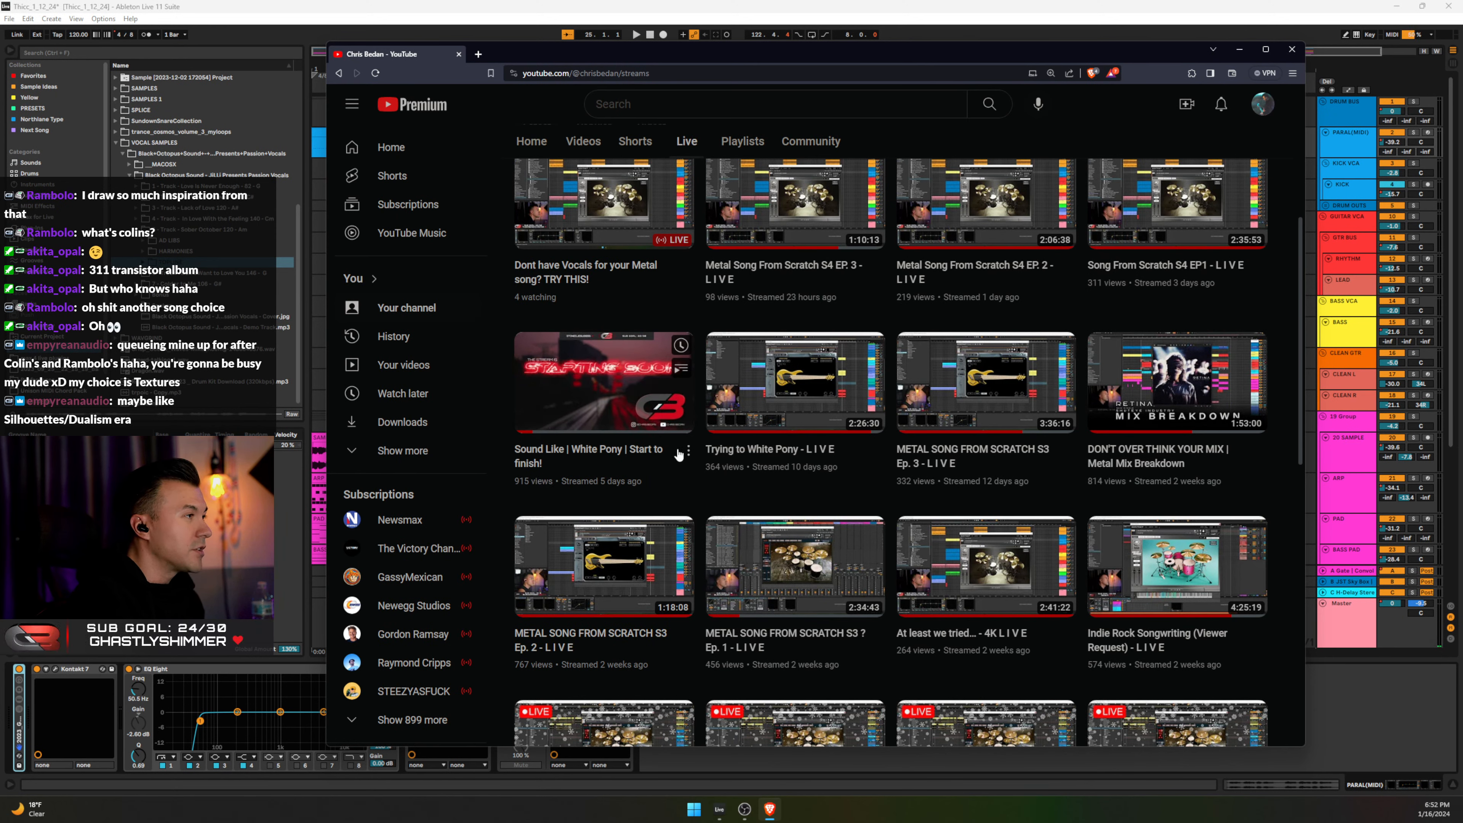
{"action": "scroll", "coordinate": [660, 464], "scroll_direction": "up", "scroll_amount": 1}
{"action": "scroll", "coordinate": [660, 464], "scroll_direction": "up", "scroll_amount": 2}
{"action": "scroll", "coordinate": [1053, 330], "scroll_direction": "down", "scroll_amount": 6}
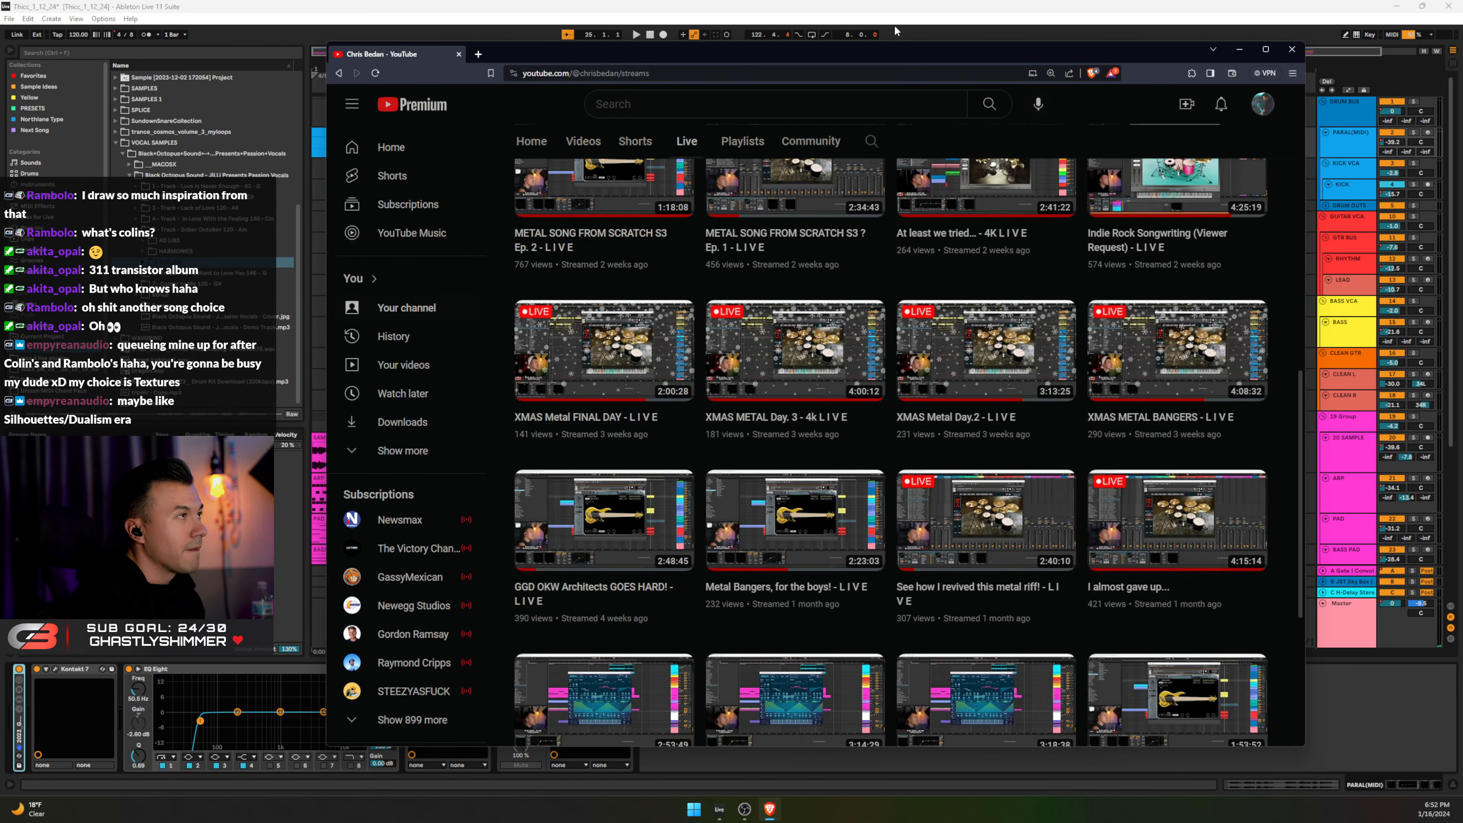
{"action": "left_click_drag", "start_coordinate": [855, 55], "coordinate": [0, 86]}
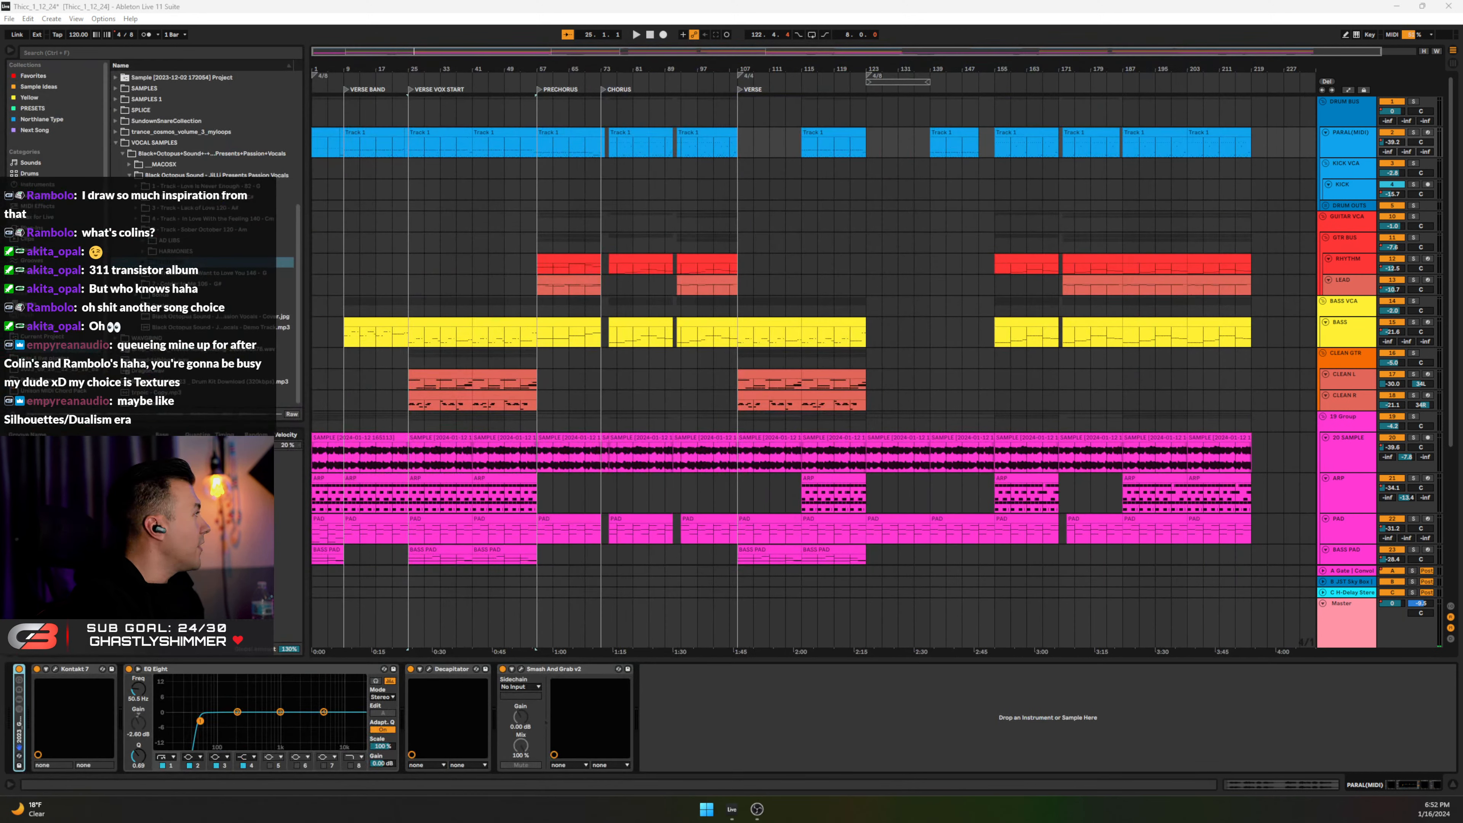